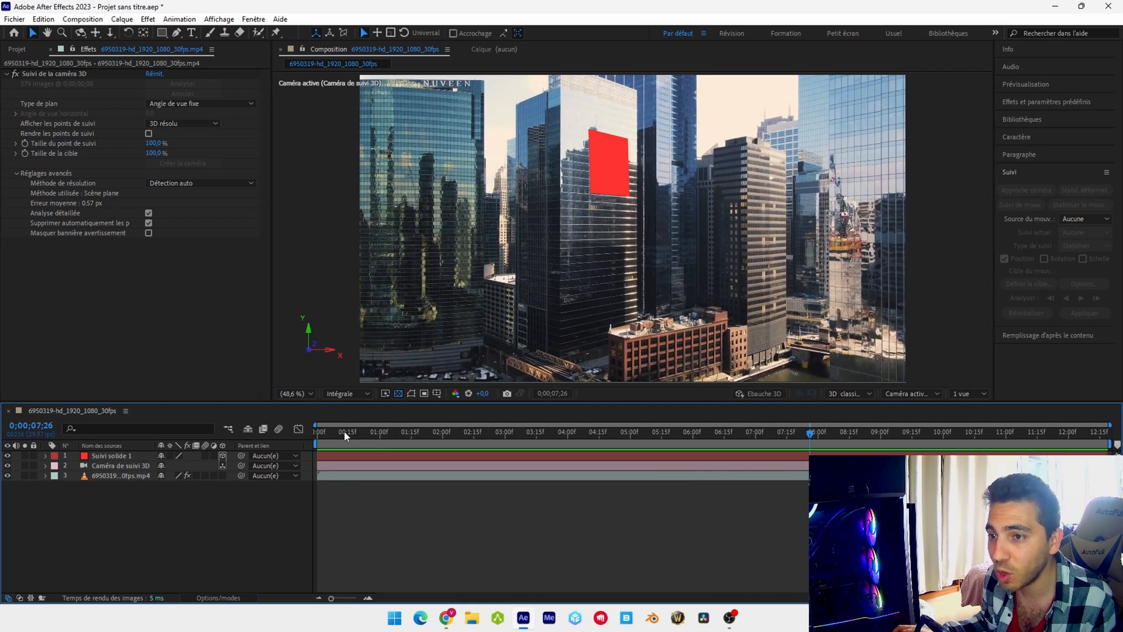
With the playhead at the composition's start, select all three layers and run the Export Composition Data to JSON script
{"action": "left_click_drag", "start_coordinate": [344, 433], "coordinate": [315, 434]}
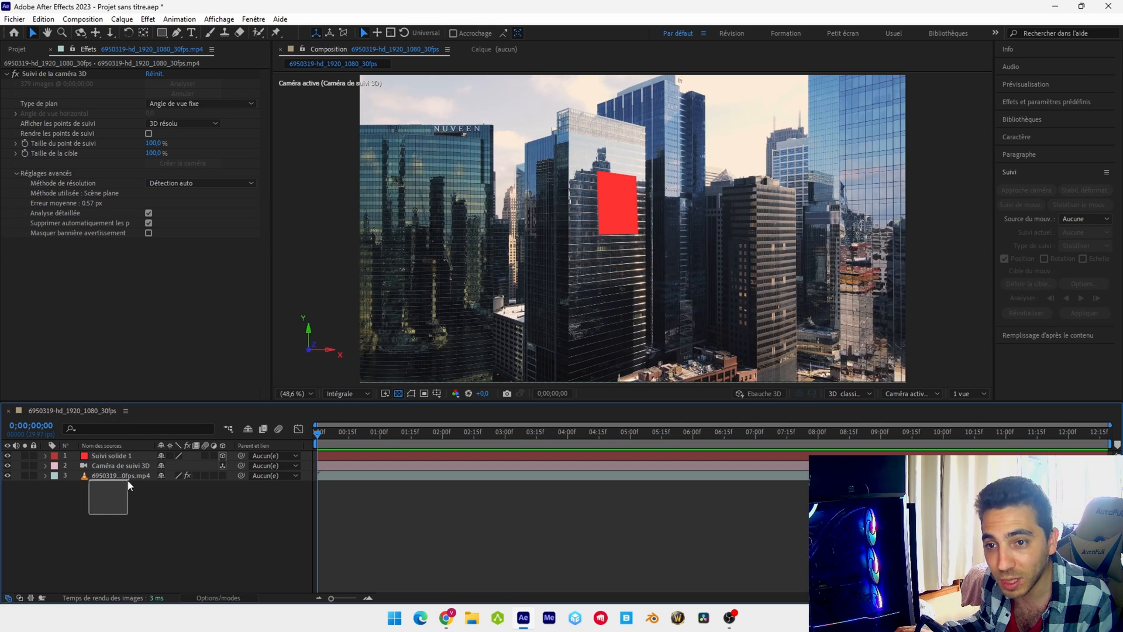
{"action": "left_click_drag", "start_coordinate": [127, 480], "coordinate": [150, 456]}
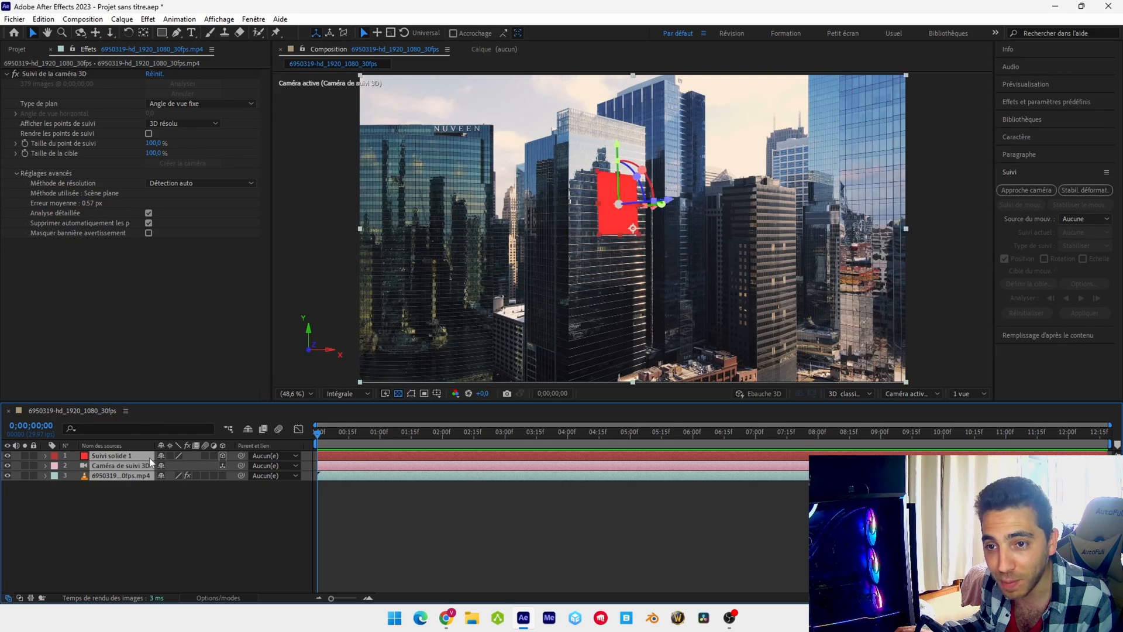
{"action": "left_click", "coordinate": [7, 20]}
{"action": "mouse_move", "coordinate": [123, 315]}
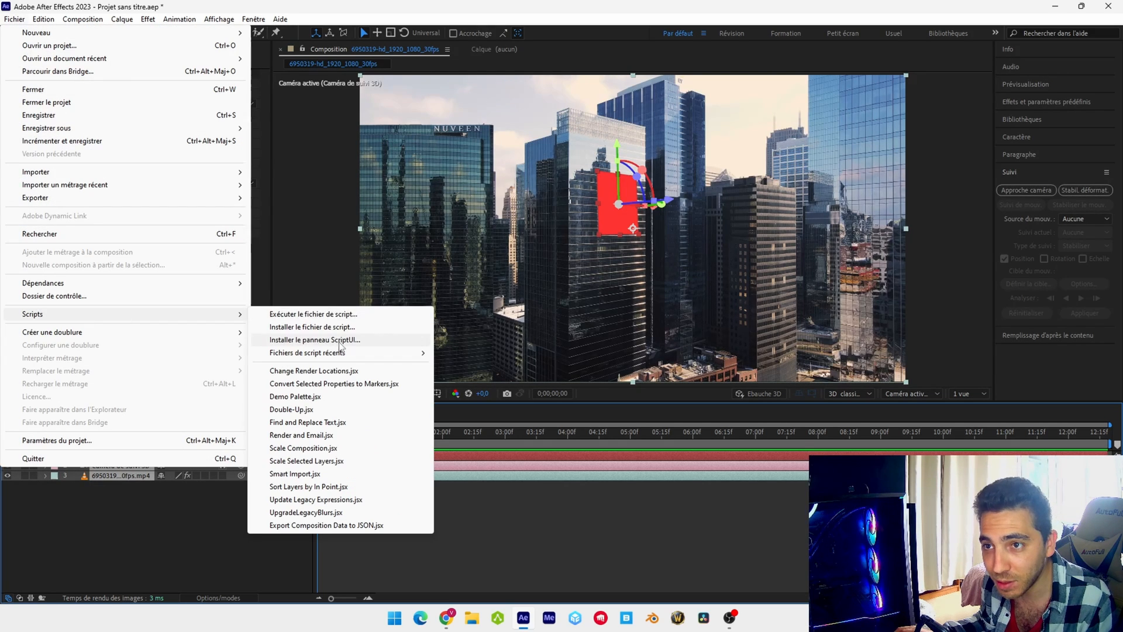
{"action": "left_click", "coordinate": [337, 527]}
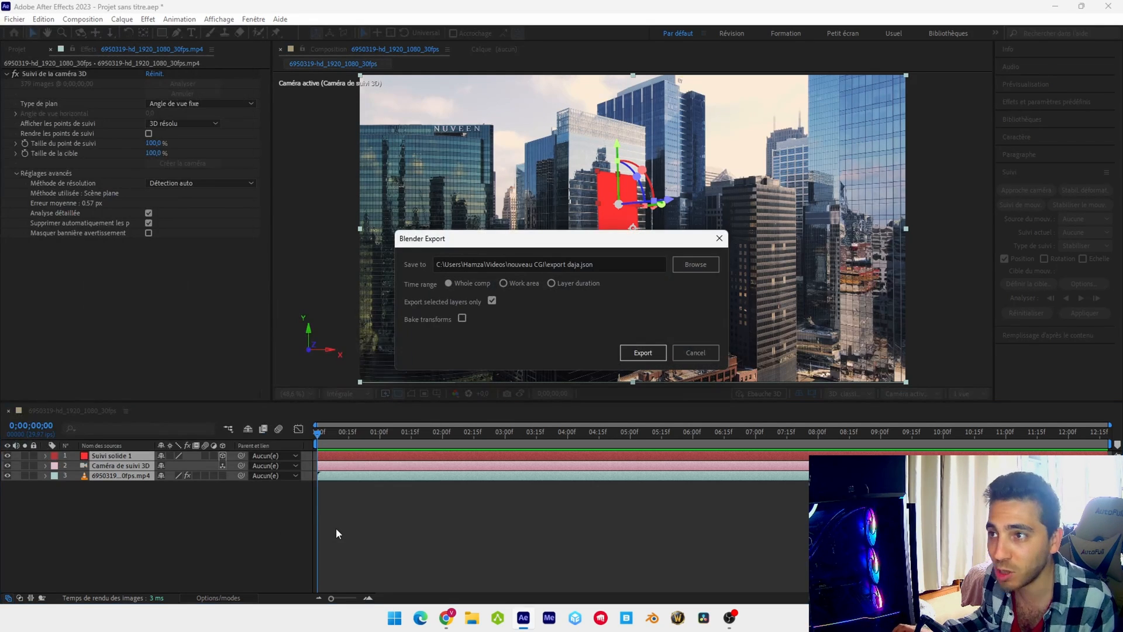
Export the selected layers for the whole comp as "export data" JSON in the nouveau CGI folder
{"action": "left_click", "coordinate": [697, 264]}
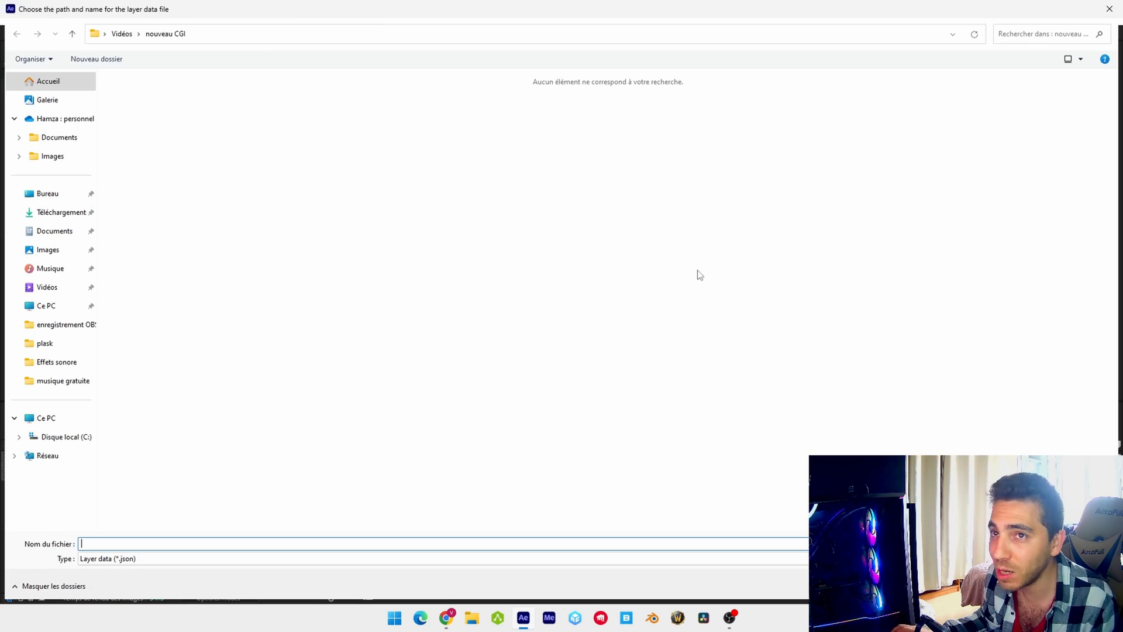
{"action": "type", "text": "ex"}
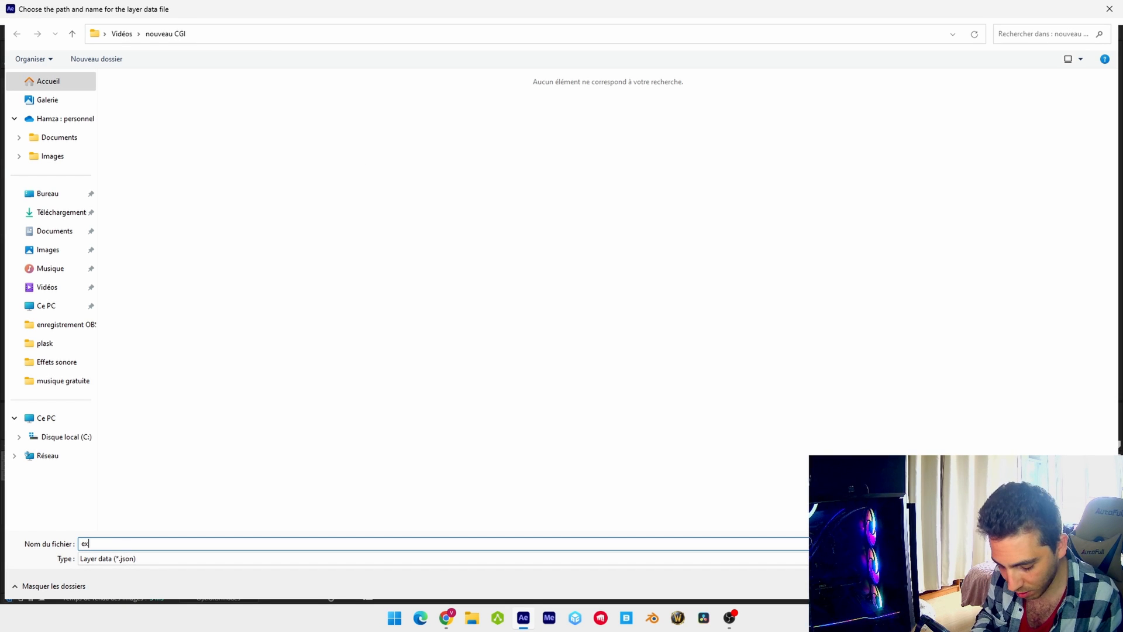
{"action": "type", "text": "port data"}
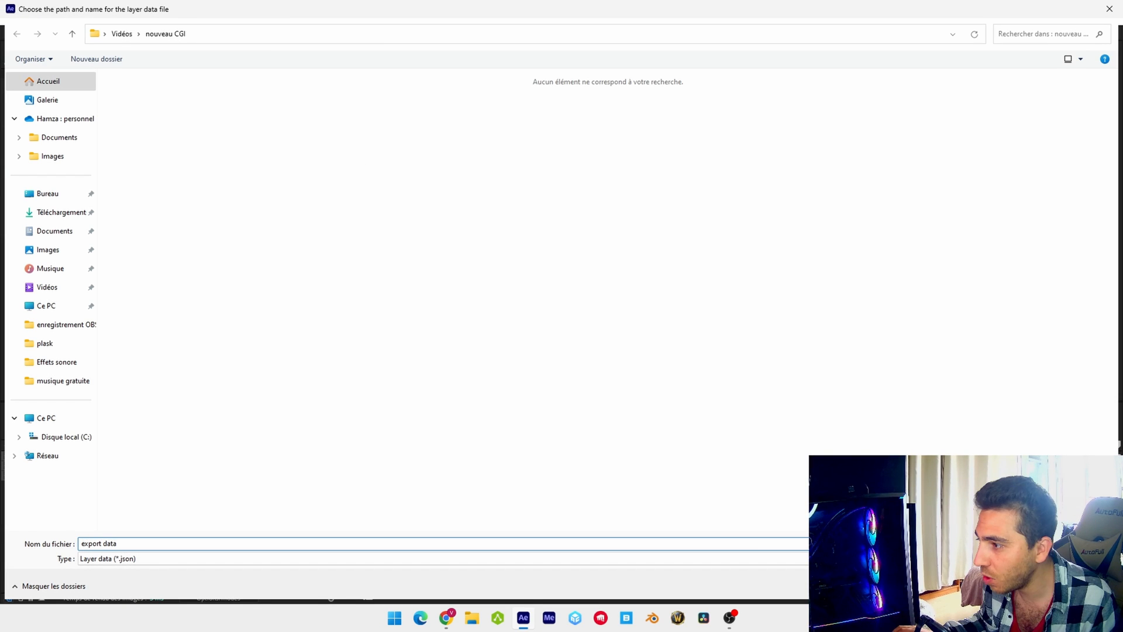
{"action": "key", "text": "Return"}
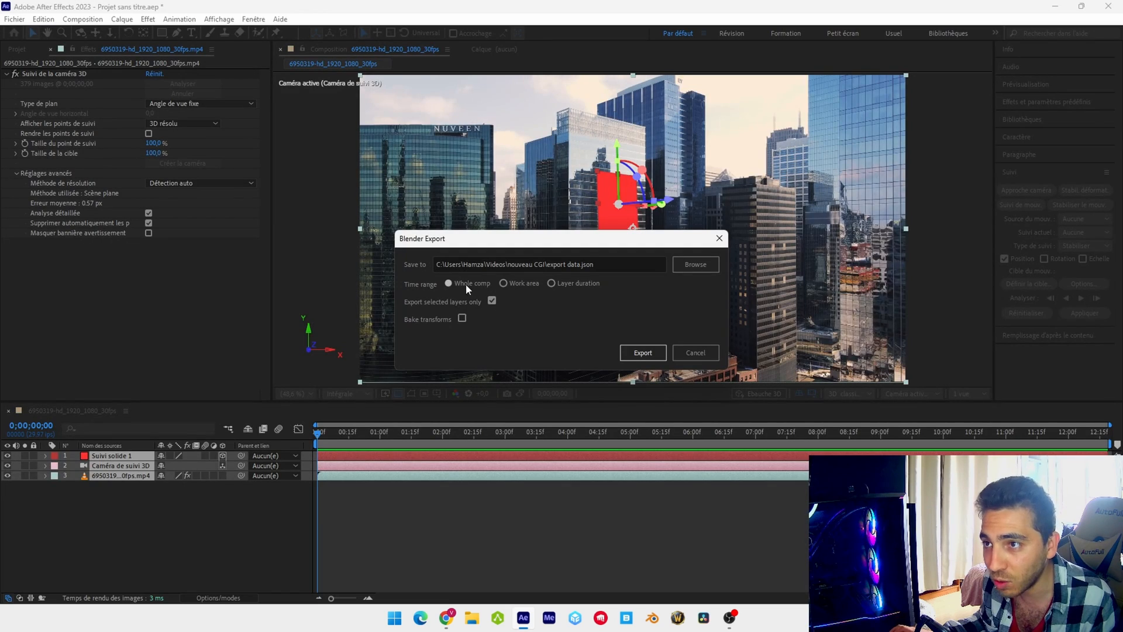
{"action": "left_click", "coordinate": [646, 352]}
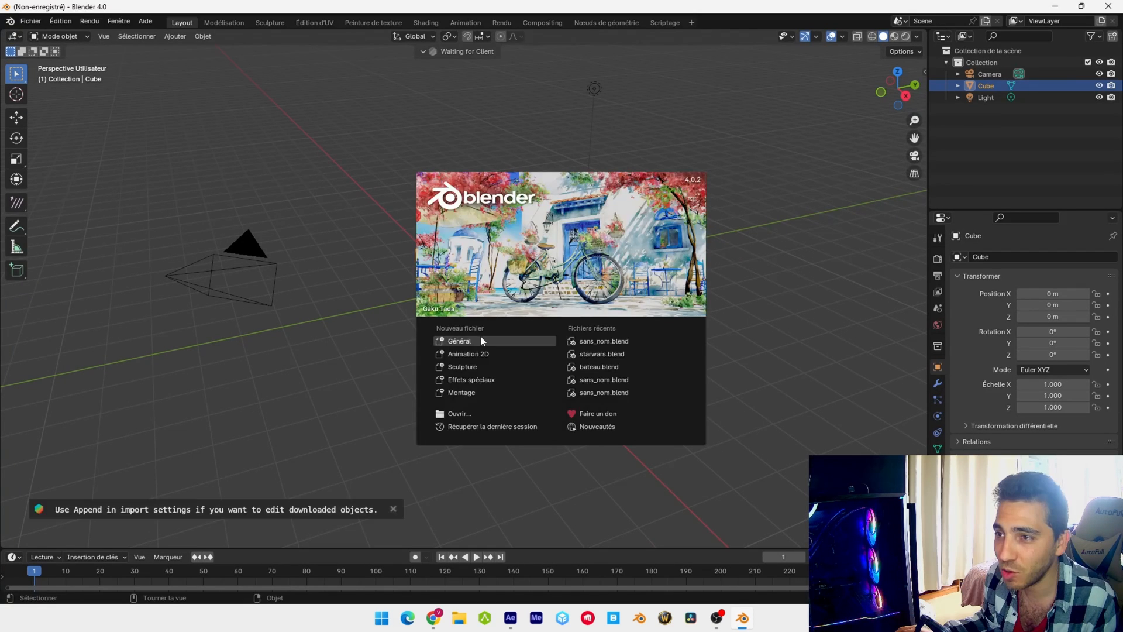
Switch to Blender and delete the default camera, cube and light from the new scene
{"action": "left_click", "coordinate": [480, 336]}
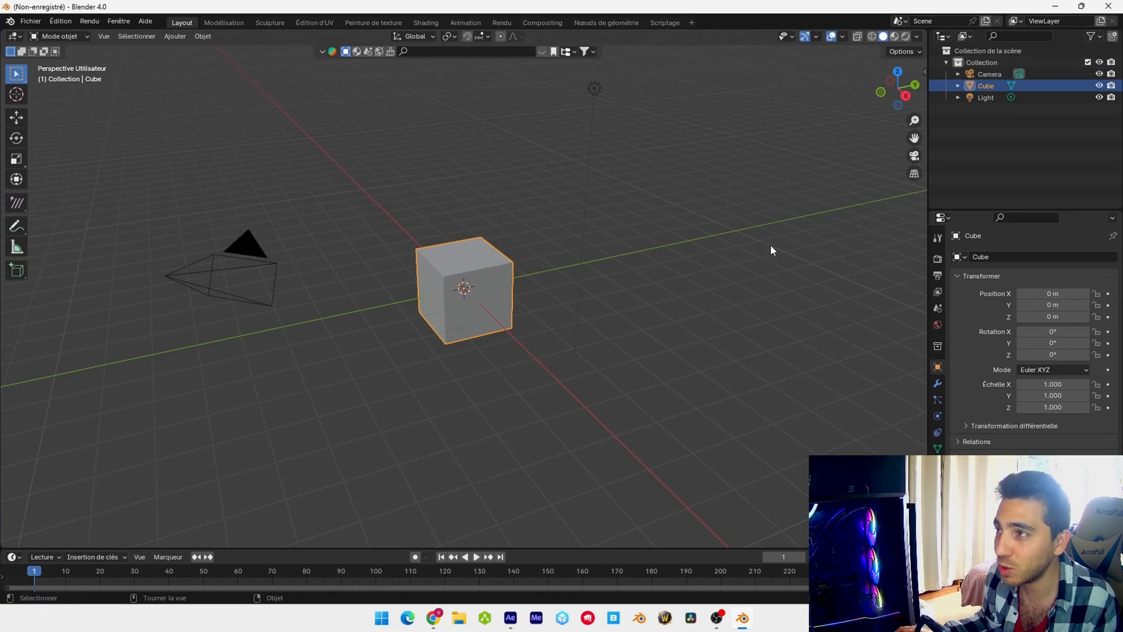
{"action": "left_click_drag", "start_coordinate": [987, 139], "coordinate": [1015, 76]}
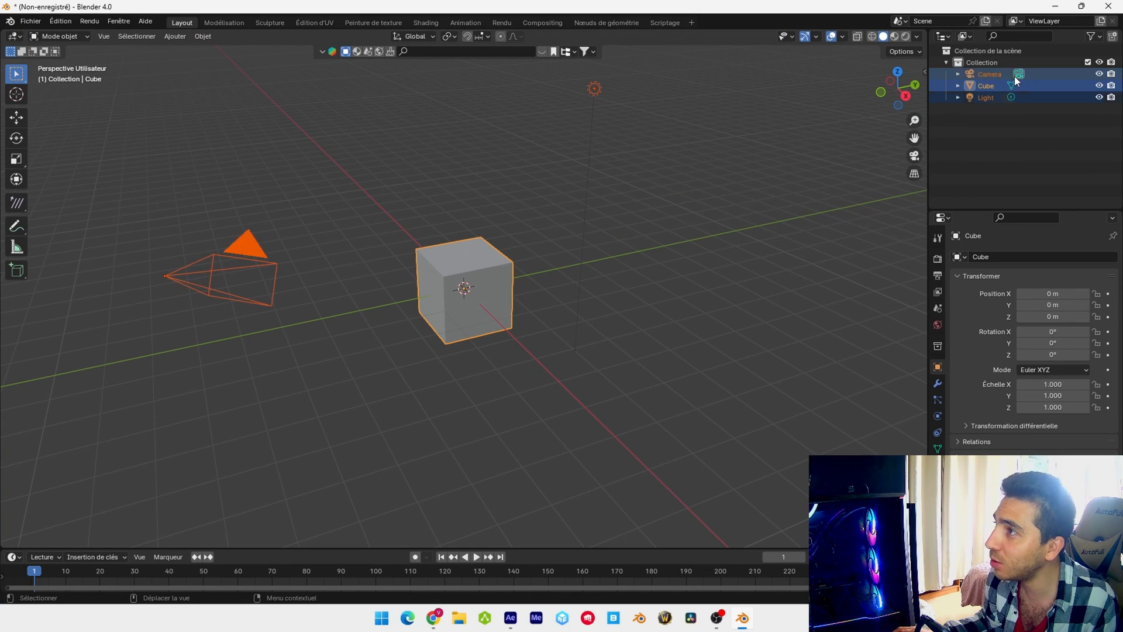
{"action": "key", "text": "x"}
{"action": "left_click", "coordinate": [651, 174]}
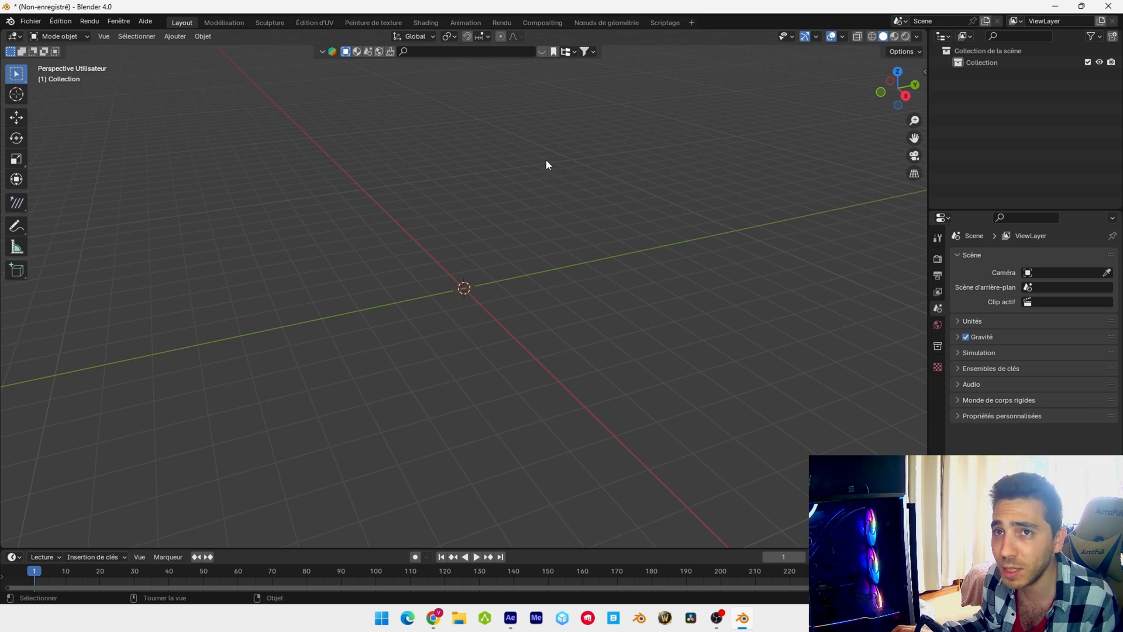
Import the After Effects composition data from export data.json in the nouveau CGI folder
{"action": "left_click", "coordinate": [31, 21]}
{"action": "mouse_move", "coordinate": [63, 188]}
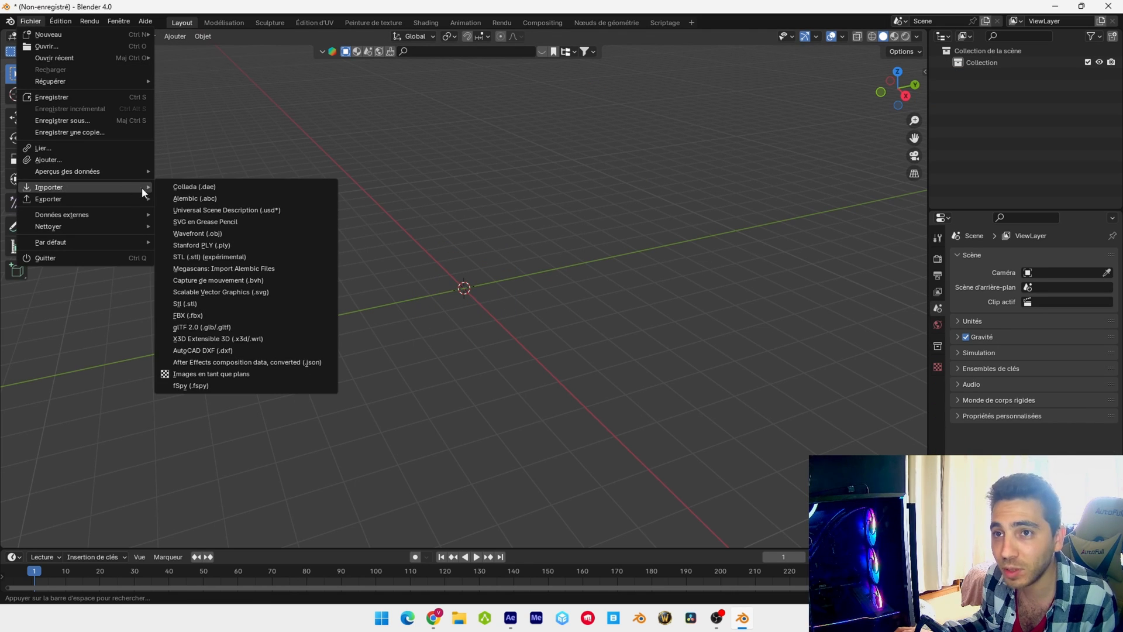
{"action": "left_click", "coordinate": [238, 362]}
{"action": "left_click", "coordinate": [272, 330]}
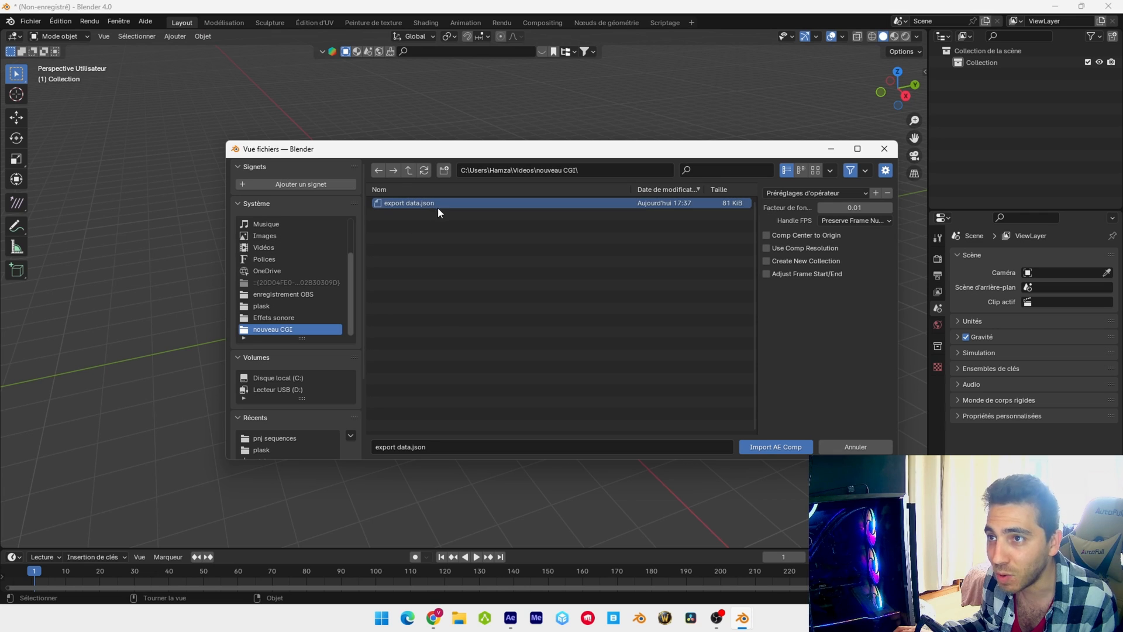
{"action": "left_click", "coordinate": [763, 447]}
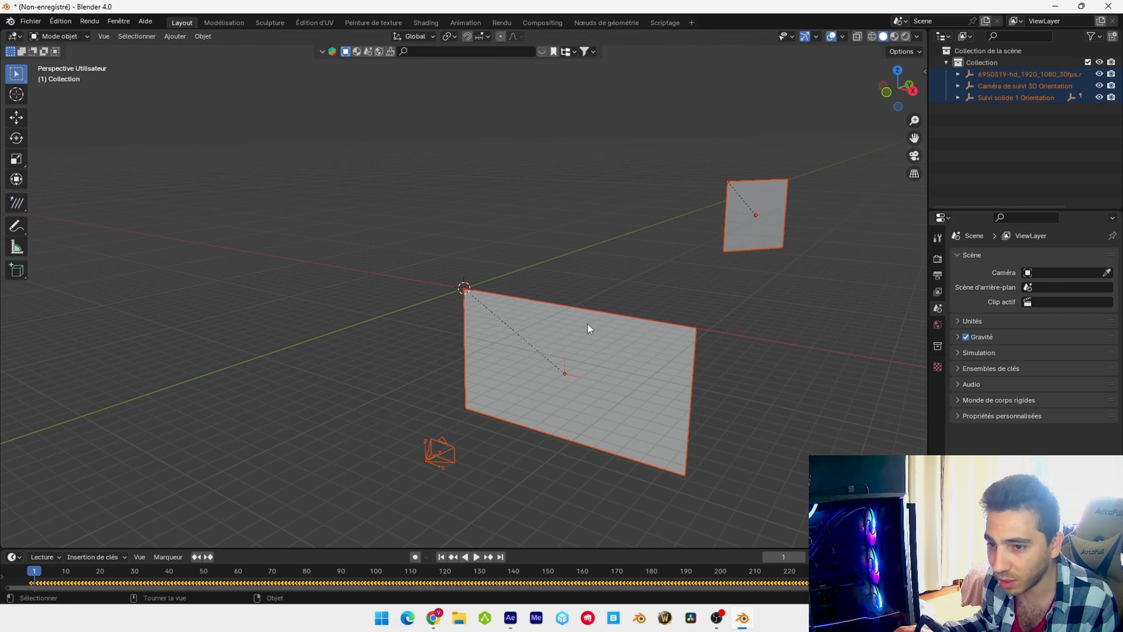
Enlarge the timeline area and shift all imported keyframes so that the first one sits on frame 1
{"action": "left_click_drag", "start_coordinate": [521, 550], "coordinate": [524, 489]}
{"action": "scroll", "coordinate": [587, 352], "scroll_direction": "down", "scroll_amount": 1}
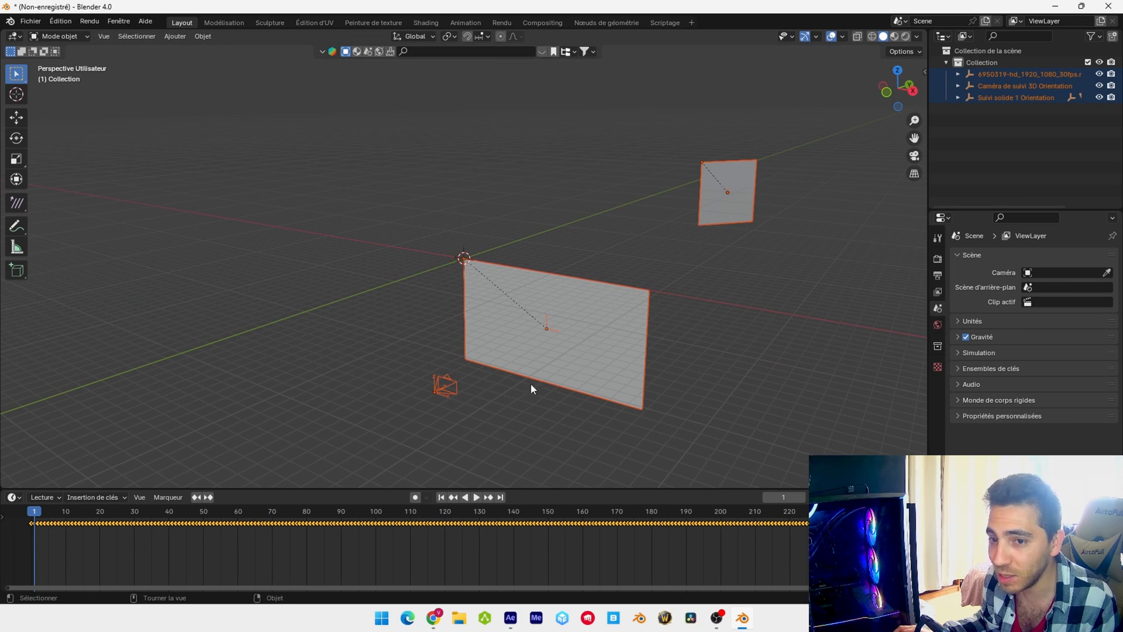
{"action": "key", "text": "g"}
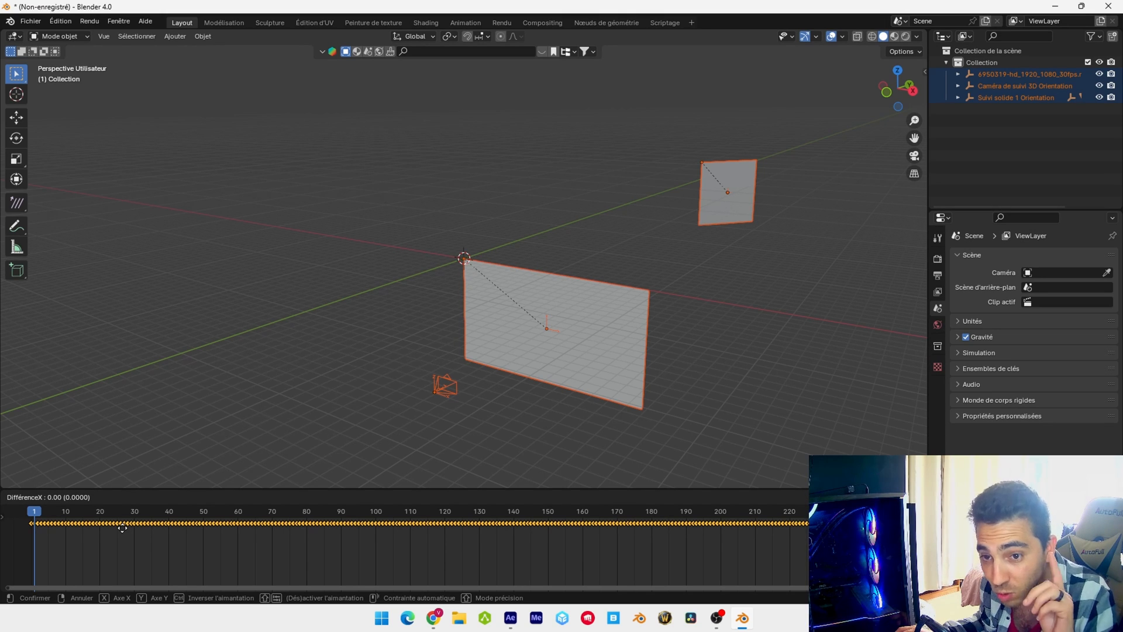
{"action": "left_click", "coordinate": [124, 526]}
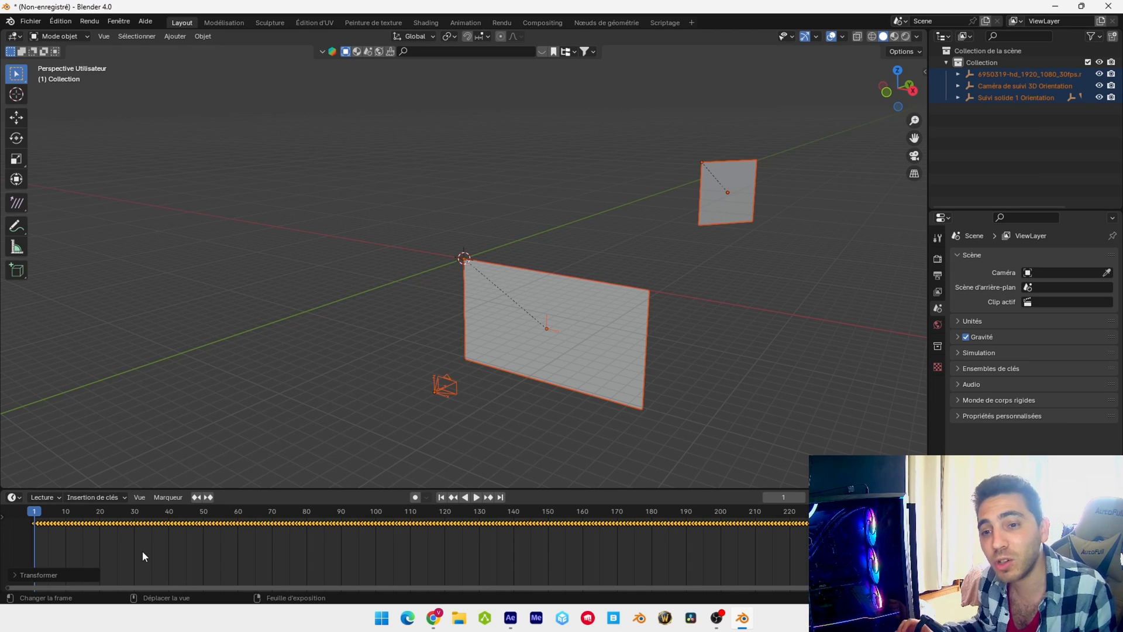
Delete the large imported video plane and its leftover empty, keeping the tracking camera and the solid
{"action": "left_click", "coordinate": [345, 340]}
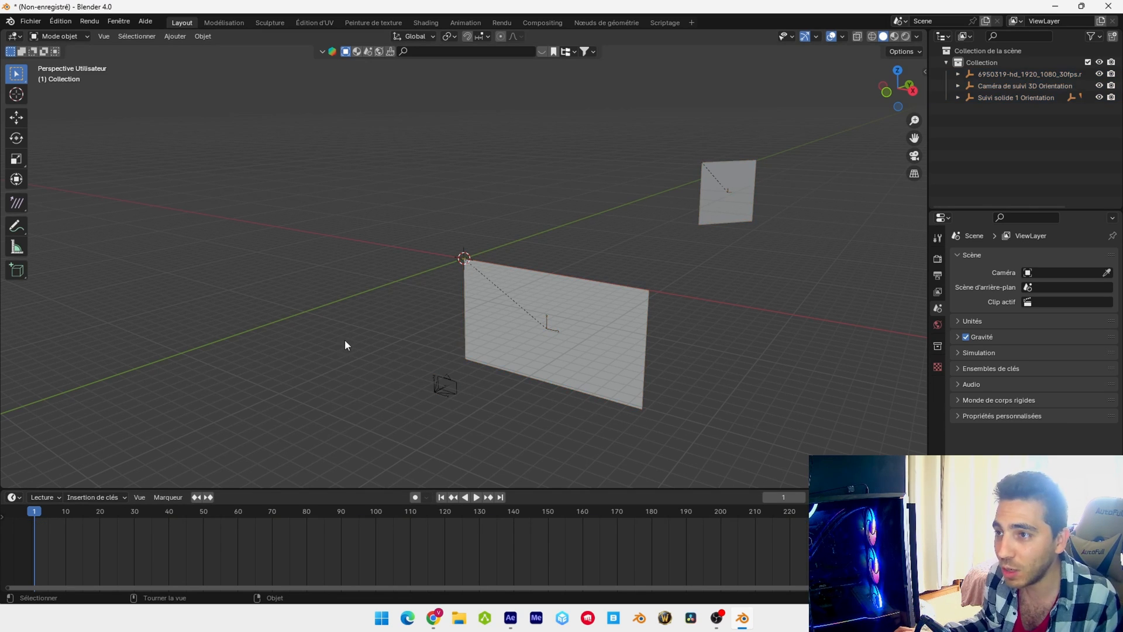
{"action": "left_click", "coordinate": [617, 330]}
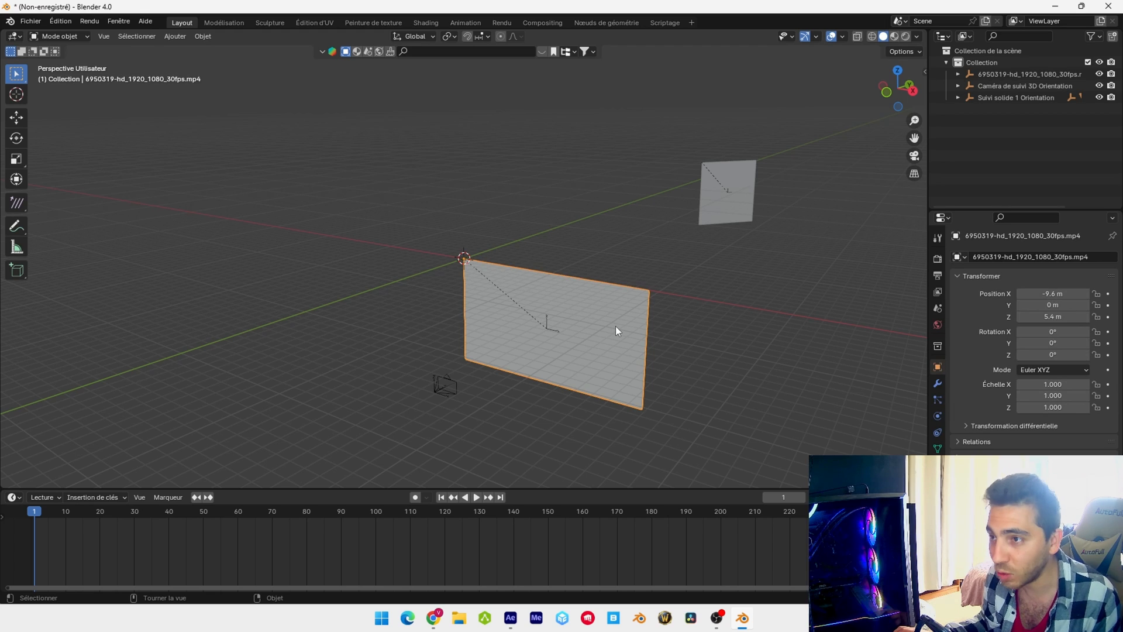
{"action": "key", "text": "x"}
{"action": "left_click", "coordinate": [614, 326]}
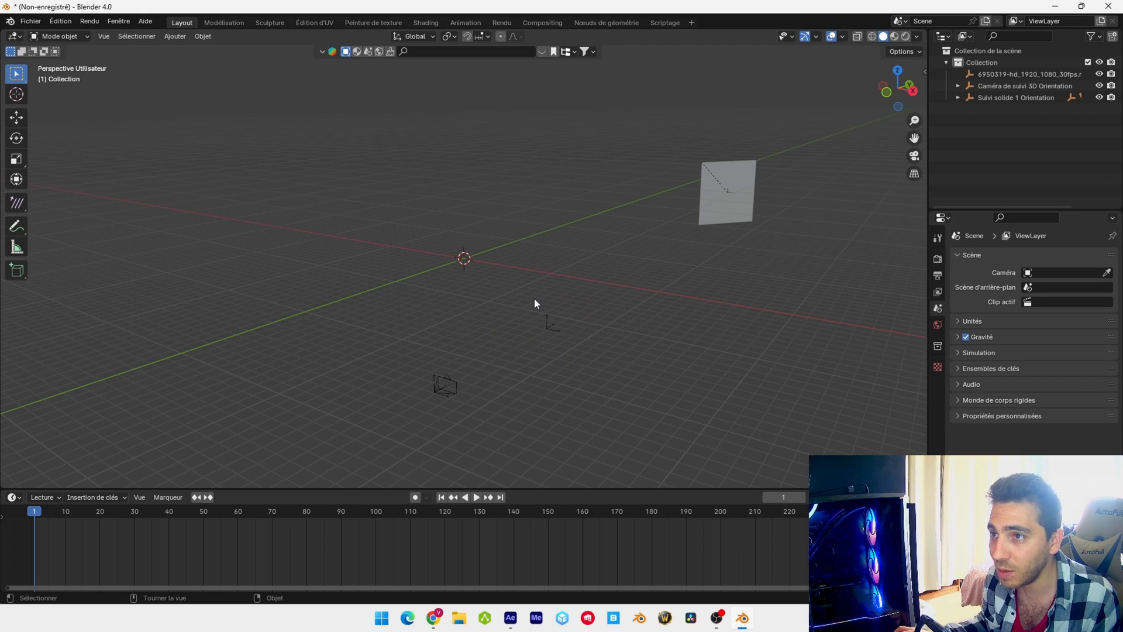
{"action": "left_click", "coordinate": [576, 325]}
{"action": "key", "text": "x"}
{"action": "left_click", "coordinate": [575, 326]}
{"action": "middle_click_drag", "start_coordinate": [575, 325], "coordinate": [644, 275]}
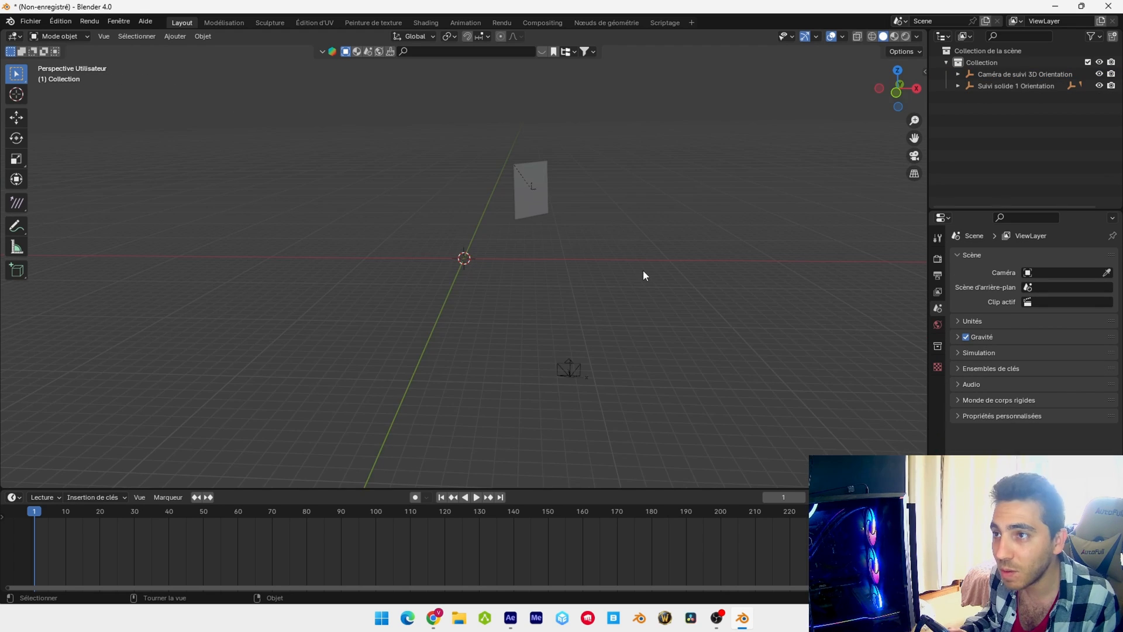
Load the movie clip 6950319-hd_1920_1080_30fps.mp4 as the tracking camera's background image and look through the camera
{"action": "key", "text": "KP_0"}
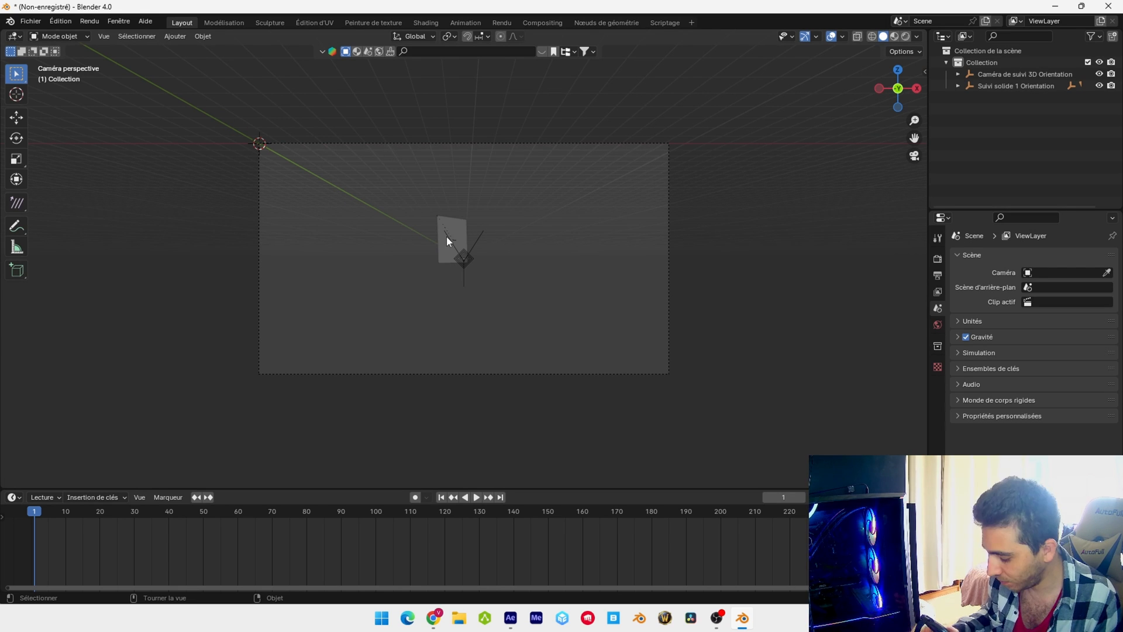
{"action": "key", "text": "KP_0"}
{"action": "left_click", "coordinate": [1017, 74]}
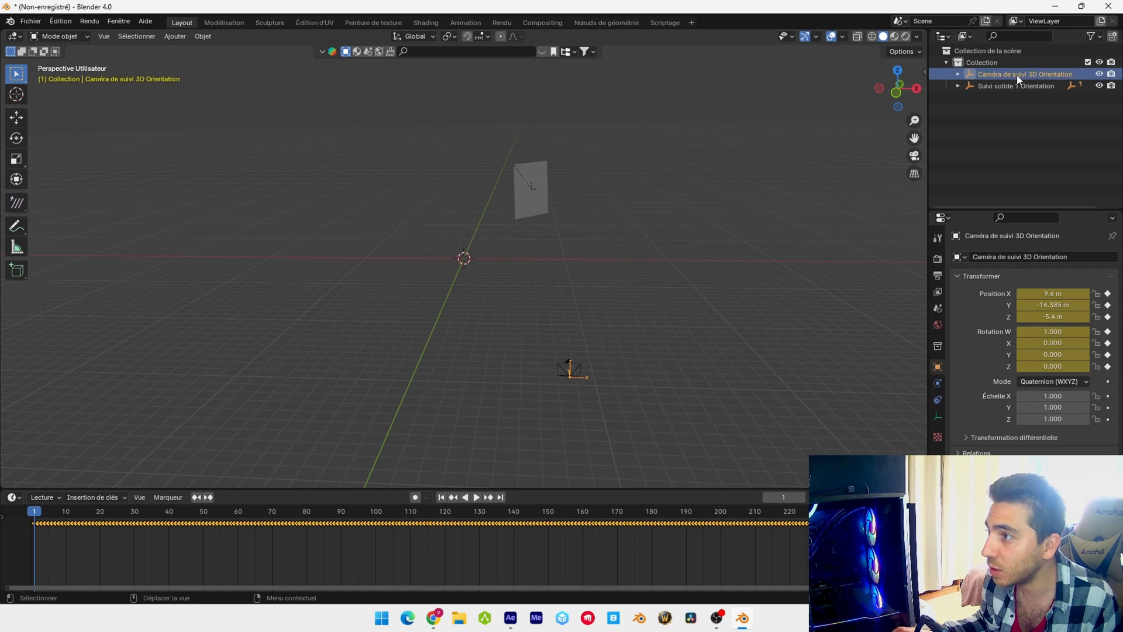
{"action": "left_click", "coordinate": [577, 365]}
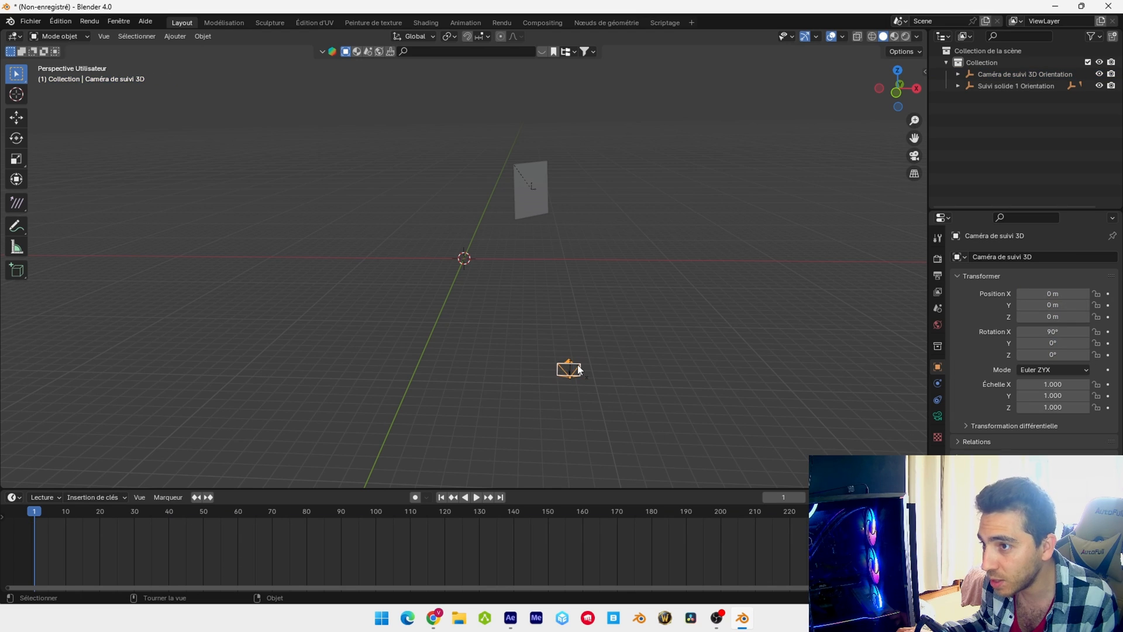
{"action": "left_click", "coordinate": [938, 416]}
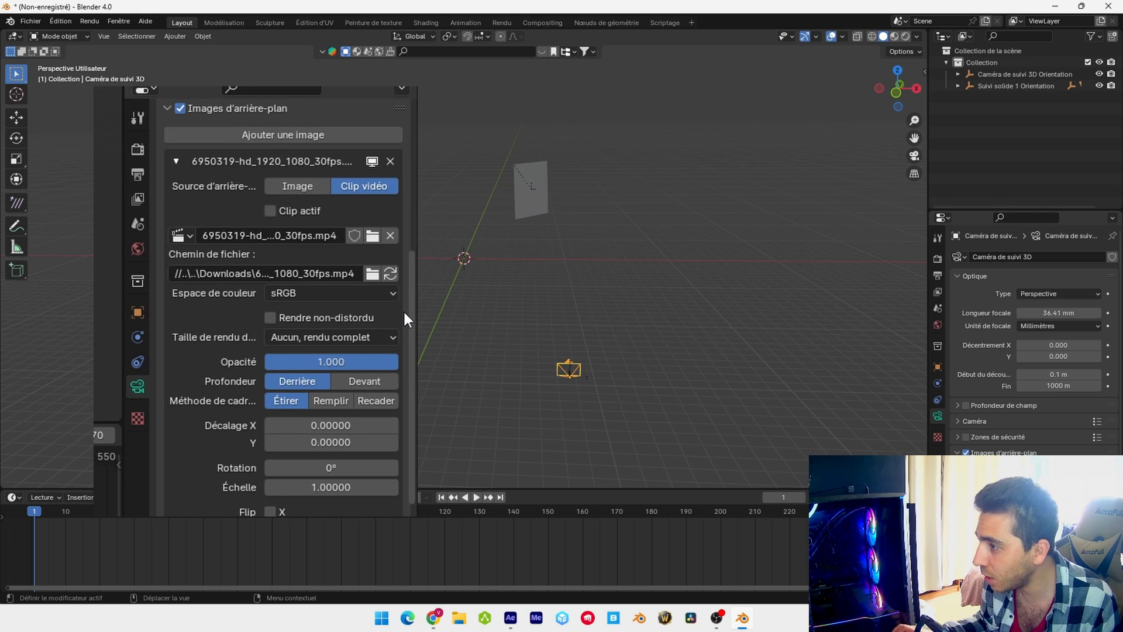
{"action": "left_click", "coordinate": [1044, 535]}
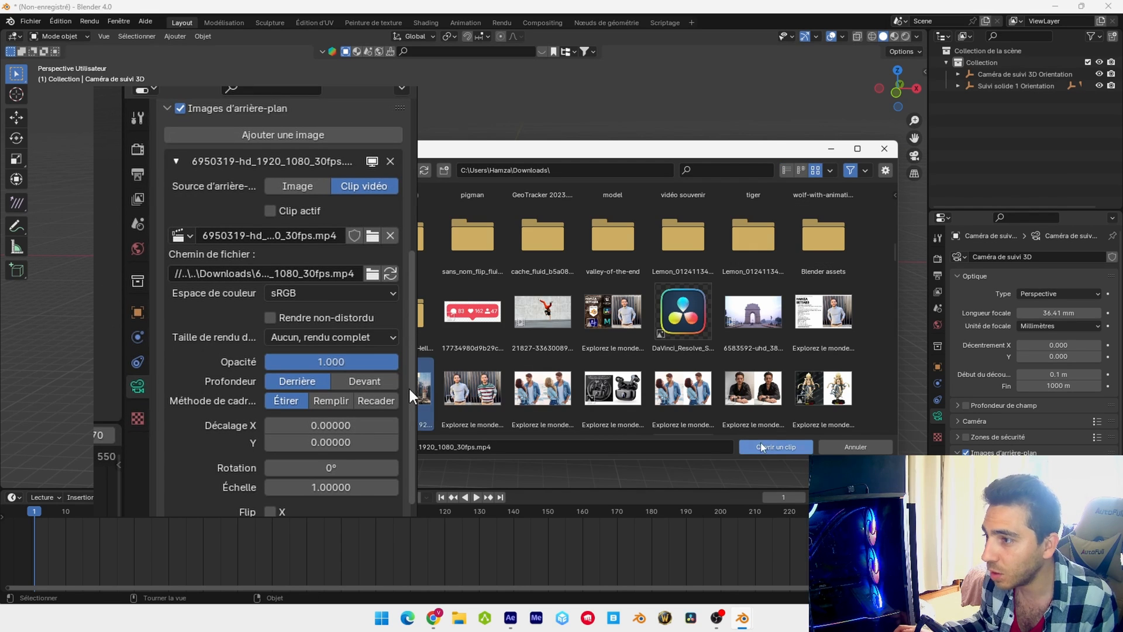
{"action": "left_click", "coordinate": [775, 446]}
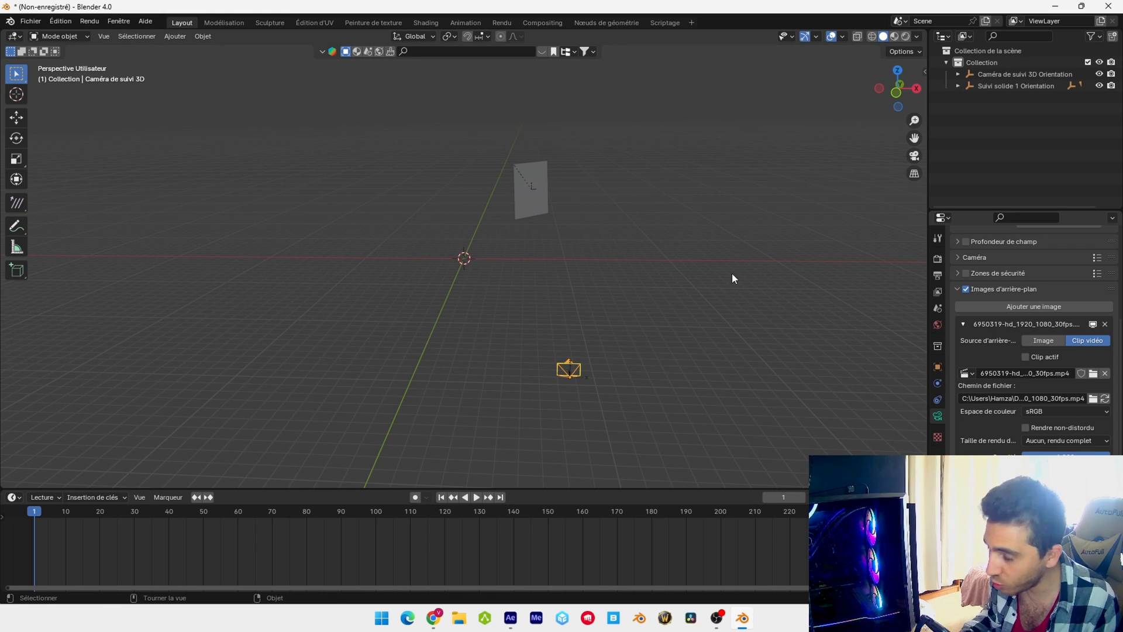
{"action": "key", "text": "KP_0"}
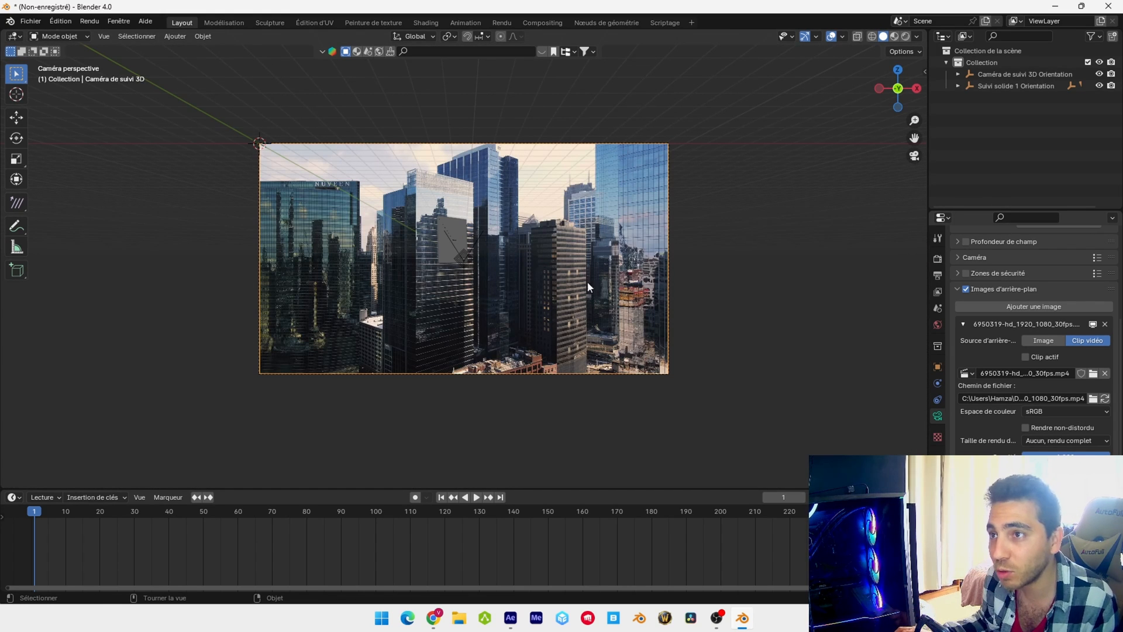
Set the scene's output frame rate to 30 fps
{"action": "left_click", "coordinate": [938, 275]}
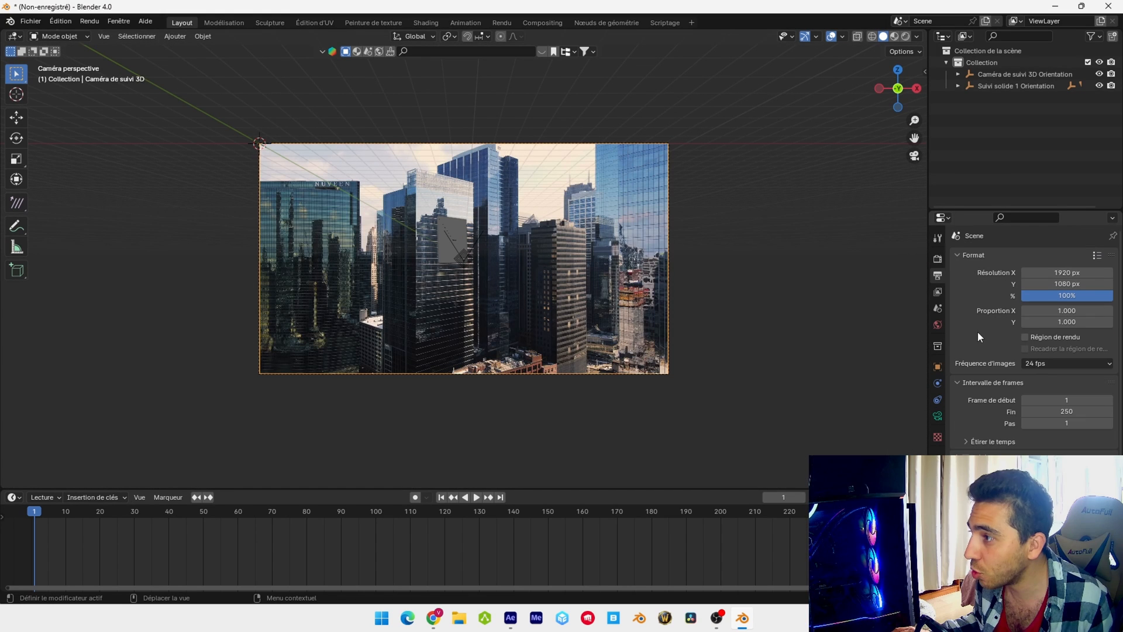
{"action": "left_click", "coordinate": [1051, 363]}
{"action": "left_click", "coordinate": [1053, 399]}
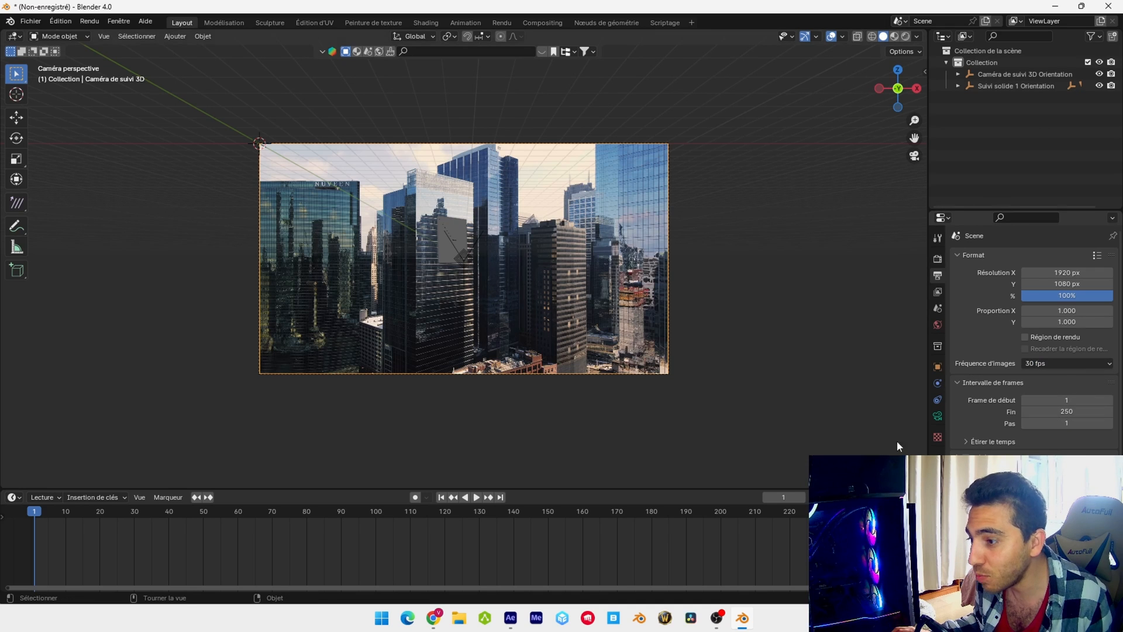
Look up the composition's frame rate in the After Effects project and set Blender's output frame rate to 29.97 fps
{"action": "left_click", "coordinate": [510, 620]}
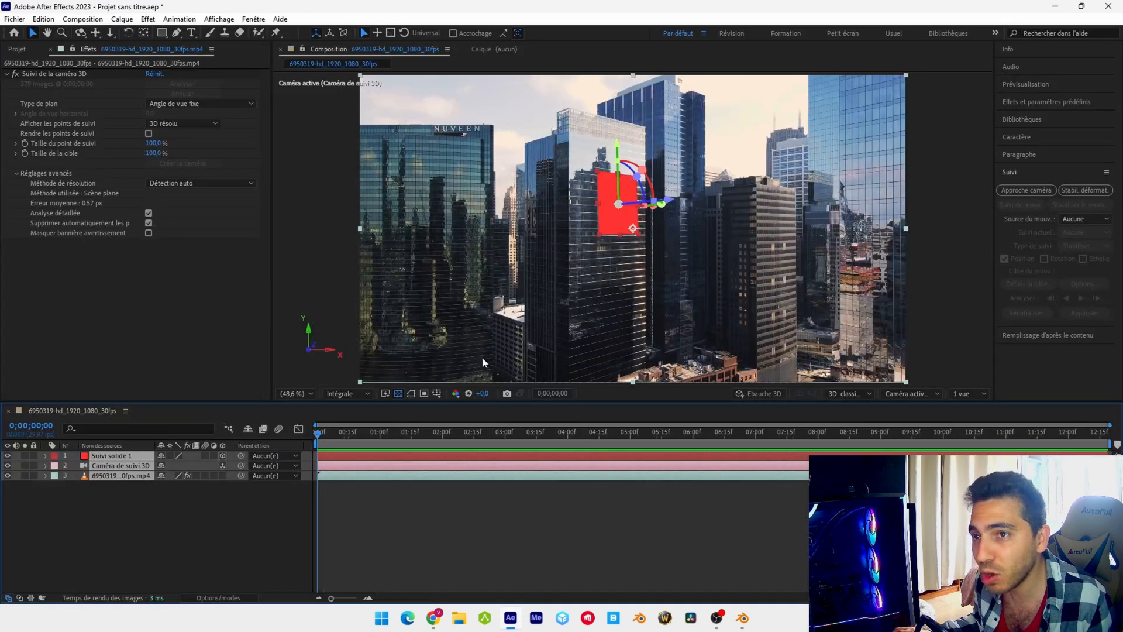
{"action": "left_click", "coordinate": [254, 504]}
{"action": "left_click", "coordinate": [121, 476]}
{"action": "left_click", "coordinate": [17, 50]}
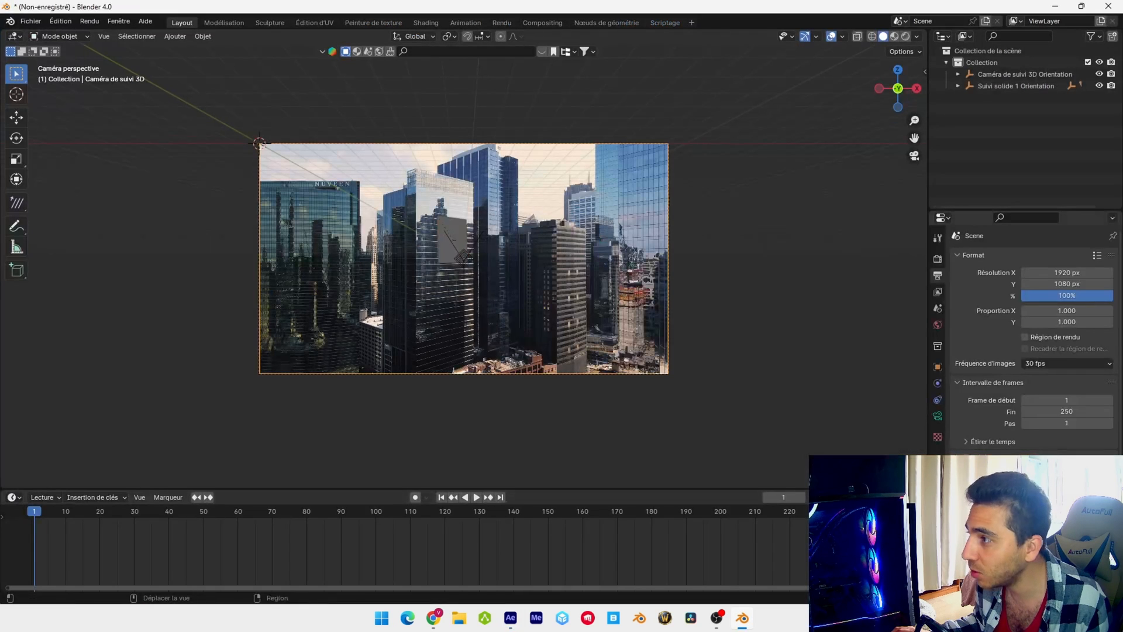
{"action": "left_click", "coordinate": [1065, 364]}
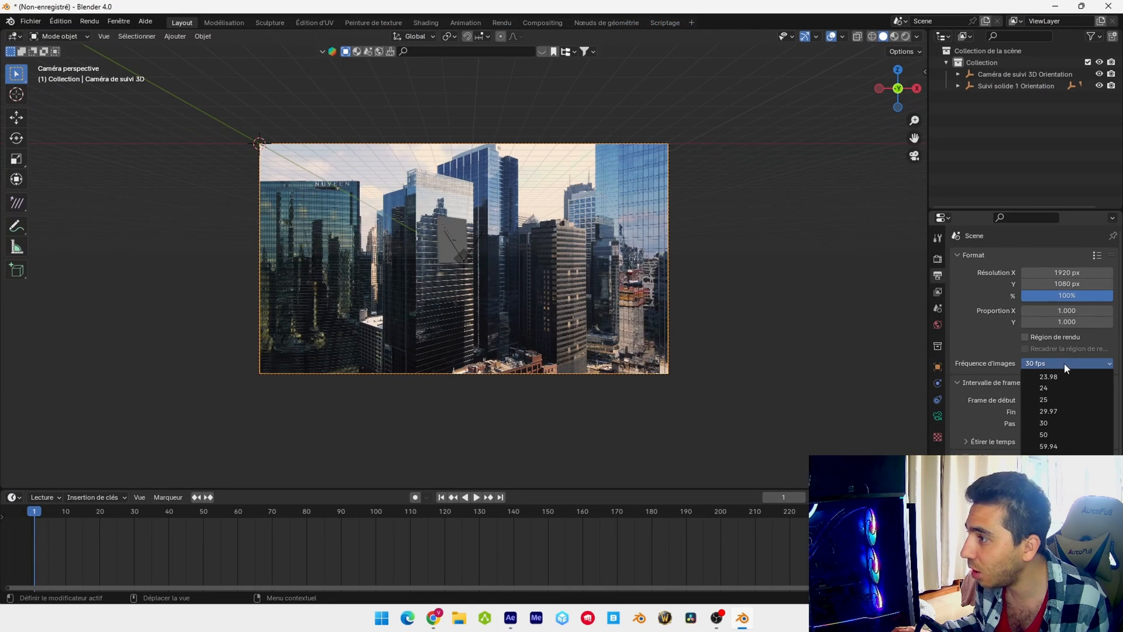
{"action": "left_click", "coordinate": [1067, 412]}
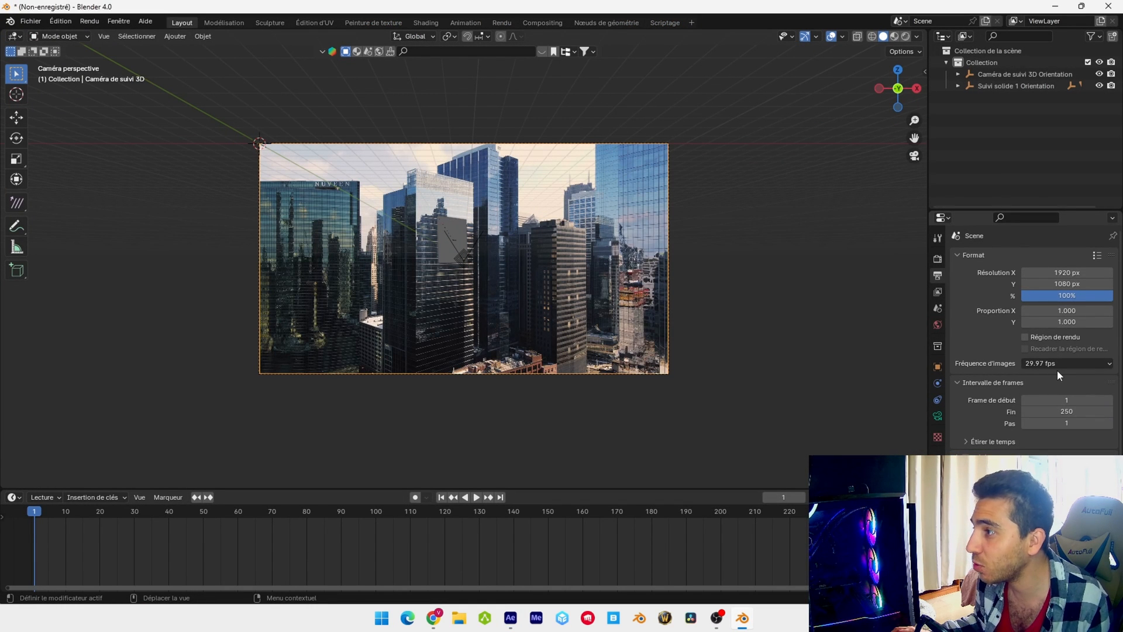
Enable the render region and crop the output to that region in the scene's format settings
{"action": "left_click", "coordinate": [1054, 339]}
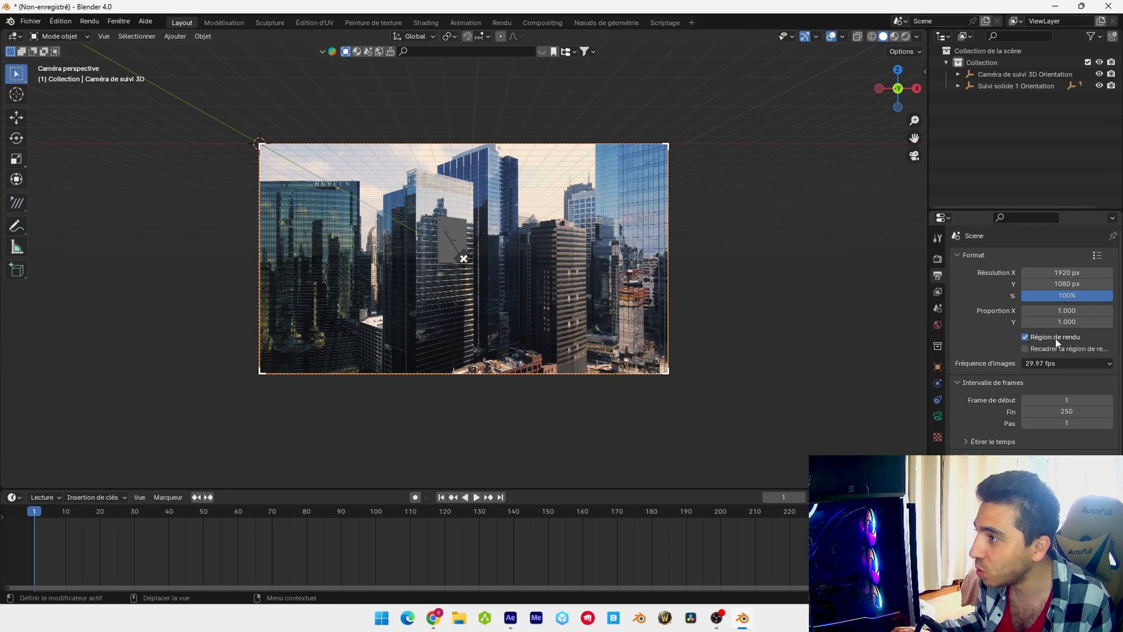
{"action": "left_click", "coordinate": [1061, 350]}
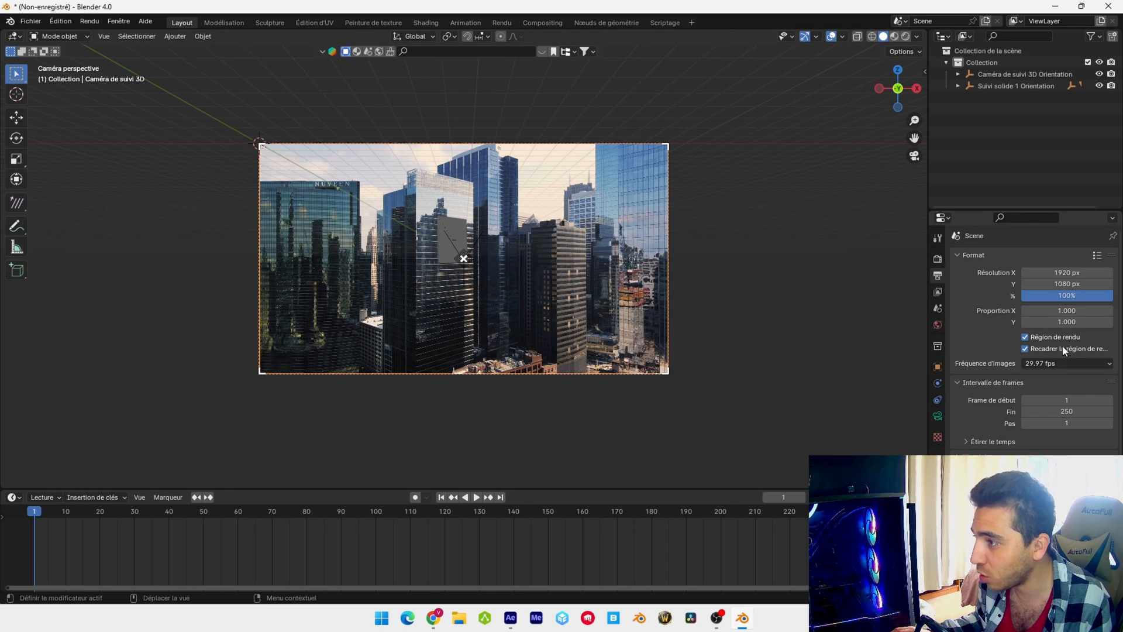
Create a folder named Pnj sequences inside the nouveau CGI folder and set it as the render output path
{"action": "scroll", "coordinate": [1063, 350], "scroll_direction": "down", "scroll_amount": 3}
{"action": "left_click", "coordinate": [1107, 427]}
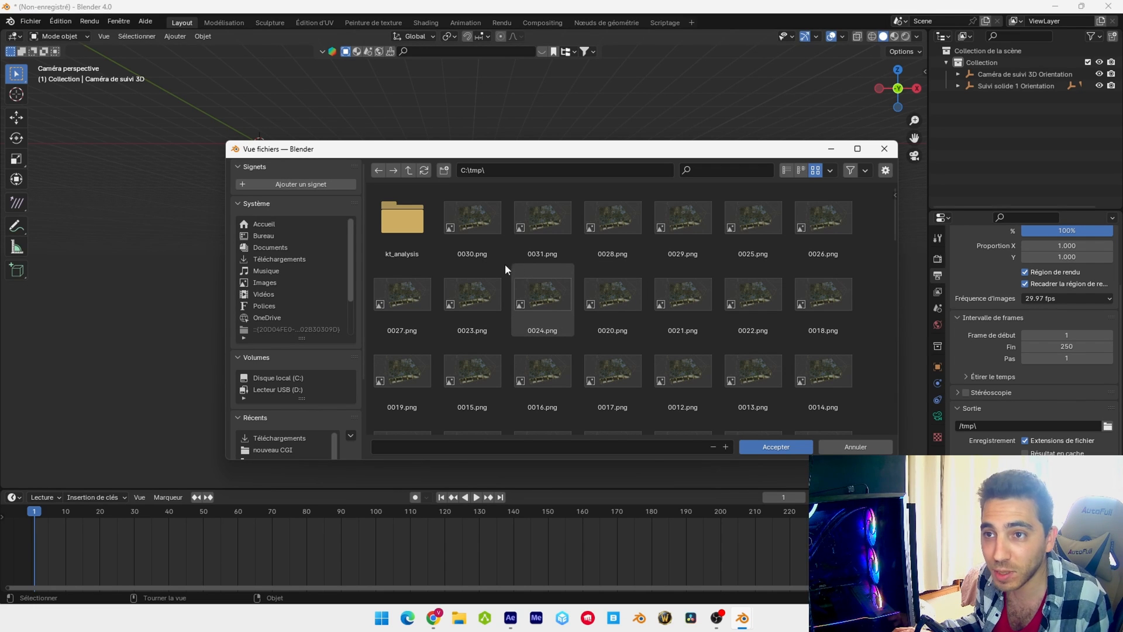
{"action": "left_click", "coordinate": [286, 294]}
{"action": "right_click", "coordinate": [451, 318]}
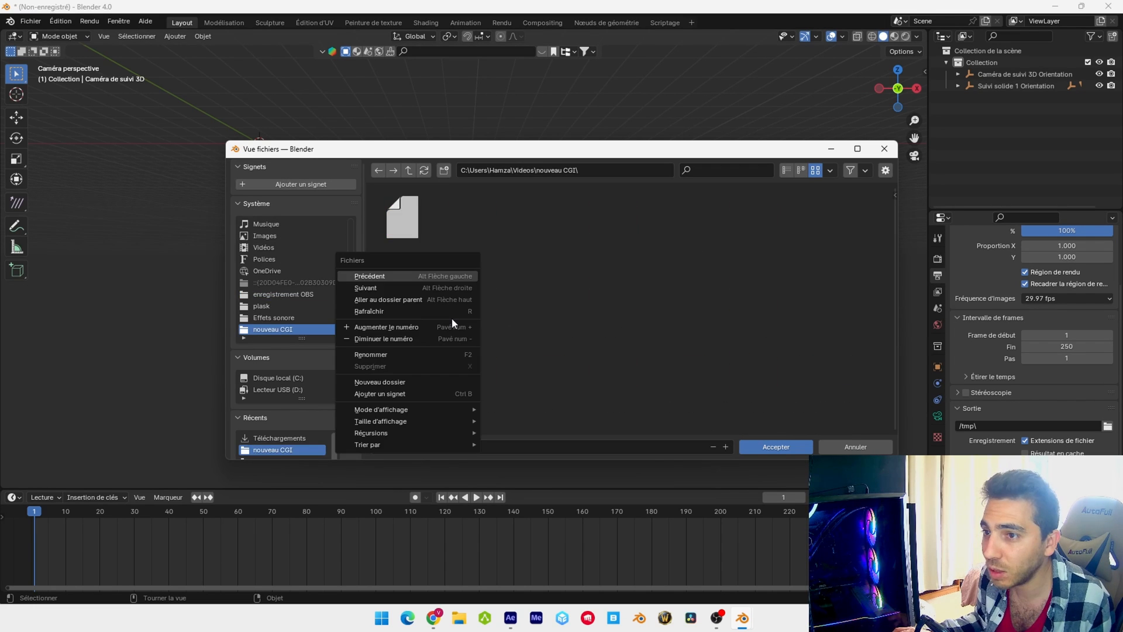
{"action": "left_click", "coordinate": [377, 381]}
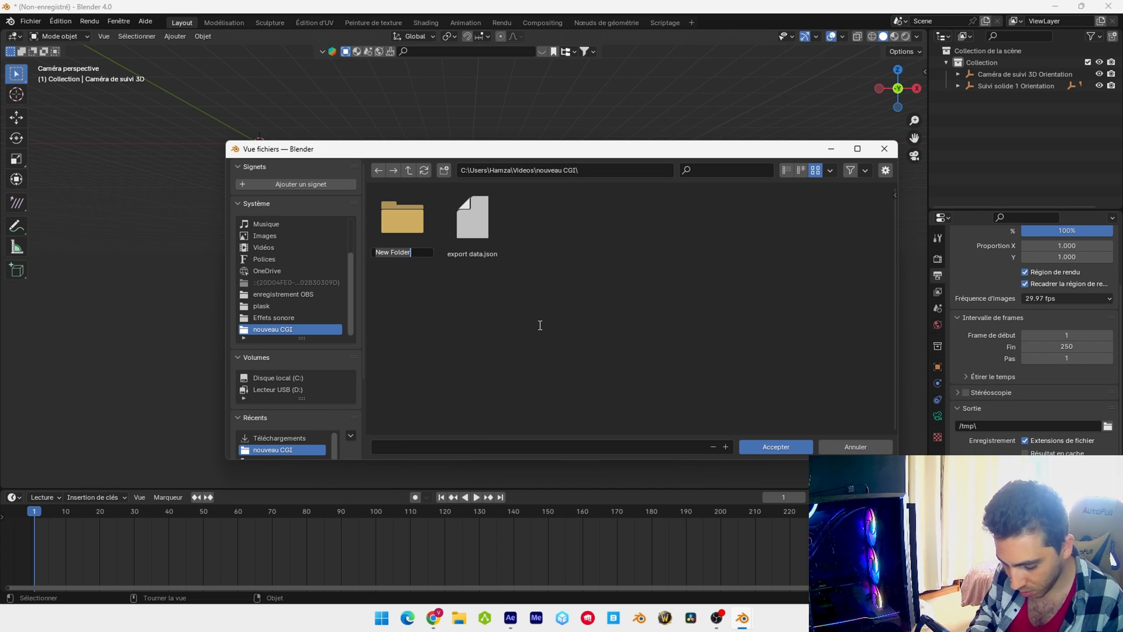
{"action": "type", "text": "Prj"}
{"action": "type", "text": " seq"}
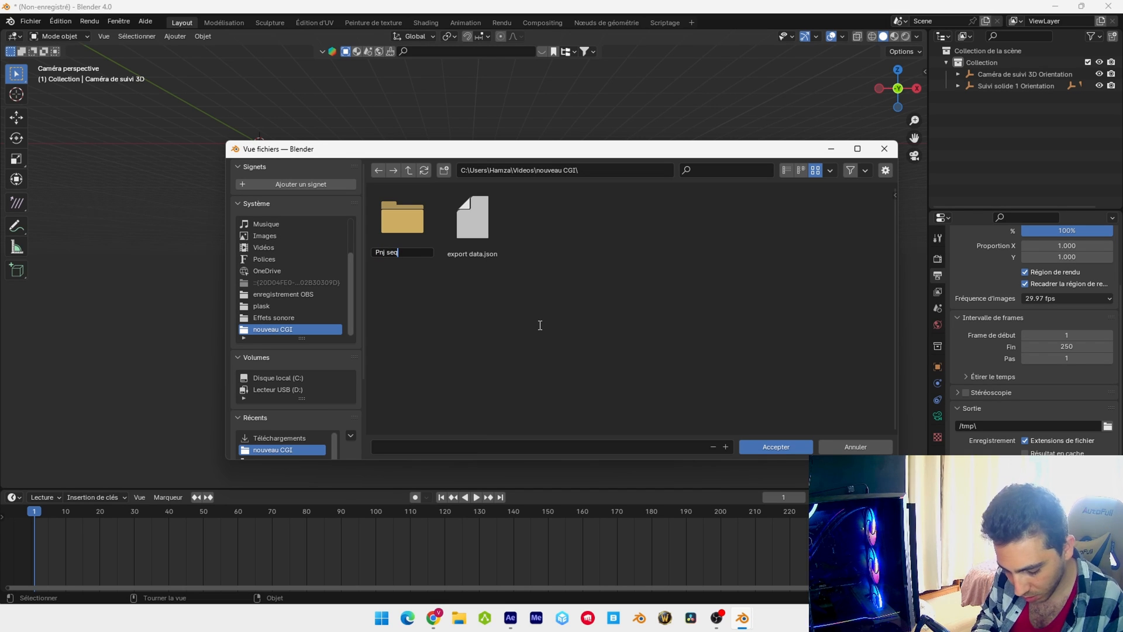
{"action": "type", "text": "uenc"}
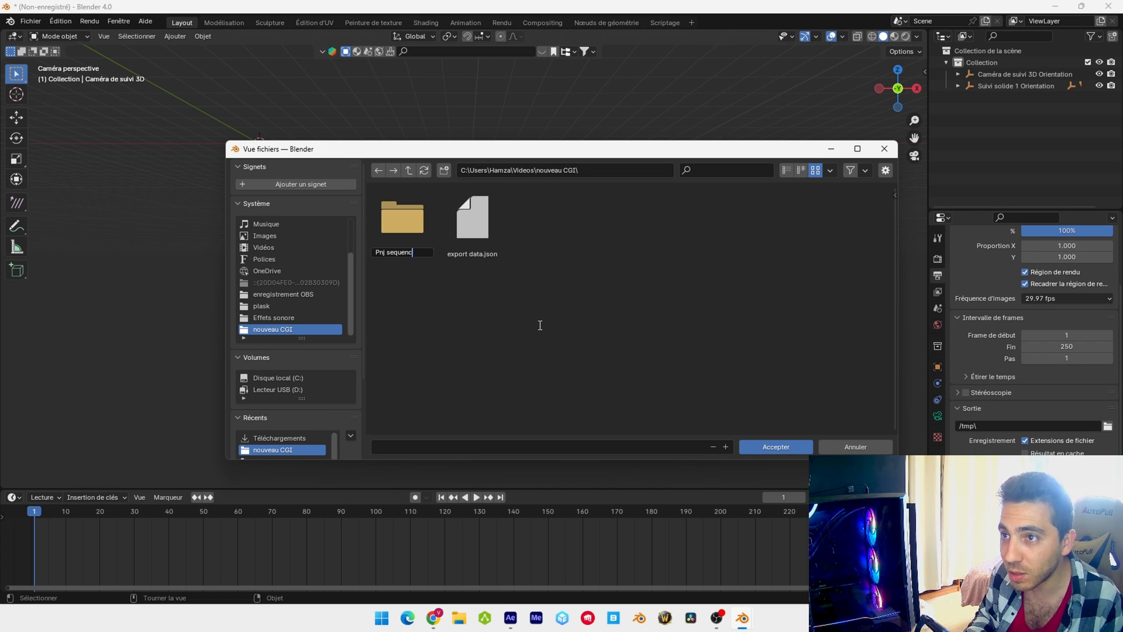
{"action": "type", "text": "es"}
{"action": "key", "text": "Return"}
{"action": "key", "text": "Return"}
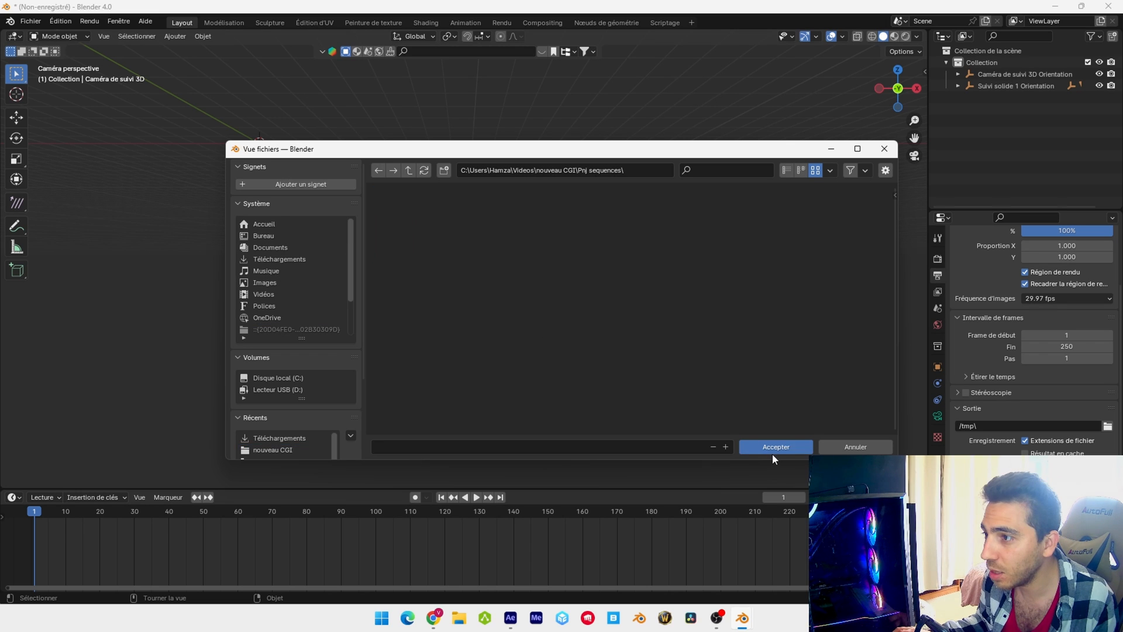
{"action": "left_click", "coordinate": [776, 447]}
Set the render resolution scale to 75%
{"action": "scroll", "coordinate": [1058, 300], "scroll_direction": "up", "scroll_amount": 3}
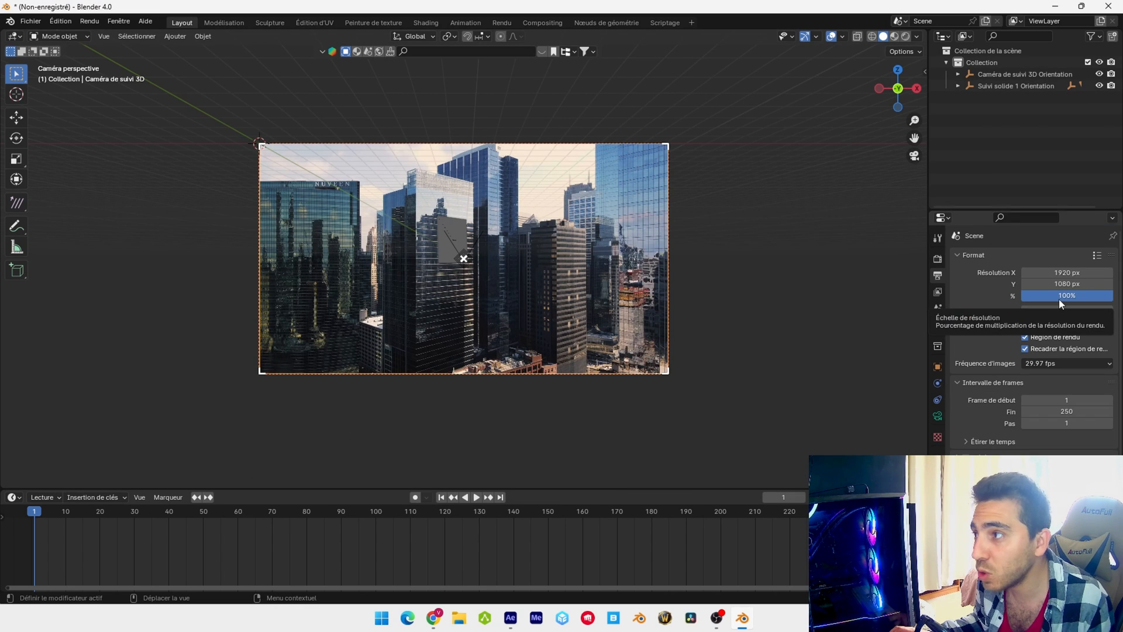
{"action": "left_click", "coordinate": [1058, 299]}
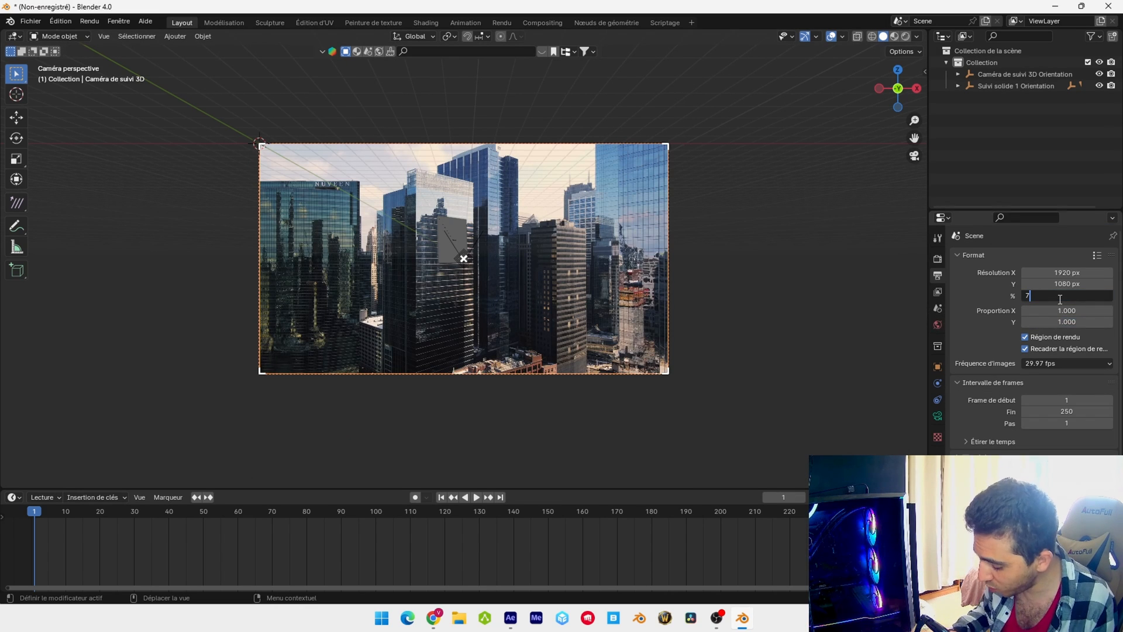
{"action": "type", "text": "75"}
{"action": "key", "text": "Return"}
Switch the render engine to Cycles and set its device to GPU compute
{"action": "left_click", "coordinate": [938, 259]}
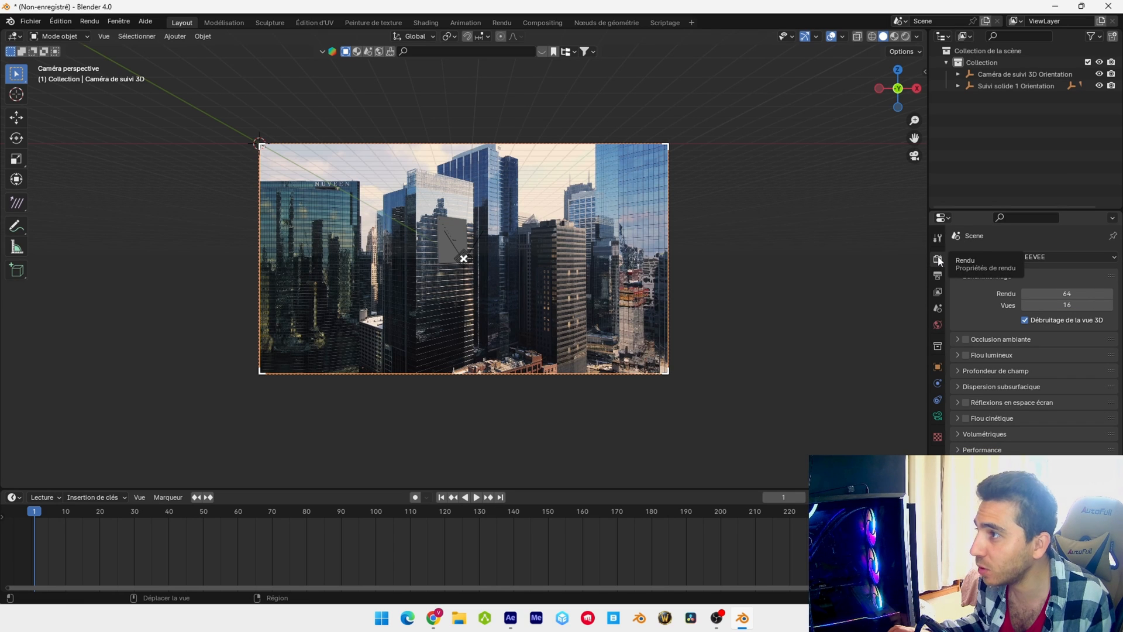
{"action": "left_click", "coordinate": [1064, 259]}
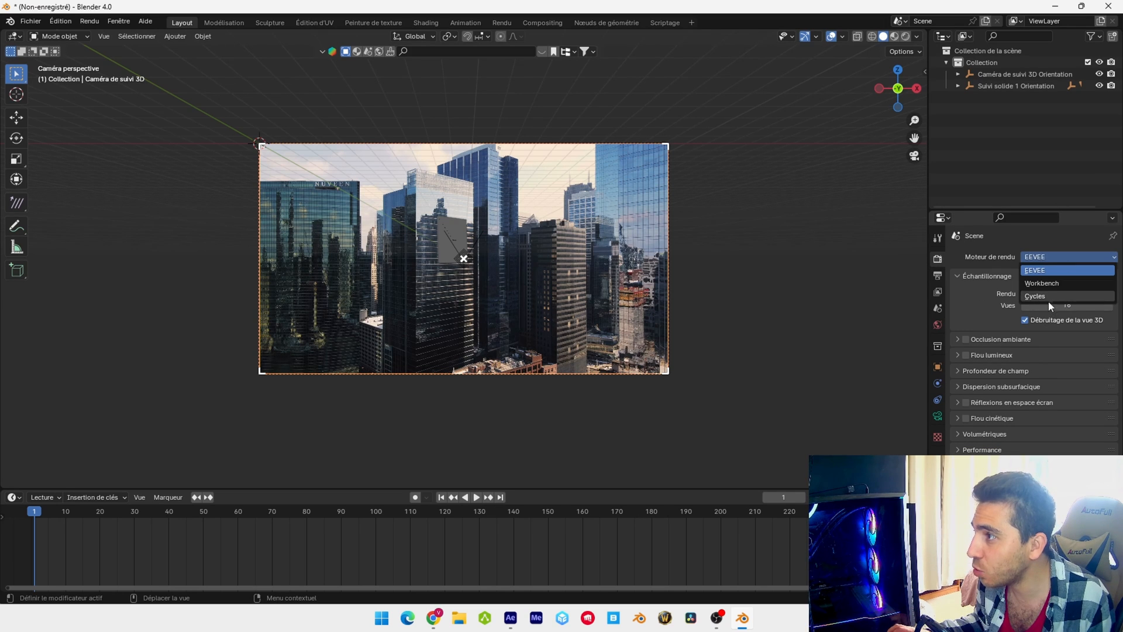
{"action": "left_click", "coordinate": [1048, 300]}
{"action": "left_click", "coordinate": [1061, 286]}
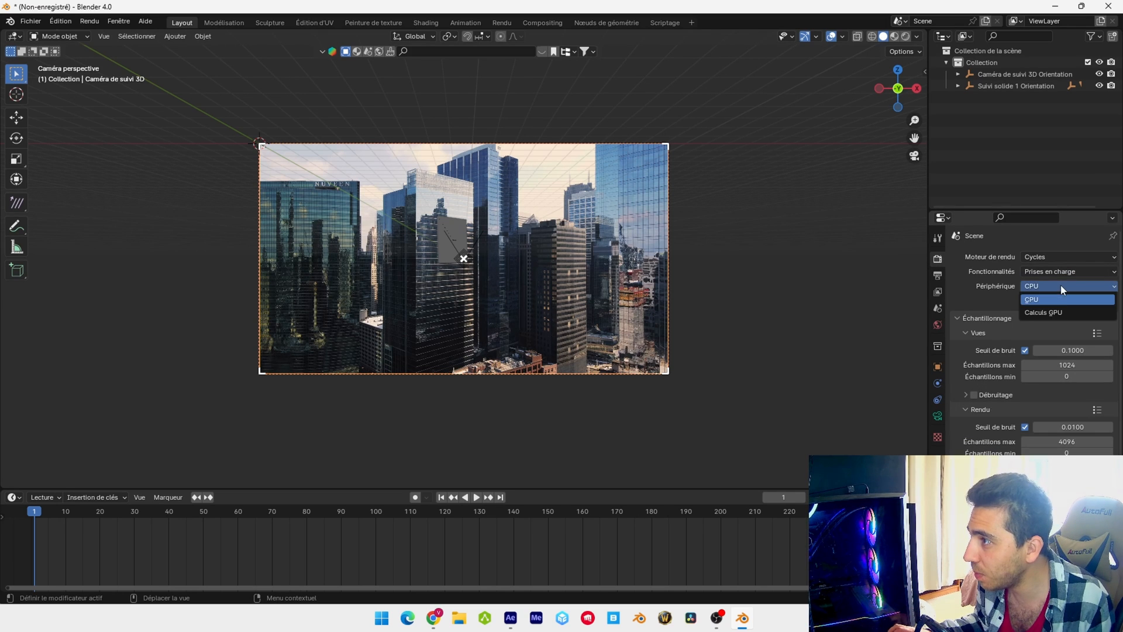
{"action": "left_click", "coordinate": [1052, 314]}
Set the maximum samples to 512 for both viewport and render, and enable viewport denoising
{"action": "left_click", "coordinate": [1073, 365]}
{"action": "type", "text": "512"}
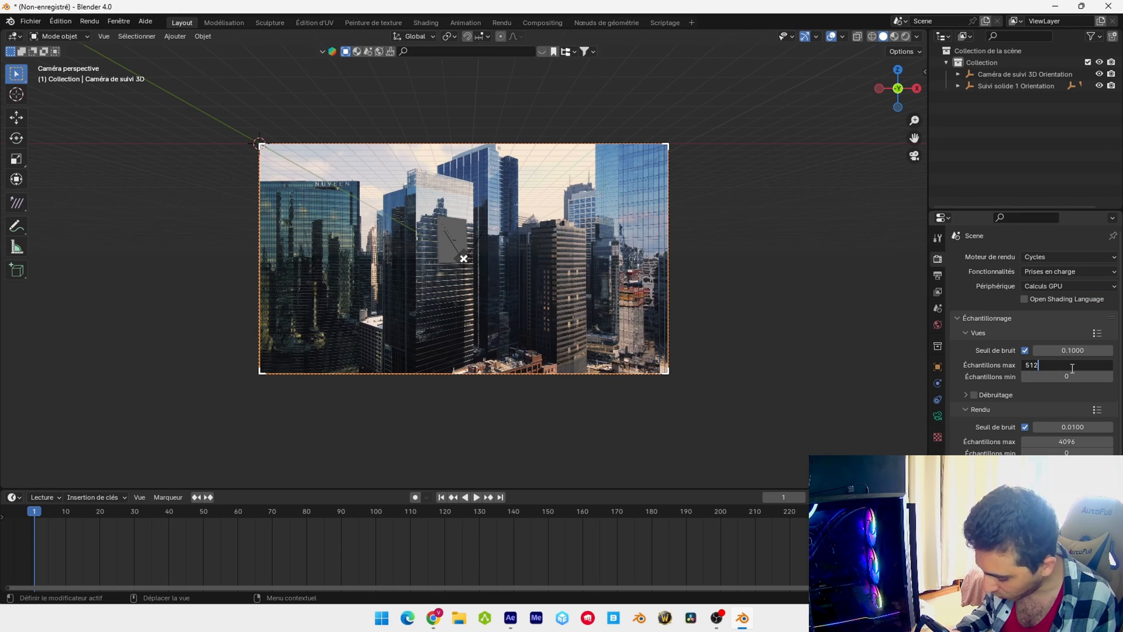
{"action": "key", "text": "Return"}
{"action": "left_click", "coordinate": [1057, 442]}
{"action": "type", "text": "512"}
{"action": "key", "text": "Return"}
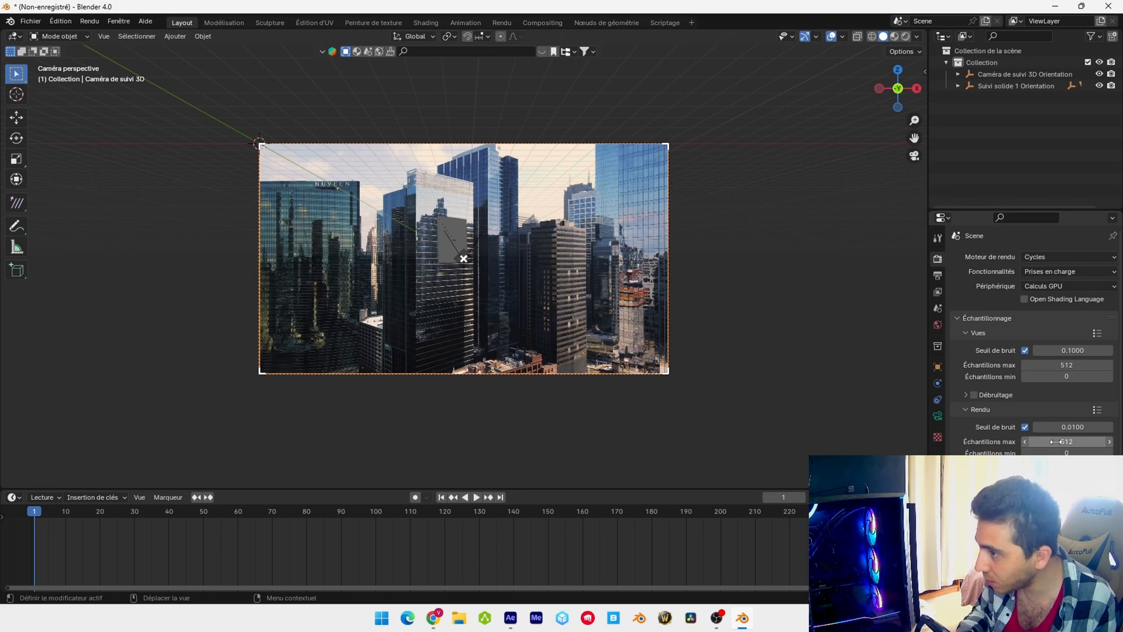
{"action": "left_click", "coordinate": [974, 395]}
{"action": "left_click", "coordinate": [968, 393]}
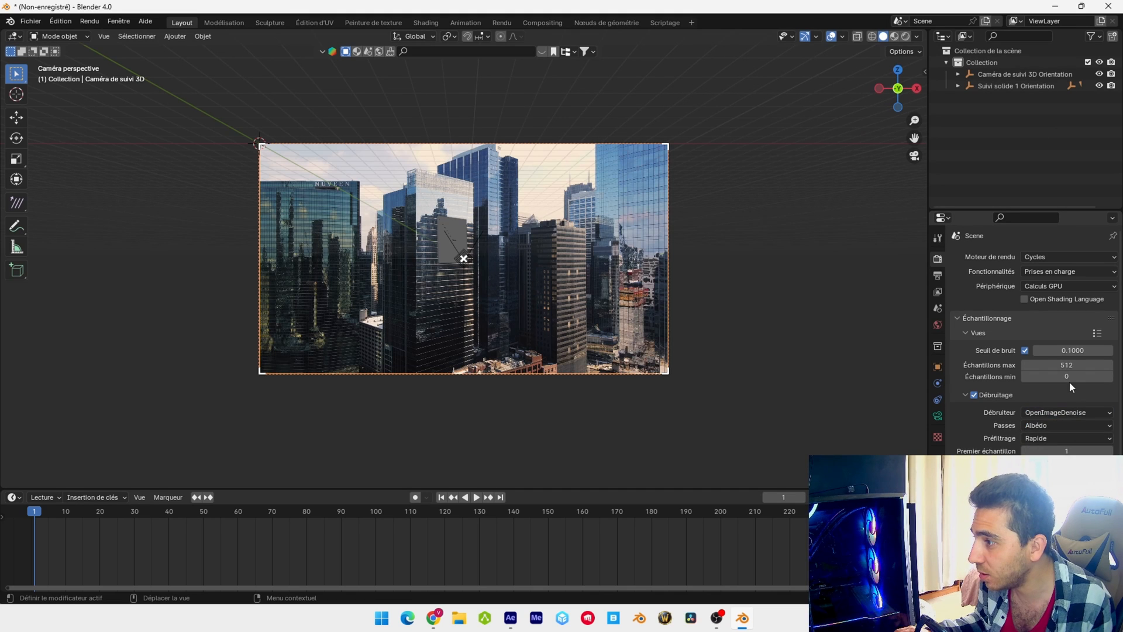
Enable Simplify and motion blur for the render, and use memory tiles with a tile size of 256
{"action": "scroll", "coordinate": [1069, 381], "scroll_direction": "down", "scroll_amount": 8}
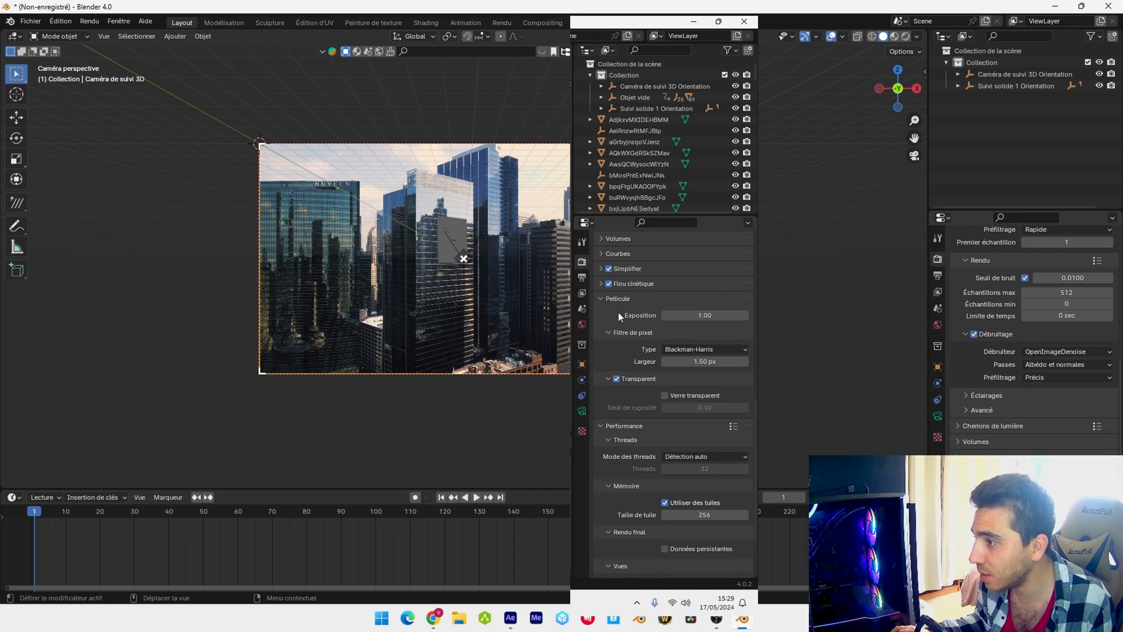
{"action": "scroll", "coordinate": [1033, 340], "scroll_direction": "down", "scroll_amount": 4}
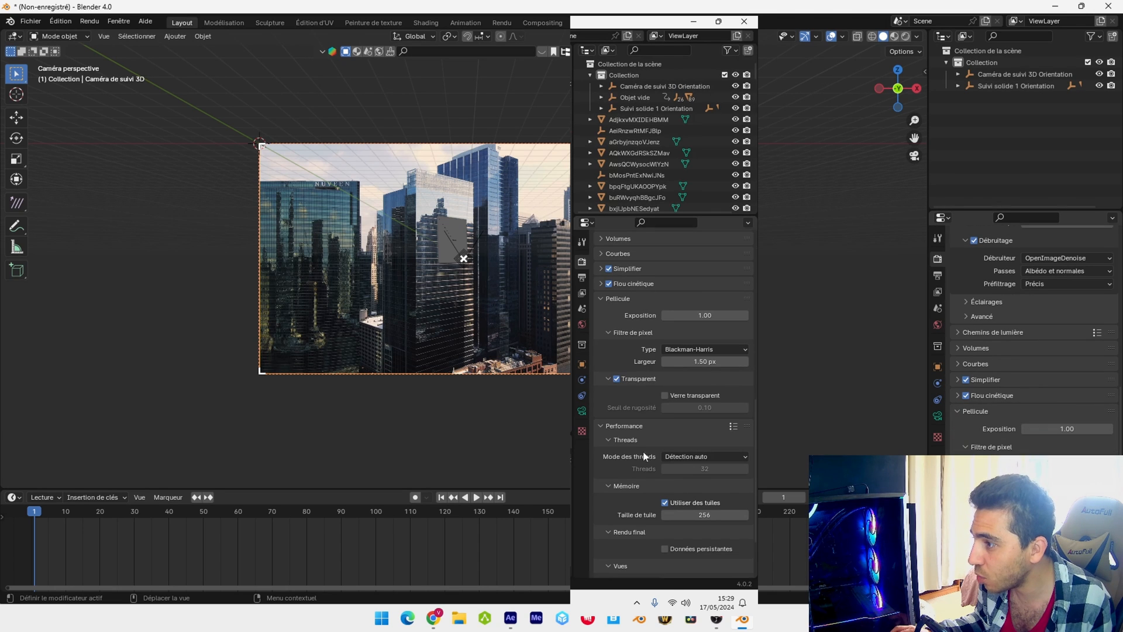
{"action": "scroll", "coordinate": [962, 426], "scroll_direction": "up", "scroll_amount": 4}
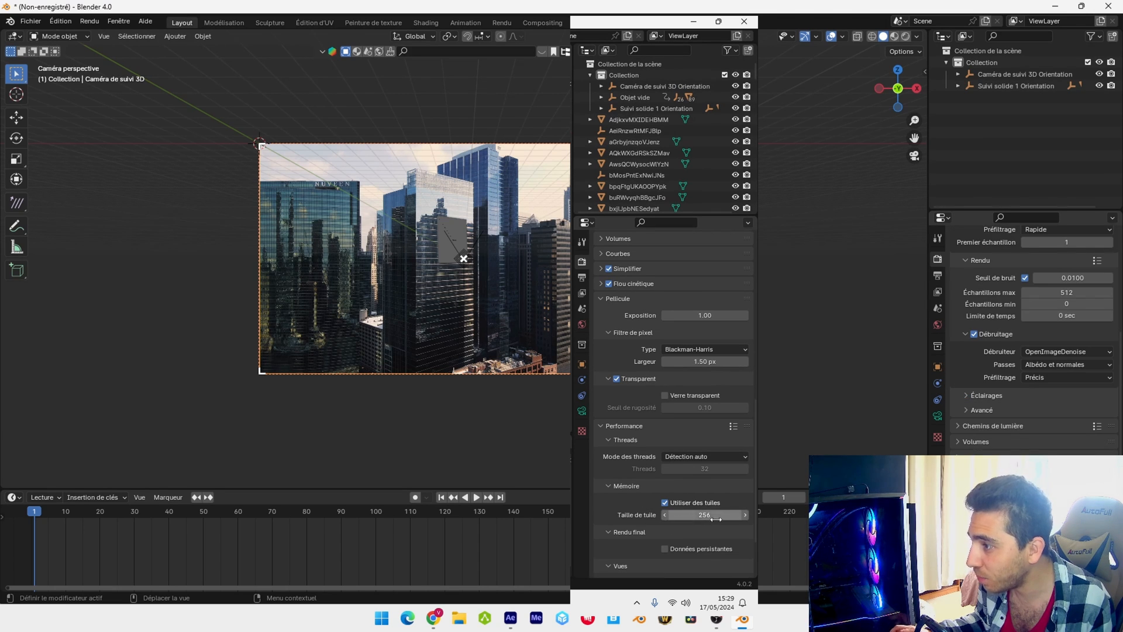
{"action": "scroll", "coordinate": [1032, 339], "scroll_direction": "down", "scroll_amount": 4}
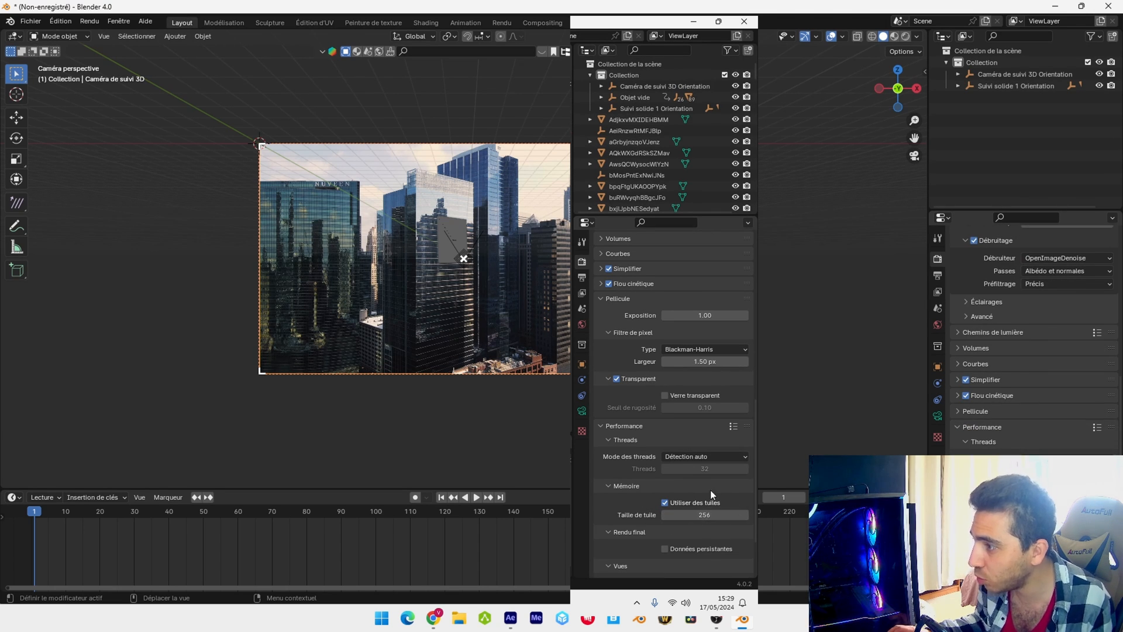
{"action": "scroll", "coordinate": [1032, 339], "scroll_direction": "down", "scroll_amount": 3}
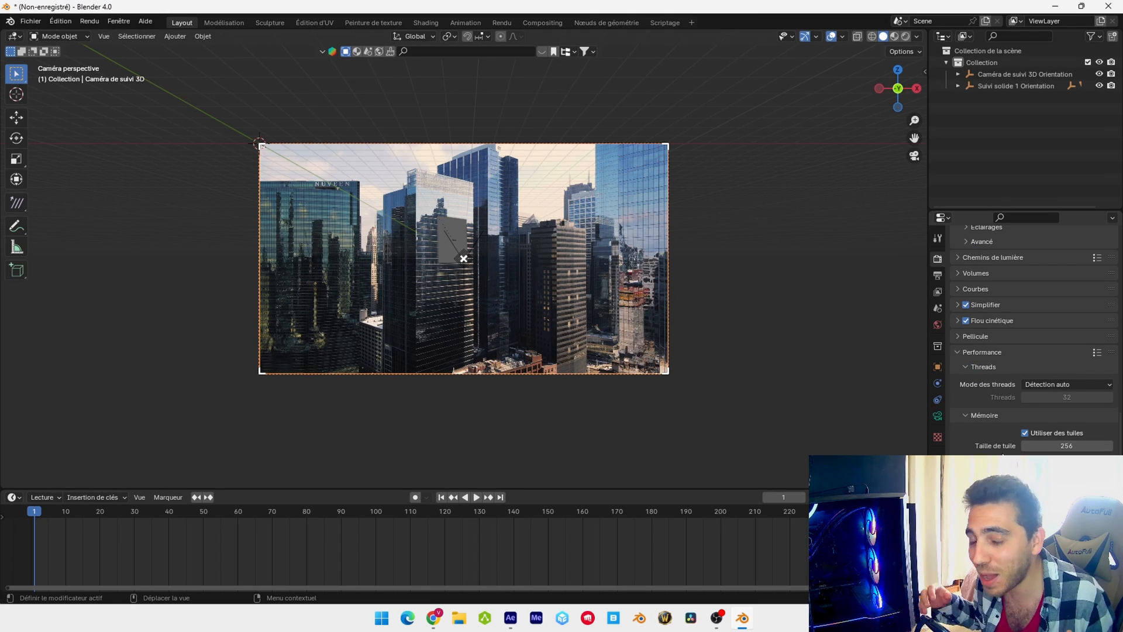
{"action": "scroll", "coordinate": [1032, 410], "scroll_direction": "up", "scroll_amount": 15}
Scale the tracked solid on the central building to about 1.11 in X, 1.14 in Y and 2.37 in Z
{"action": "left_click", "coordinate": [465, 232]}
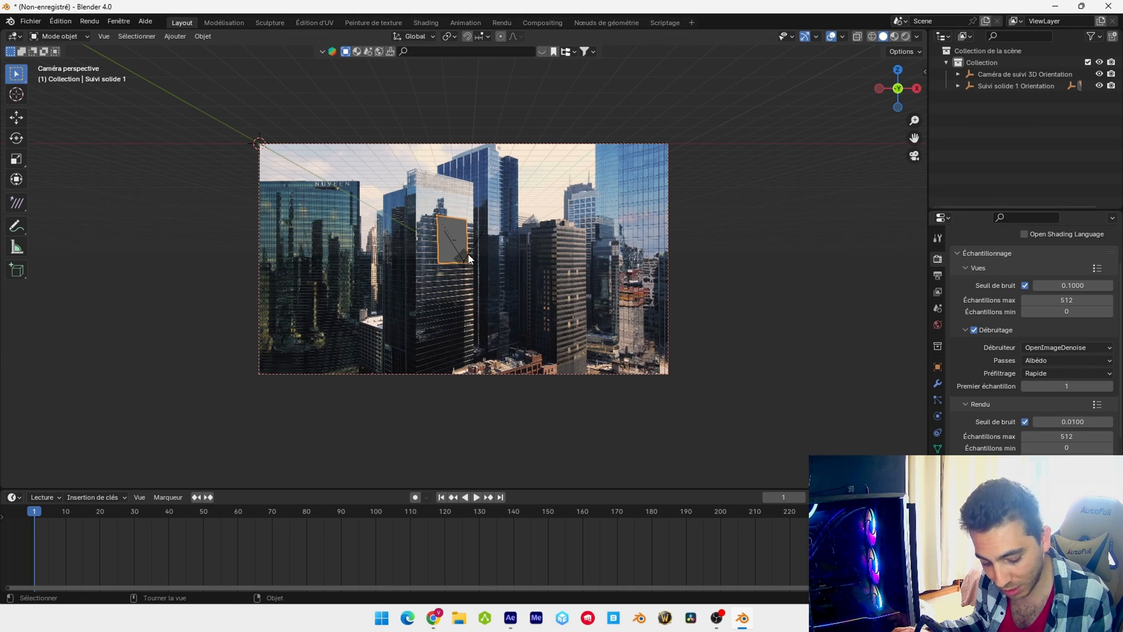
{"action": "key", "text": "s"}
{"action": "key", "text": "x"}
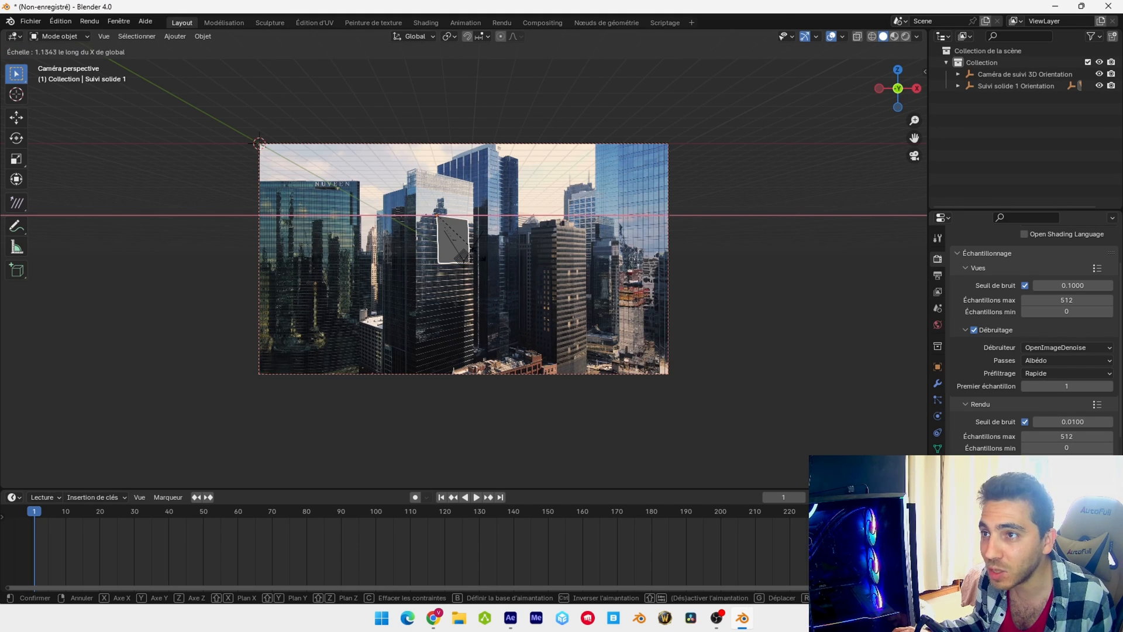
{"action": "left_click", "coordinate": [481, 258]}
{"action": "key", "text": "s"}
{"action": "key", "text": "z"}
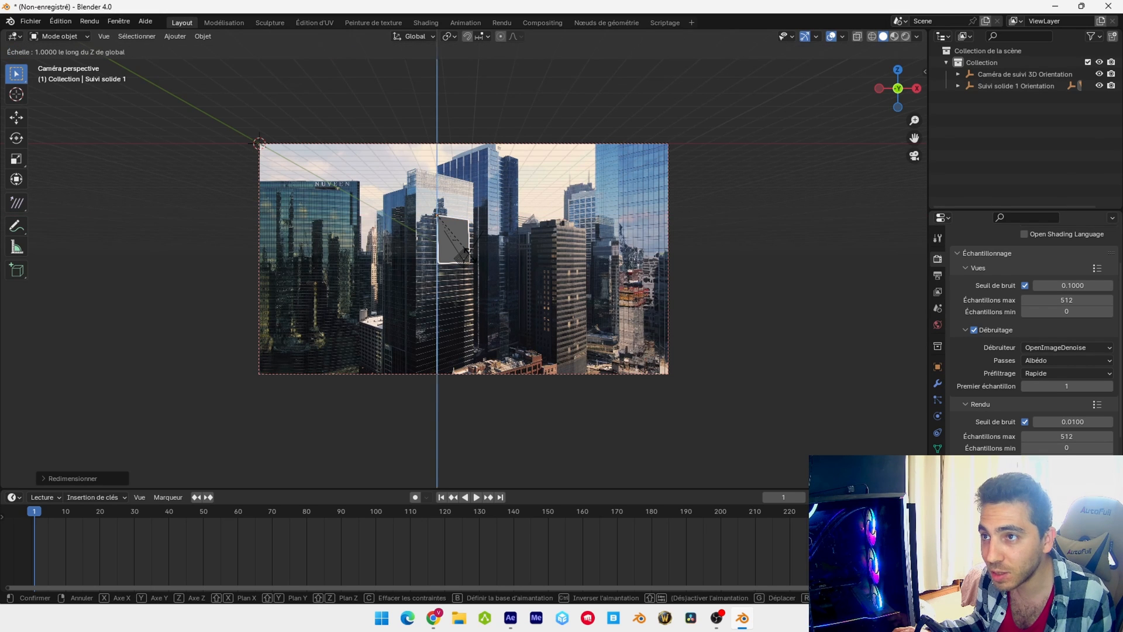
{"action": "left_click", "coordinate": [448, 294]}
{"action": "scroll", "coordinate": [448, 294], "scroll_direction": "up", "scroll_amount": 2}
{"action": "key", "text": "s"}
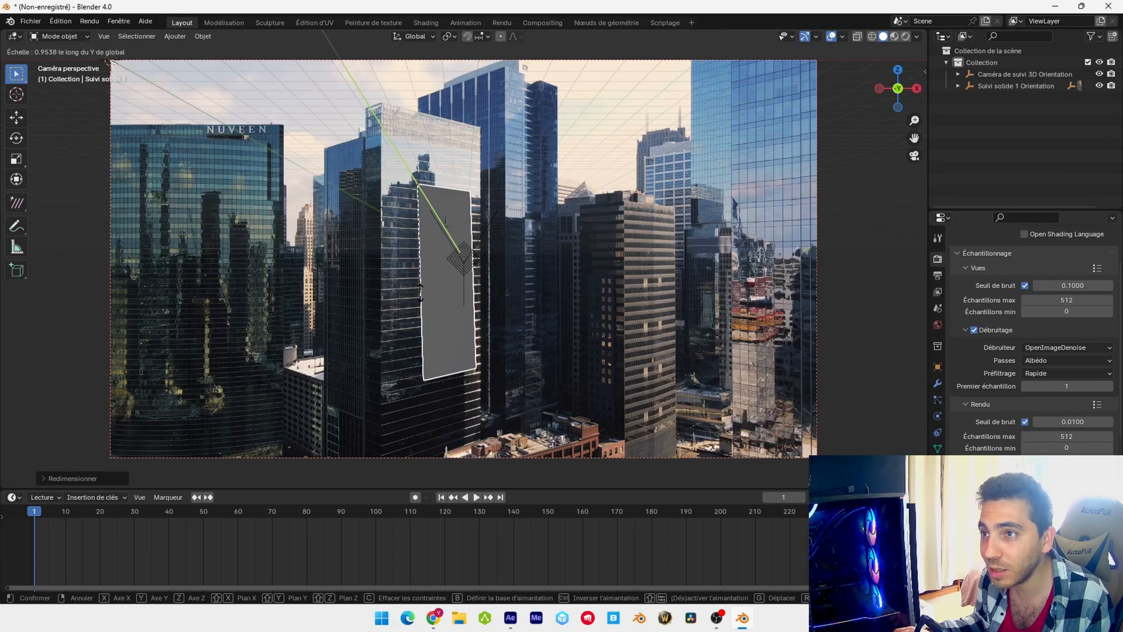
{"action": "left_click", "coordinate": [468, 294]}
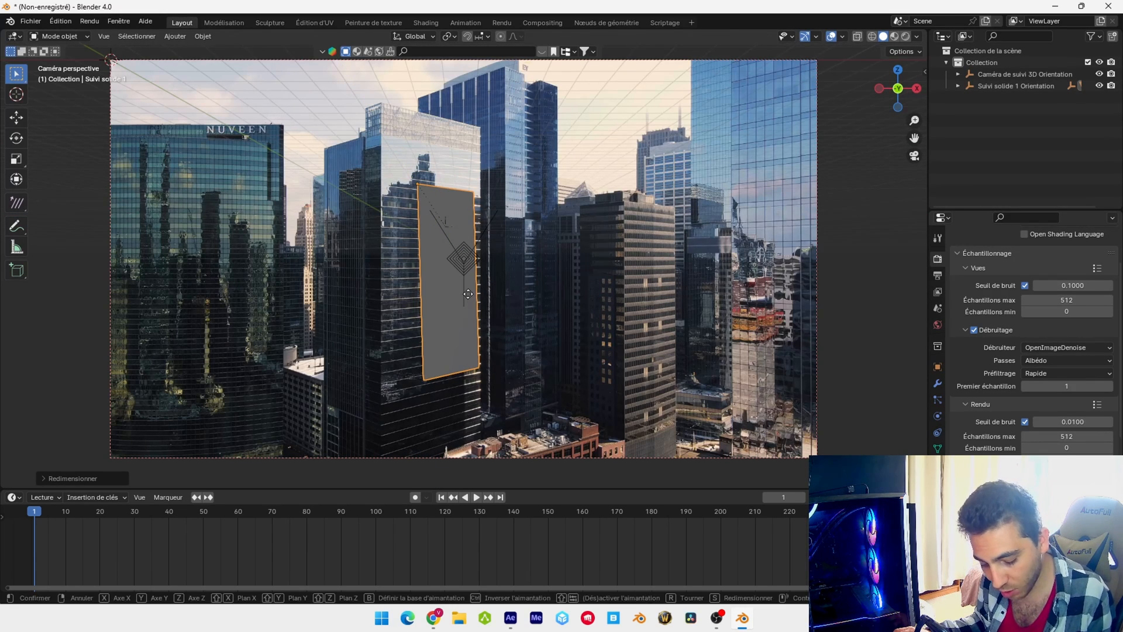
Move the solid along X to about -6.35 m and set its Y rotation to 2°
{"action": "key", "text": "g"}
{"action": "key", "text": "x"}
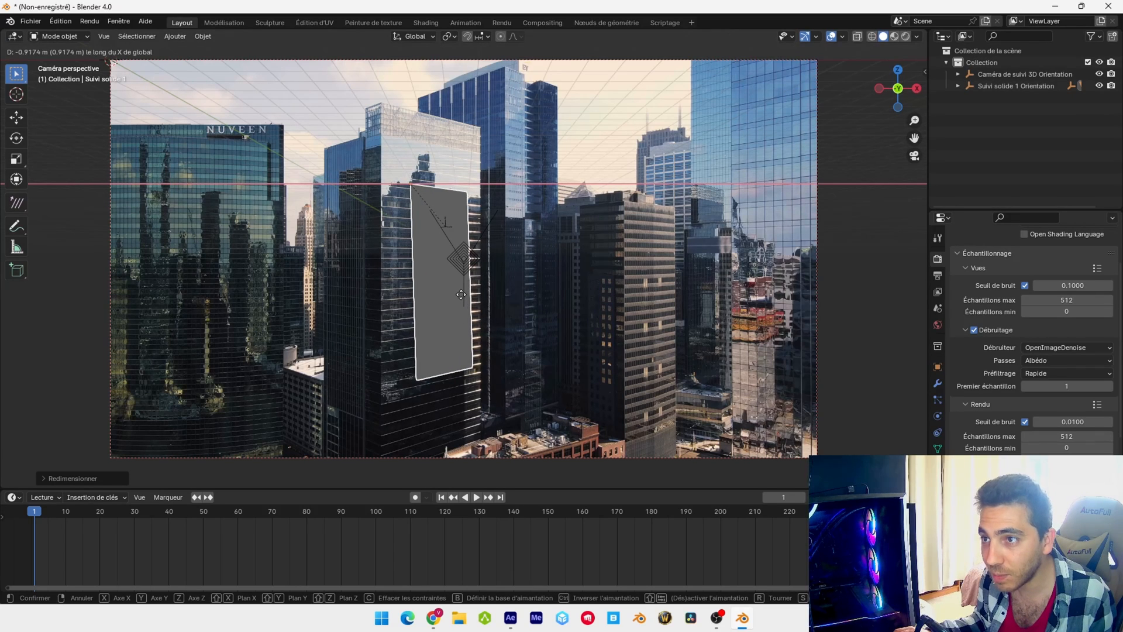
{"action": "left_click", "coordinate": [456, 295]}
{"action": "left_click", "coordinate": [937, 367]}
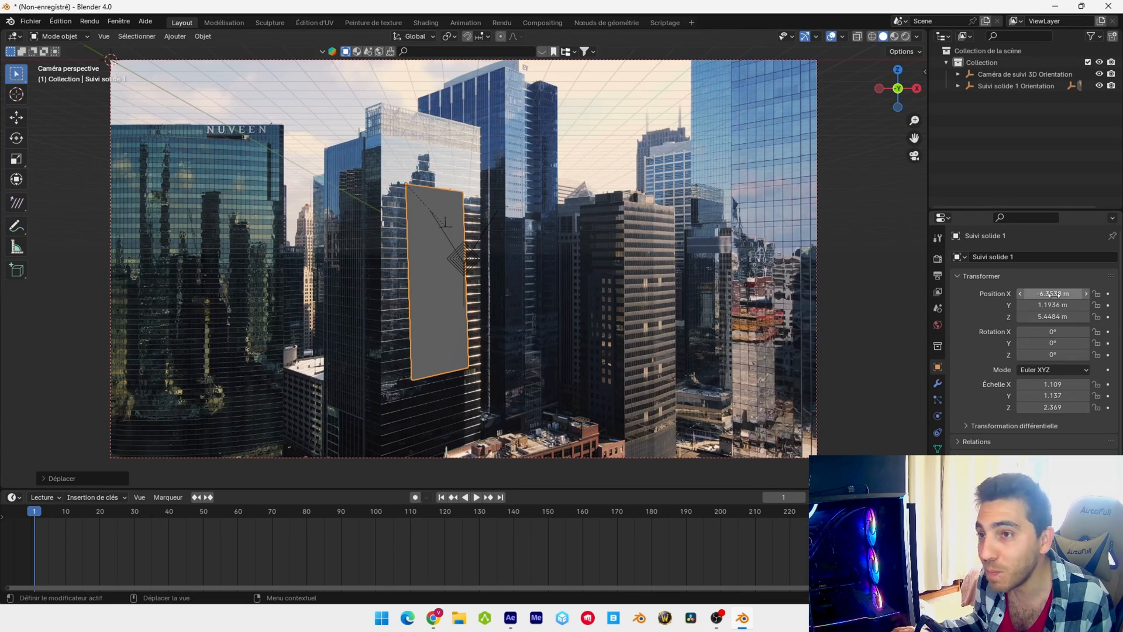
{"action": "mouse_move", "coordinate": [1058, 294]}
{"action": "left_mouse_down"}
{"action": "mouse_move", "coordinate": [994, 295]}
{"action": "mouse_move", "coordinate": [1058, 295]}
{"action": "left_mouse_up"}
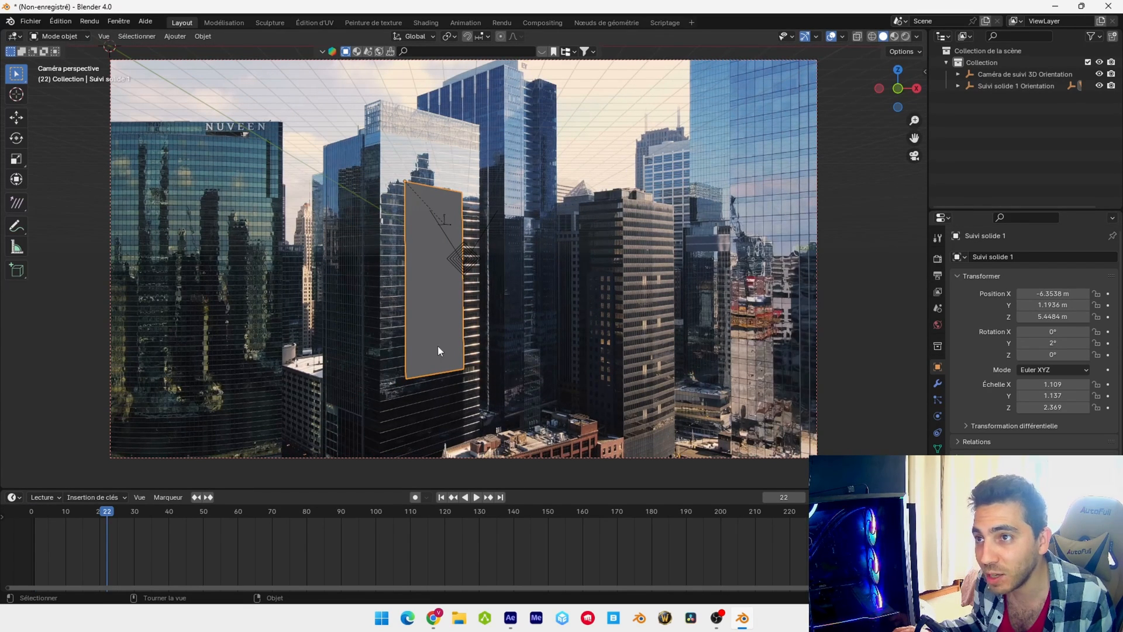
Widen the solid along the global X axis to an X scale of about 1.38 and stretch its Z scale to about 2.88
{"action": "key", "text": "s"}
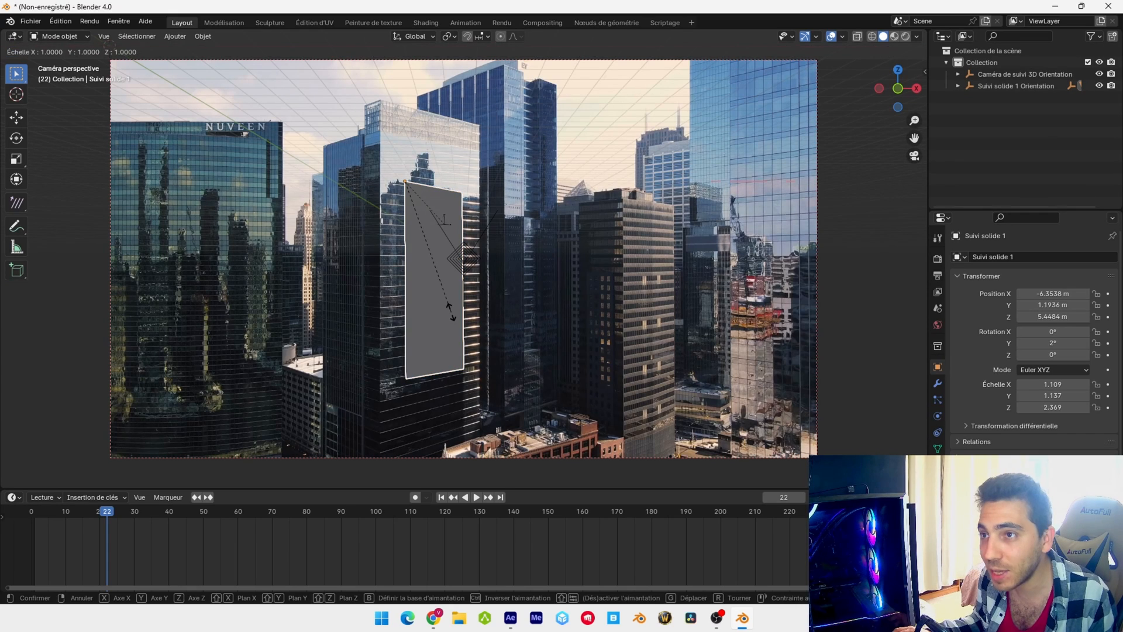
{"action": "key", "text": "x"}
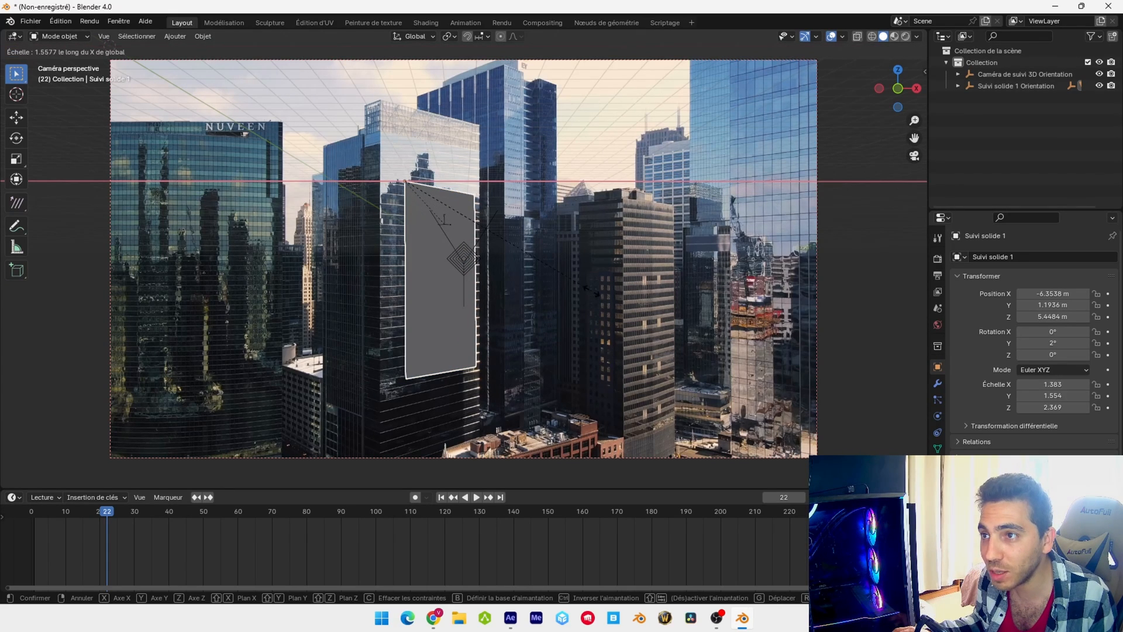
{"action": "left_click", "coordinate": [547, 311]}
{"action": "key", "text": "s"}
{"action": "key", "text": "z"}
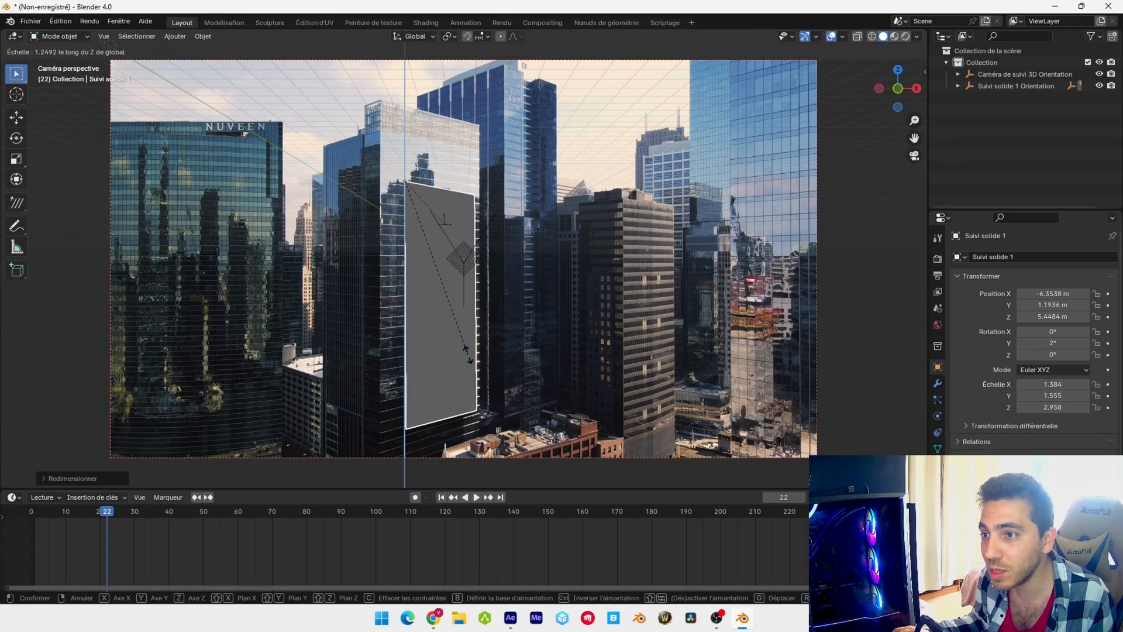
Move the solid up the facade to about X -6.93 m, Y 1.76 m, Z 9.35 m and return to the first frame
{"action": "left_click", "coordinate": [16, 117]}
{"action": "left_click_drag", "start_coordinate": [405, 136], "coordinate": [406, 113]}
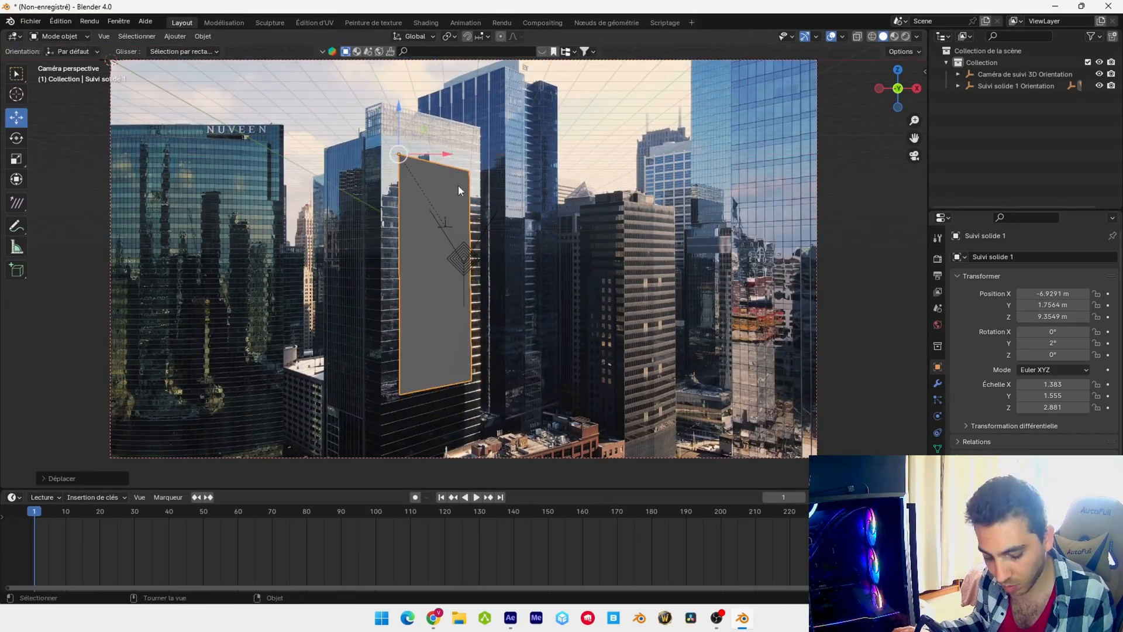
{"action": "key", "text": "s"}
{"action": "left_click", "coordinate": [476, 497]}
{"action": "left_click", "coordinate": [441, 497]}
Fit the solid over the facade at about X -8.03 m, Y 3.11 m, Z 10.03 m, with scale about 1.82, 2.24 and 3.17
{"action": "left_click_drag", "start_coordinate": [438, 155], "coordinate": [426, 156]}
{"action": "key", "text": "s"}
{"action": "left_click", "coordinate": [427, 156]}
{"action": "left_click_drag", "start_coordinate": [384, 110], "coordinate": [384, 106]}
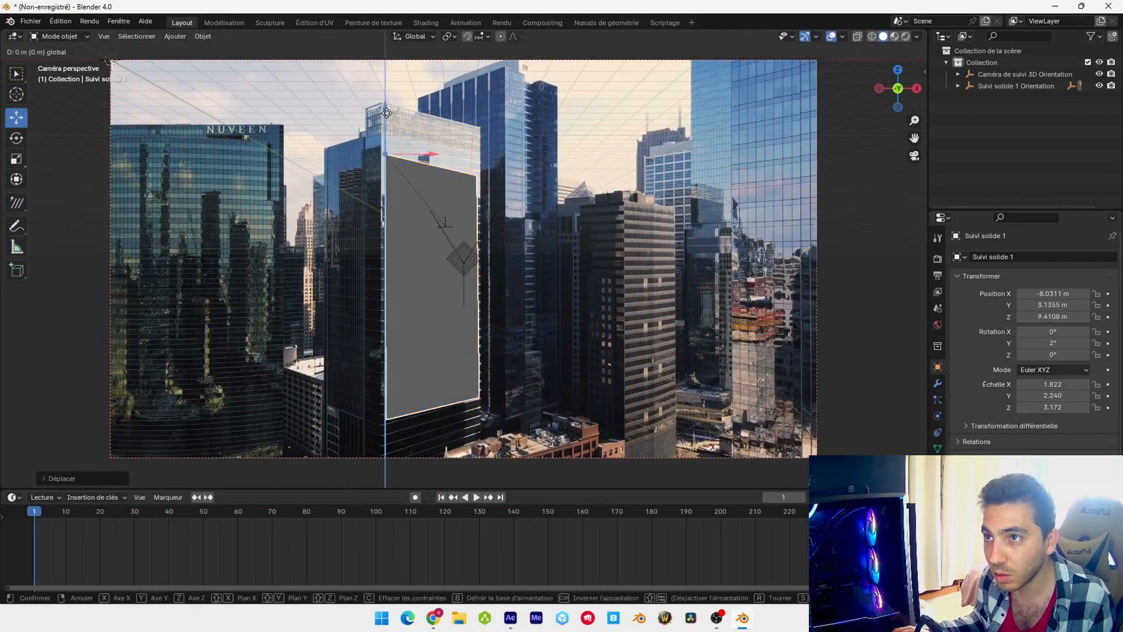
{"action": "scroll", "coordinate": [463, 279], "scroll_direction": "down", "scroll_amount": 1}
{"action": "middle_click_drag", "start_coordinate": [479, 234], "coordinate": [465, 283]}
{"action": "key", "text": "KP_0"}
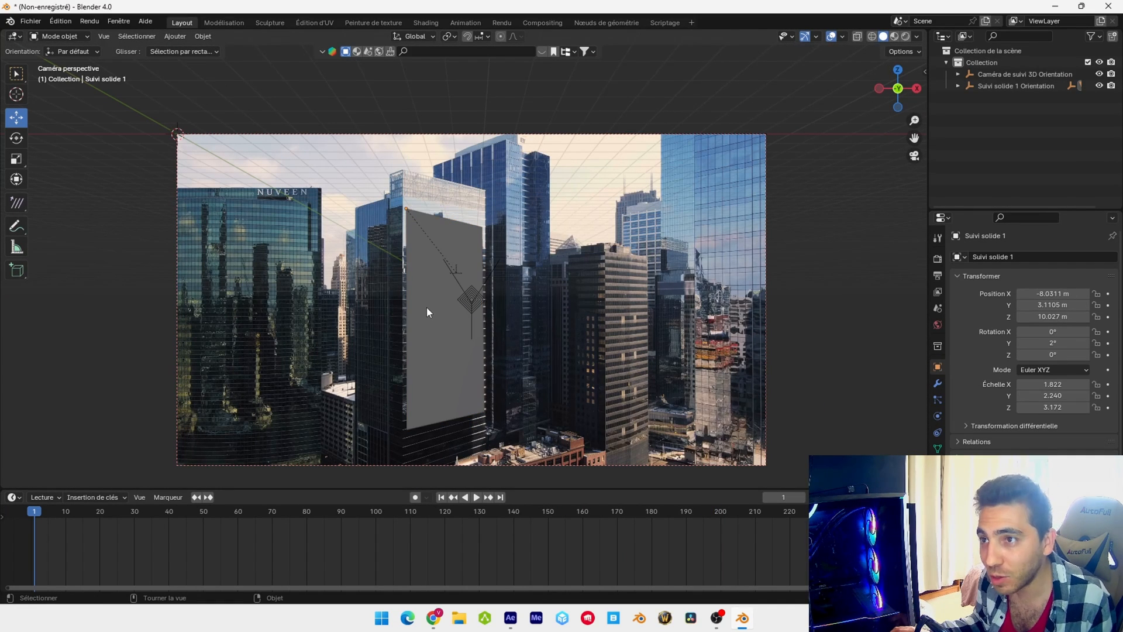
In Edit Mode with edge selection, extrude the solid's left vertical edge about 32 m outward along negative global X
{"action": "left_click", "coordinate": [83, 36]}
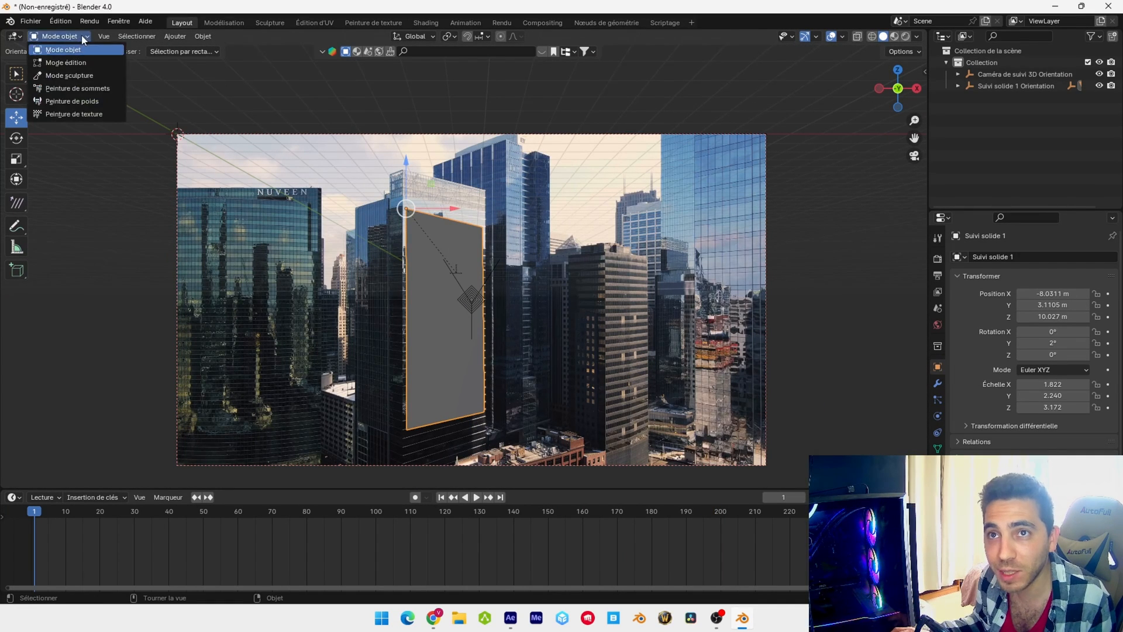
{"action": "left_click", "coordinate": [82, 62]}
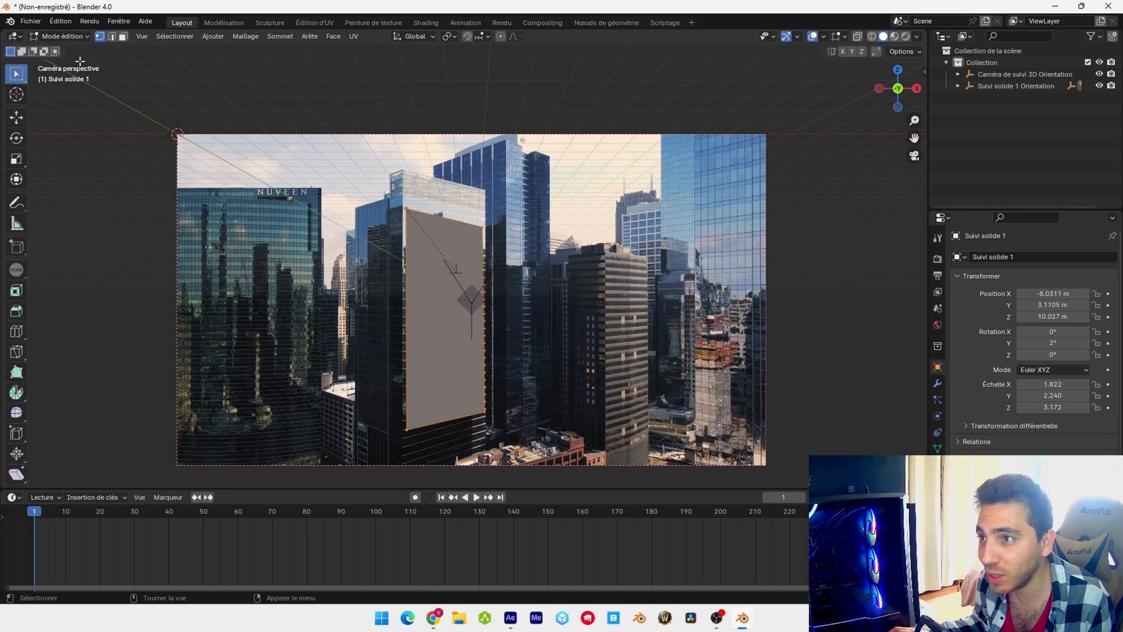
{"action": "left_click", "coordinate": [241, 51]}
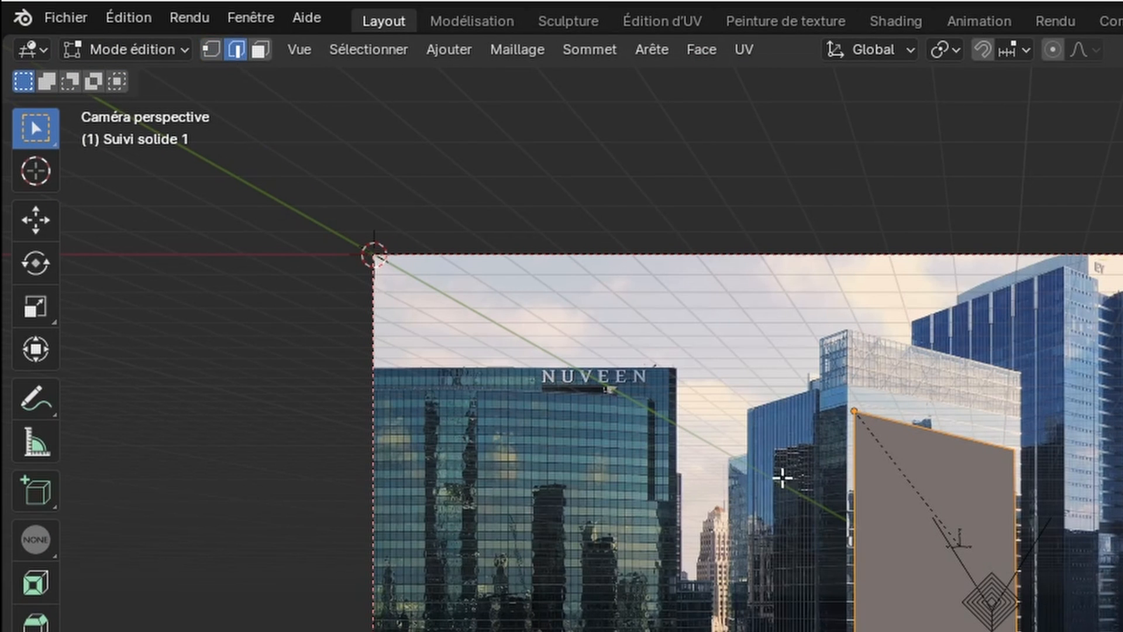
{"action": "left_click", "coordinate": [872, 565]}
{"action": "key", "text": "e"}
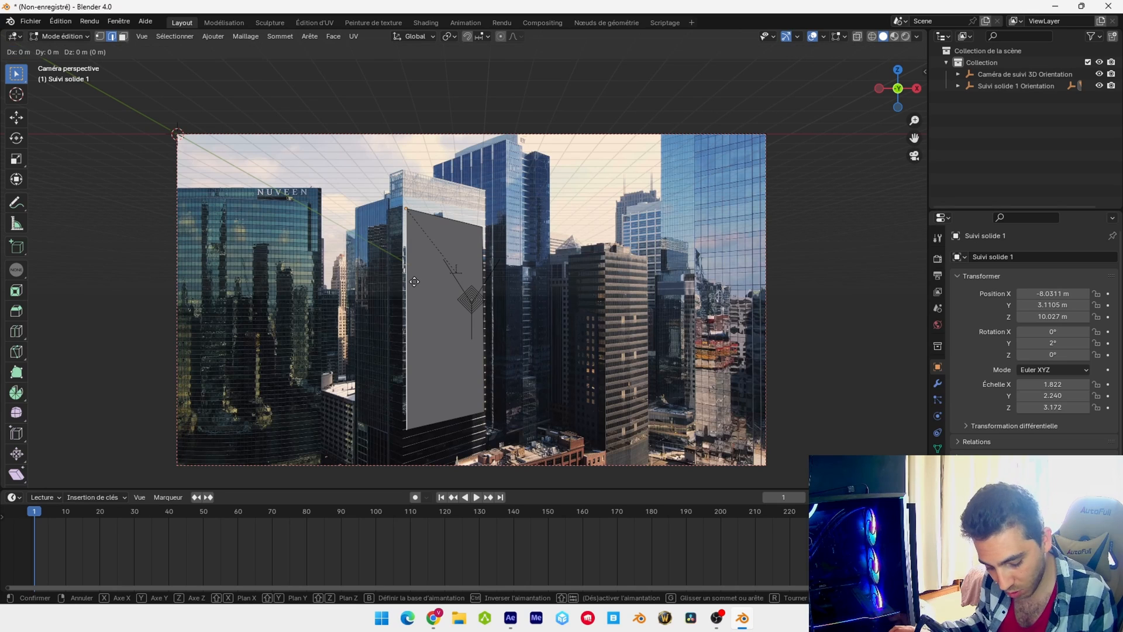
{"action": "key", "text": "x"}
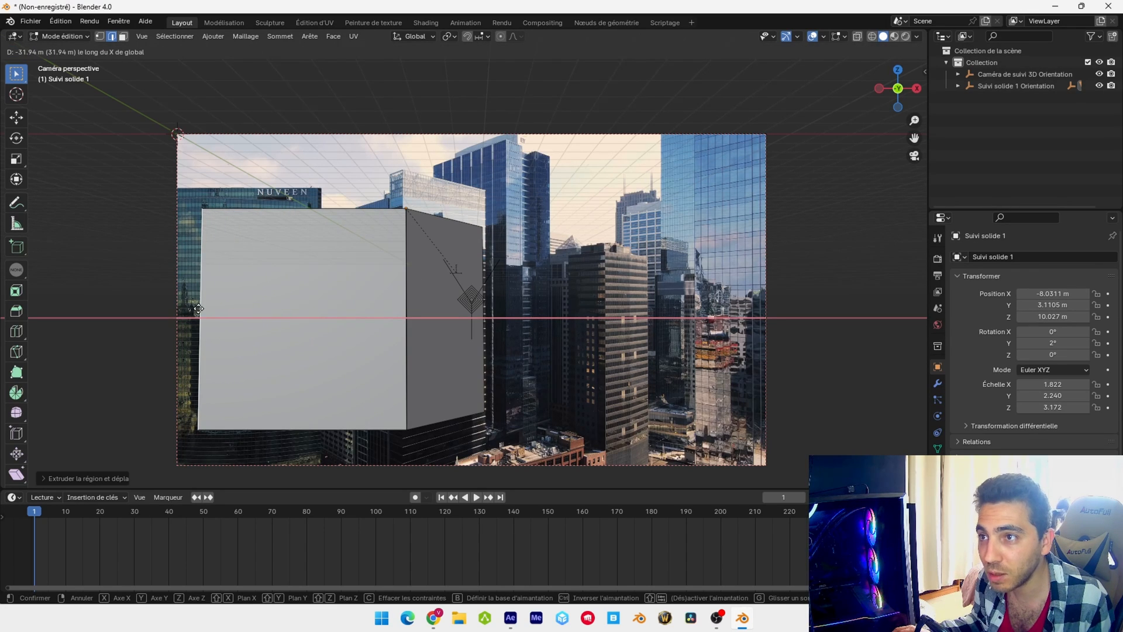
{"action": "left_click", "coordinate": [199, 309]}
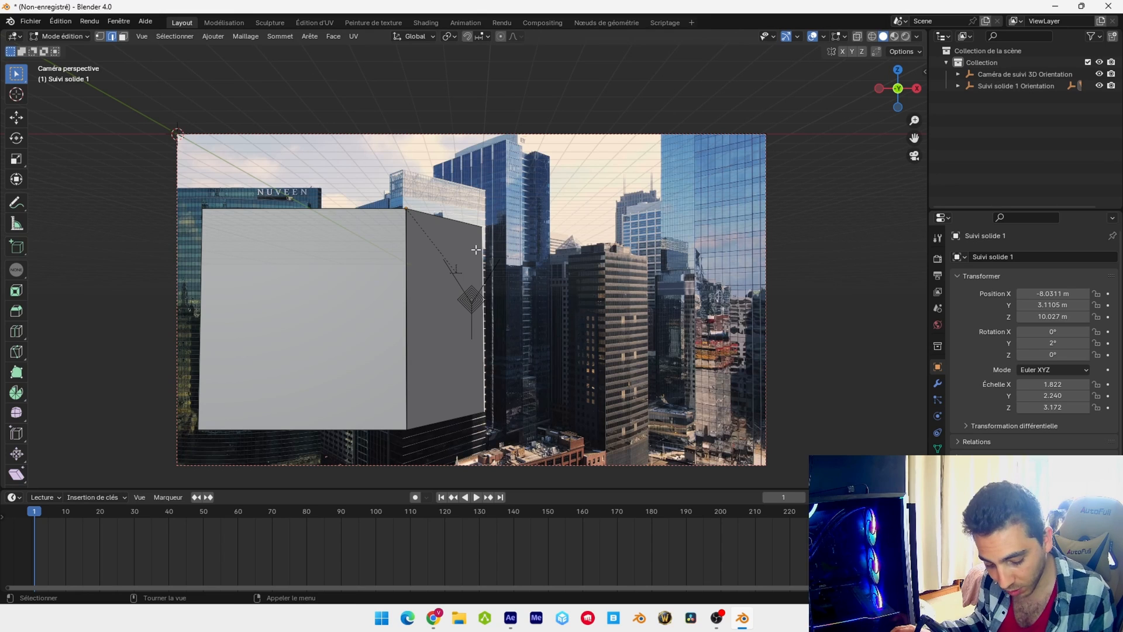
Extrude the solid's right vertical edge outward along positive global X into a wide side panel
{"action": "key", "text": "e"}
{"action": "key", "text": "x"}
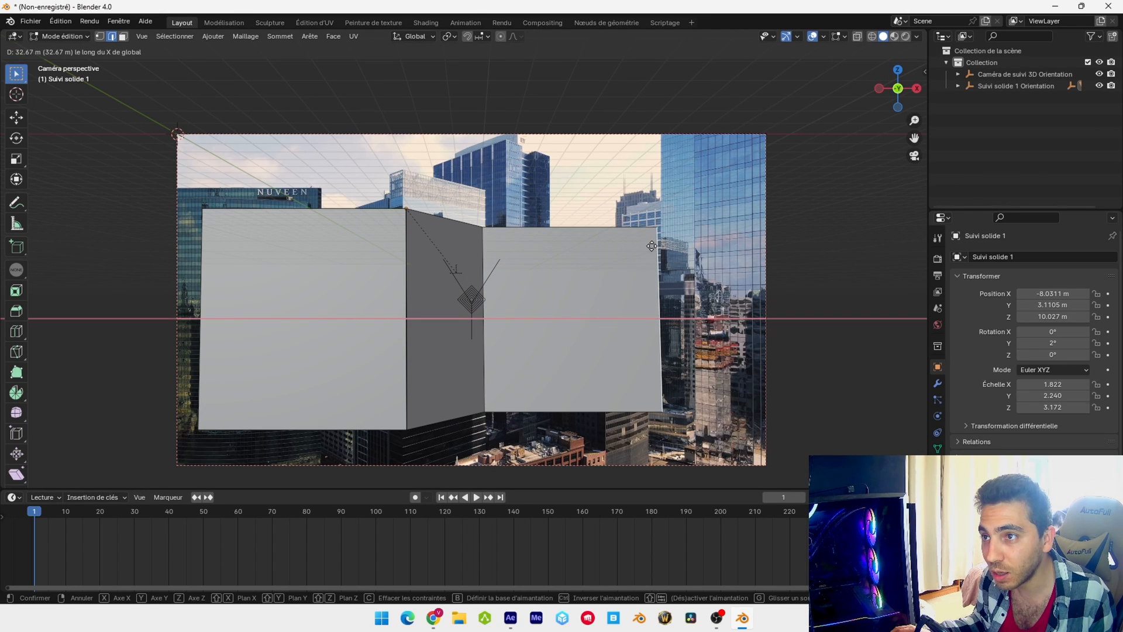
{"action": "left_click", "coordinate": [667, 244]}
Extrude the central face's top edge upward and its bottom edge downward along global Z
{"action": "left_click", "coordinate": [456, 230]}
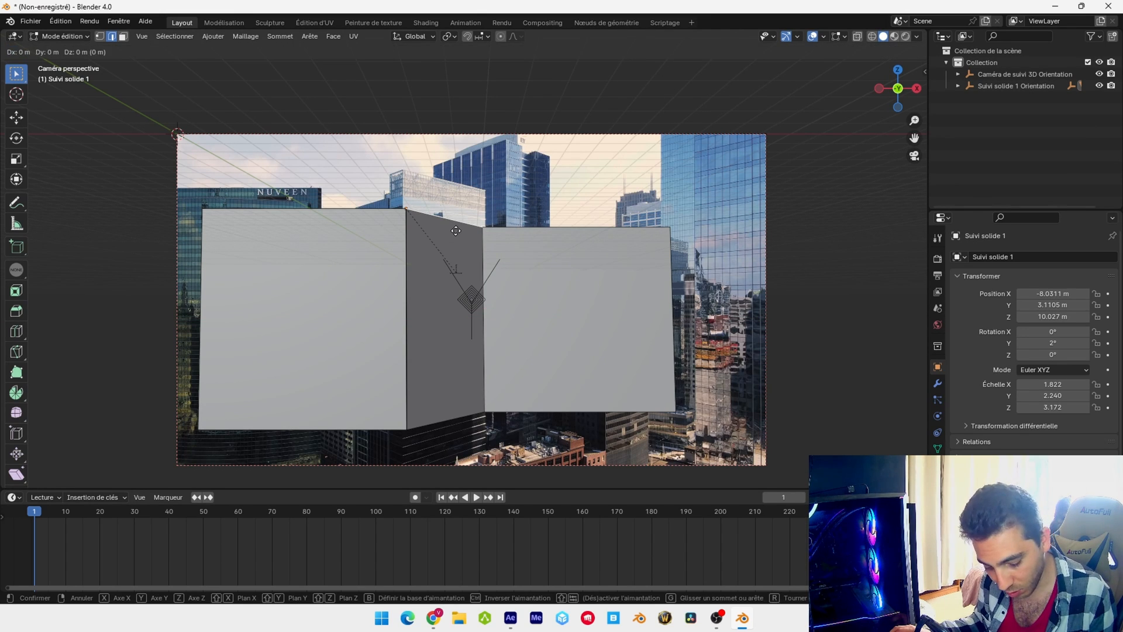
{"action": "key", "text": "e"}
{"action": "key", "text": "z"}
{"action": "left_click", "coordinate": [462, 416]}
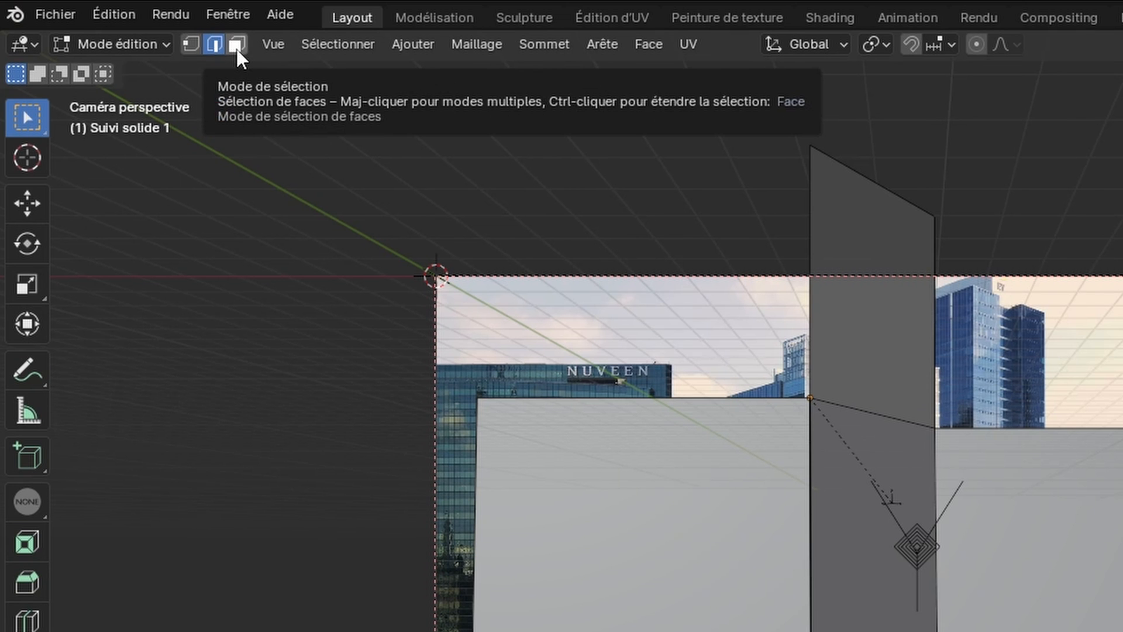
Extrude and slightly scale down the central face to form a thin rim, and extrude it about 14.4 m into the building
{"action": "left_click", "coordinate": [237, 44]}
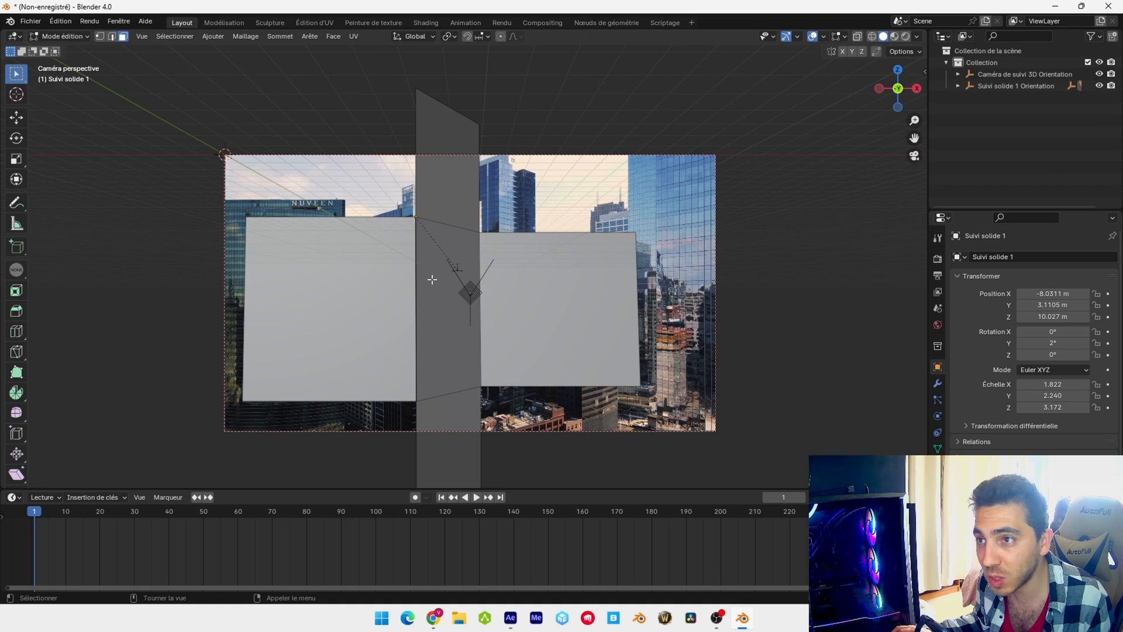
{"action": "left_click", "coordinate": [432, 280]}
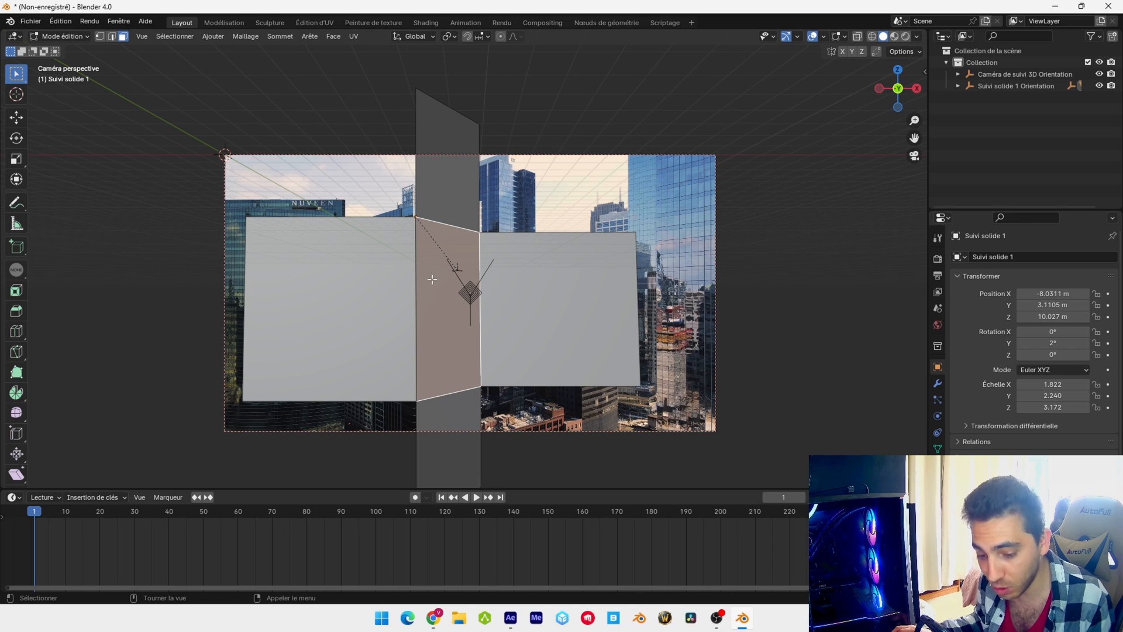
{"action": "key", "text": "s"}
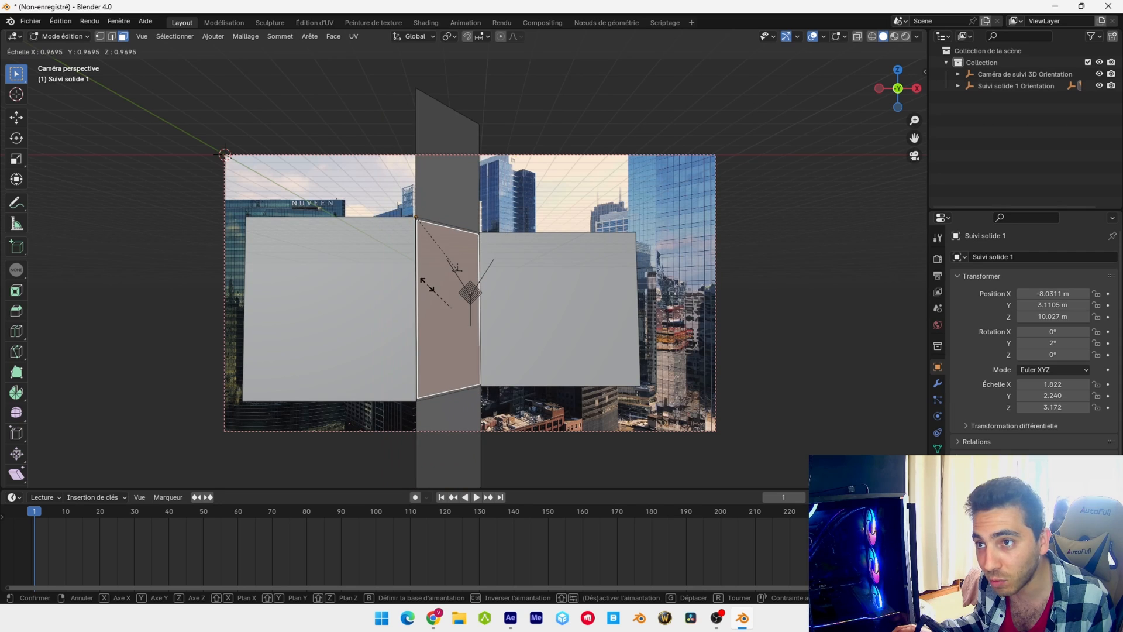
{"action": "left_click", "coordinate": [427, 283]}
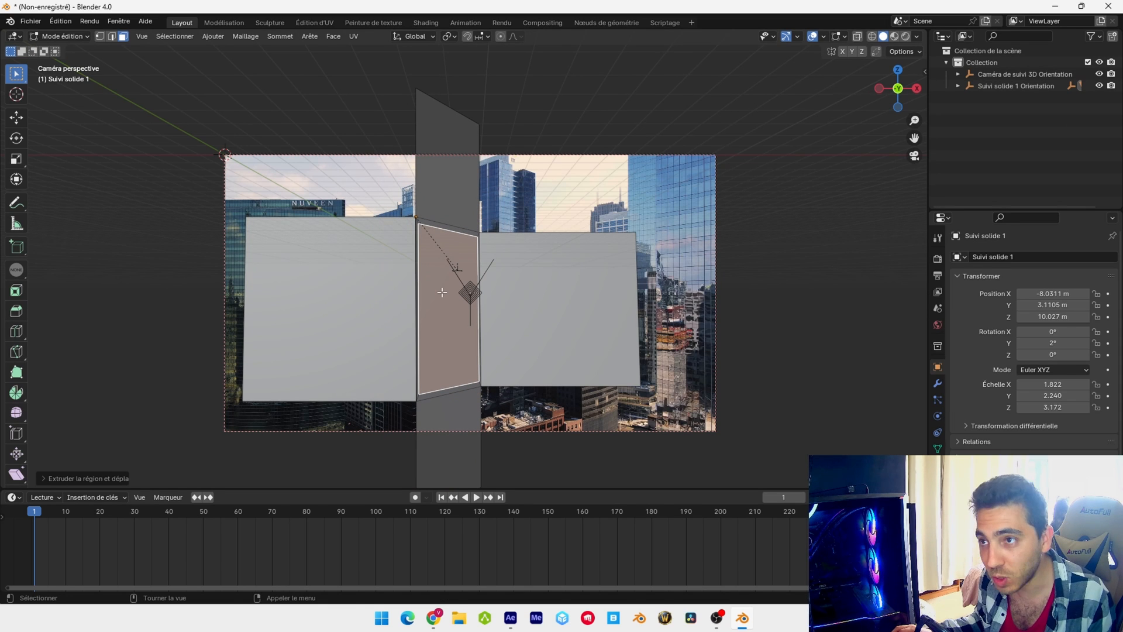
{"action": "key", "text": "e"}
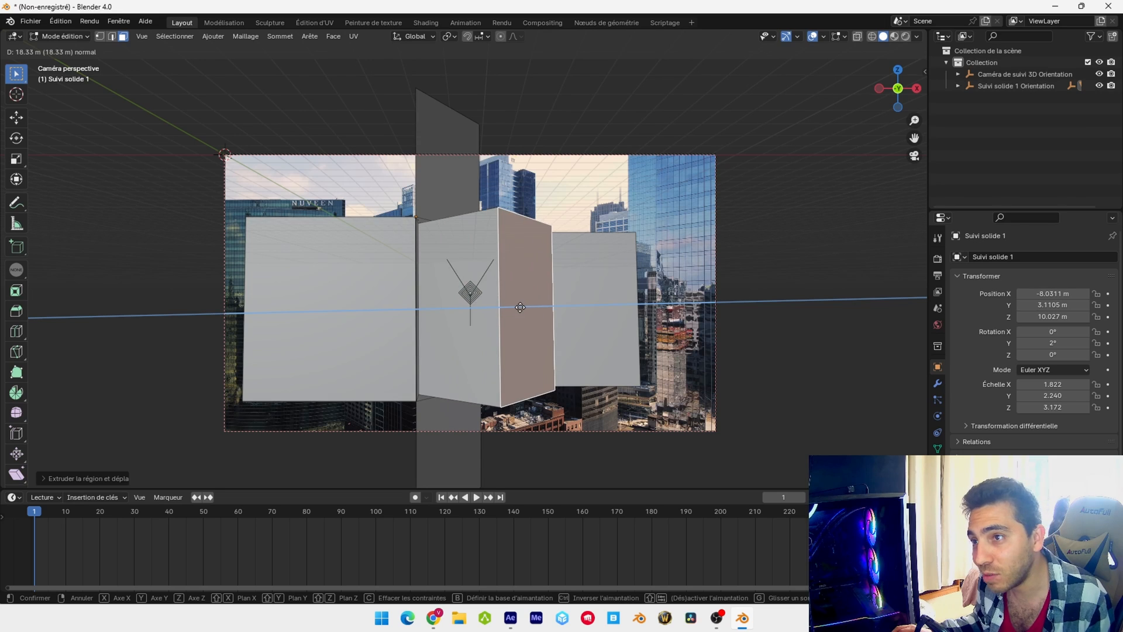
{"action": "left_click", "coordinate": [391, 301]}
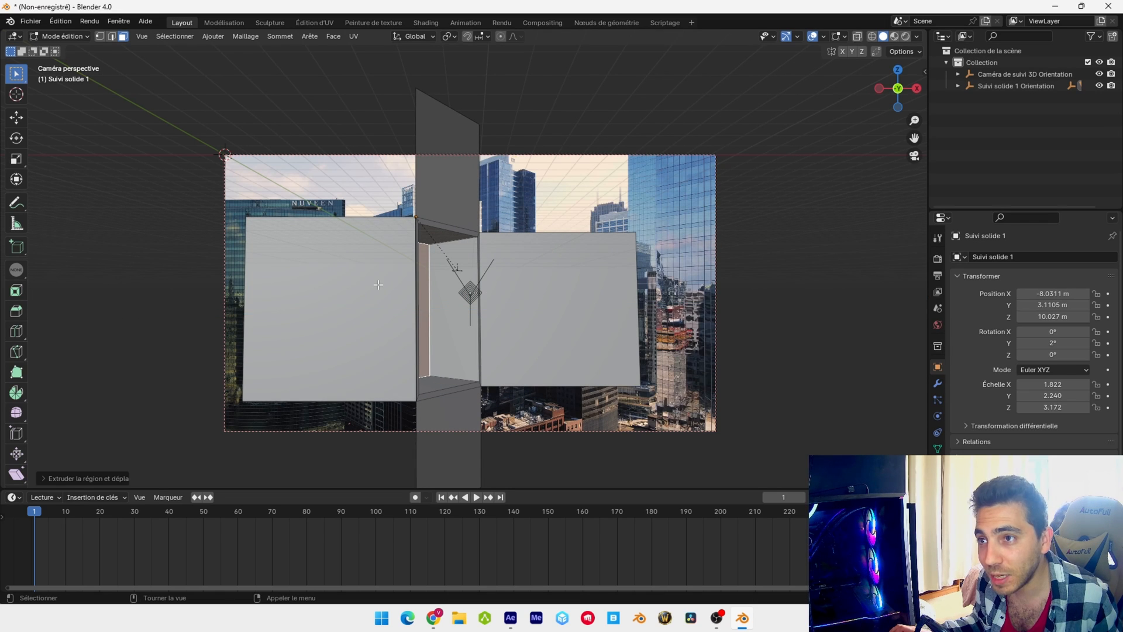
Select the four outer panels around the recess and add a new material named holdout to the solid
{"action": "left_click", "coordinate": [380, 281]}
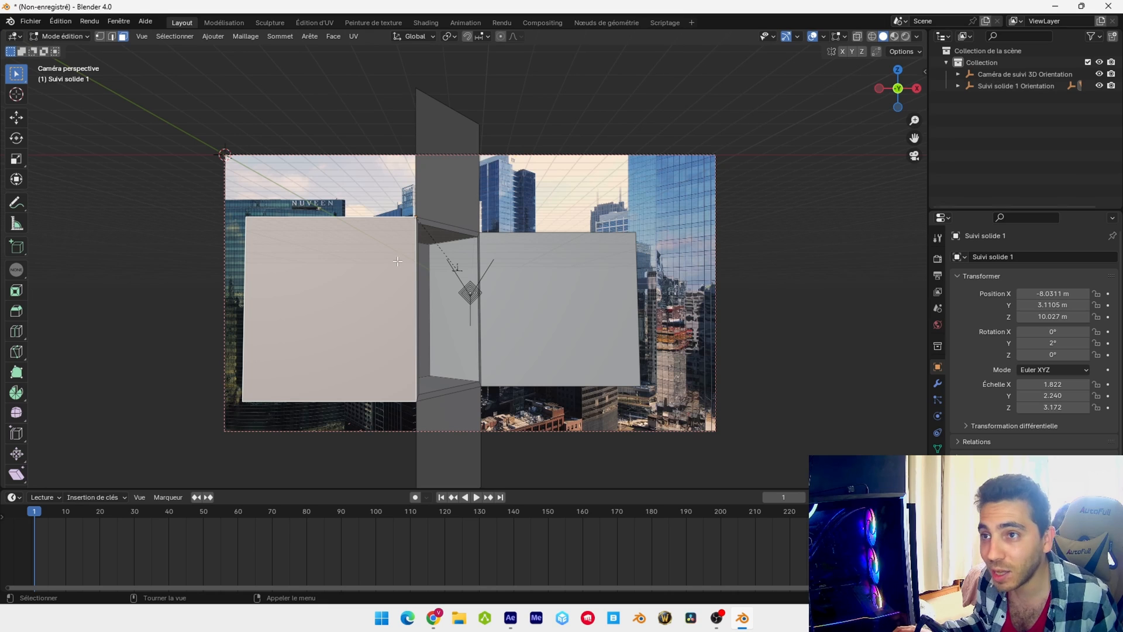
{"action": "left_click", "coordinate": [446, 186], "text": "shift"}
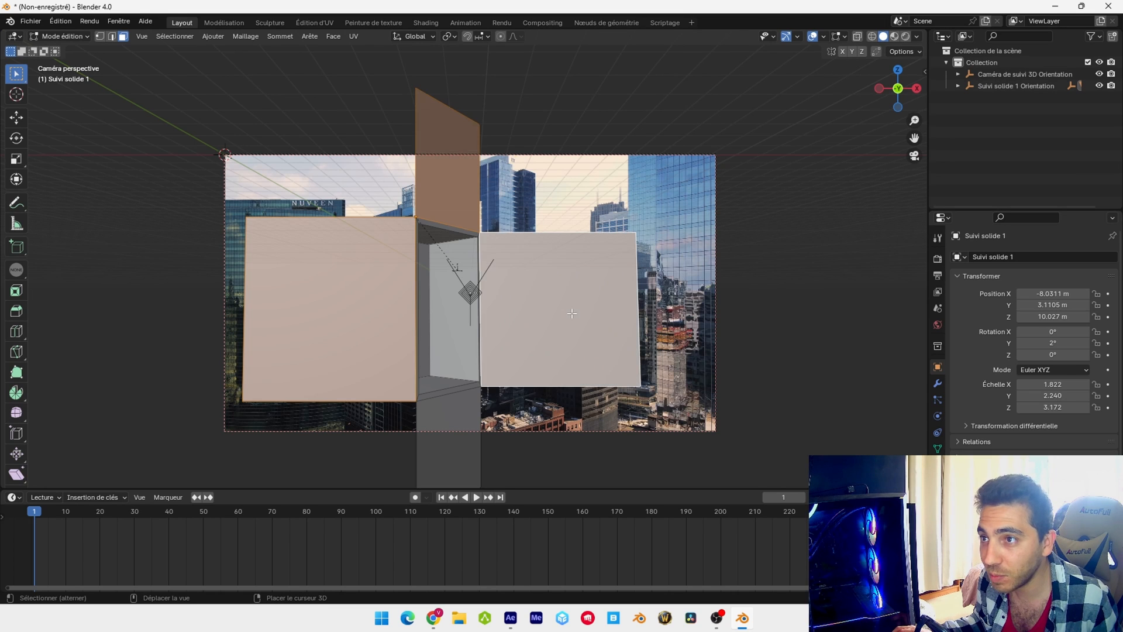
{"action": "left_click", "coordinate": [477, 424], "text": "shift"}
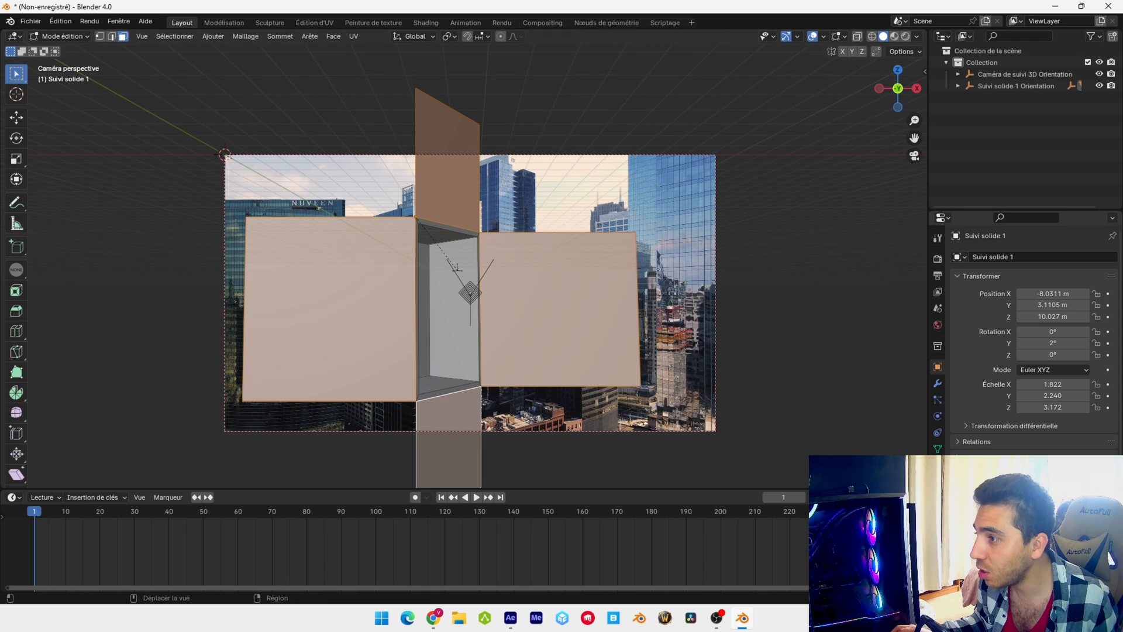
{"action": "left_click", "coordinate": [937, 465]}
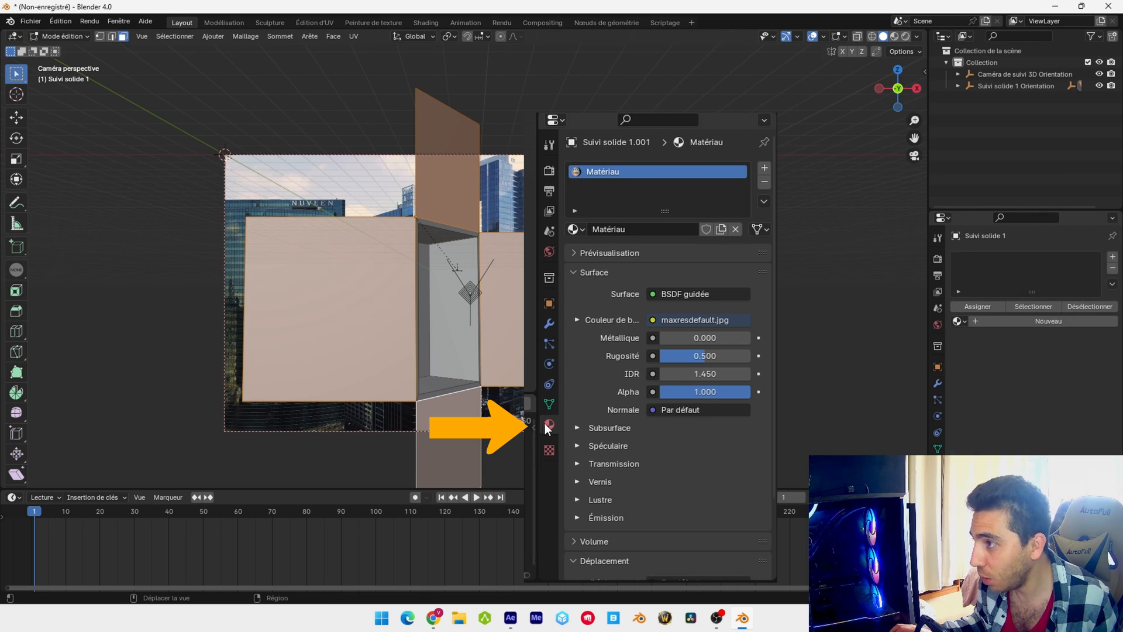
{"action": "left_click", "coordinate": [1113, 257]}
{"action": "left_click", "coordinate": [1039, 319]}
{"action": "double_click", "coordinate": [990, 261]}
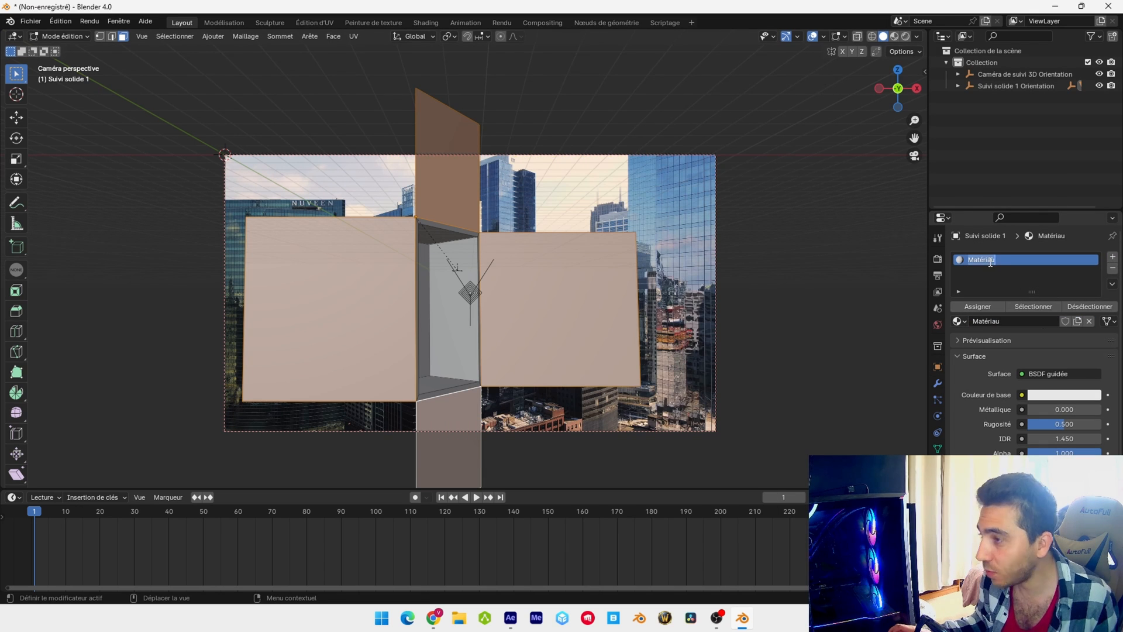
{"action": "type", "text": "holdou"}
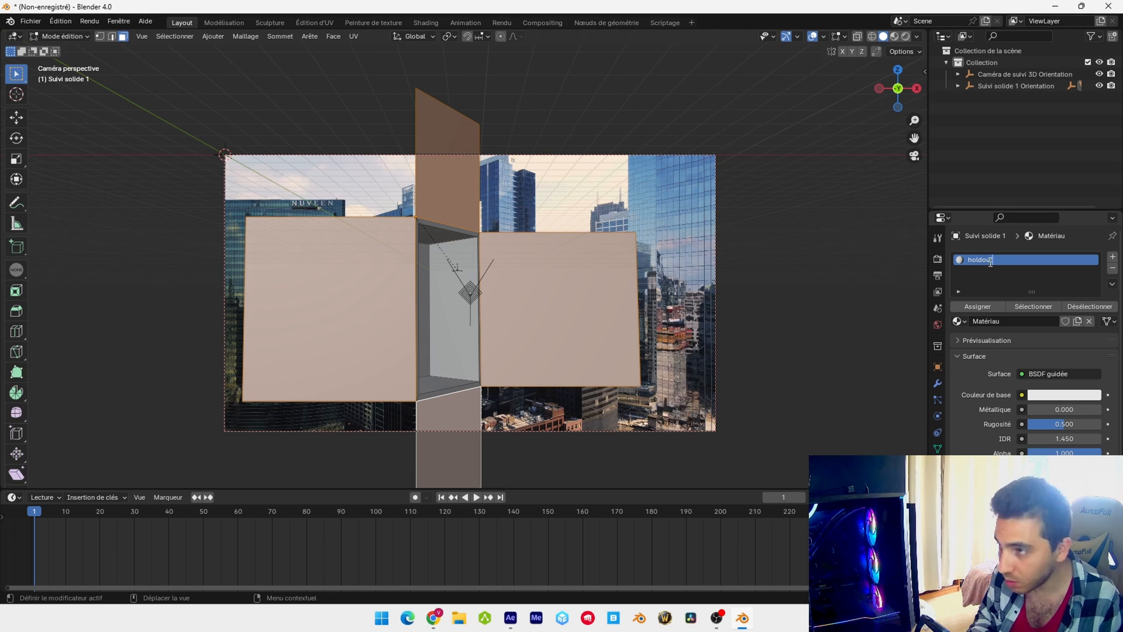
{"action": "type", "text": "t"}
{"action": "key", "text": "Return"}
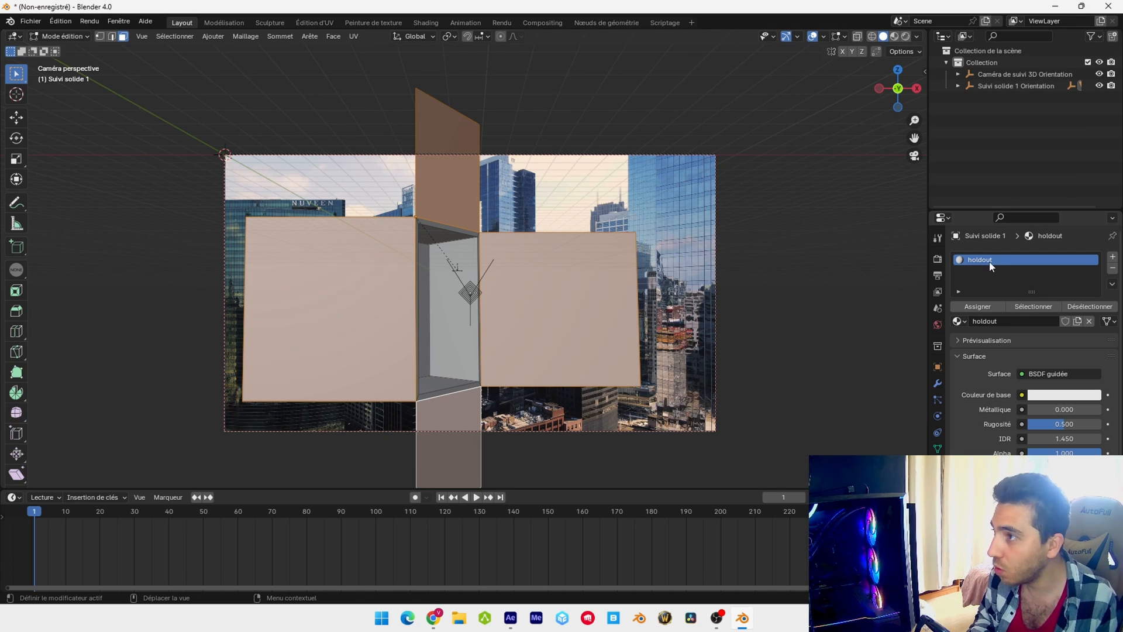
Set the holdout material's surface shader to Masque and assign it to the four selected outer panels
{"action": "left_click", "coordinate": [1040, 374]}
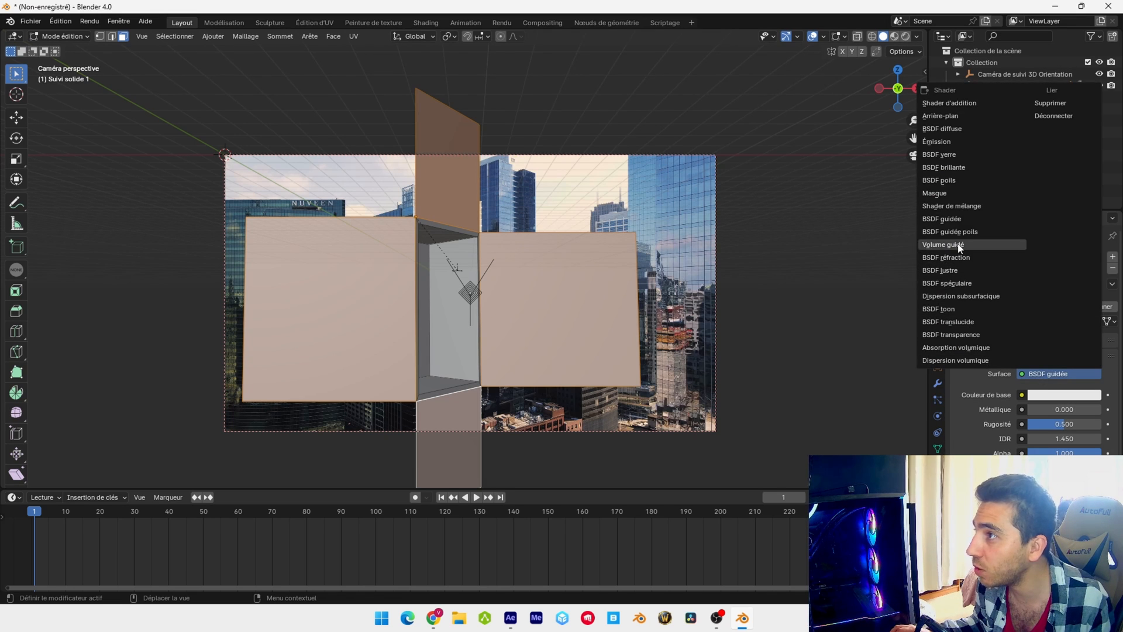
{"action": "left_click", "coordinate": [955, 195]}
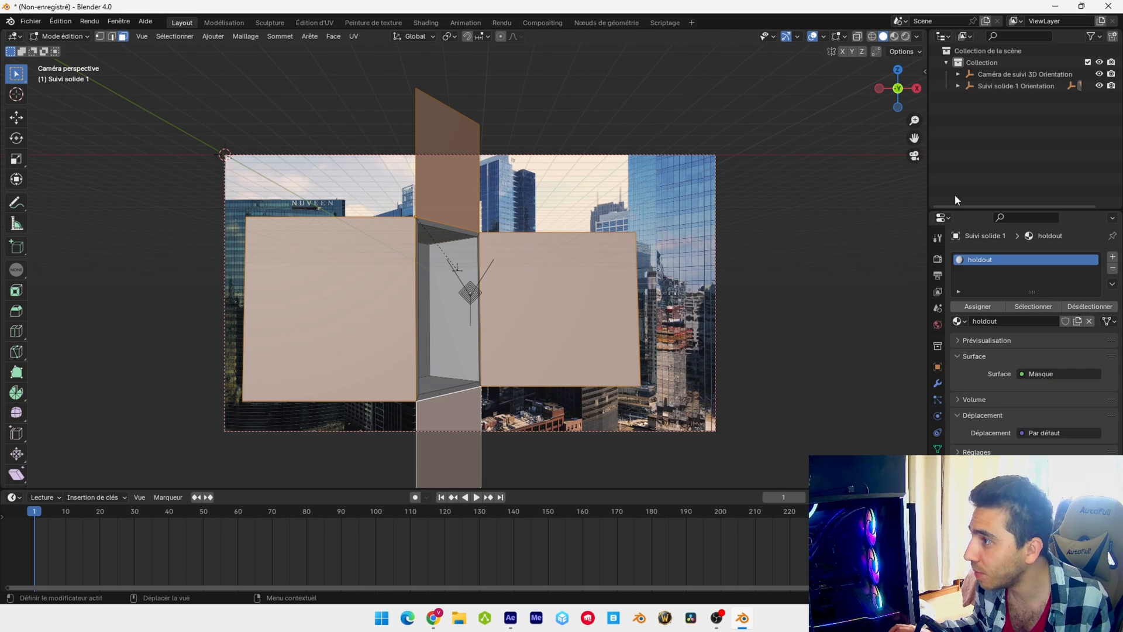
{"action": "left_click", "coordinate": [981, 310]}
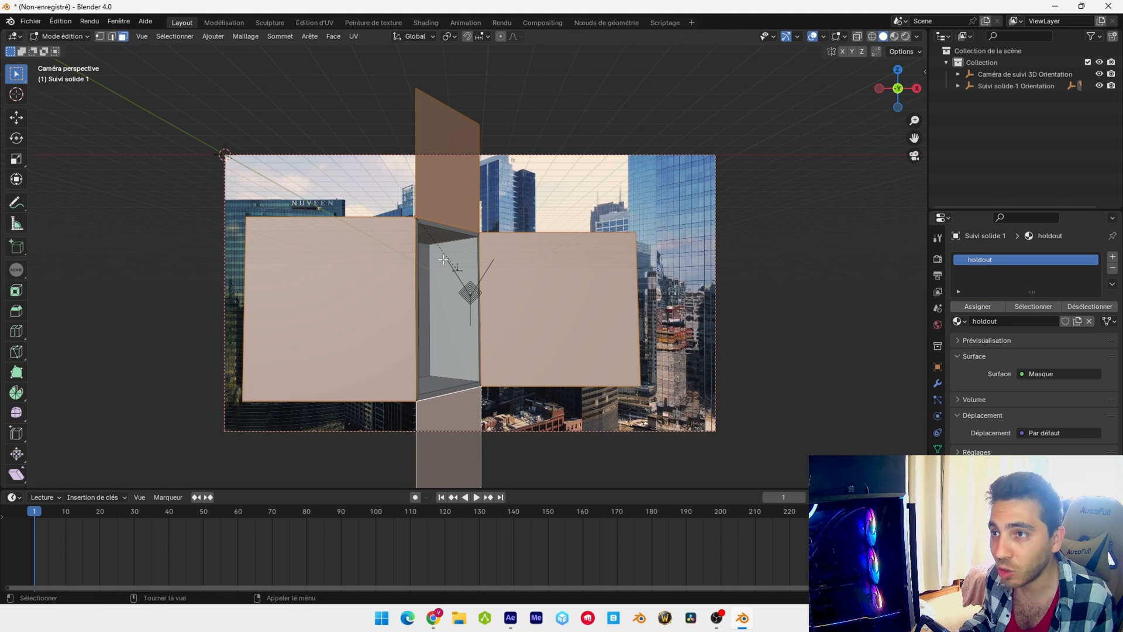
Select all inner faces of the recess, including back, side walls, floor and ceiling, plus the thin rim around its opening
{"action": "key", "text": "KP_0"}
{"action": "middle_click_drag", "start_coordinate": [514, 318], "coordinate": [469, 246]}
{"action": "left_click", "coordinate": [469, 245]}
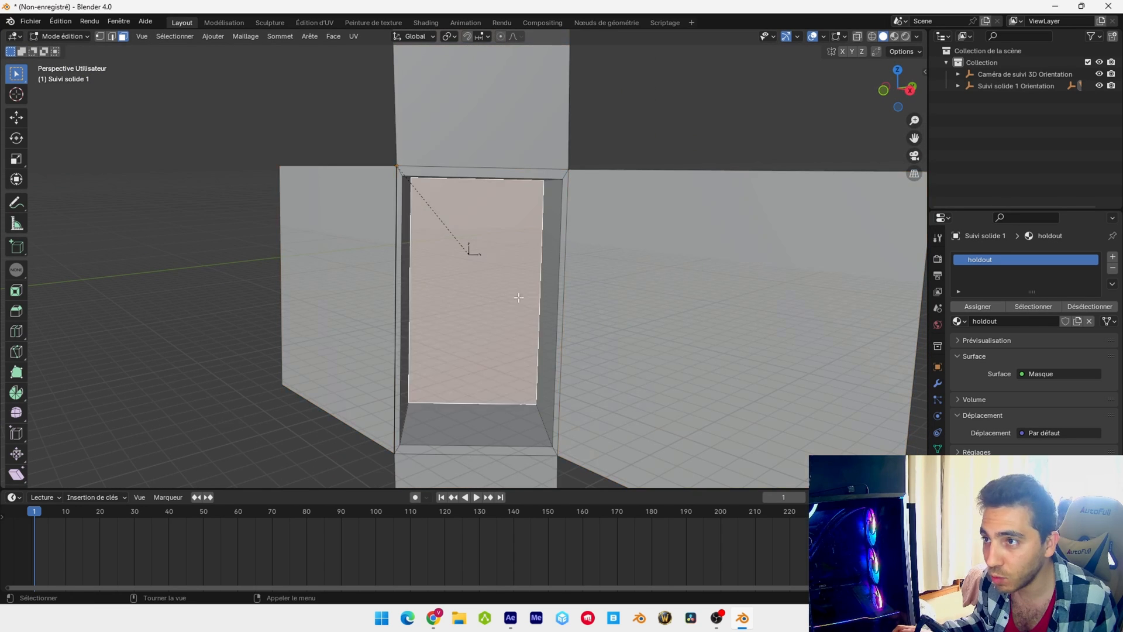
{"action": "left_click", "coordinate": [494, 424], "text": "shift"}
{"action": "middle_click_drag", "start_coordinate": [527, 296], "coordinate": [525, 263]}
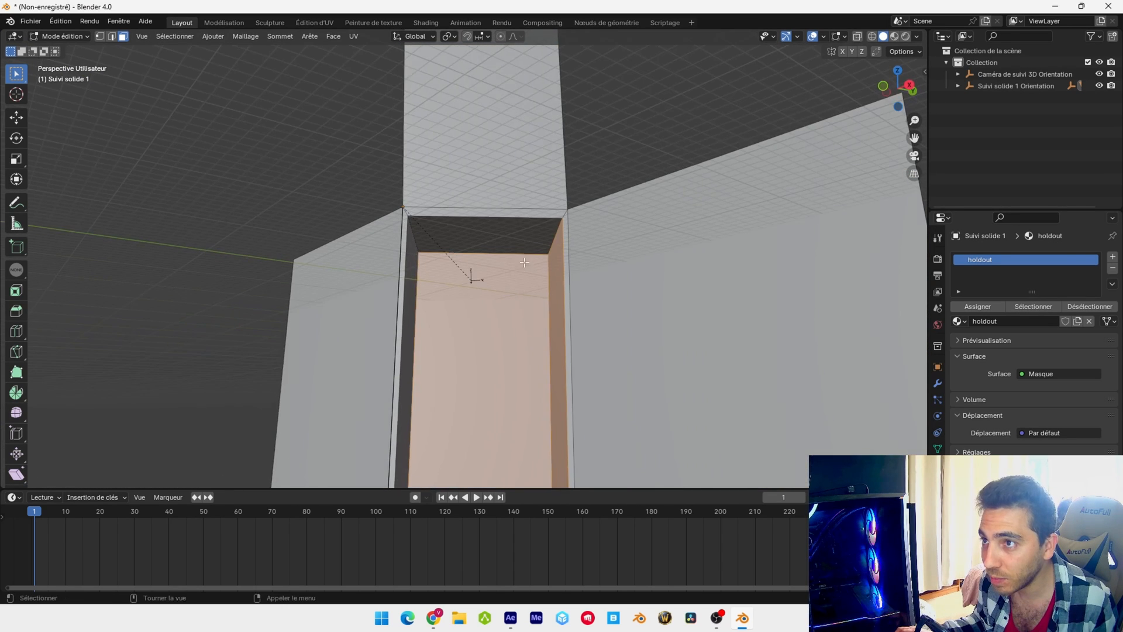
{"action": "left_click", "coordinate": [520, 238], "text": "shift"}
{"action": "left_click", "coordinate": [408, 313], "text": "shift"}
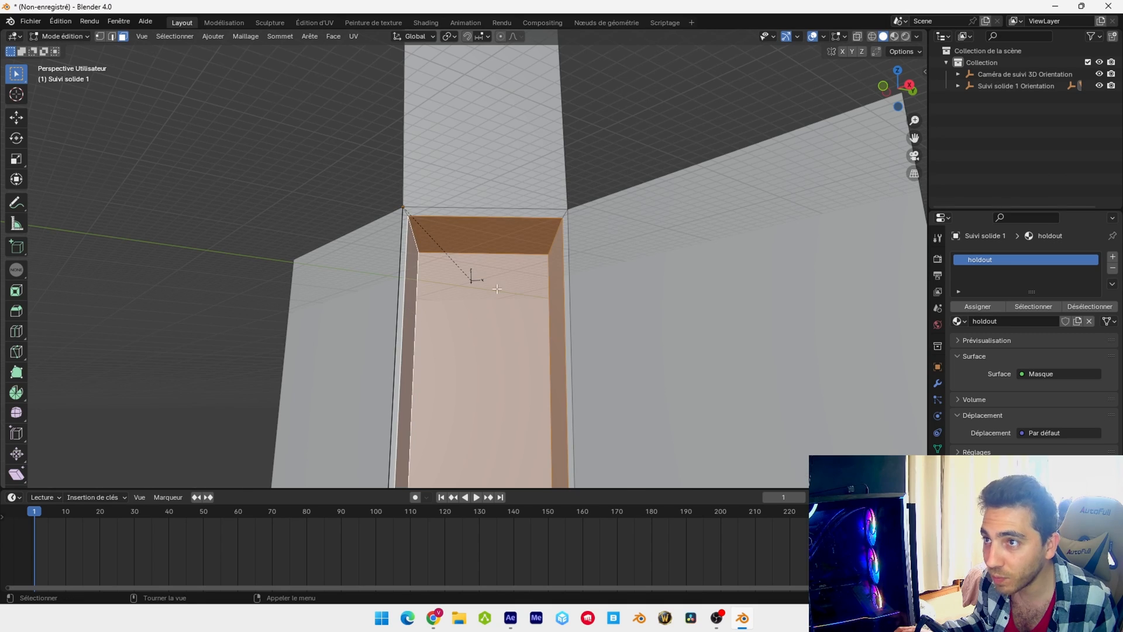
{"action": "middle_click_drag", "start_coordinate": [489, 316], "coordinate": [552, 294]}
{"action": "left_click", "coordinate": [552, 294], "text": "shift"}
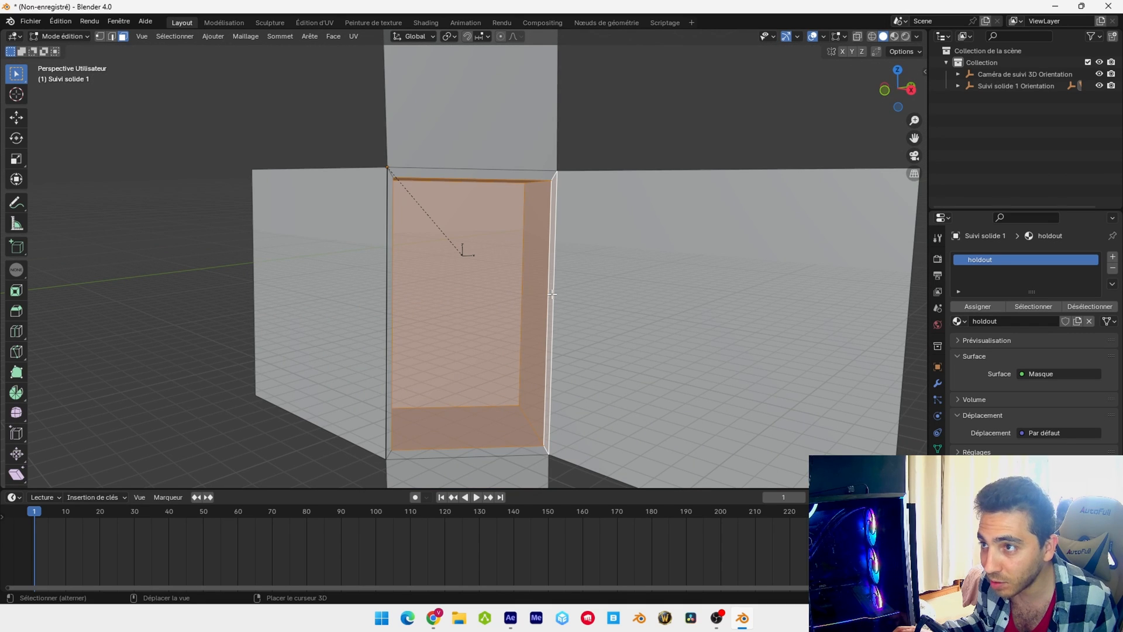
{"action": "left_click", "coordinate": [507, 175], "text": "shift"}
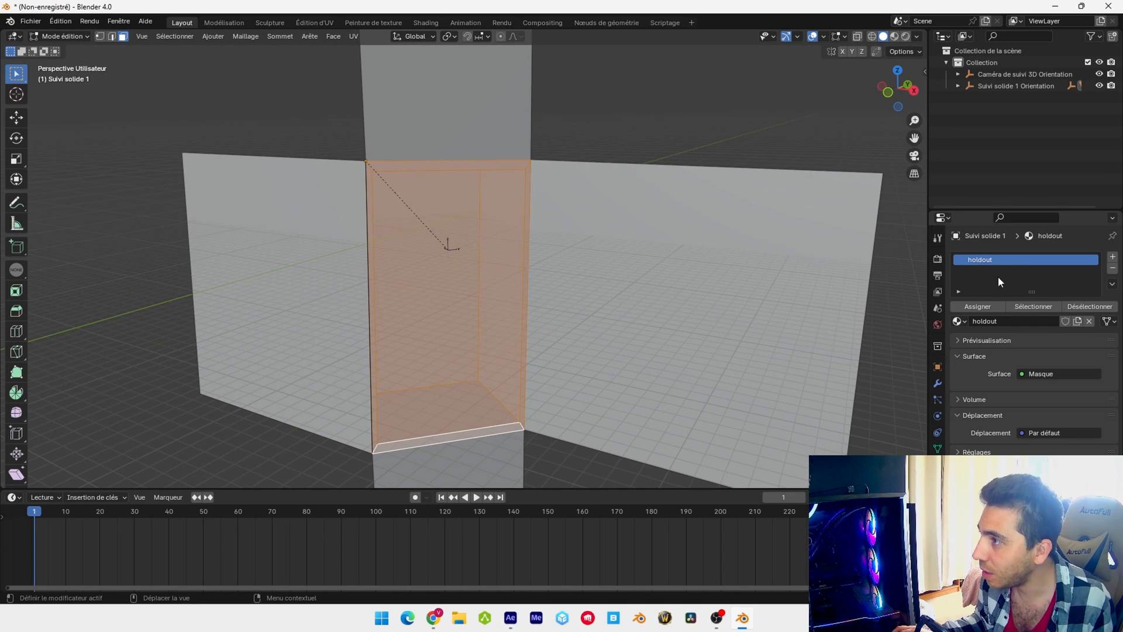
Add a second material named BOX and assign it to the selected recess and rim faces
{"action": "left_click", "coordinate": [1112, 258]}
{"action": "left_click", "coordinate": [1040, 338]}
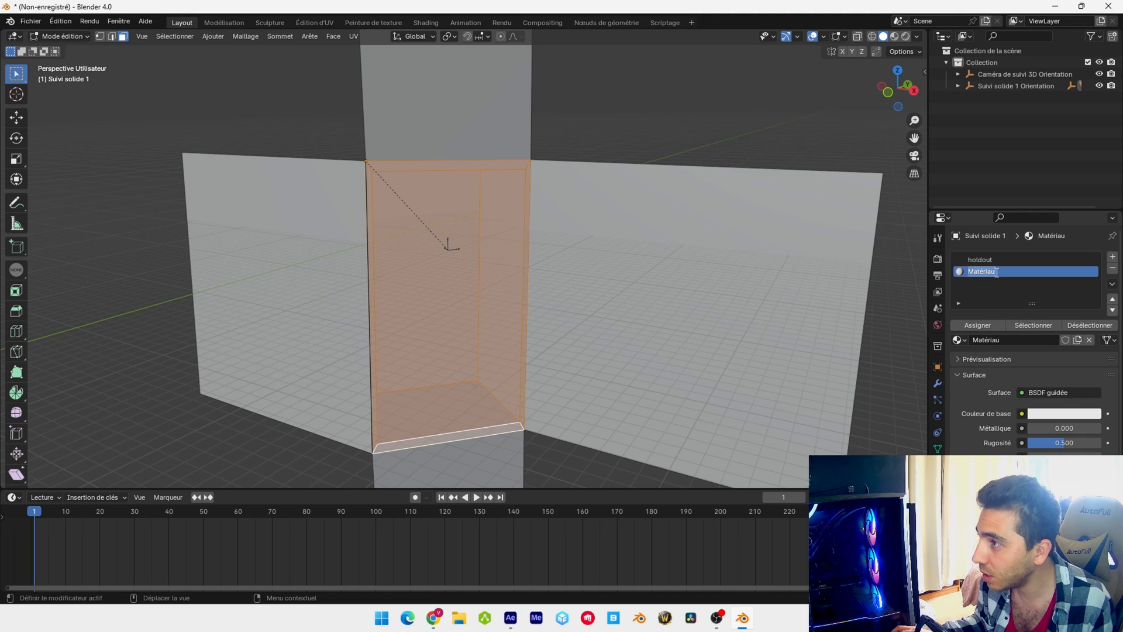
{"action": "type", "text": "BO"}
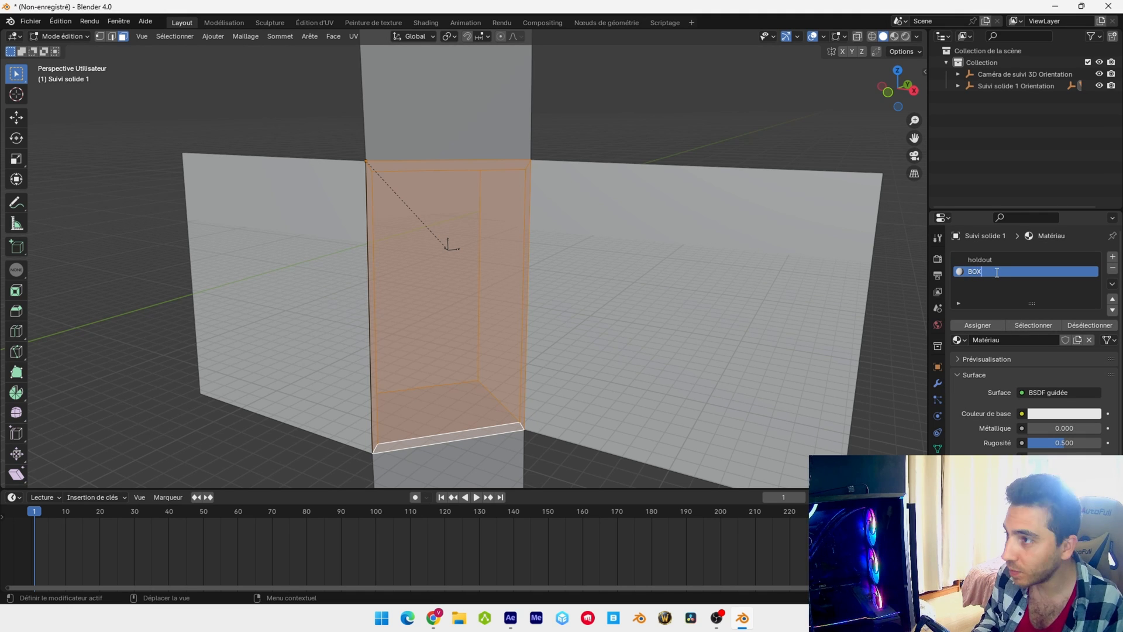
{"action": "type", "text": "X"}
{"action": "key", "text": "Return"}
{"action": "left_click", "coordinate": [982, 329]}
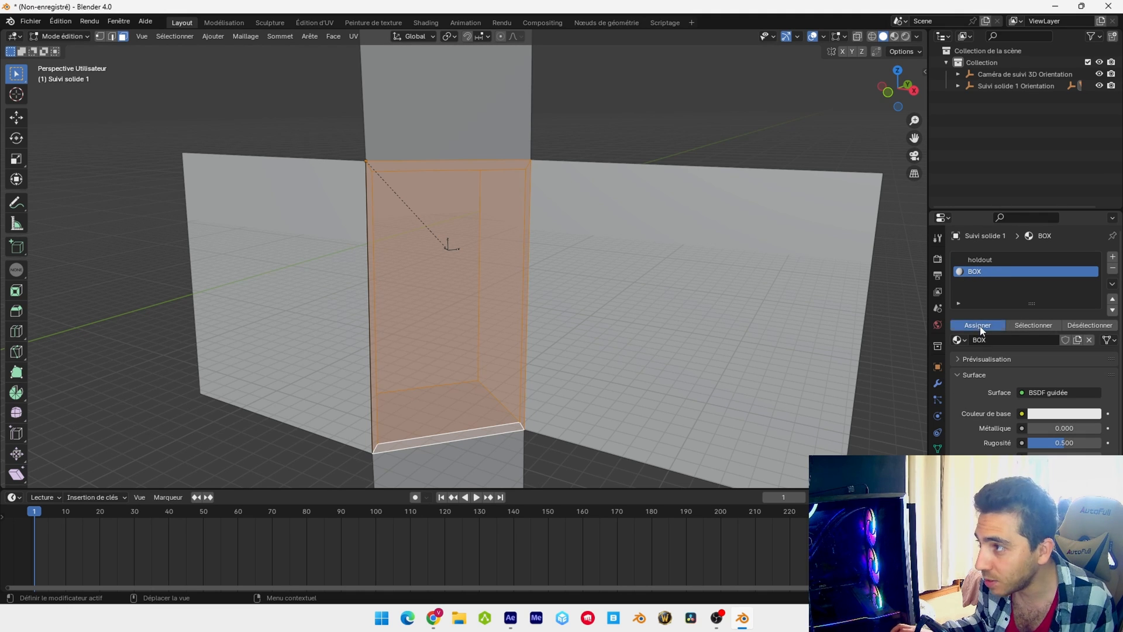
Set the BOX material's base color to blue, with hue 0.662 and saturation 0.945
{"action": "left_click", "coordinate": [1051, 415]}
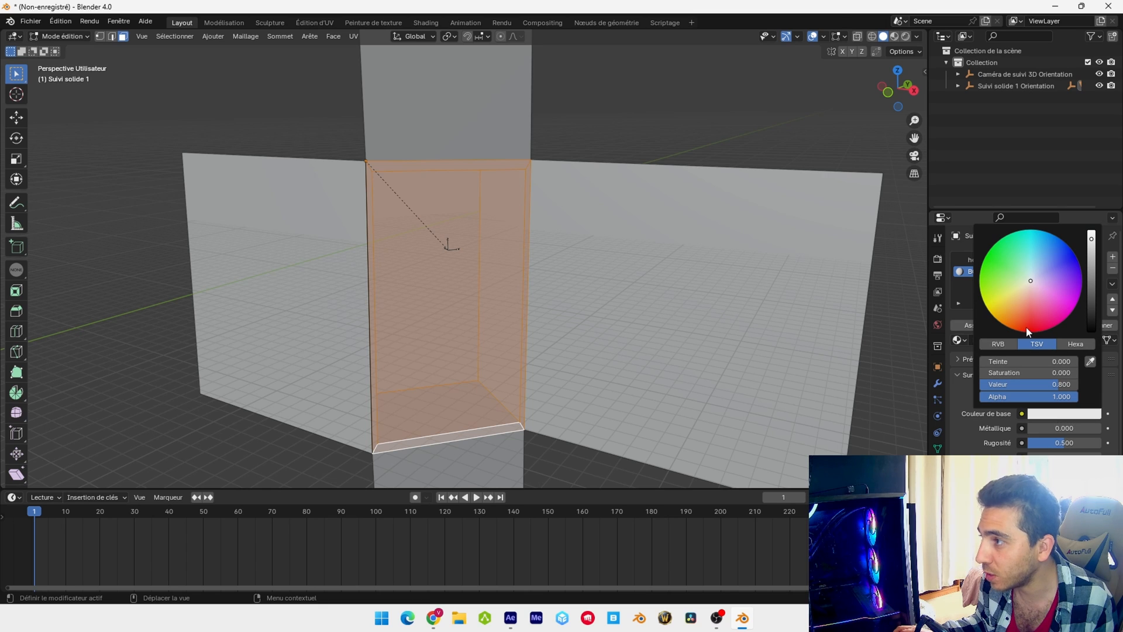
{"action": "left_click", "coordinate": [991, 308]}
{"action": "left_click", "coordinate": [1062, 259]}
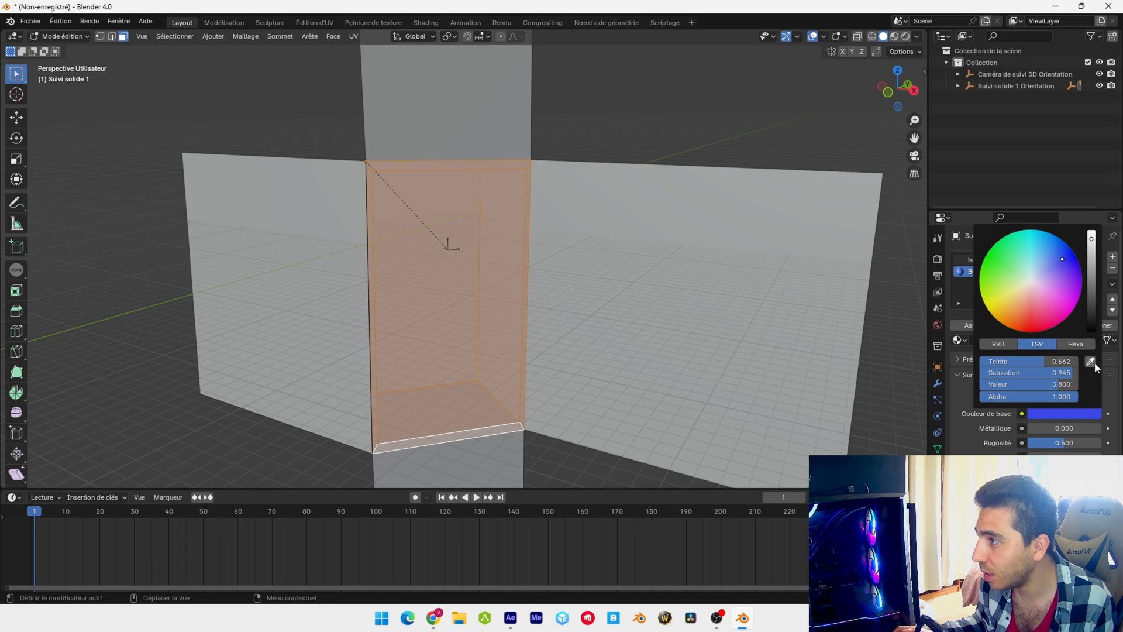
Show the blue box over the footage through the camera, using material preview shading in Object Mode
{"action": "key", "text": "KP_0"}
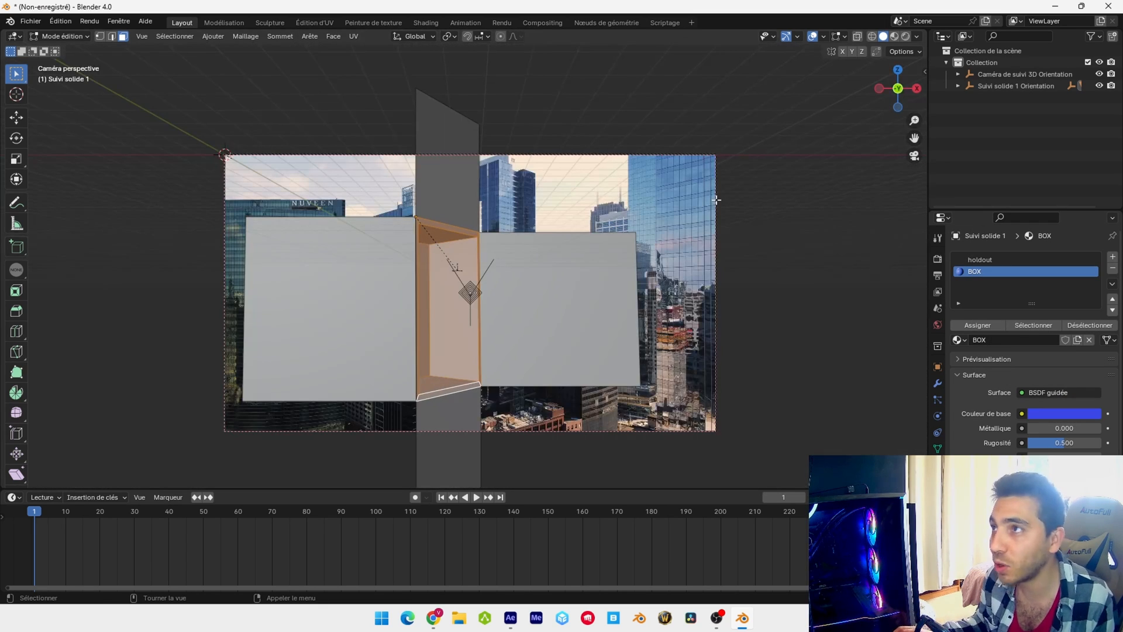
{"action": "left_click", "coordinate": [895, 37]}
{"action": "left_click", "coordinate": [77, 38]}
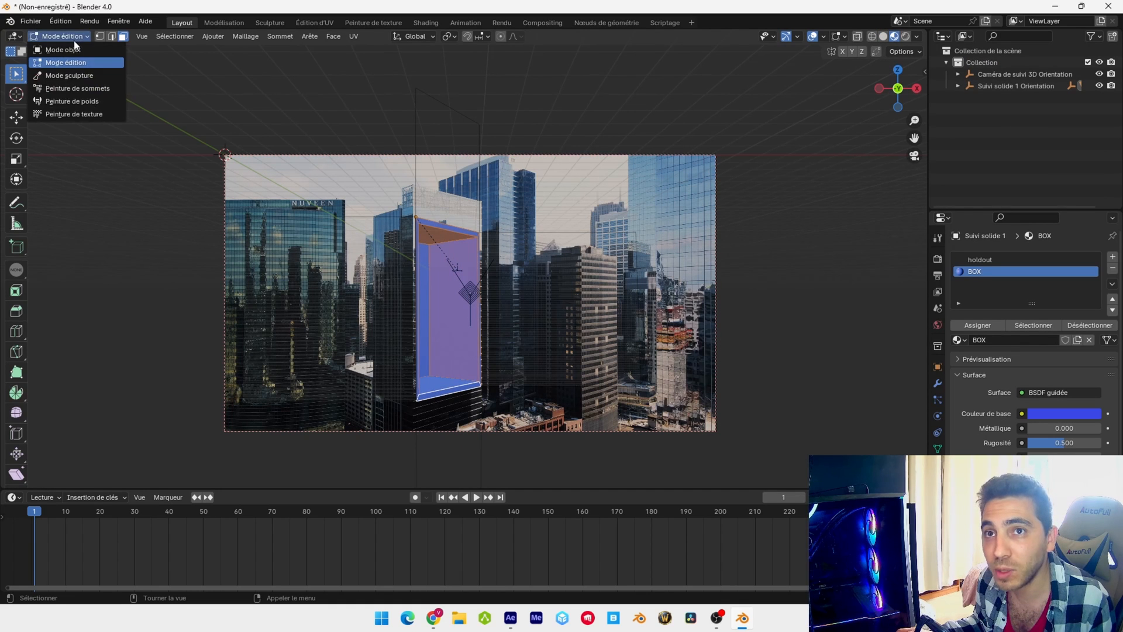
{"action": "left_click", "coordinate": [75, 49]}
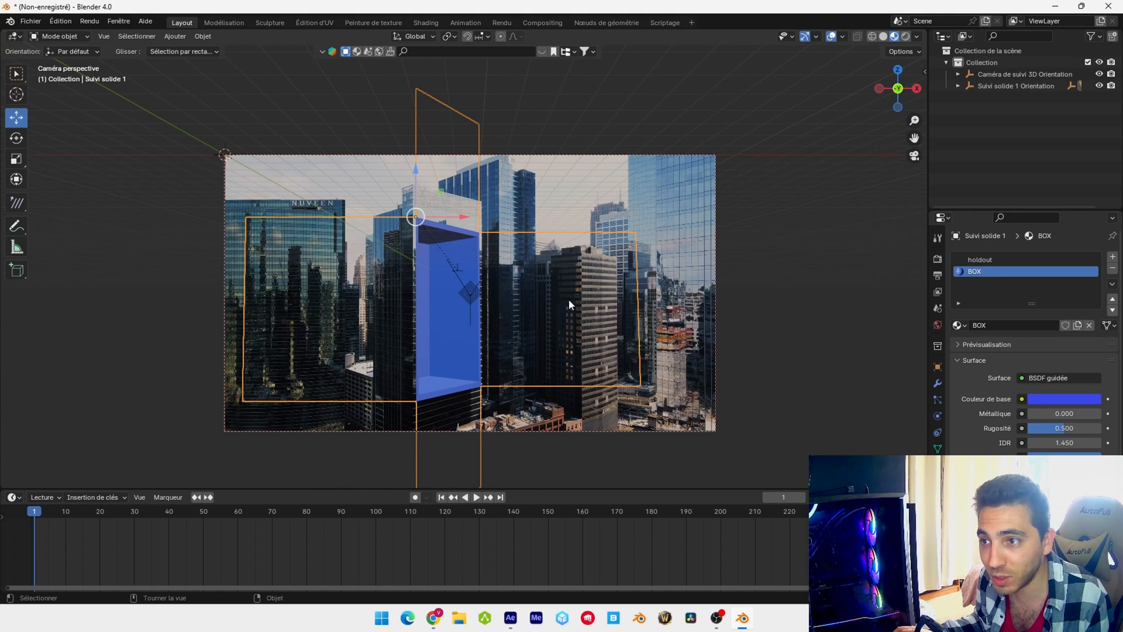
Return to Edit Mode outside the camera view, duplicate the recess's back face and move the copy along X out of the box
{"action": "left_click", "coordinate": [58, 36]}
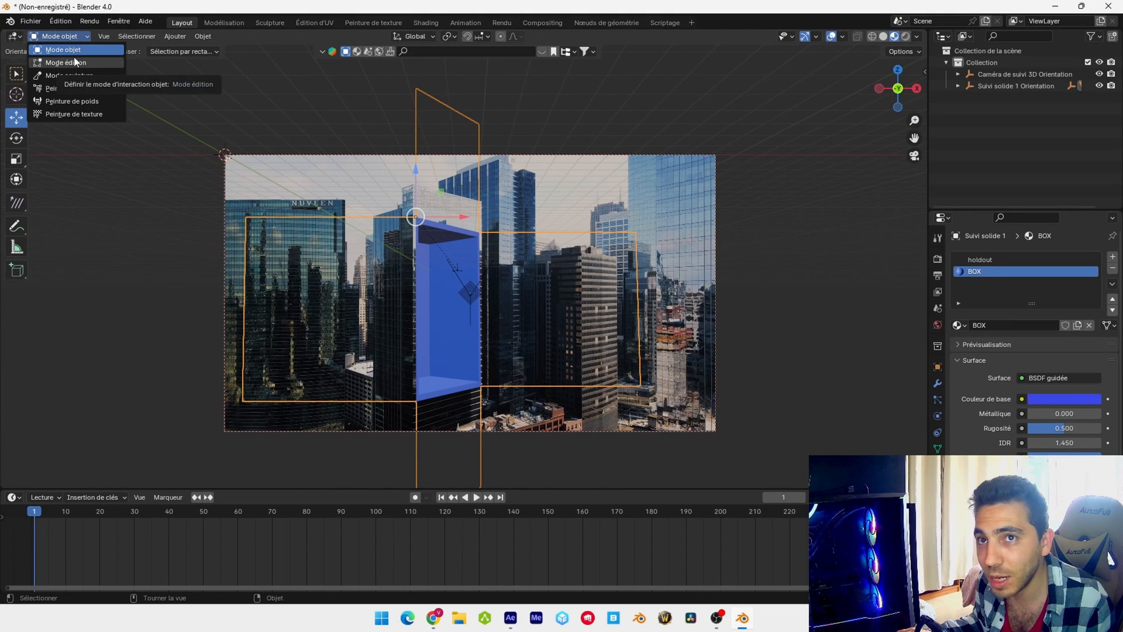
{"action": "left_click", "coordinate": [83, 61]}
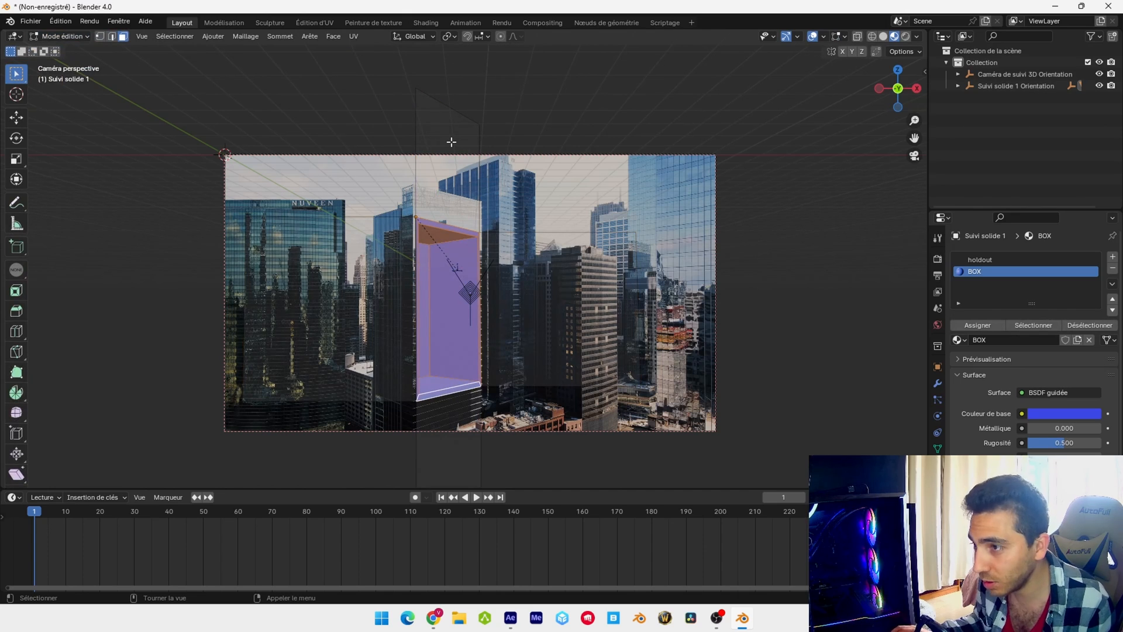
{"action": "key", "text": "KP_0"}
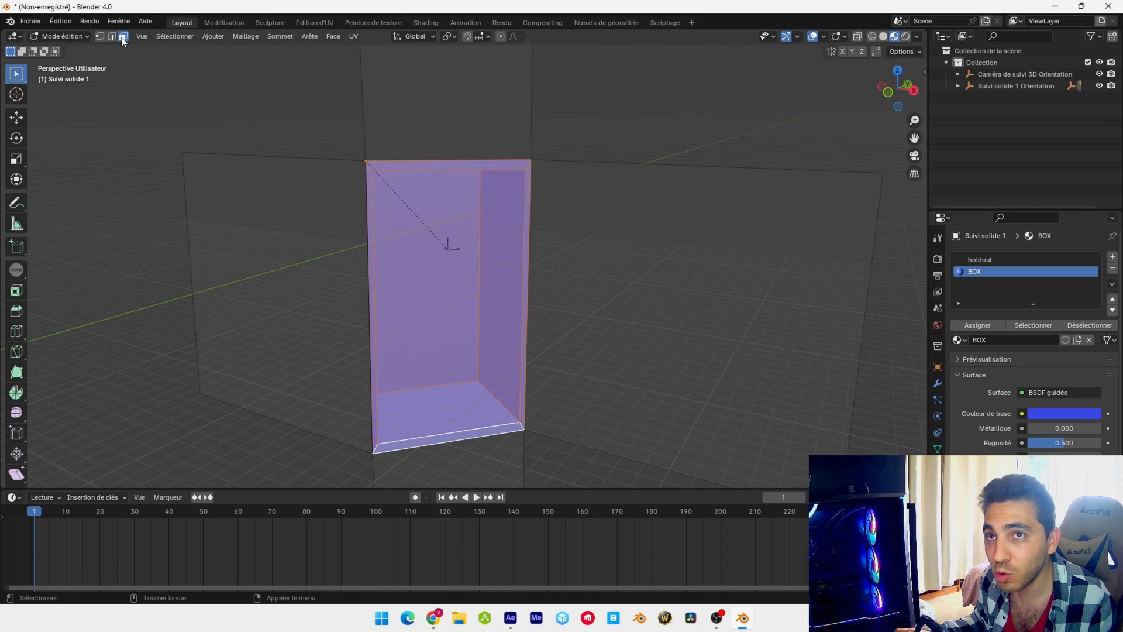
{"action": "left_click", "coordinate": [413, 257]}
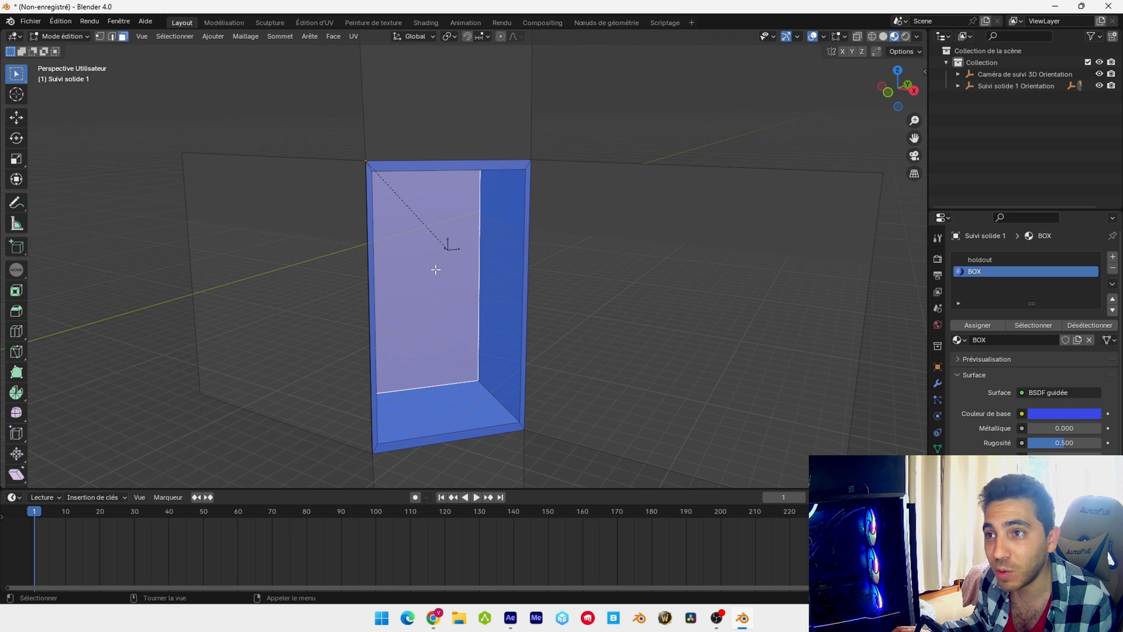
{"action": "key", "text": "shift+d"}
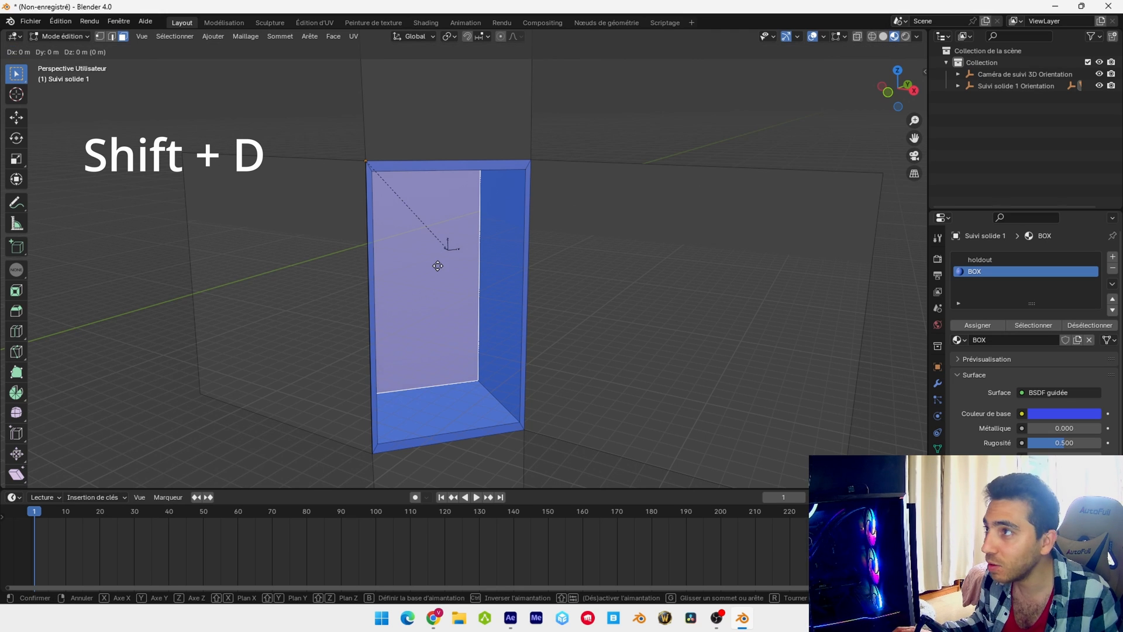
{"action": "right_click", "coordinate": [462, 277]}
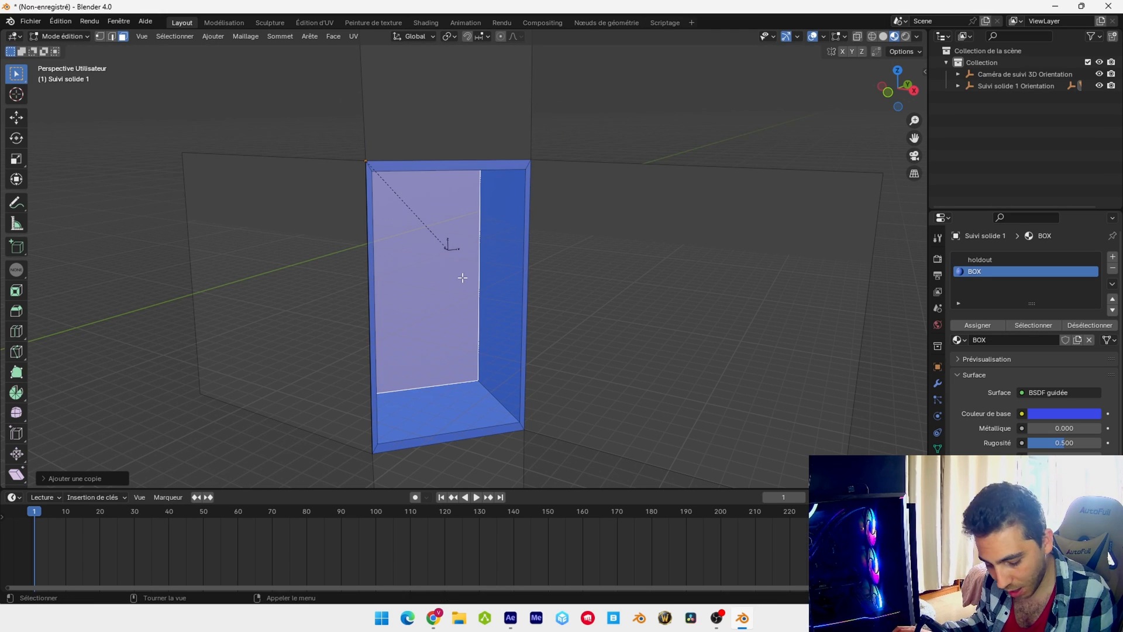
{"action": "key", "text": "y"}
{"action": "right_click", "coordinate": [459, 300]}
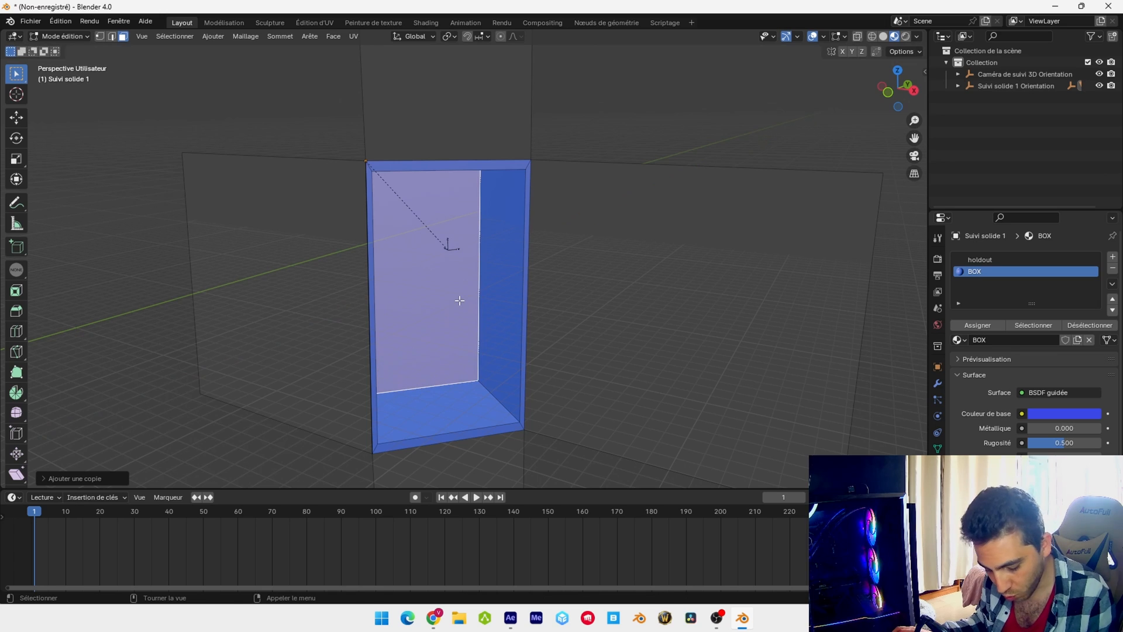
{"action": "key", "text": "g"}
{"action": "key", "text": "x"}
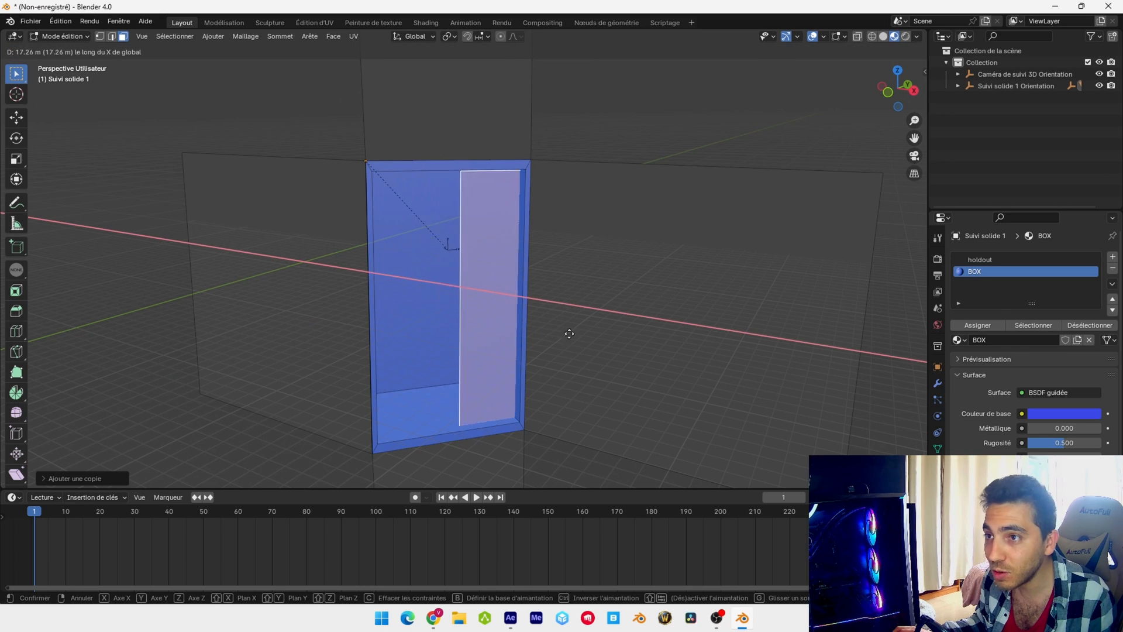
{"action": "left_click", "coordinate": [819, 423]}
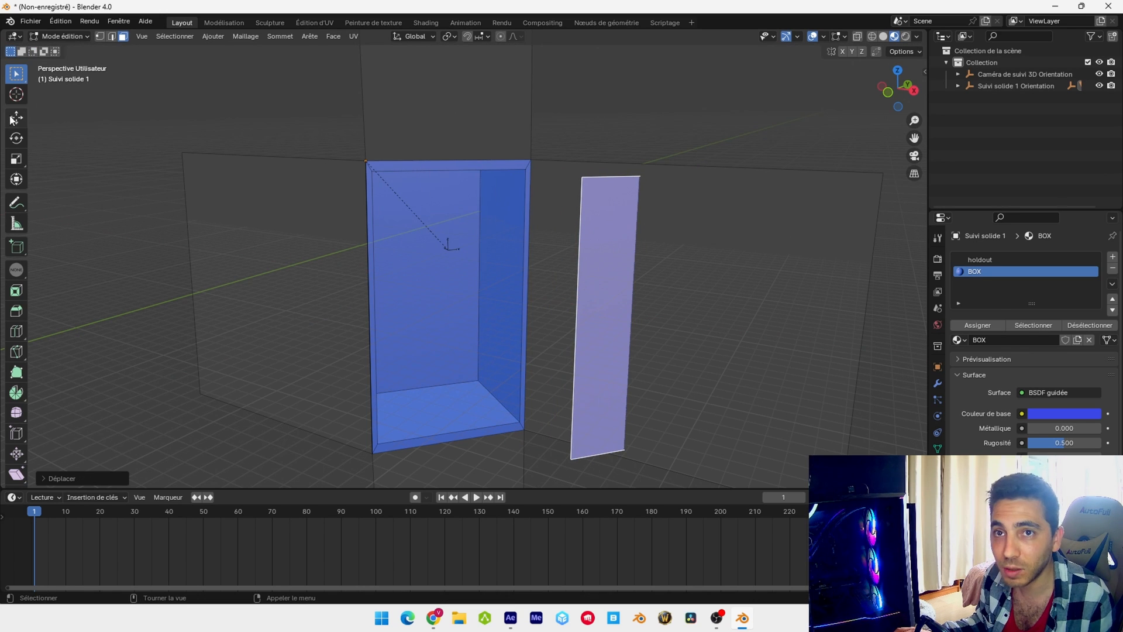
Activate the Move tool and separate the duplicated face from the box mesh as its own object
{"action": "key", "text": "shift+space"}
{"action": "key", "text": "g"}
{"action": "left_click_drag", "start_coordinate": [660, 306], "coordinate": [489, 300]}
{"action": "middle_click_drag", "start_coordinate": [489, 300], "coordinate": [614, 337]}
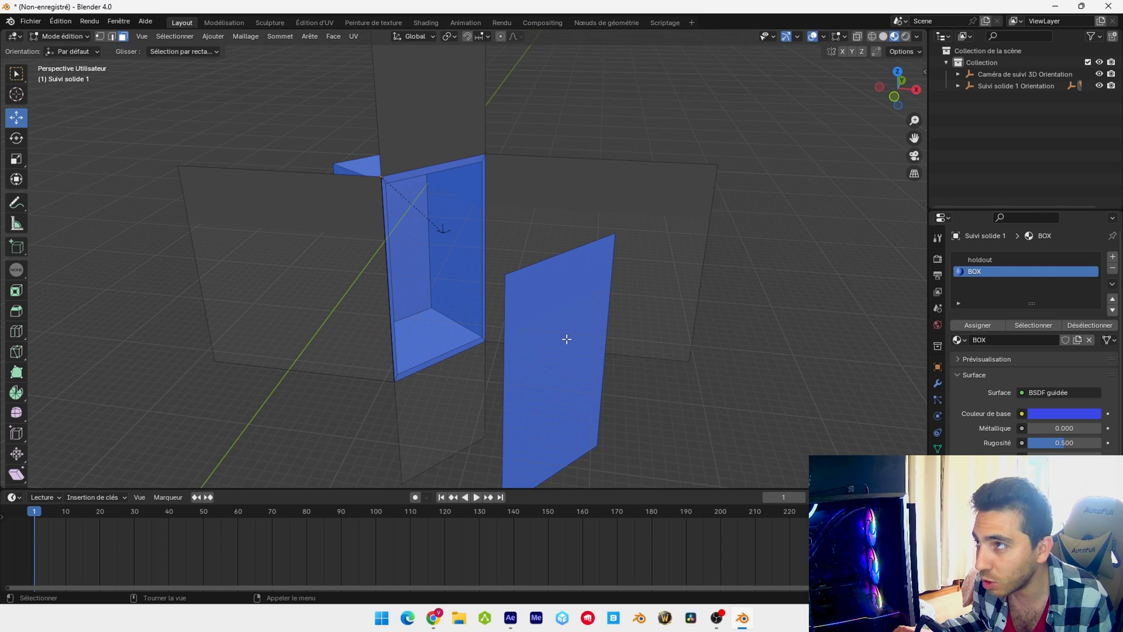
{"action": "left_click", "coordinate": [567, 339]}
{"action": "key", "text": "p"}
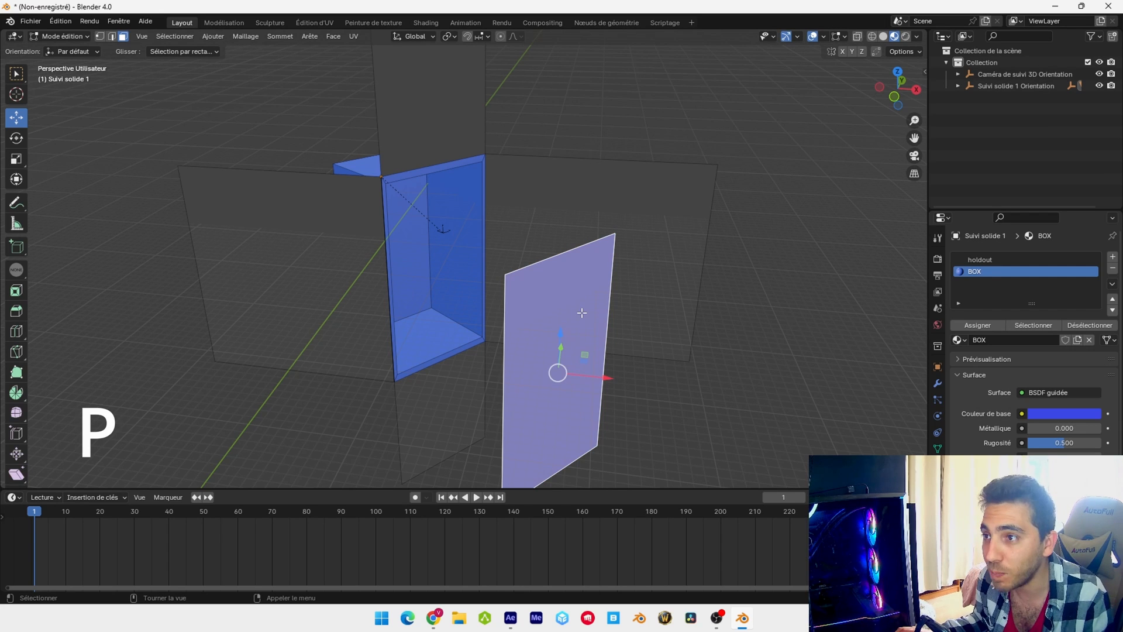
{"action": "left_click", "coordinate": [564, 311]}
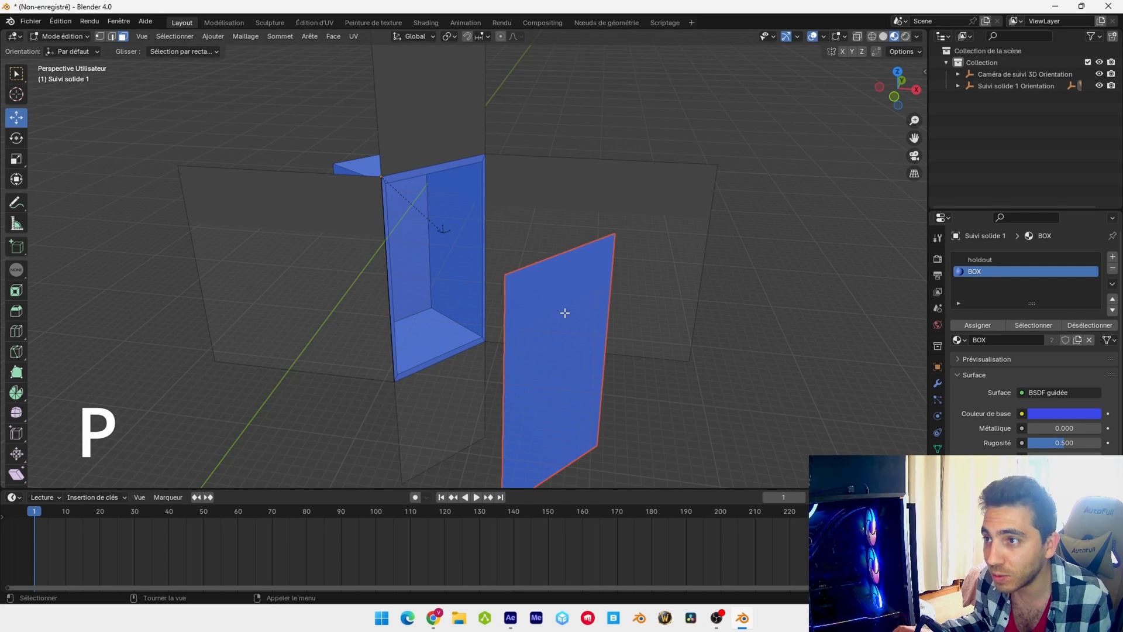
Switch to Object Mode, select the separated panel and set its origin to the center of its geometry
{"action": "left_click", "coordinate": [74, 36]}
{"action": "left_click", "coordinate": [65, 49]}
{"action": "middle_click_drag", "start_coordinate": [591, 228], "coordinate": [501, 310]}
{"action": "left_click", "coordinate": [568, 296]}
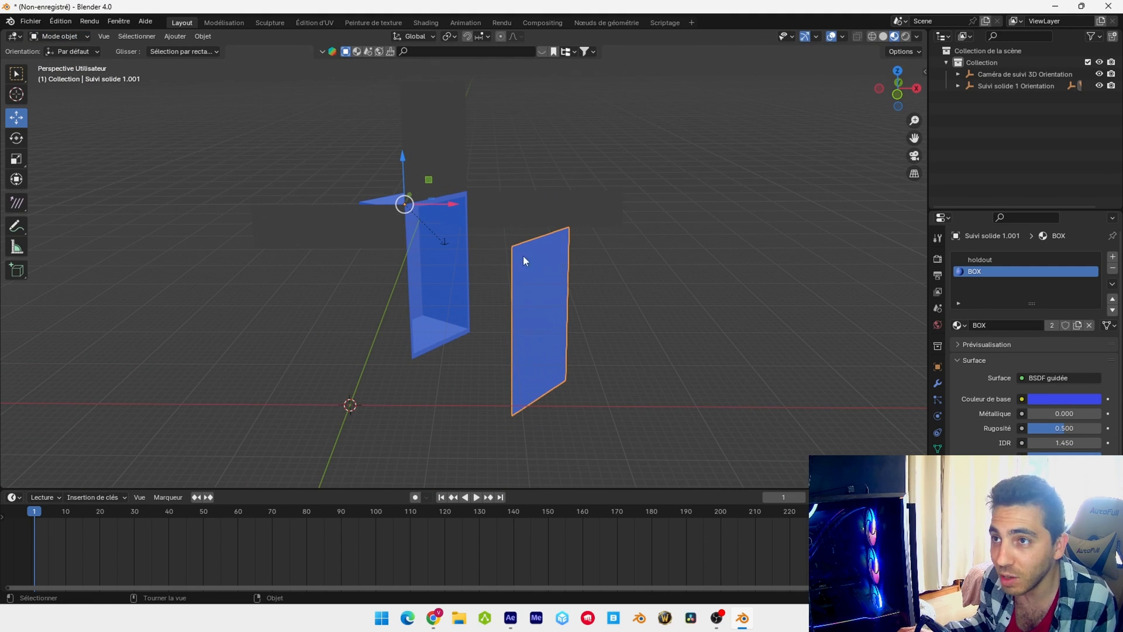
{"action": "middle_click_drag", "start_coordinate": [524, 261], "coordinate": [547, 304]}
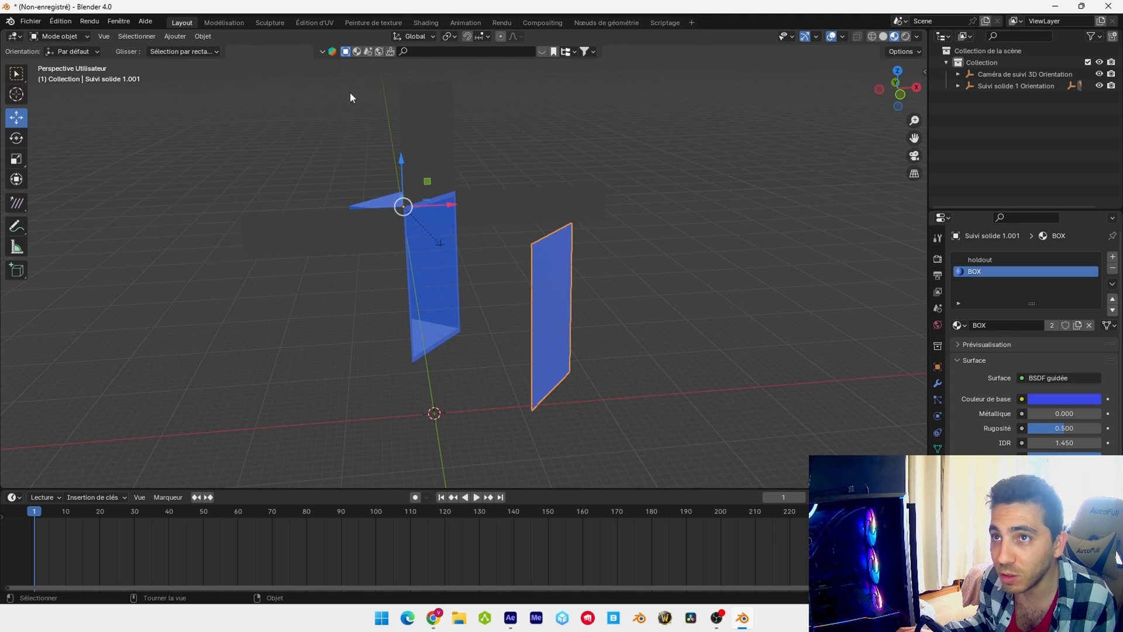
{"action": "left_click", "coordinate": [202, 36]}
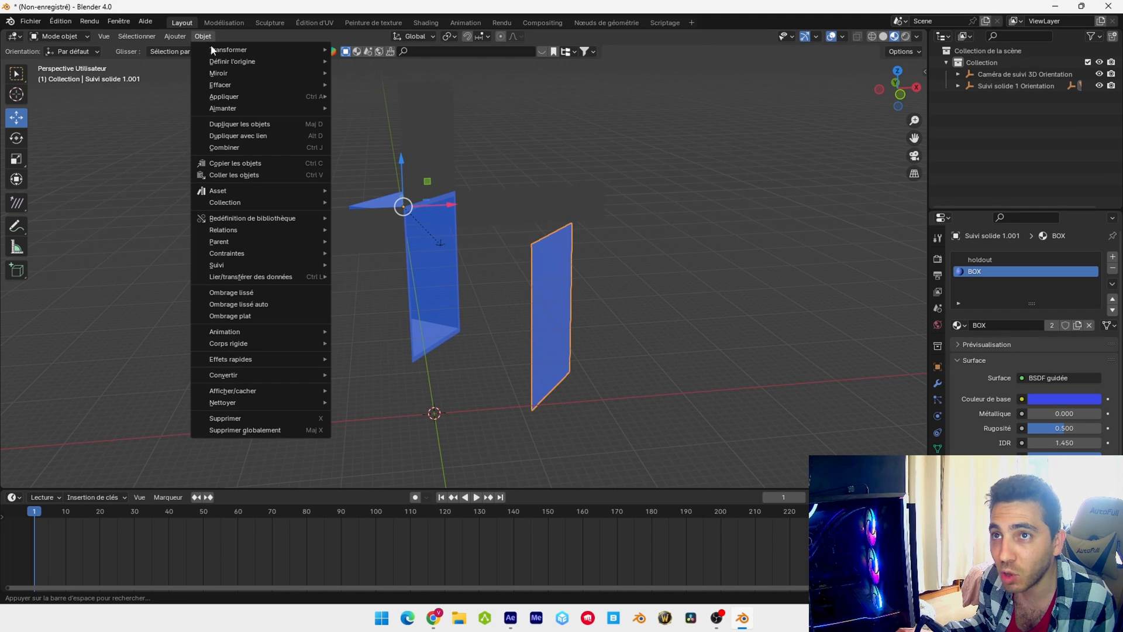
{"action": "left_click", "coordinate": [394, 76]}
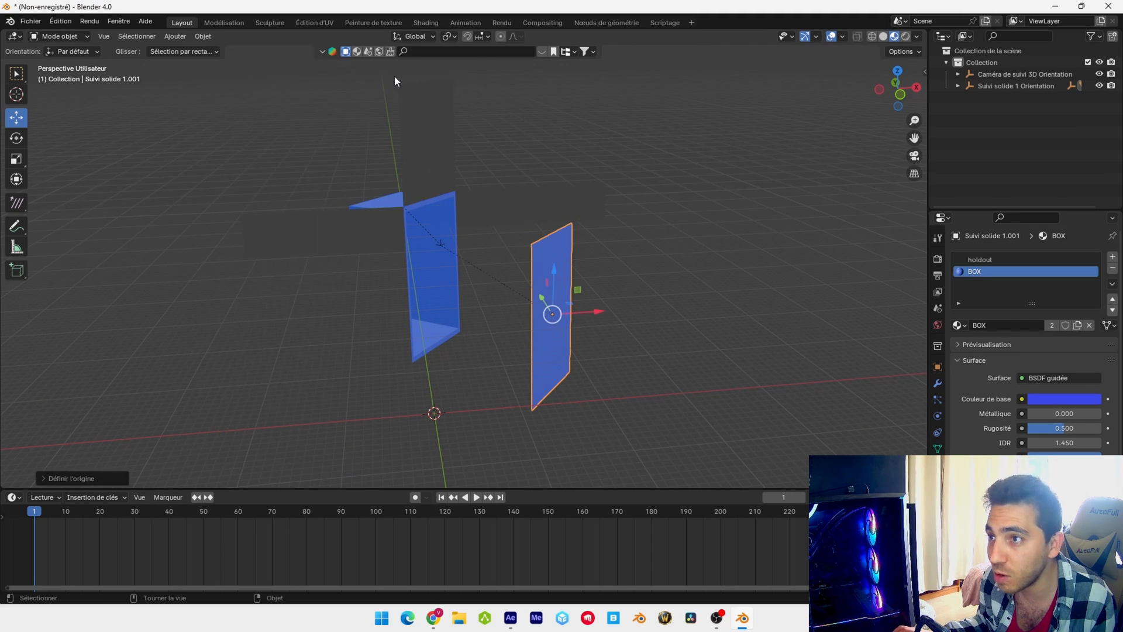
Move the panel along X until it stands in front of the box opening
{"action": "middle_click_drag", "start_coordinate": [635, 328], "coordinate": [592, 321]}
{"action": "scroll", "coordinate": [567, 331], "scroll_direction": "up", "scroll_amount": 3}
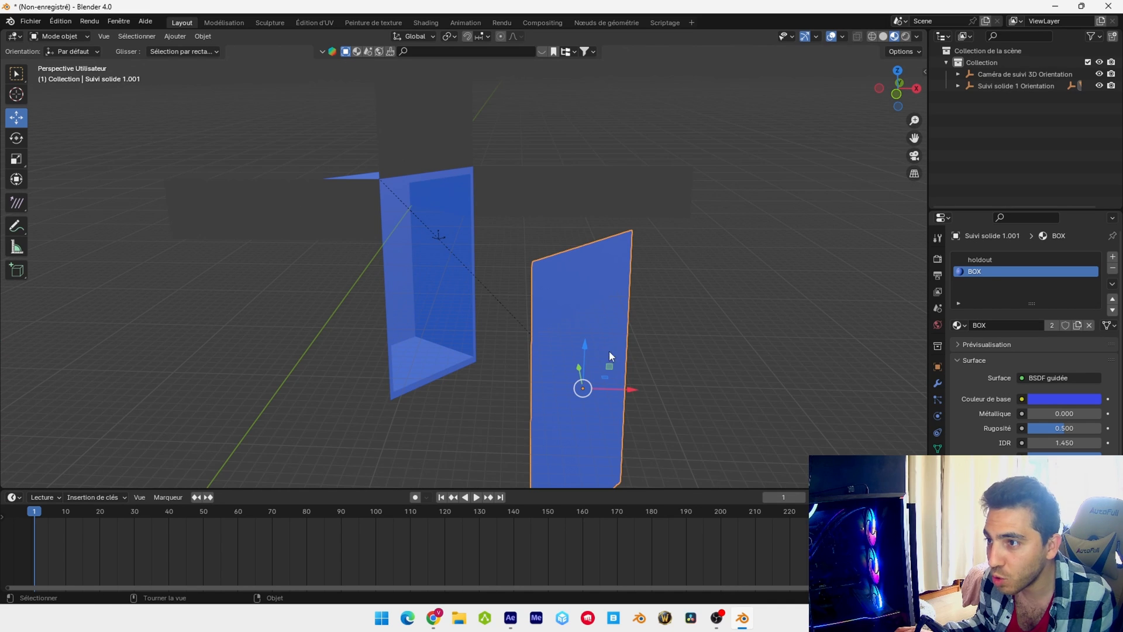
{"action": "left_click_drag", "start_coordinate": [627, 388], "coordinate": [489, 388]}
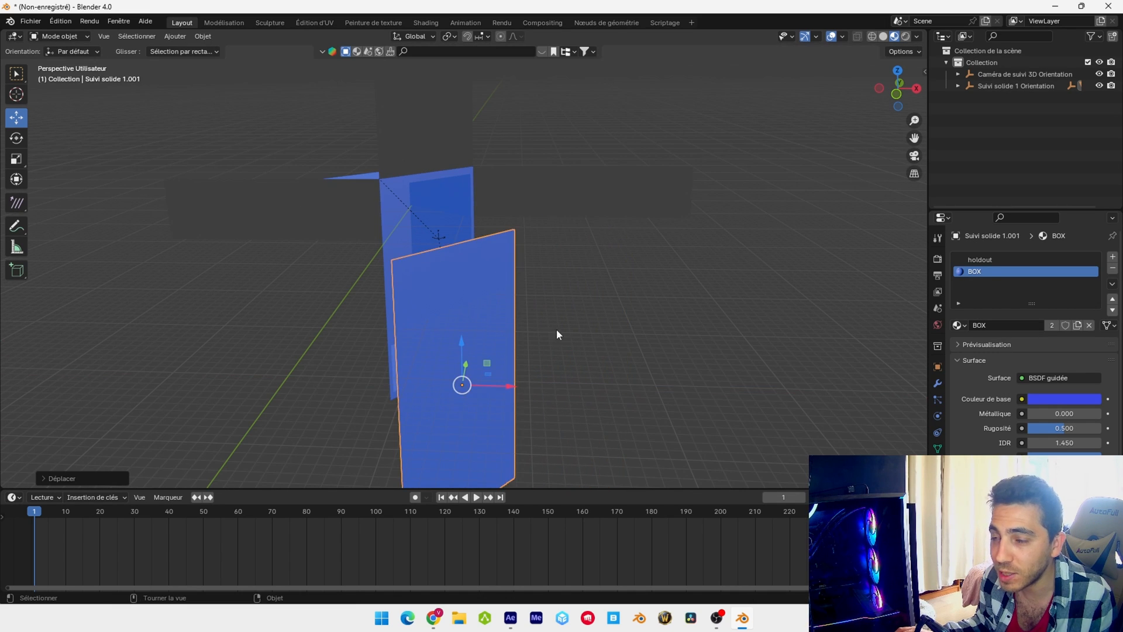
{"action": "middle_click_drag", "start_coordinate": [556, 329], "coordinate": [403, 358]}
{"action": "left_click_drag", "start_coordinate": [343, 299], "coordinate": [566, 333]}
{"action": "middle_click_drag", "start_coordinate": [567, 329], "coordinate": [644, 321]}
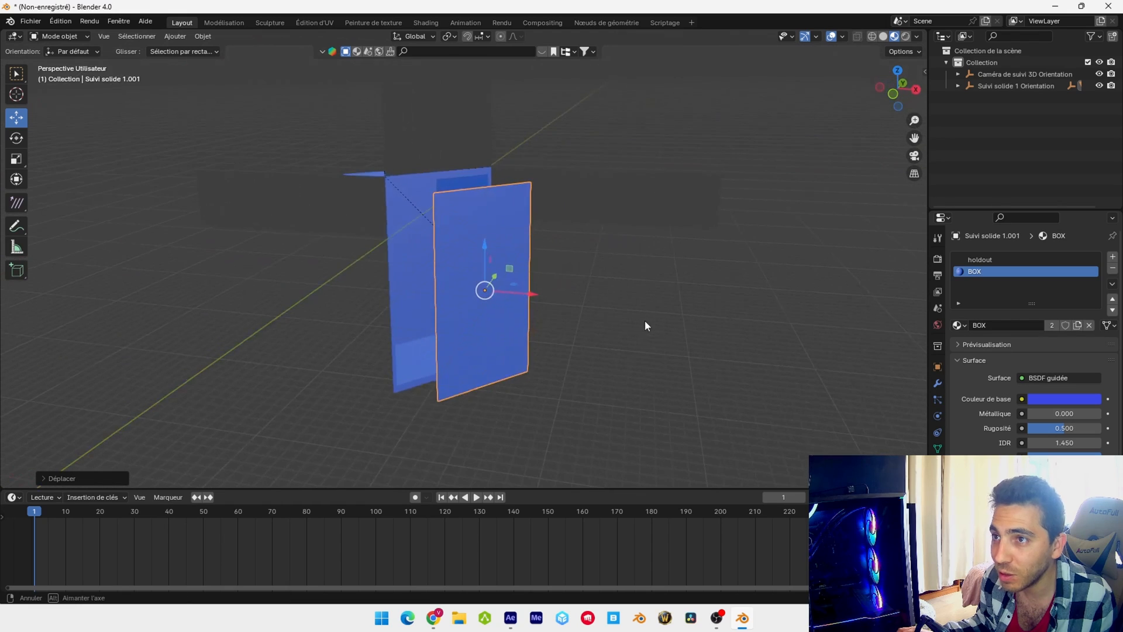
Move the panel along Y into the front opening of the box and fine-tune its position within the rim
{"action": "middle_click_drag", "start_coordinate": [497, 285], "coordinate": [475, 143]}
{"action": "key", "text": "KP_7"}
{"action": "left_click_drag", "start_coordinate": [503, 257], "coordinate": [468, 201]}
{"action": "middle_click_drag", "start_coordinate": [521, 421], "coordinate": [468, 294]}
{"action": "scroll", "coordinate": [517, 304], "scroll_direction": "up", "scroll_amount": 3}
{"action": "middle_click_drag", "start_coordinate": [461, 452], "coordinate": [492, 388], "text": "shift"}
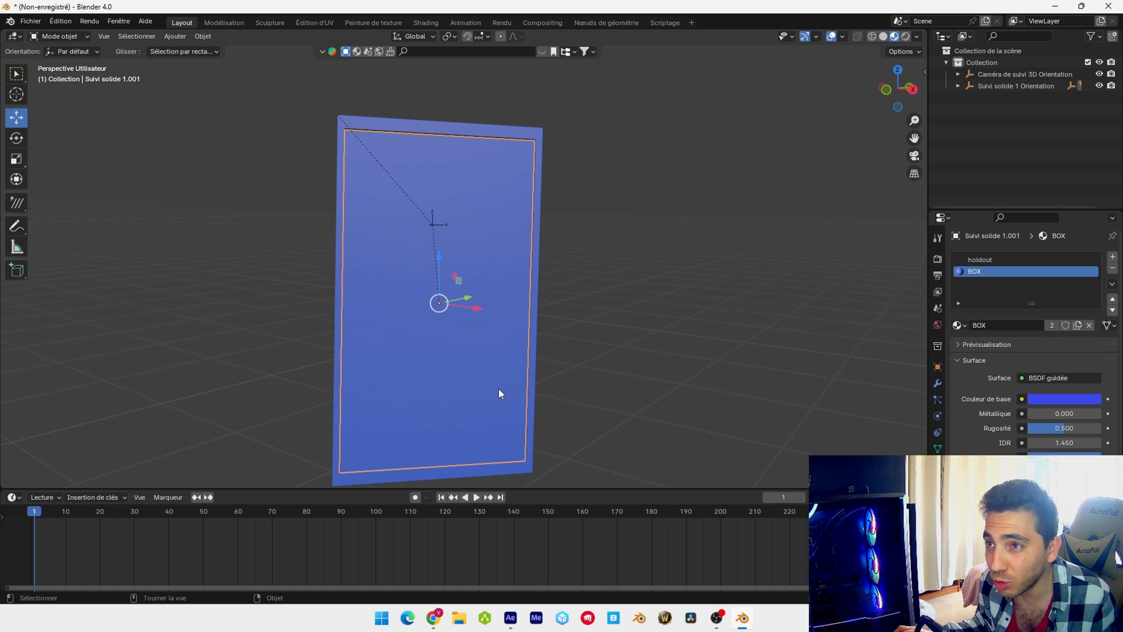
{"action": "middle_click_drag", "start_coordinate": [526, 377], "coordinate": [555, 364]}
{"action": "scroll", "coordinate": [554, 364], "scroll_direction": "up", "scroll_amount": 3}
{"action": "middle_click_drag", "start_coordinate": [558, 456], "coordinate": [550, 298], "text": "shift"}
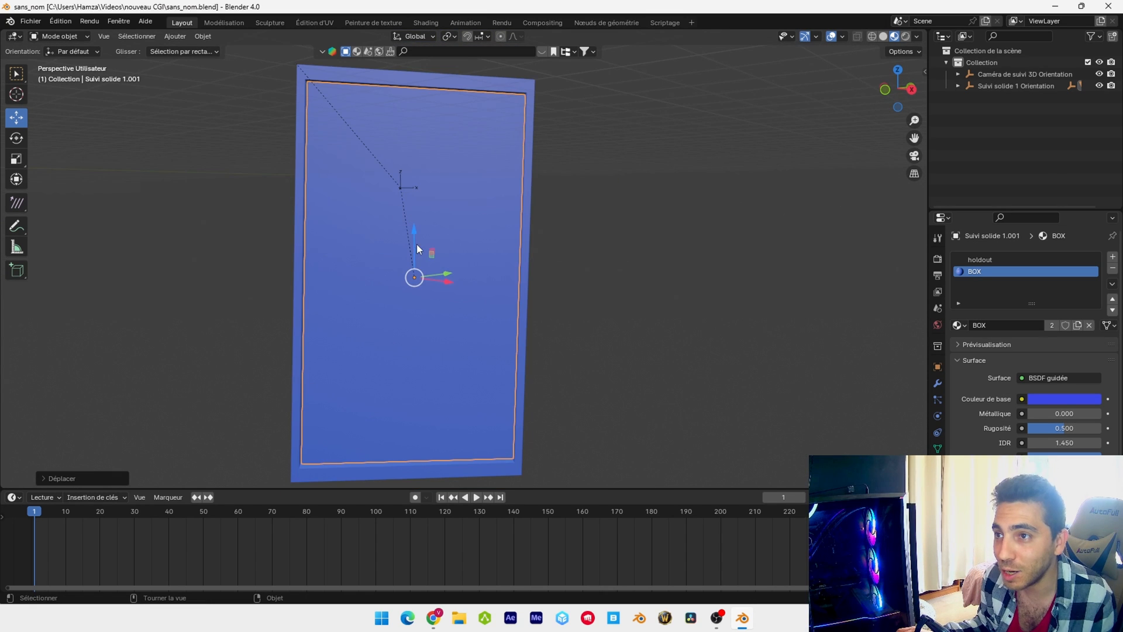
{"action": "middle_click_drag", "start_coordinate": [417, 249], "coordinate": [436, 349]}
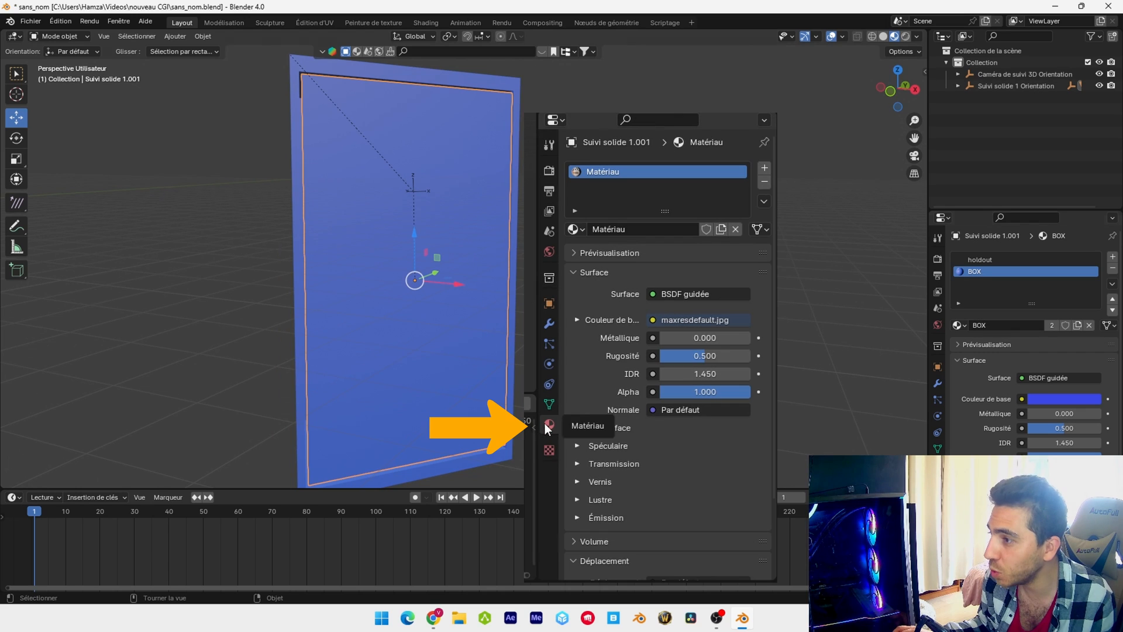
Remove the holdout and BOX material slots from the panel and give it a new material
{"action": "left_click", "coordinate": [1113, 269]}
{"action": "left_click", "coordinate": [1113, 270]}
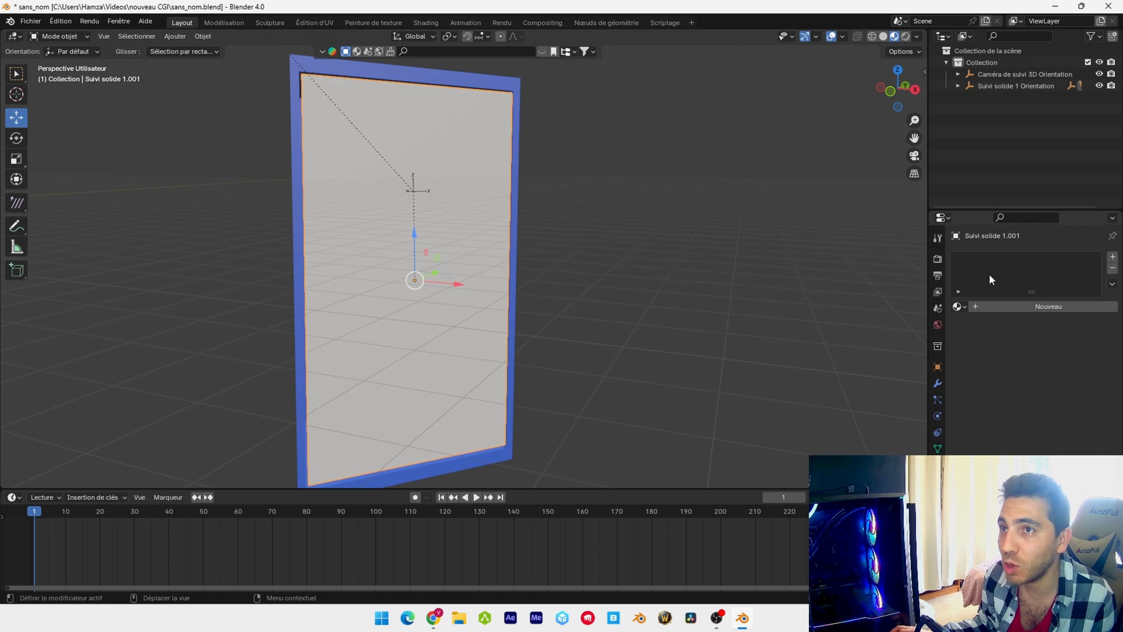
{"action": "middle_click_drag", "start_coordinate": [678, 296], "coordinate": [494, 211]}
{"action": "left_click", "coordinate": [1114, 259]}
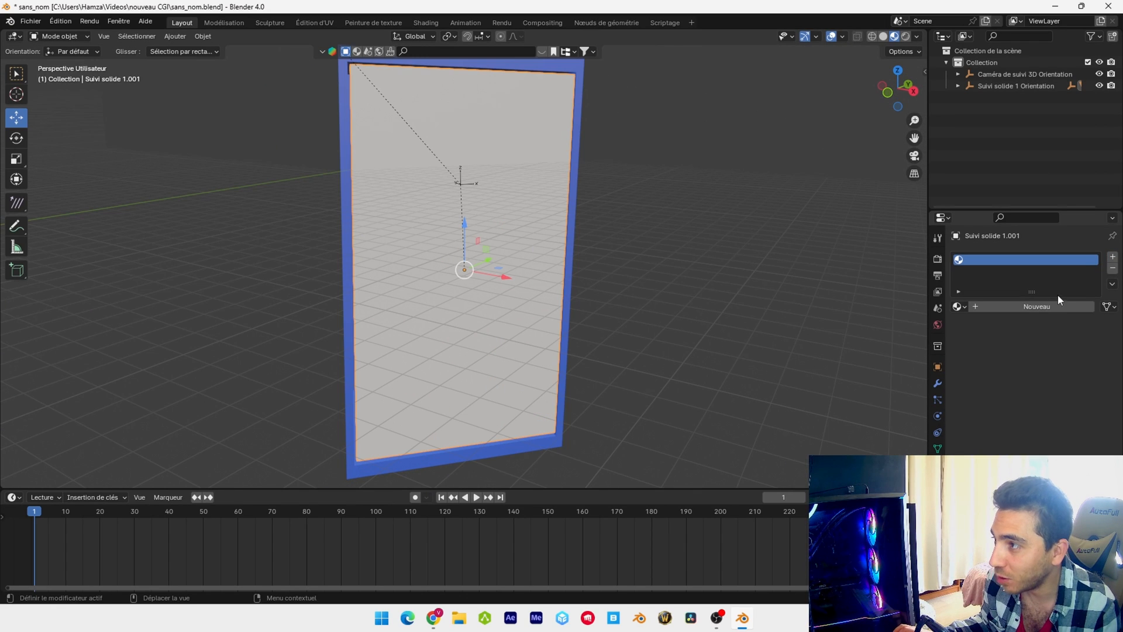
{"action": "left_click", "coordinate": [1041, 306]}
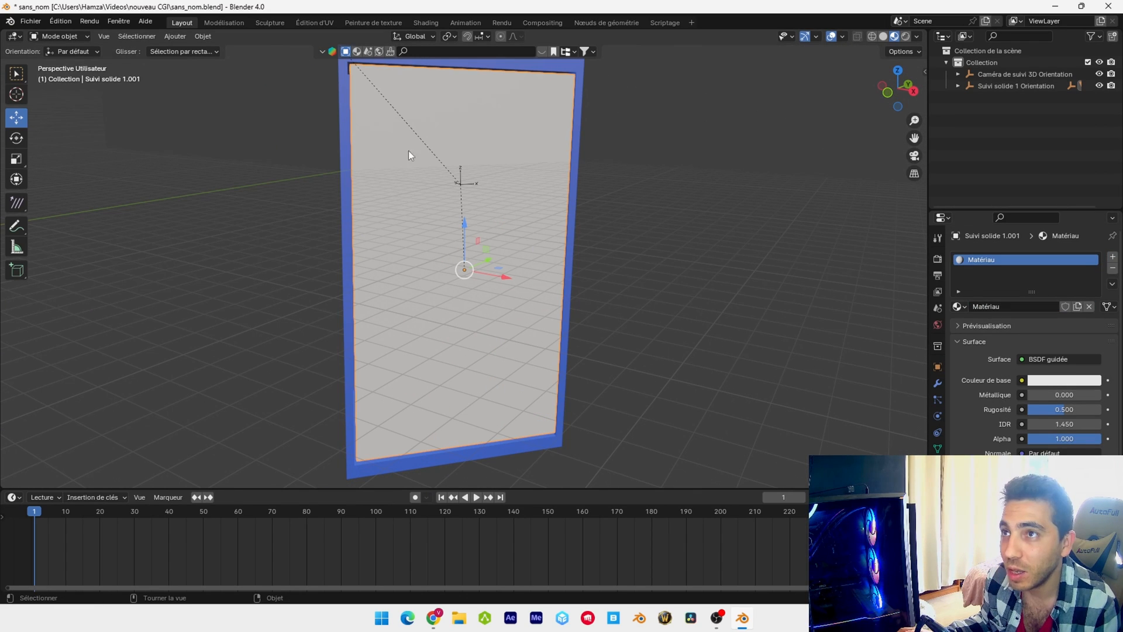
Switch to the Shading workspace, make sure the Node Wrangler add-on is enabled and save the preferences
{"action": "left_click", "coordinate": [433, 22]}
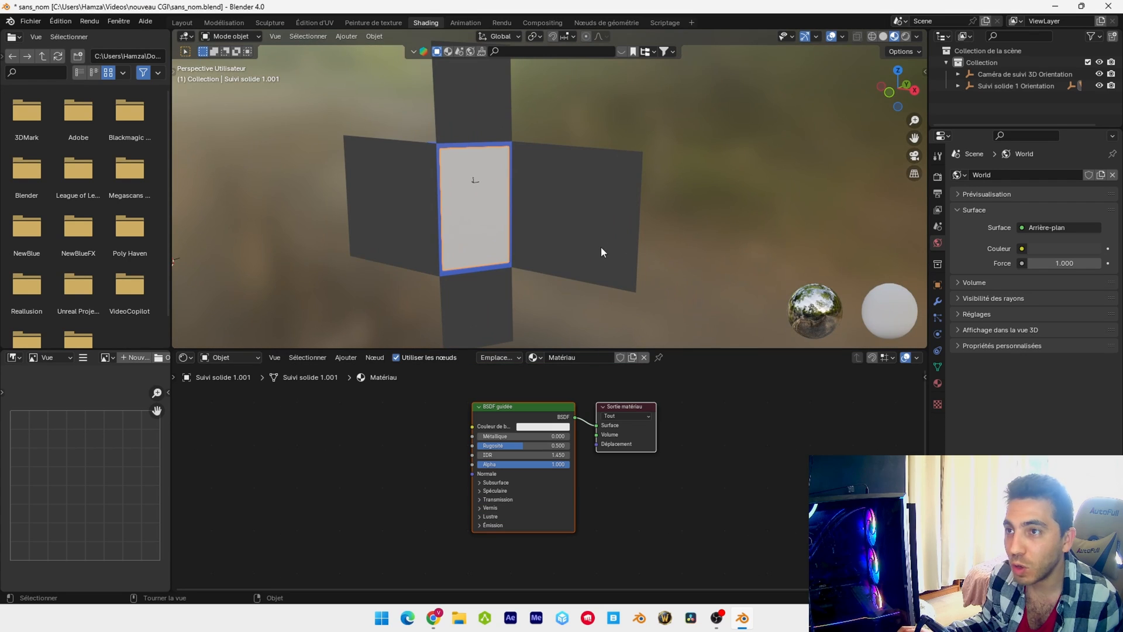
{"action": "scroll", "coordinate": [573, 227], "scroll_direction": "up", "scroll_amount": 3}
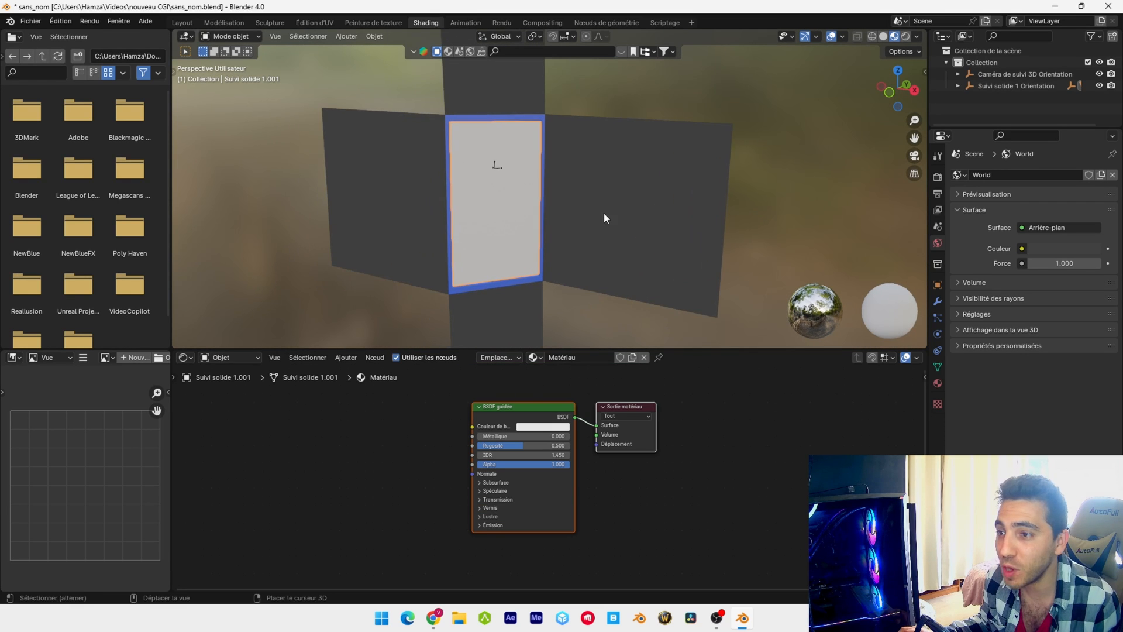
{"action": "left_click", "coordinate": [60, 21]}
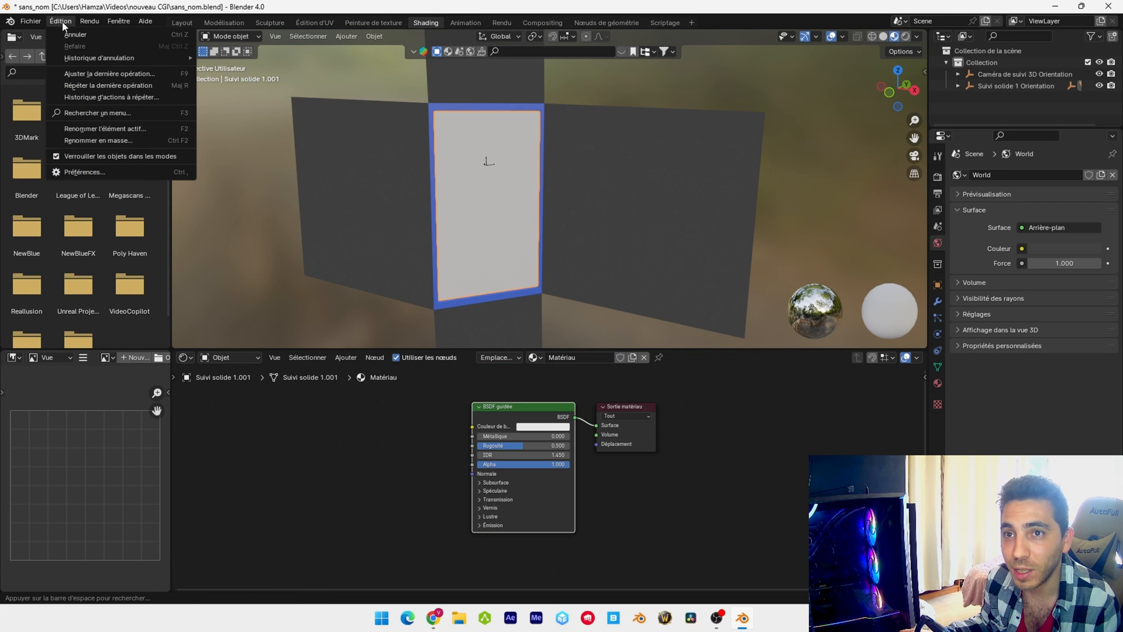
{"action": "left_click", "coordinate": [106, 172]}
{"action": "type", "text": "node"}
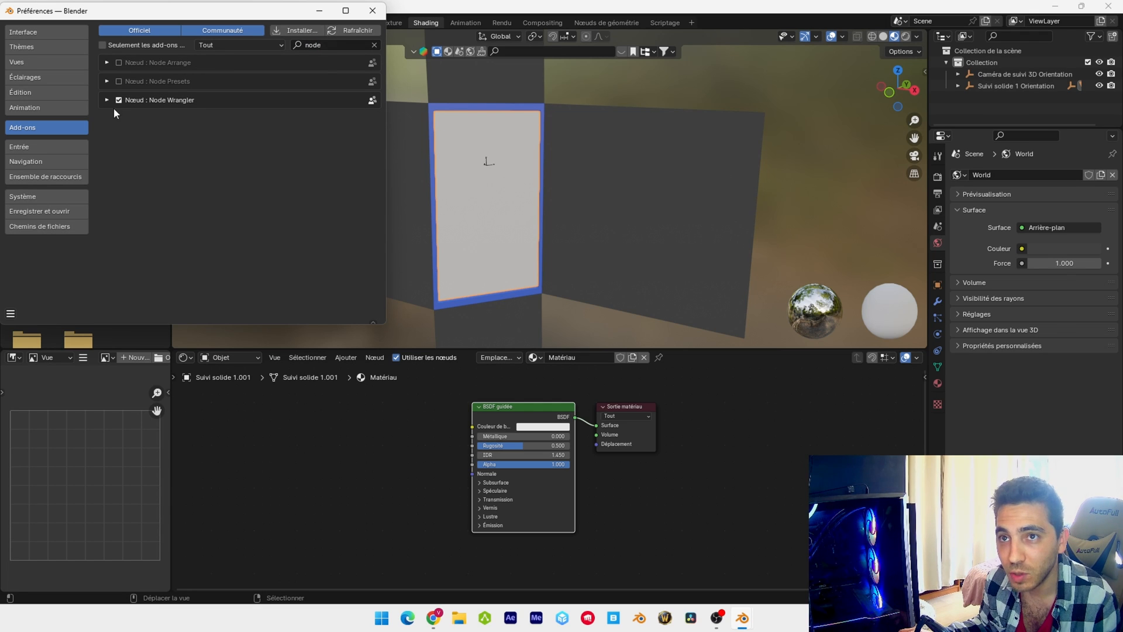
{"action": "left_click", "coordinate": [11, 313]}
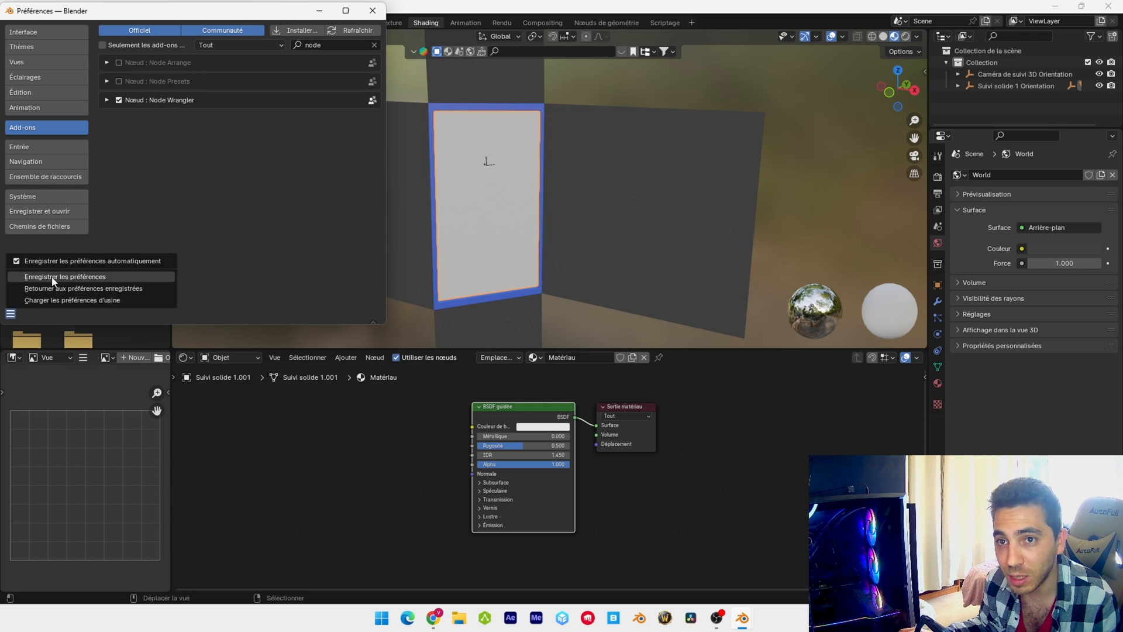
{"action": "left_click", "coordinate": [22, 278]}
{"action": "left_click", "coordinate": [371, 10]}
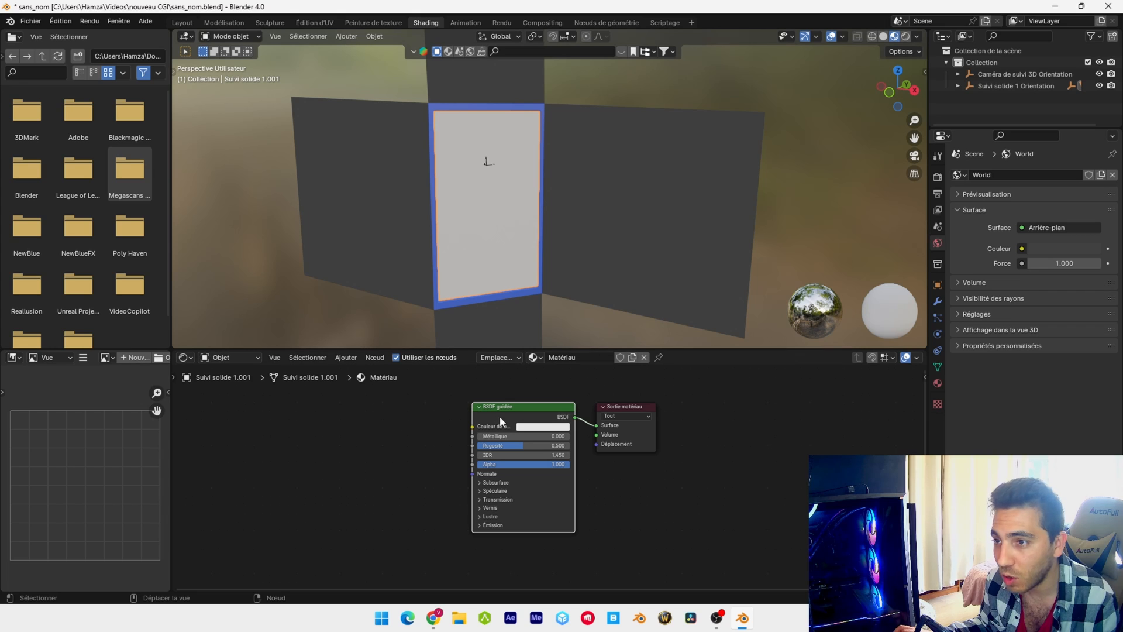
Add a mapped image texture setup to the panel material's Principled BSDF and load maxresdefault.jpg as its image
{"action": "key", "text": "ctrl+t"}
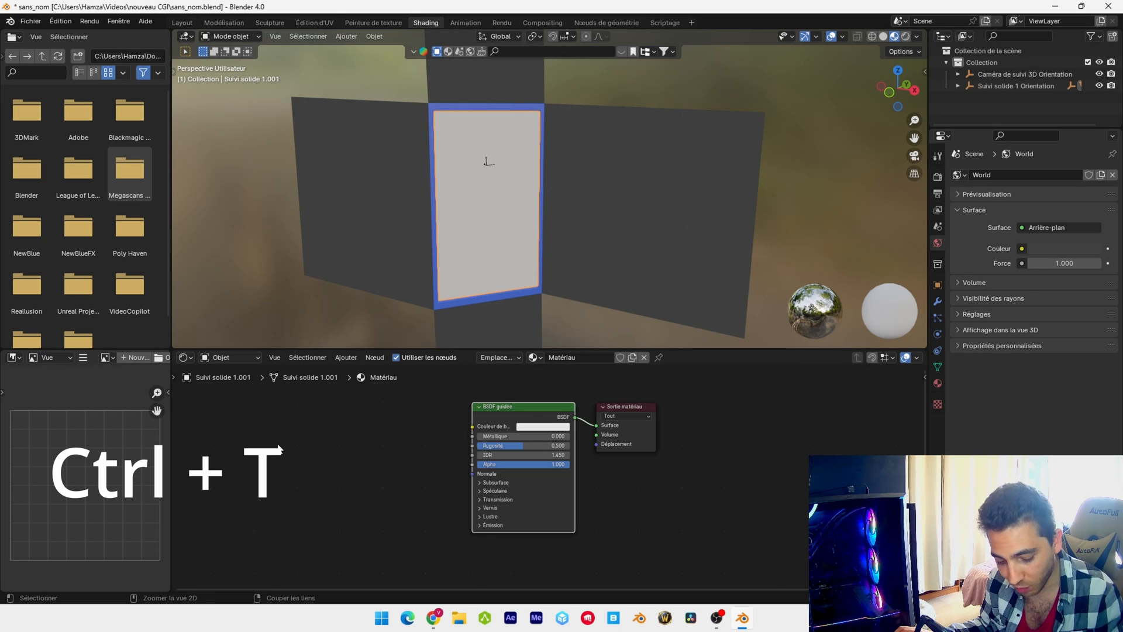
{"action": "key", "text": "ctrl+t"}
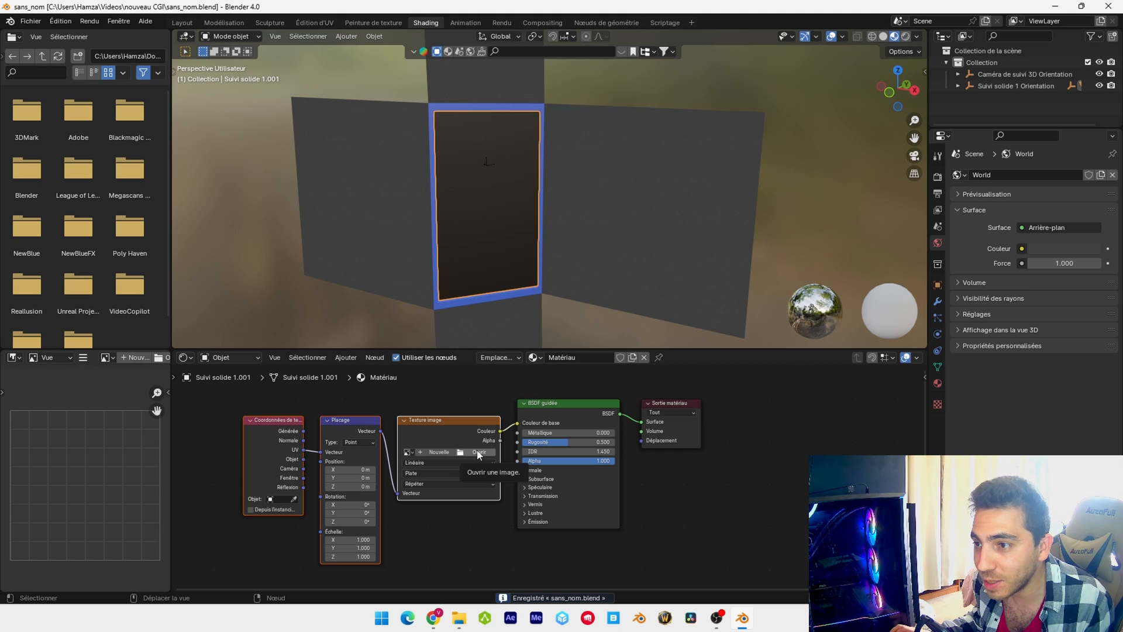
{"action": "left_click", "coordinate": [478, 452]}
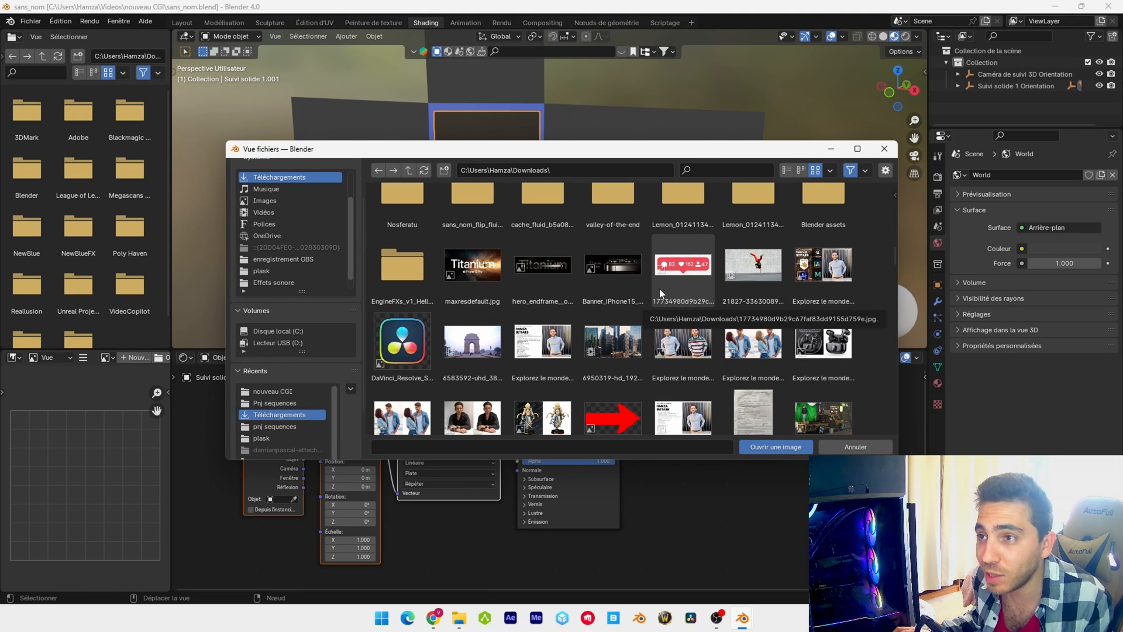
{"action": "double_click", "coordinate": [497, 264]}
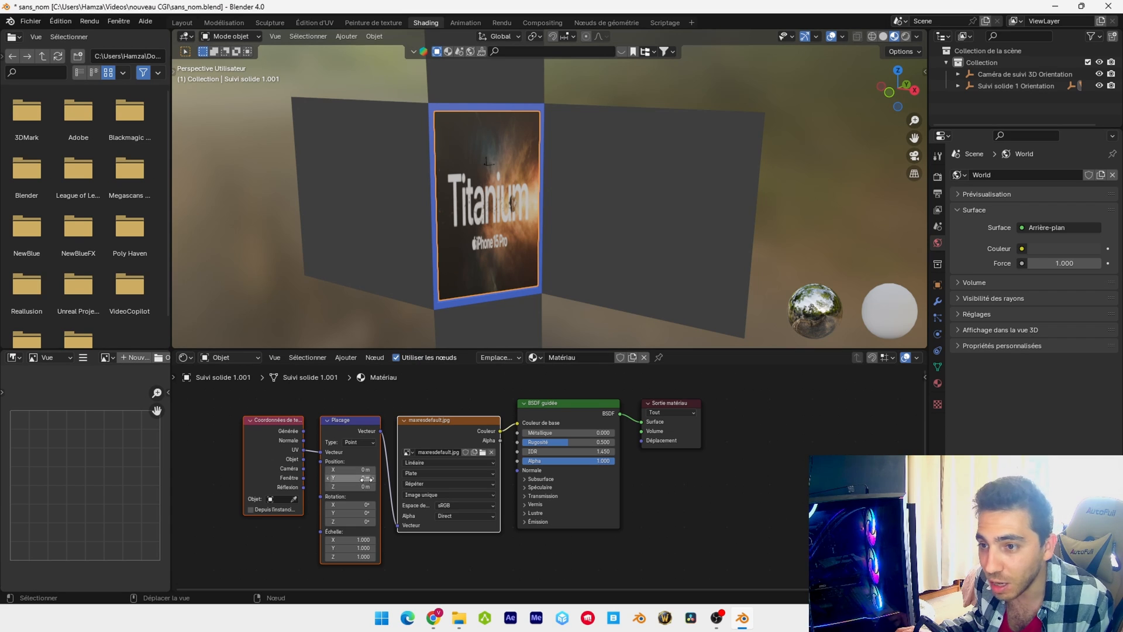
Set the texture mapping's Z rotation to 90° so the image runs vertically on the panel
{"action": "left_click_drag", "start_coordinate": [351, 471], "coordinate": [409, 471]}
{"action": "right_click", "coordinate": [351, 470]}
{"action": "mouse_move", "coordinate": [352, 505]}
{"action": "left_mouse_down"}
{"action": "mouse_move", "coordinate": [404, 522]}
{"action": "mouse_move", "coordinate": [354, 522]}
{"action": "left_mouse_up"}
{"action": "right_click", "coordinate": [353, 505]}
{"action": "right_click", "coordinate": [353, 513]}
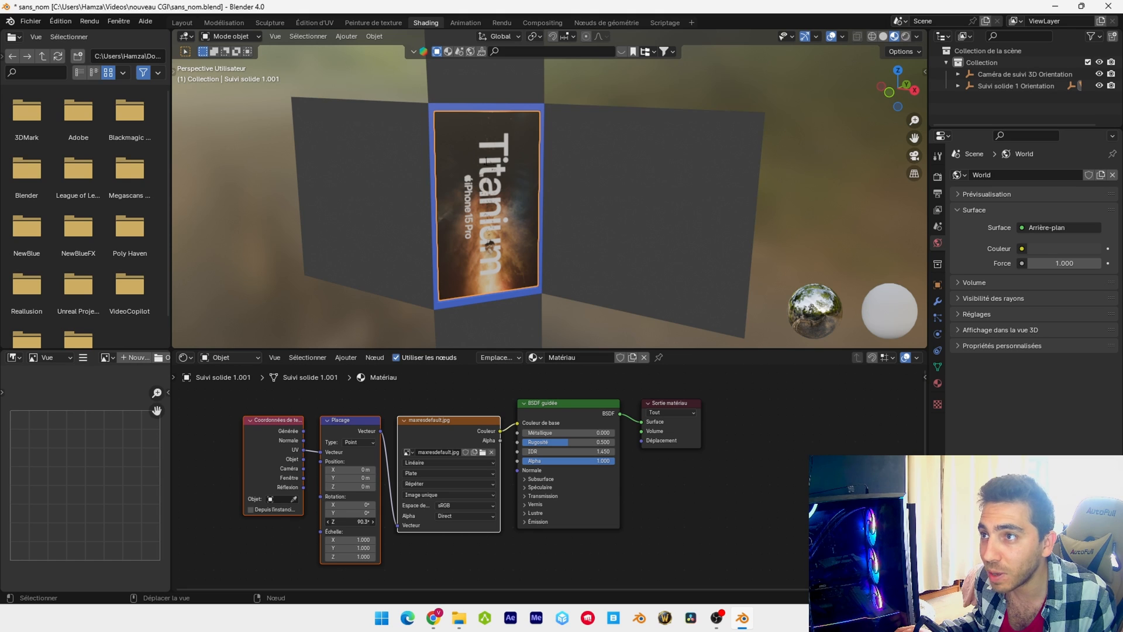
{"action": "left_click", "coordinate": [348, 522]}
{"action": "type", "text": "90"}
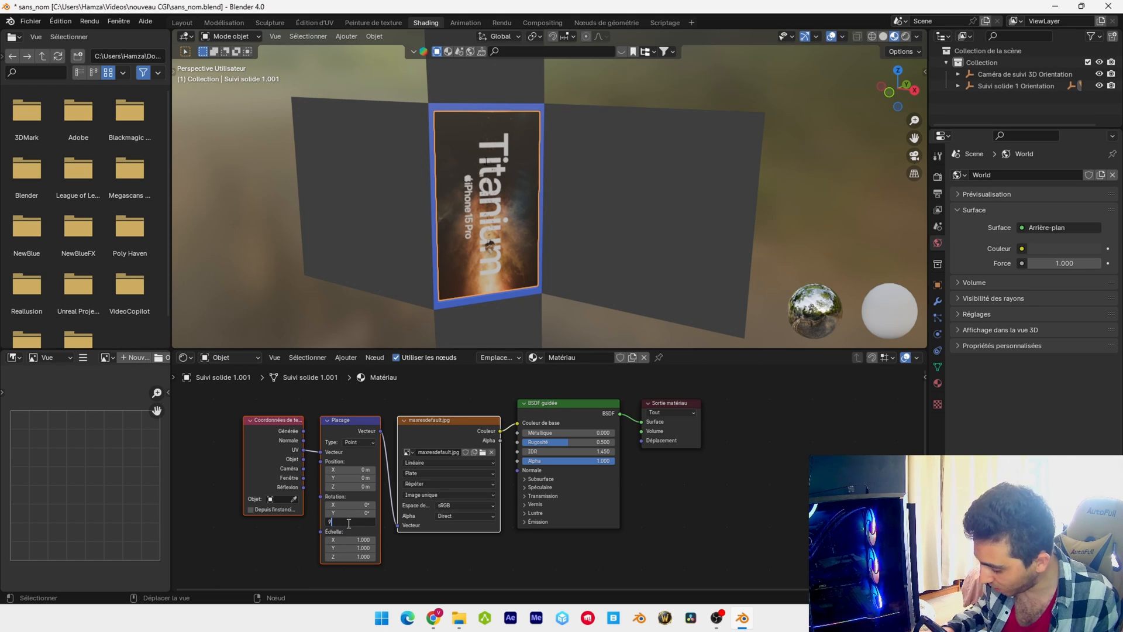
{"action": "key", "text": "Return"}
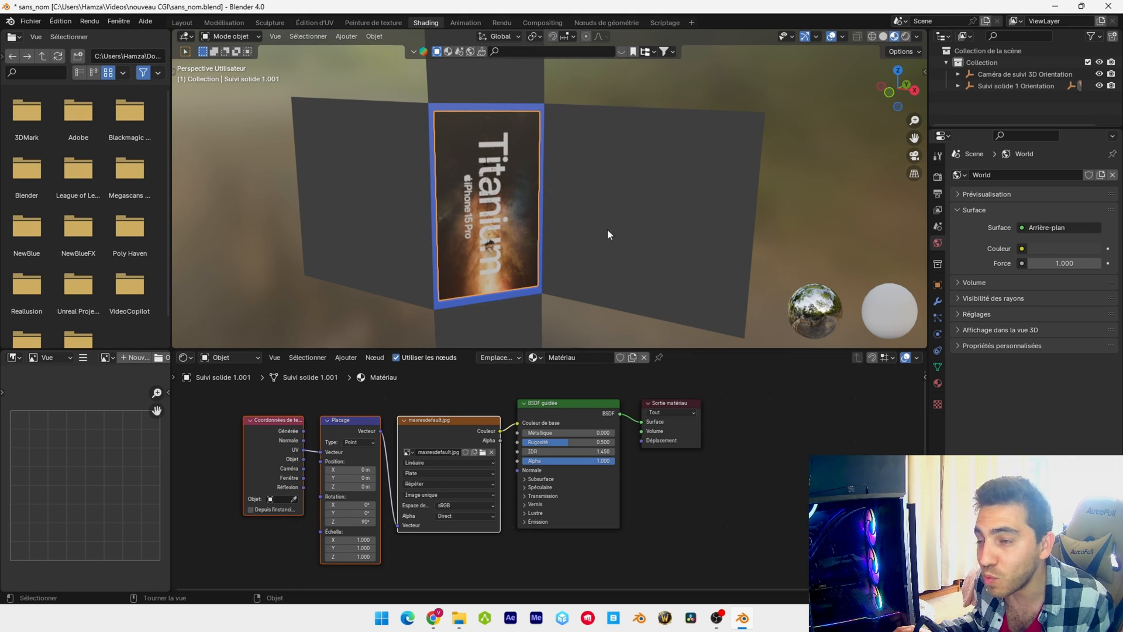
Return to the Layout workspace, look through the camera, and assign an Environment Texture to the World background color
{"action": "left_click", "coordinate": [182, 23]}
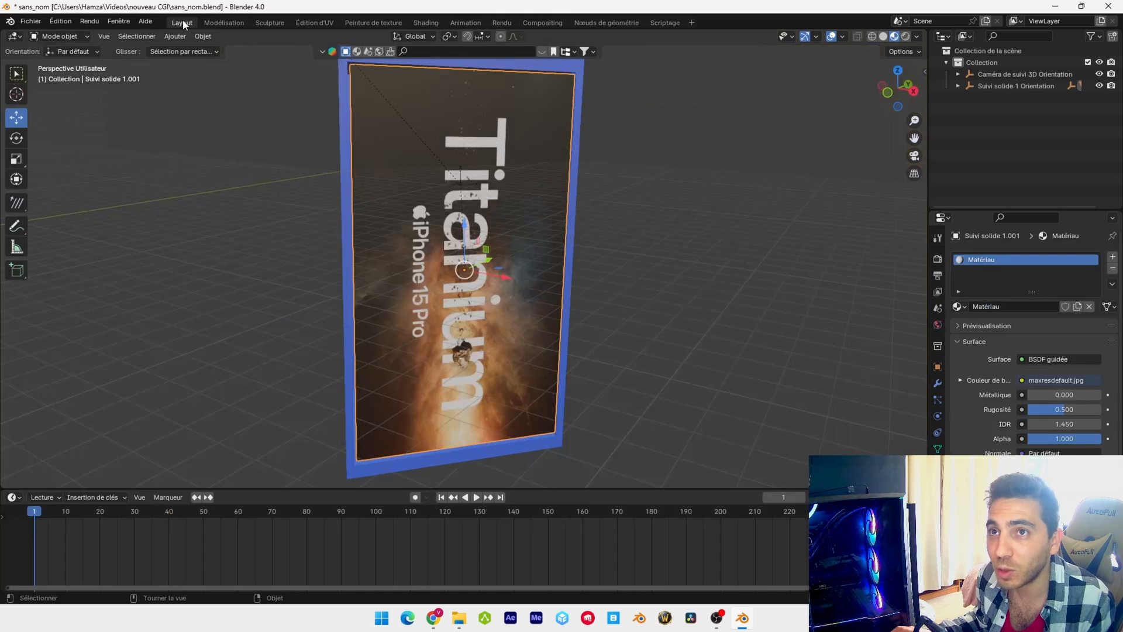
{"action": "key", "text": "KP_0"}
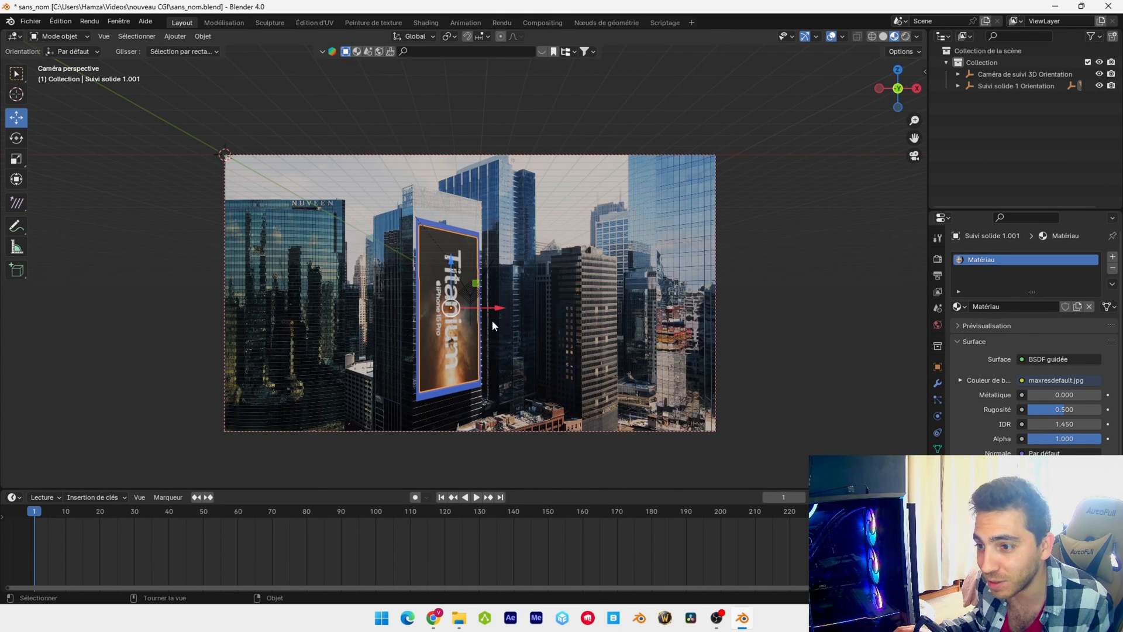
{"action": "left_click", "coordinate": [937, 326]}
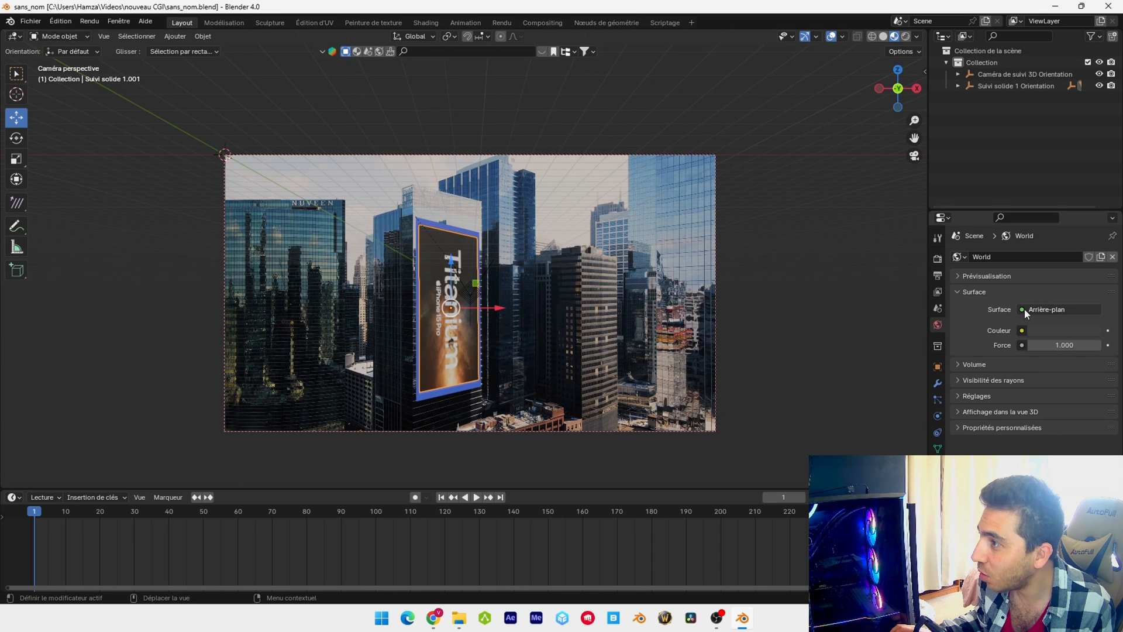
{"action": "left_click", "coordinate": [1022, 333]}
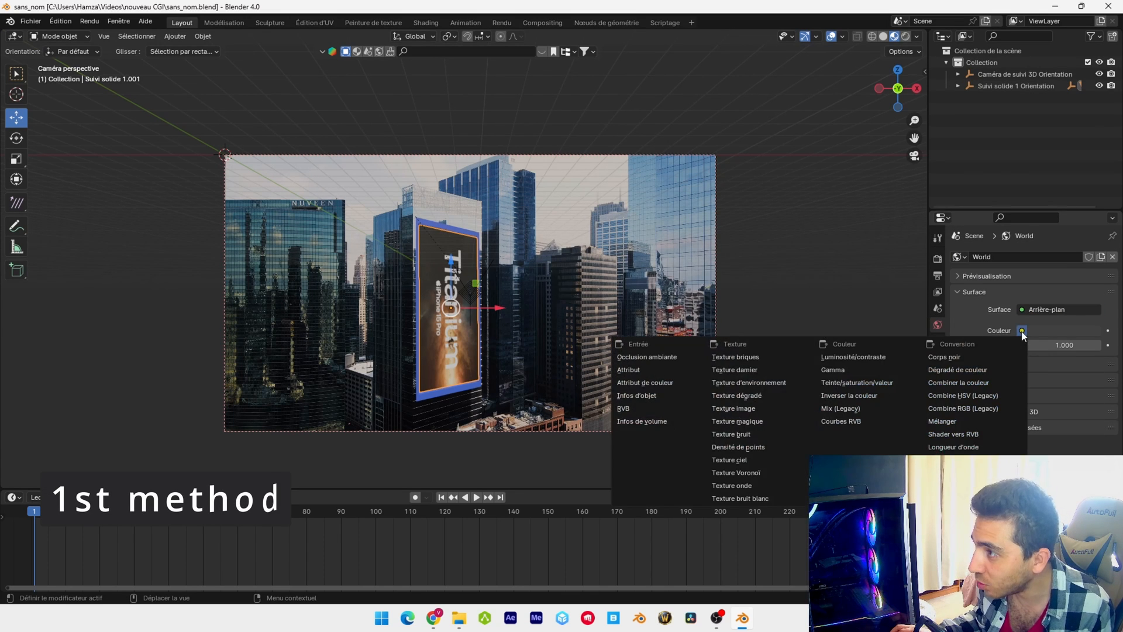
{"action": "left_click", "coordinate": [781, 384]}
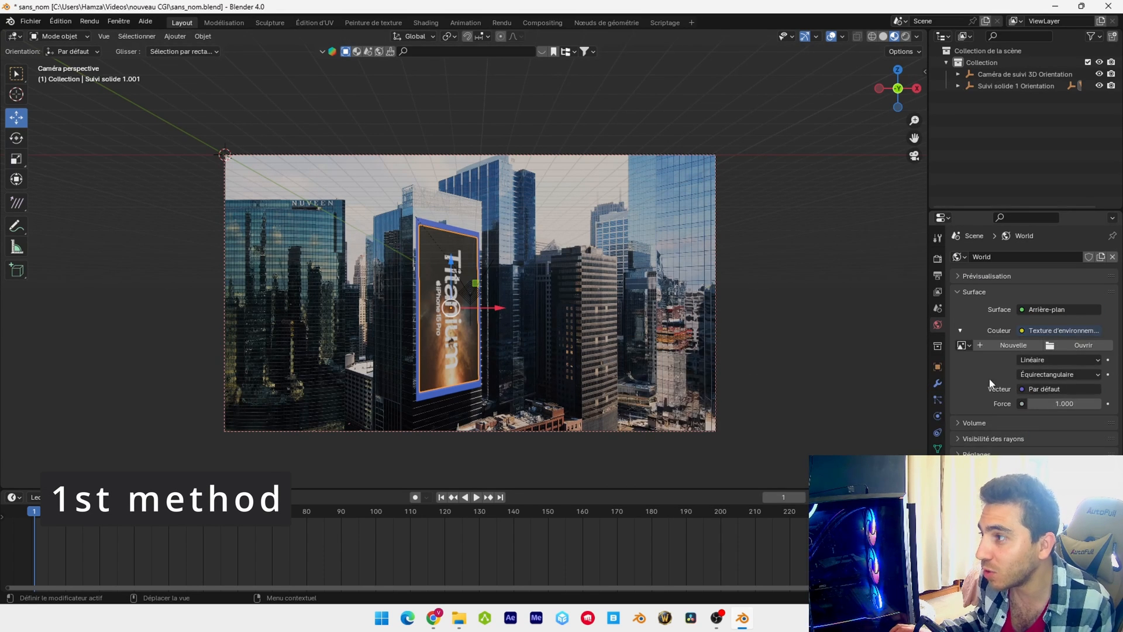
Switch to Poly Haven in the browser, browse the HDRIs, and open the Symmetrical Garden 02 page with its resolution choices
{"action": "key", "text": "alt+Tab"}
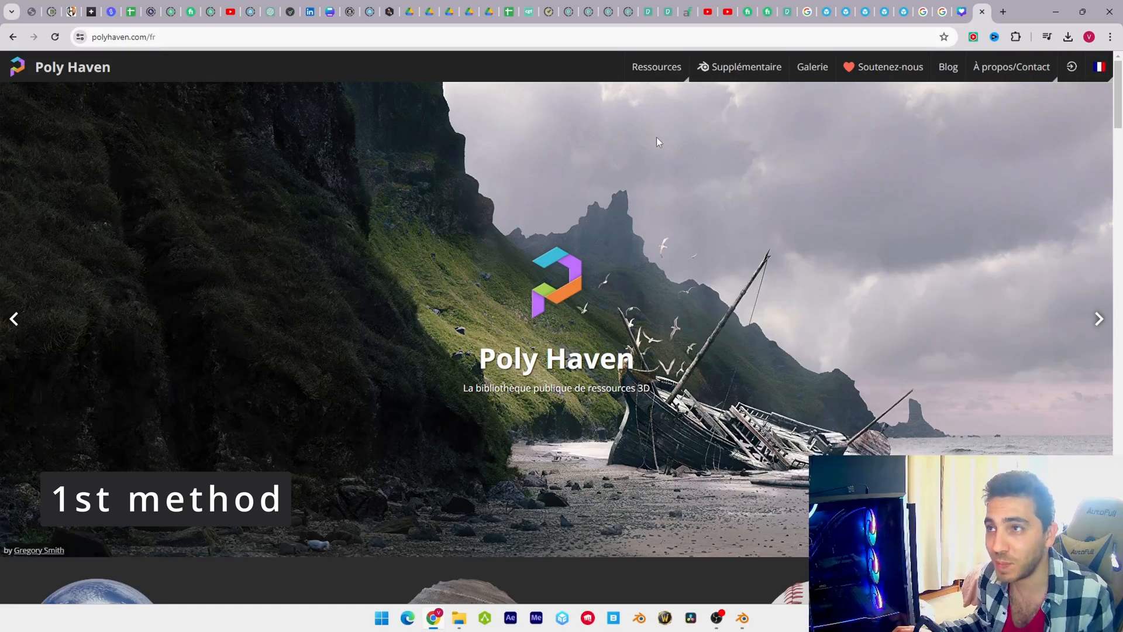
{"action": "mouse_move", "coordinate": [666, 70]}
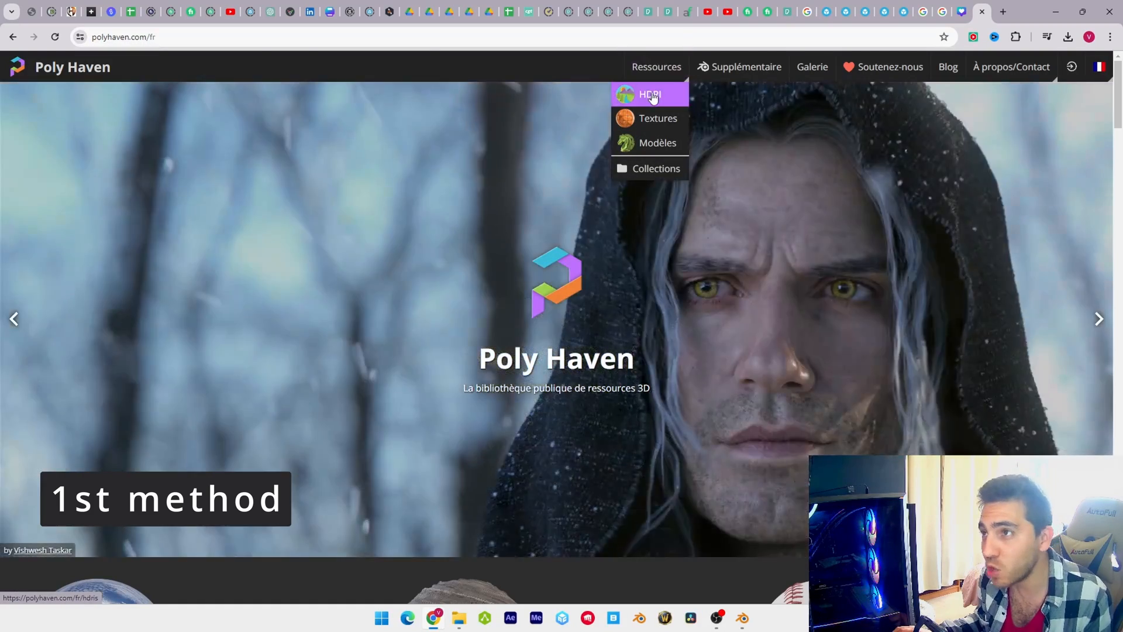
{"action": "left_click", "coordinate": [648, 95]}
{"action": "scroll", "coordinate": [614, 307], "scroll_direction": "down", "scroll_amount": 3}
{"action": "scroll", "coordinate": [618, 303], "scroll_direction": "down", "scroll_amount": 1}
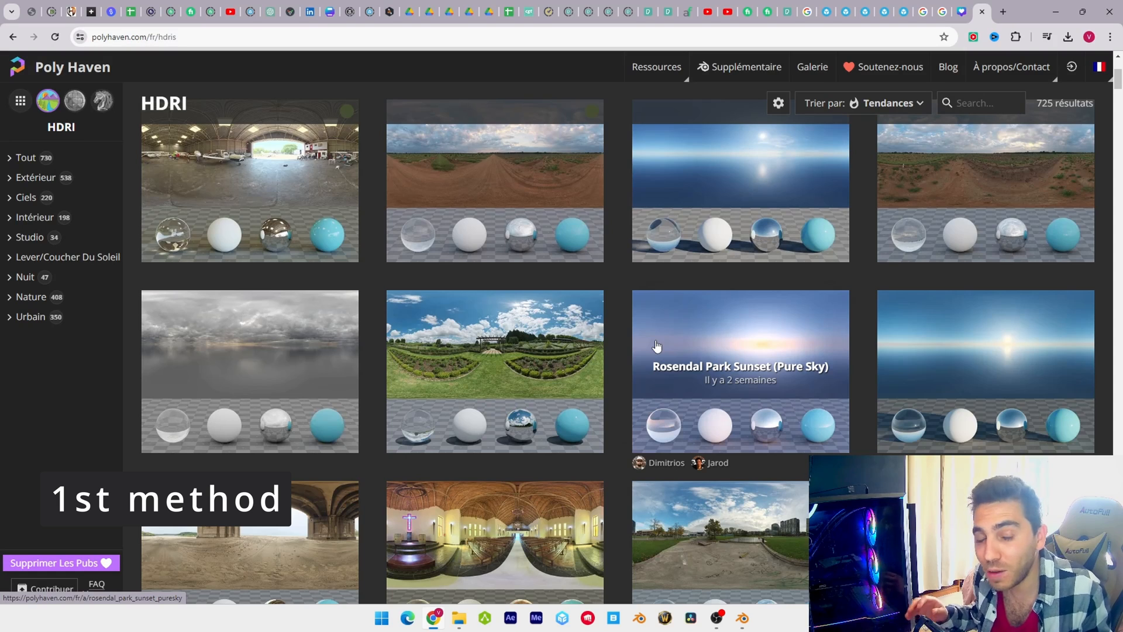
{"action": "left_click", "coordinate": [562, 319]}
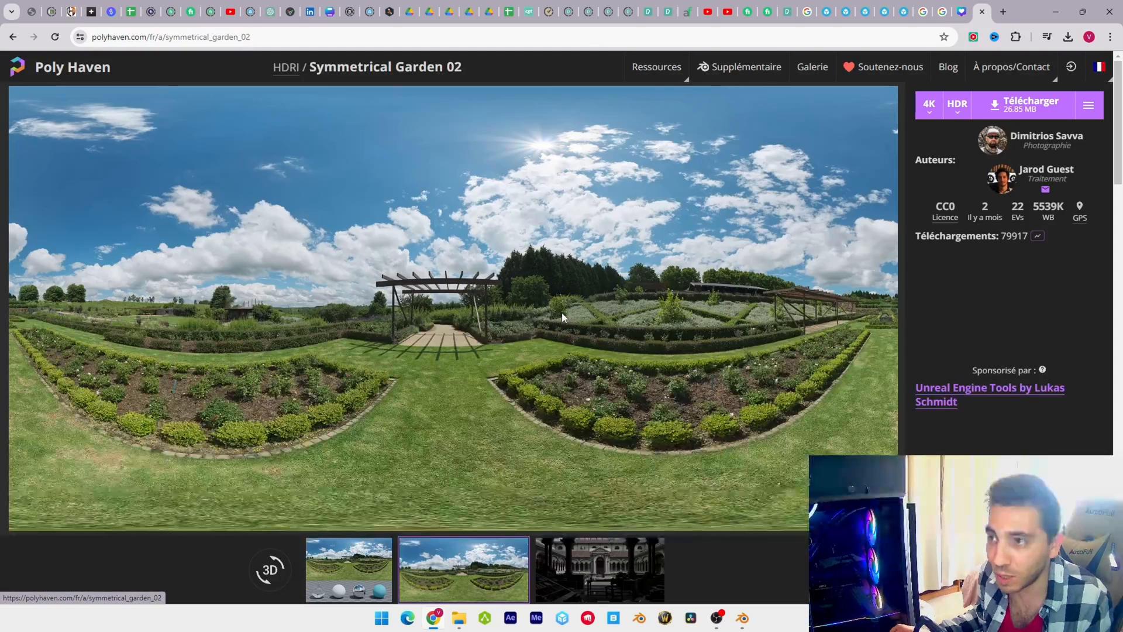
{"action": "left_click", "coordinate": [931, 107]}
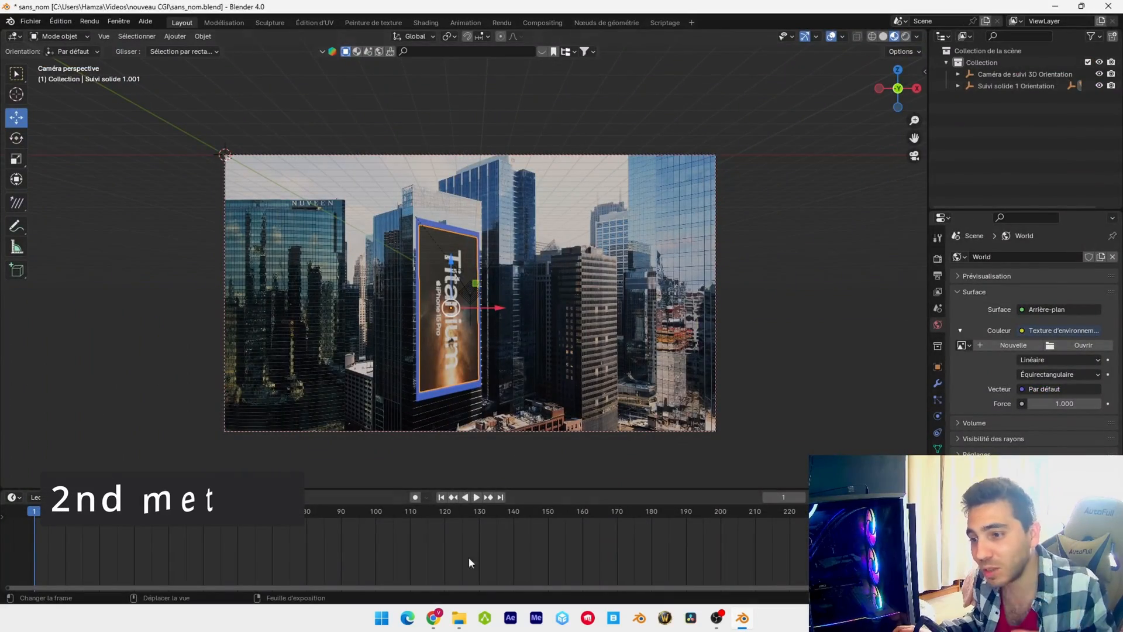
Open the 6950319-hd_1920_1080_30fps.mp4 footage in VLC and take a snapshot of the current frame
{"action": "left_click", "coordinate": [458, 618]}
{"action": "double_click", "coordinate": [742, 311]}
{"action": "left_click", "coordinate": [8, 21]}
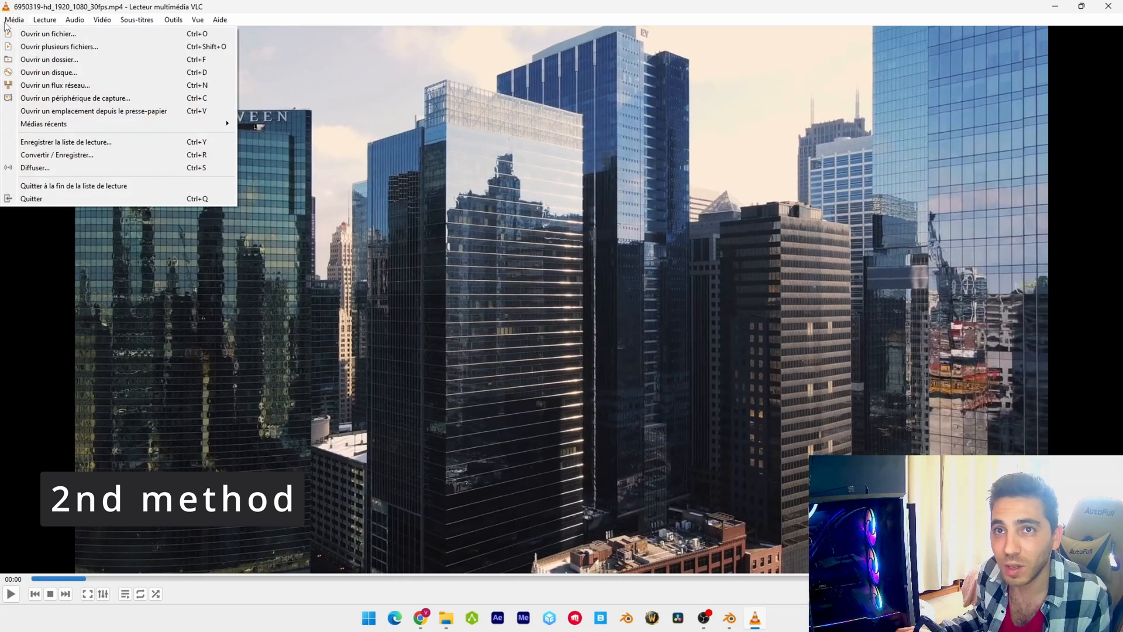
{"action": "left_click", "coordinate": [102, 19]}
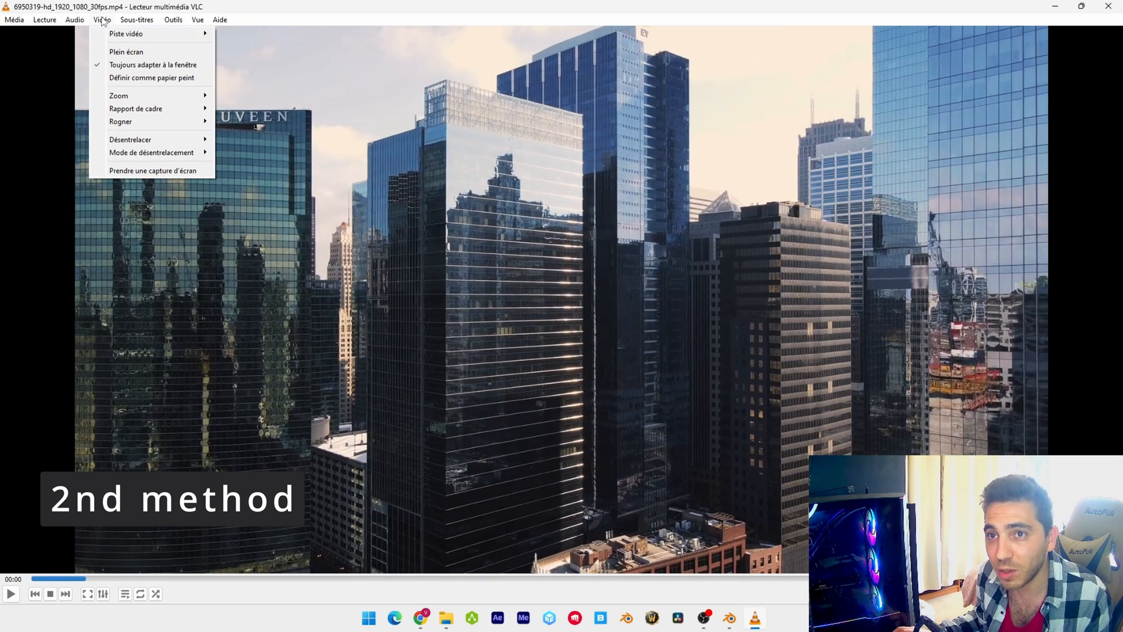
{"action": "left_click", "coordinate": [145, 169]}
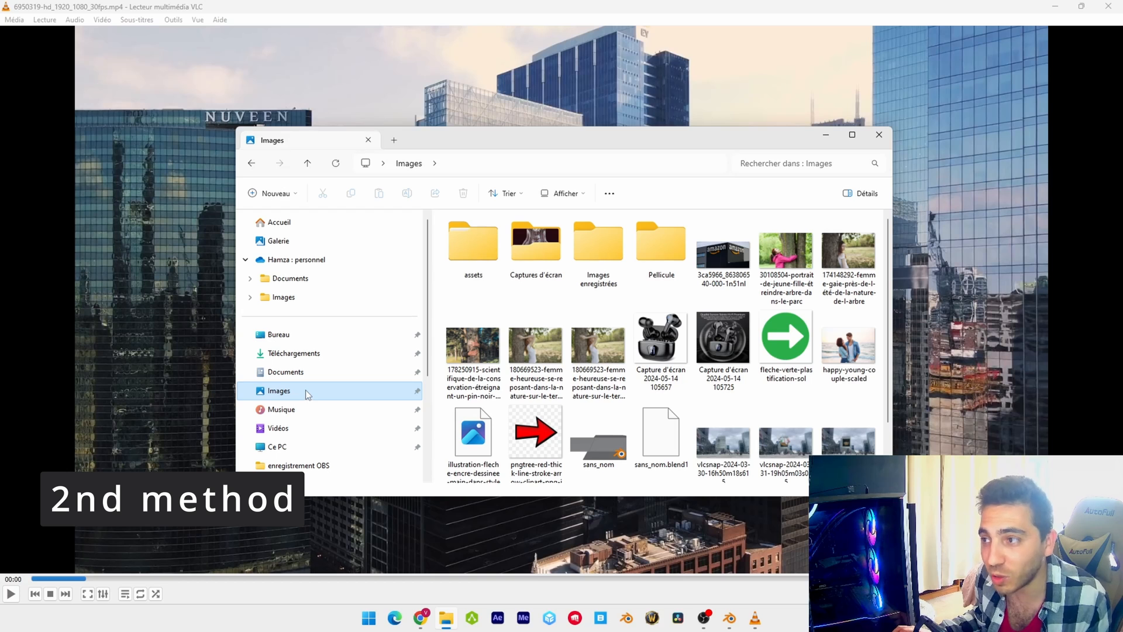
Find the new VLC snapshot in the Images folder, view it, and check its file type in the properties
{"action": "scroll", "coordinate": [760, 380], "scroll_direction": "down", "scroll_amount": 2}
{"action": "double_click", "coordinate": [786, 442]}
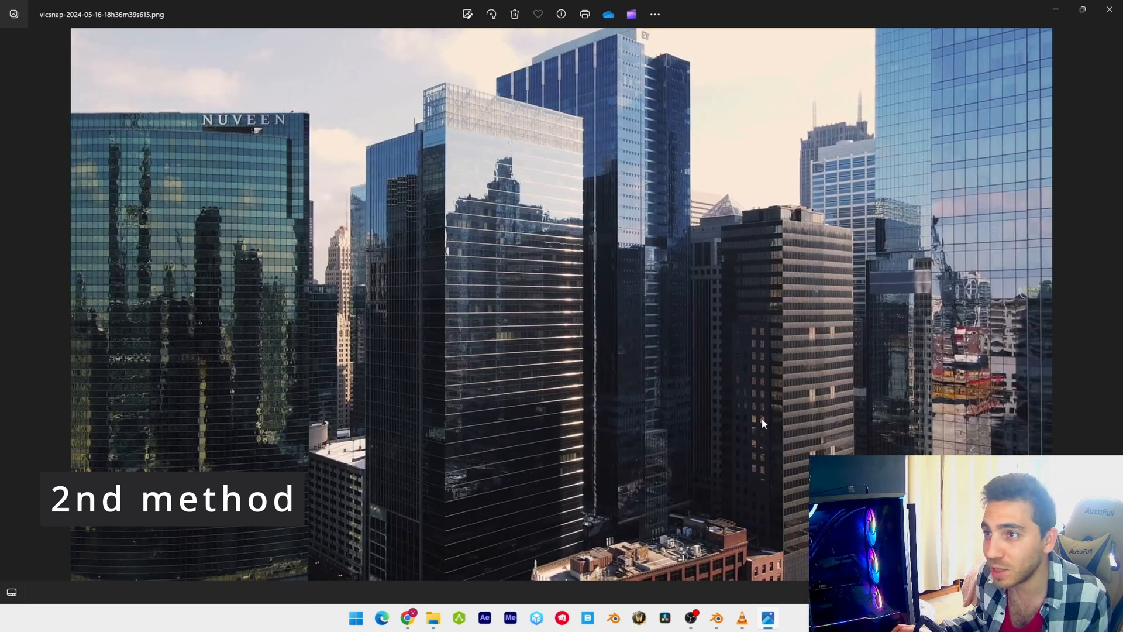
{"action": "right_click", "coordinate": [790, 431]}
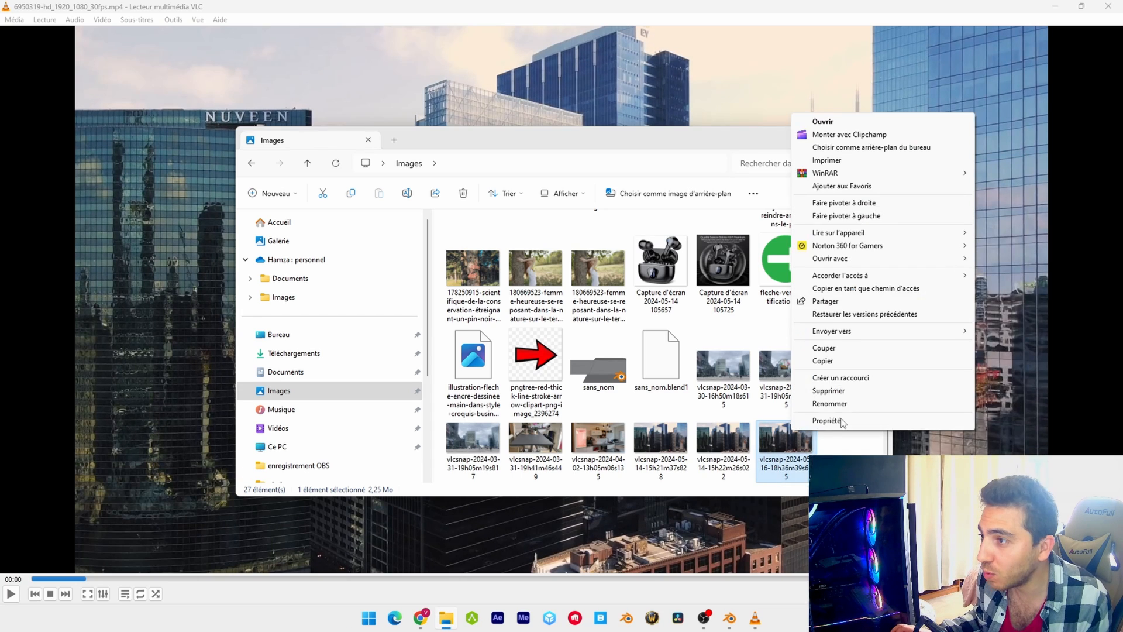
{"action": "left_click", "coordinate": [827, 420]}
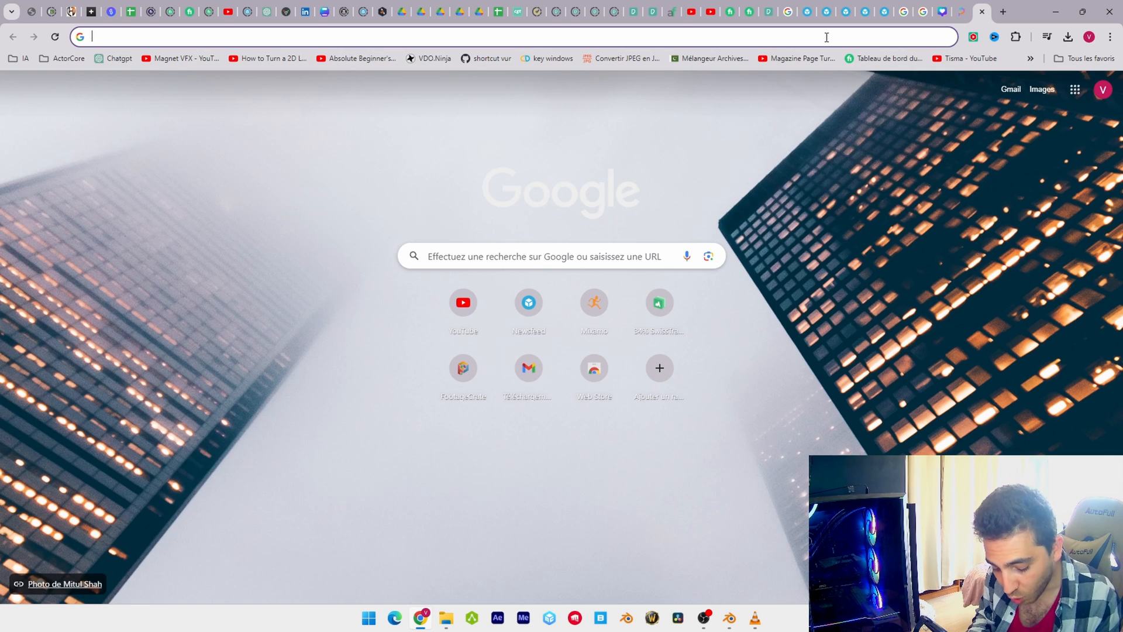
Search the web for "convertir pnj en hdri" and open Convertio's PNG to HDR converter
{"action": "type", "text": "co"}
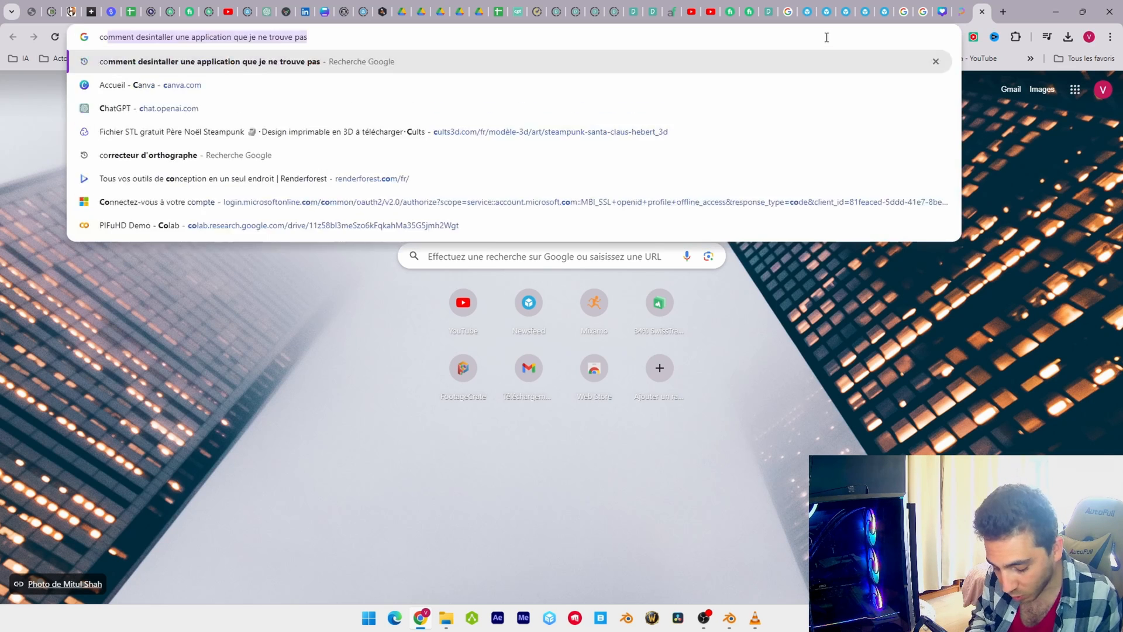
{"action": "type", "text": "nvertir pnj en hdri"}
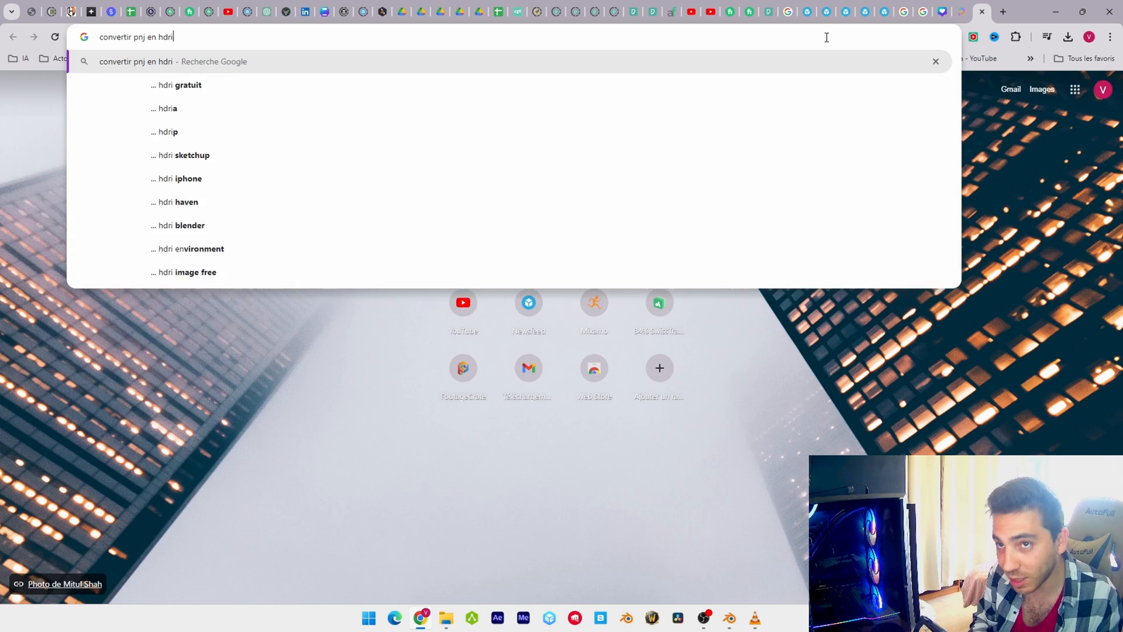
{"action": "key", "text": "Return"}
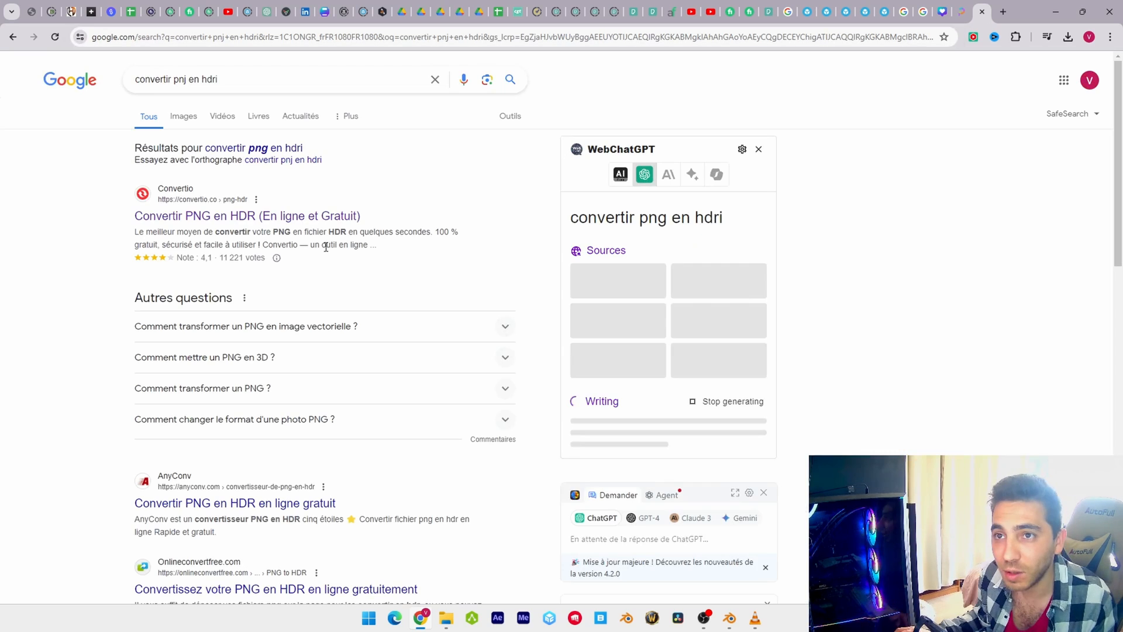
{"action": "left_click", "coordinate": [209, 217]}
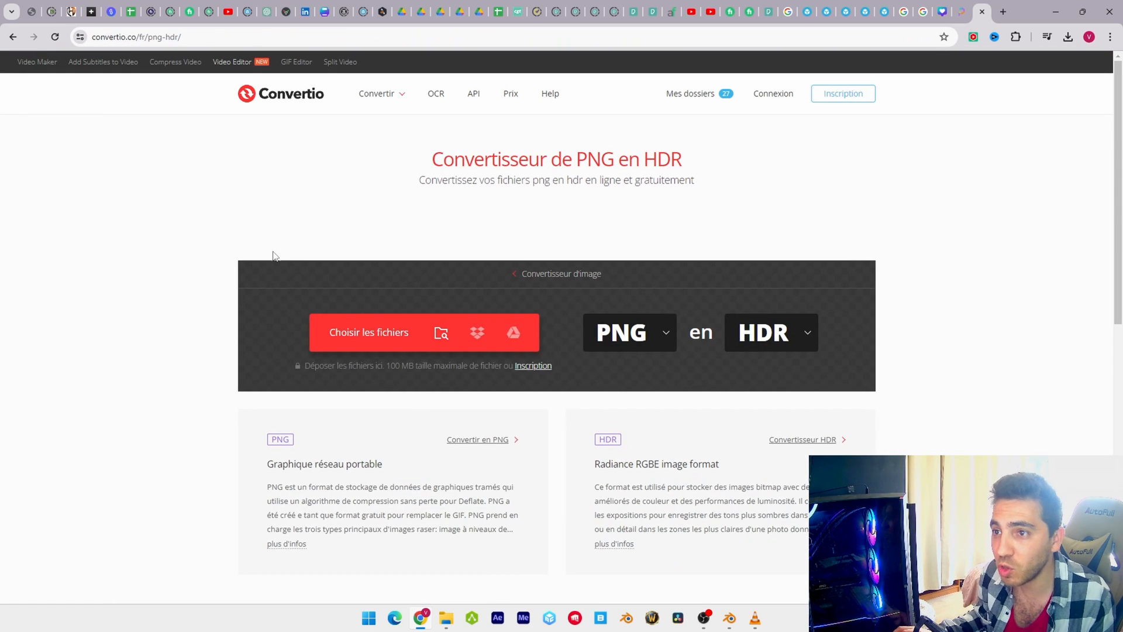
{"action": "left_click", "coordinate": [367, 347]}
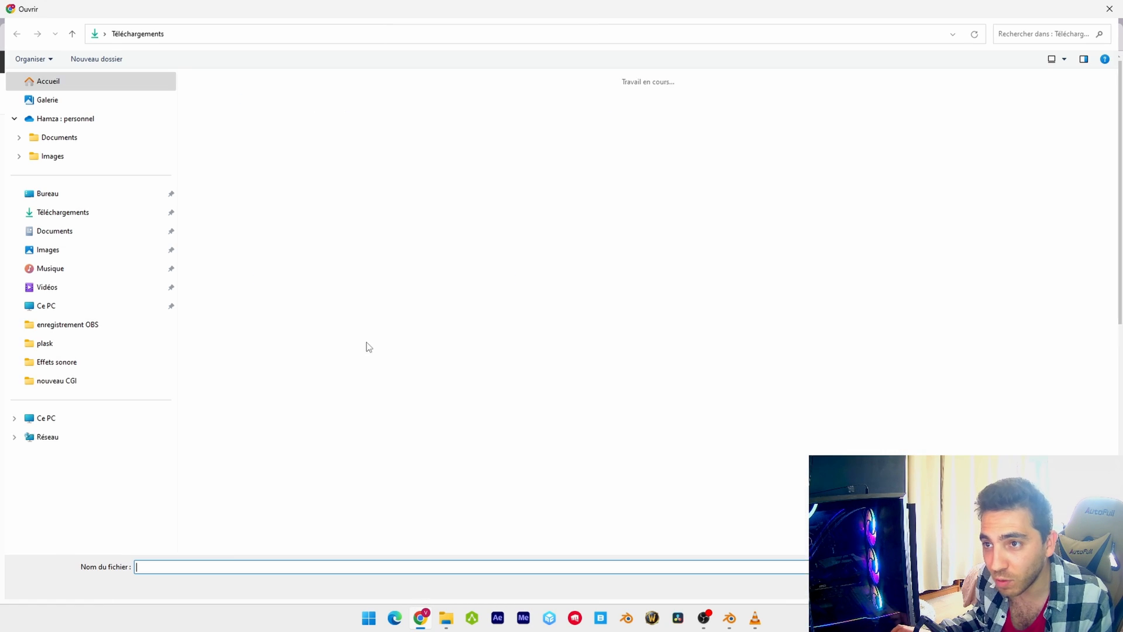
{"action": "left_click", "coordinate": [48, 249]}
{"action": "left_click", "coordinate": [906, 203]}
{"action": "double_click", "coordinate": [907, 203]}
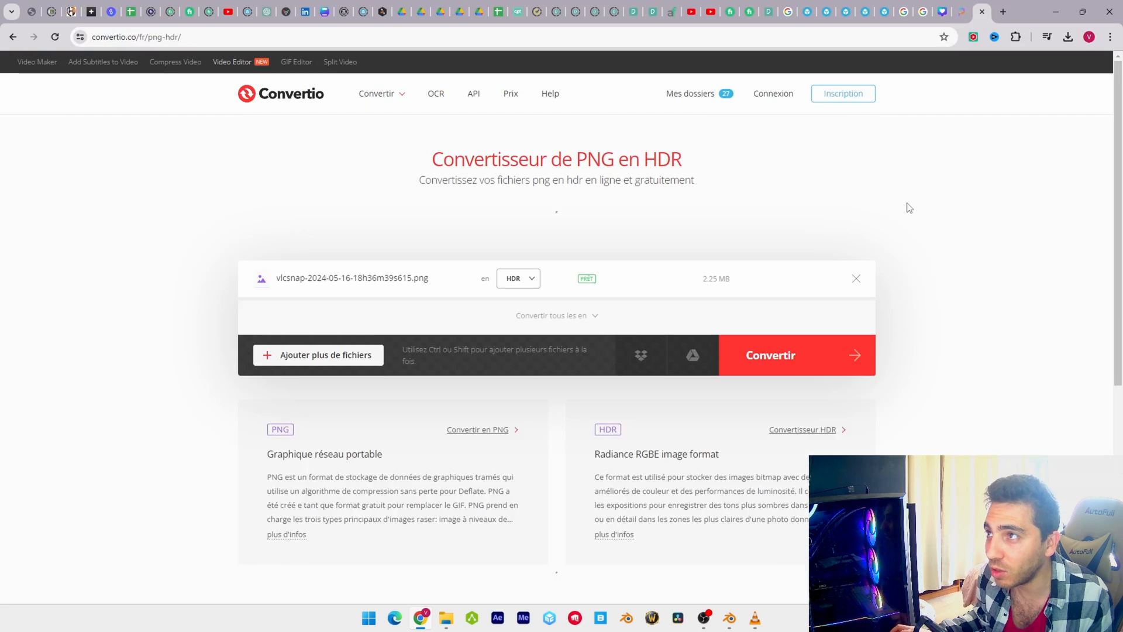
{"action": "left_click", "coordinate": [785, 362]}
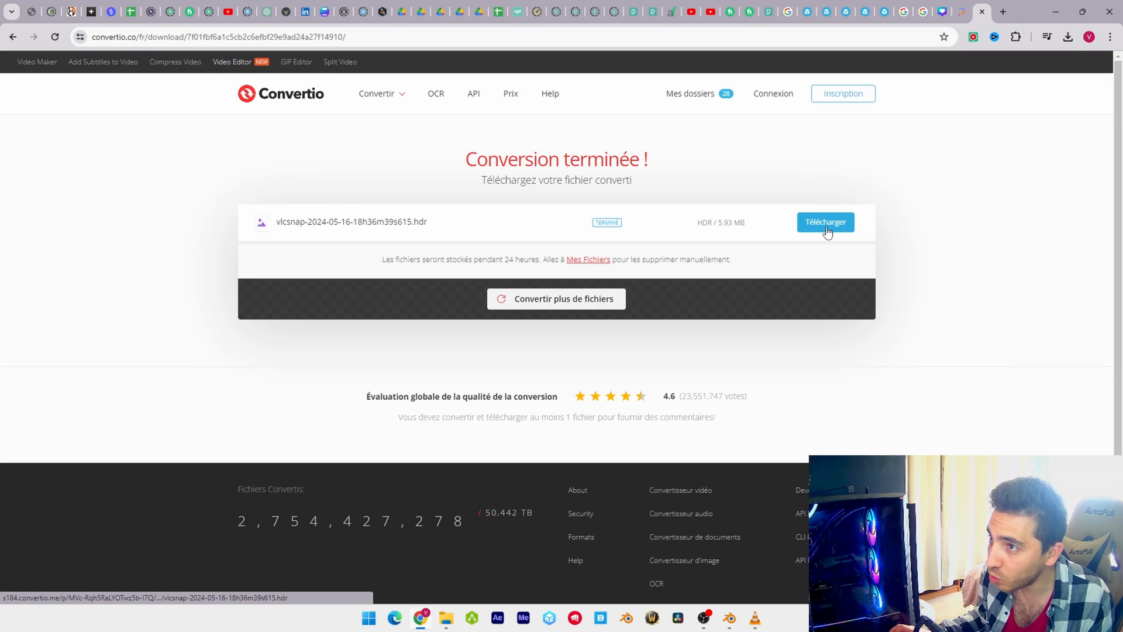
{"action": "left_click", "coordinate": [826, 221]}
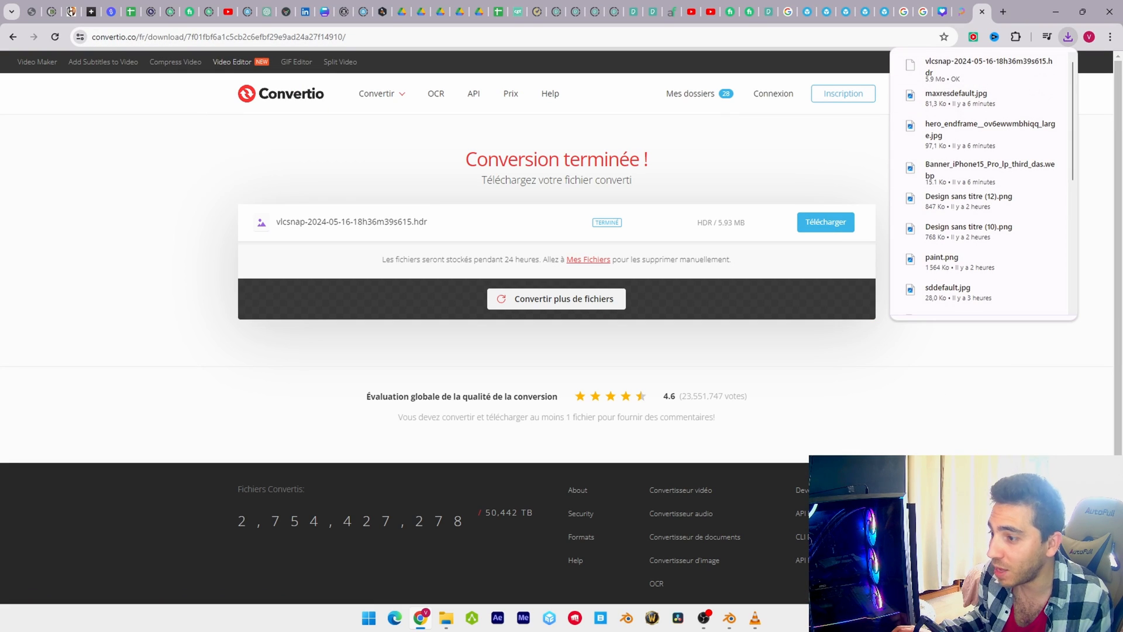
{"action": "mouse_move", "coordinate": [729, 618]}
{"action": "left_click", "coordinate": [755, 590]}
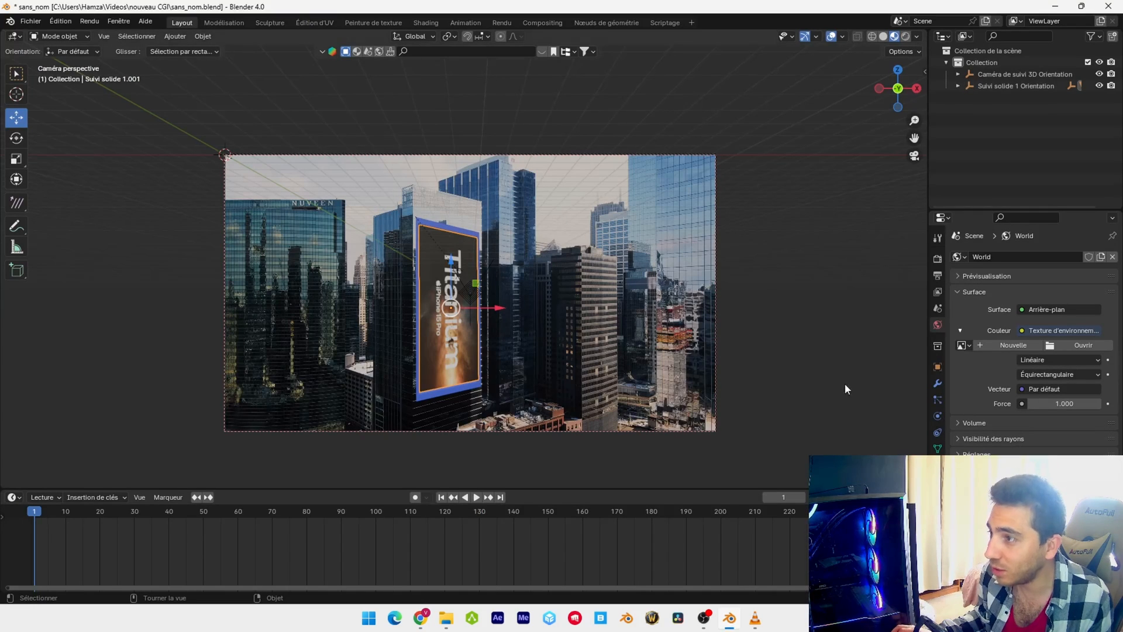
{"action": "left_click", "coordinate": [1085, 343]}
{"action": "left_click", "coordinate": [283, 437]}
{"action": "scroll", "coordinate": [504, 277], "scroll_direction": "down", "scroll_amount": 3}
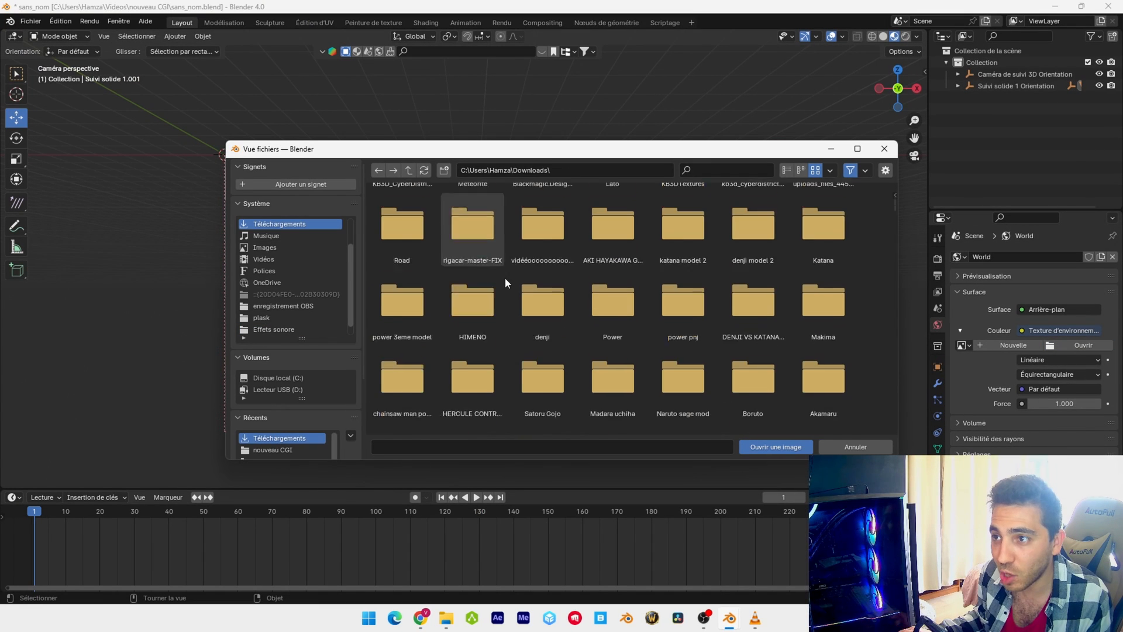
{"action": "scroll", "coordinate": [505, 278], "scroll_direction": "down", "scroll_amount": 5}
{"action": "left_click", "coordinate": [473, 360]}
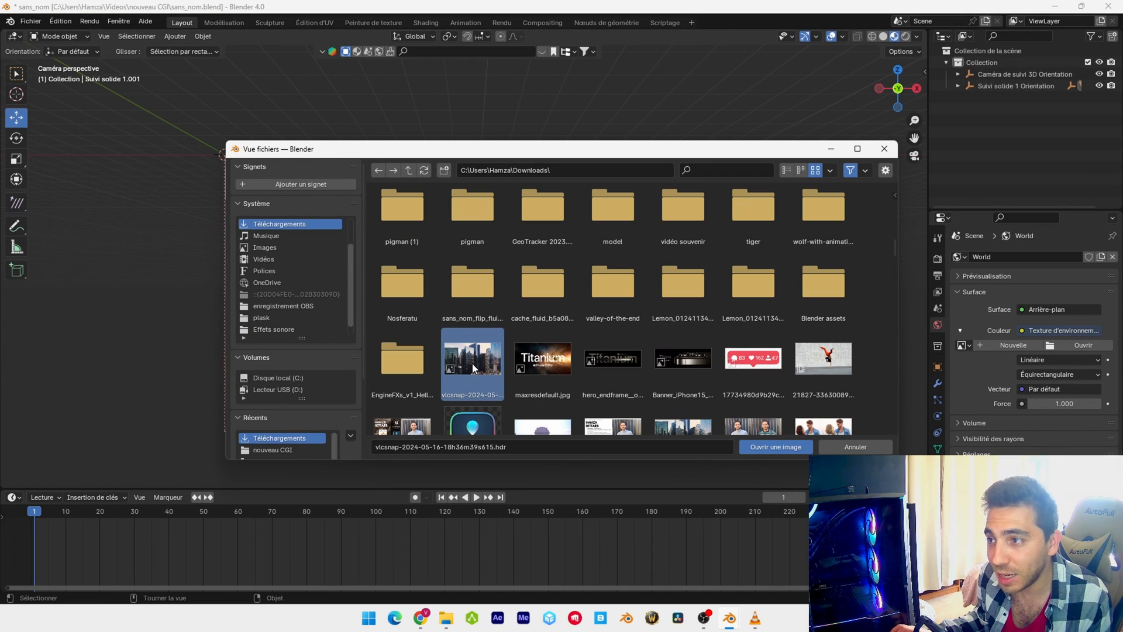
{"action": "left_click", "coordinate": [762, 448]}
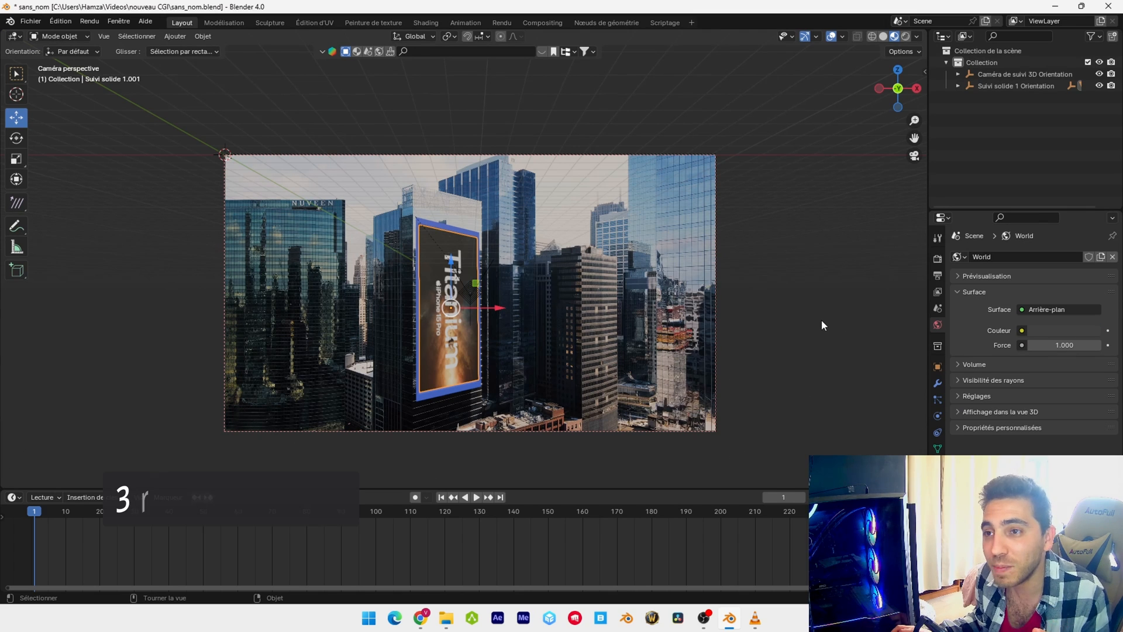
Replace the timeline with an enlarged Asset Browser and show the HDRI catalog
{"action": "left_click", "coordinate": [14, 498]}
{"action": "left_click", "coordinate": [124, 541]}
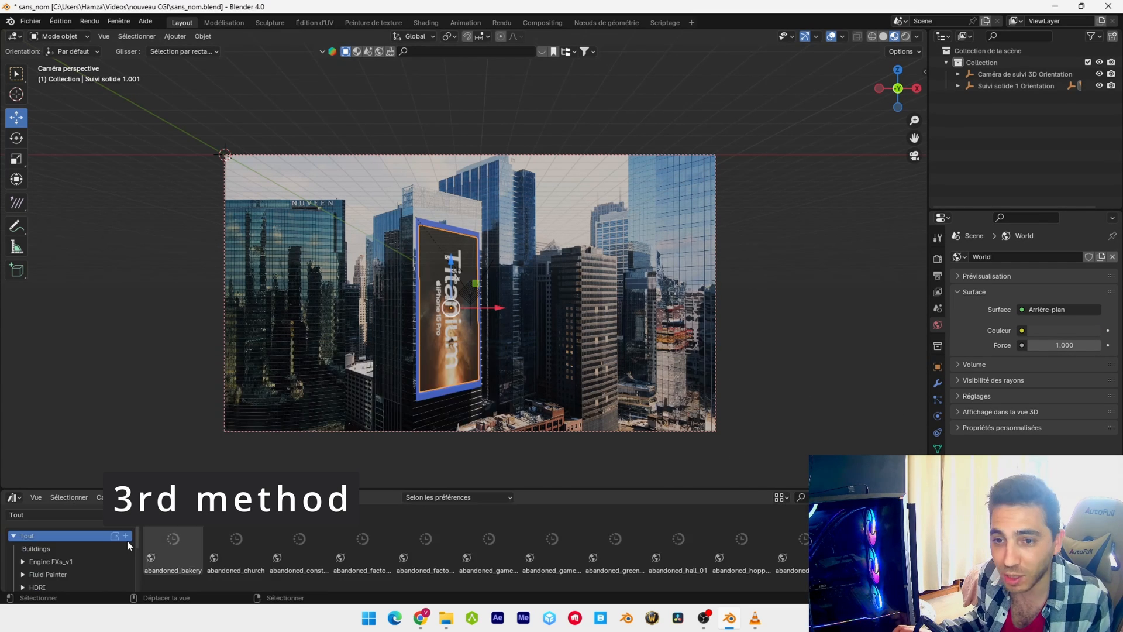
{"action": "left_click_drag", "start_coordinate": [119, 489], "coordinate": [116, 439]}
{"action": "left_click", "coordinate": [38, 539]}
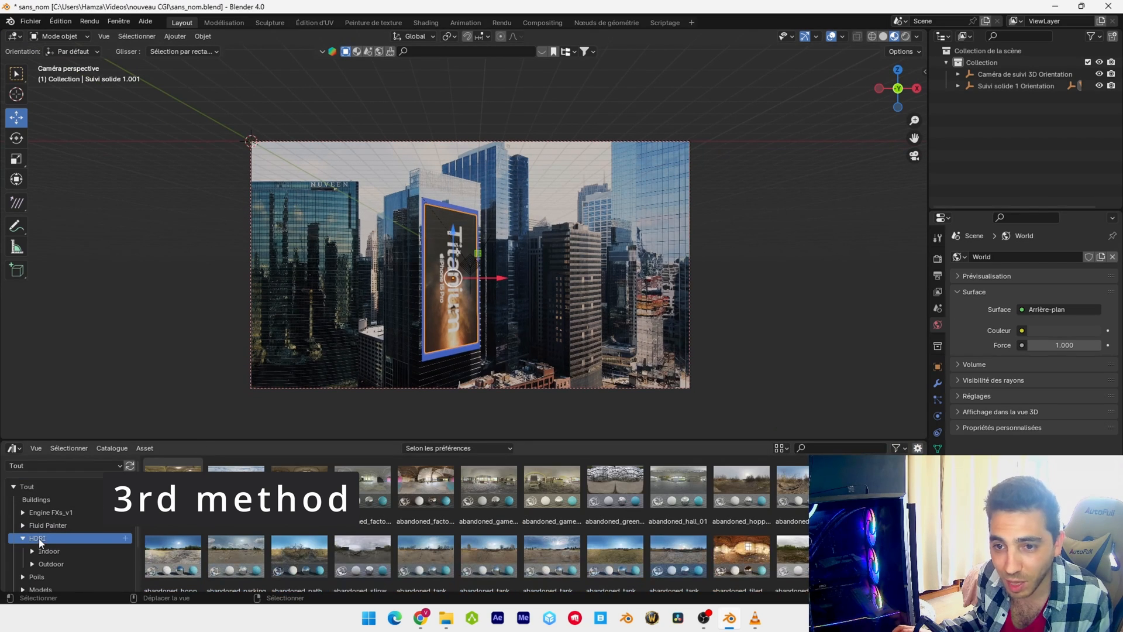
Apply the aristea_wreck_puresky HDRI asset to the scene's World and open its list of available resolutions
{"action": "scroll", "coordinate": [301, 539], "scroll_direction": "down", "scroll_amount": 5}
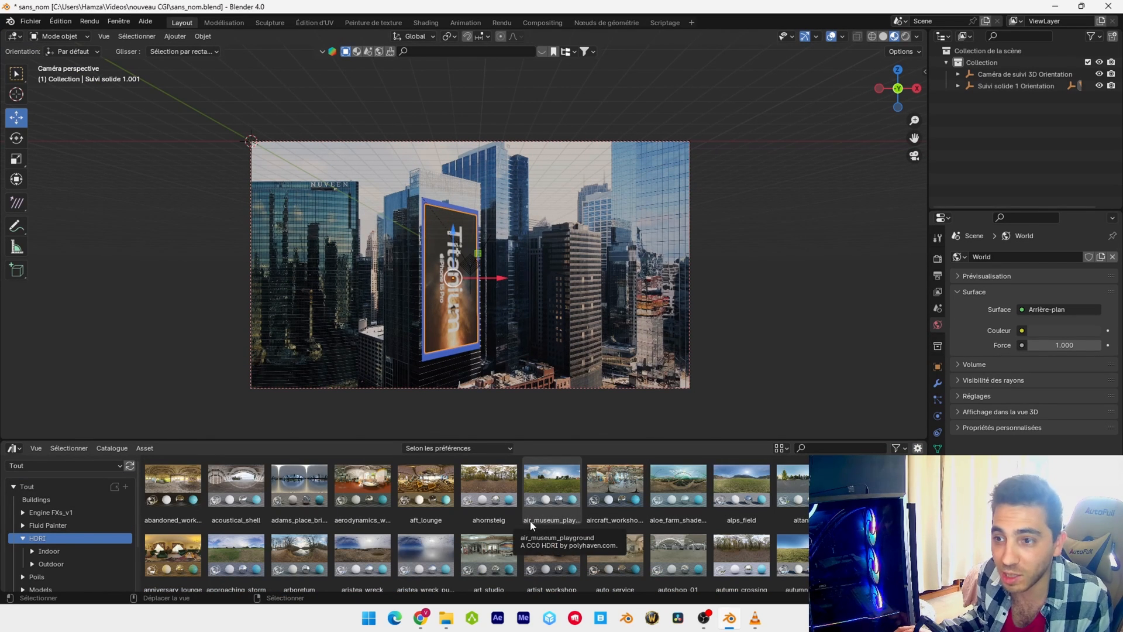
{"action": "scroll", "coordinate": [413, 527], "scroll_direction": "down", "scroll_amount": 1}
{"action": "left_click_drag", "start_coordinate": [413, 527], "coordinate": [683, 342]}
{"action": "left_click_drag", "start_coordinate": [761, 260], "coordinate": [761, 259]}
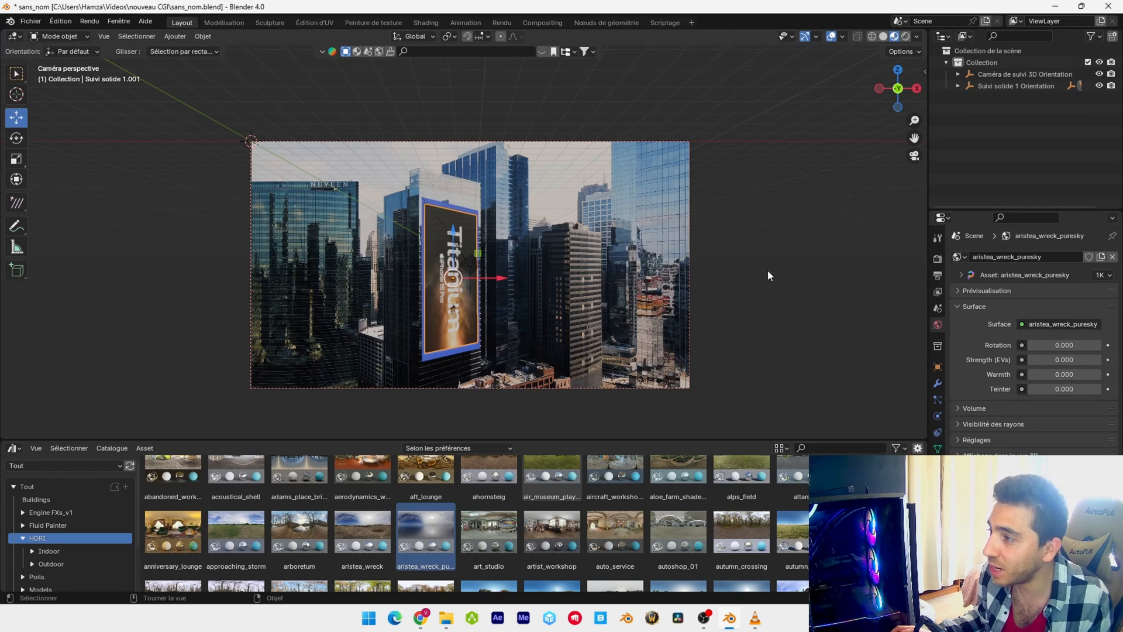
{"action": "left_click", "coordinate": [1107, 276]}
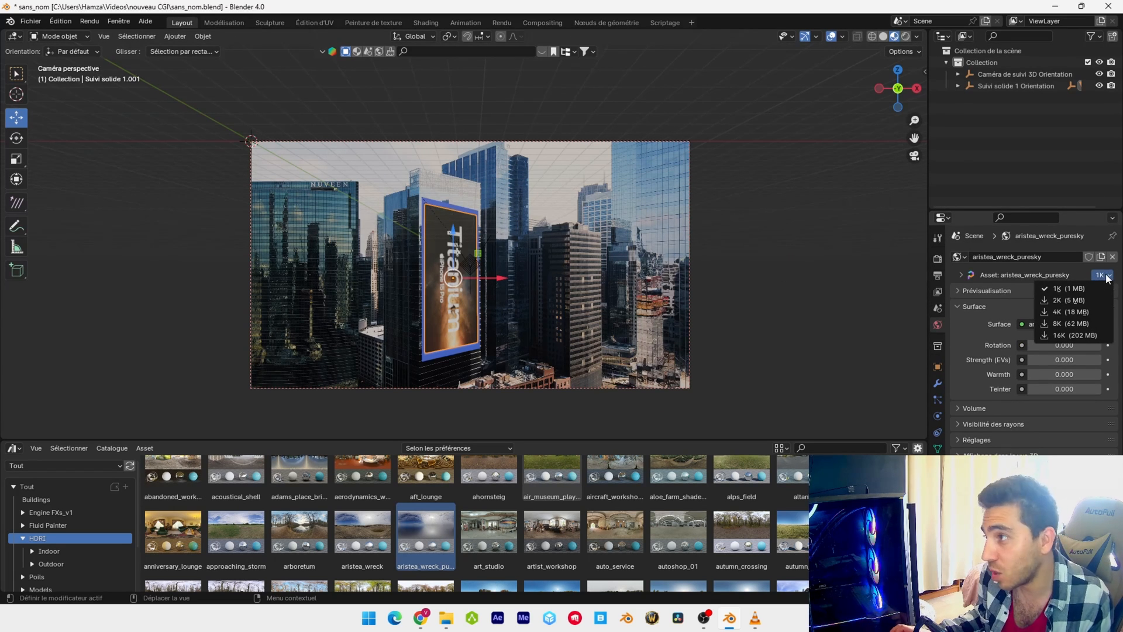
Preview the scene in rendered shading and change the Asset Browser area back to the Timeline
{"action": "left_click", "coordinate": [904, 34]}
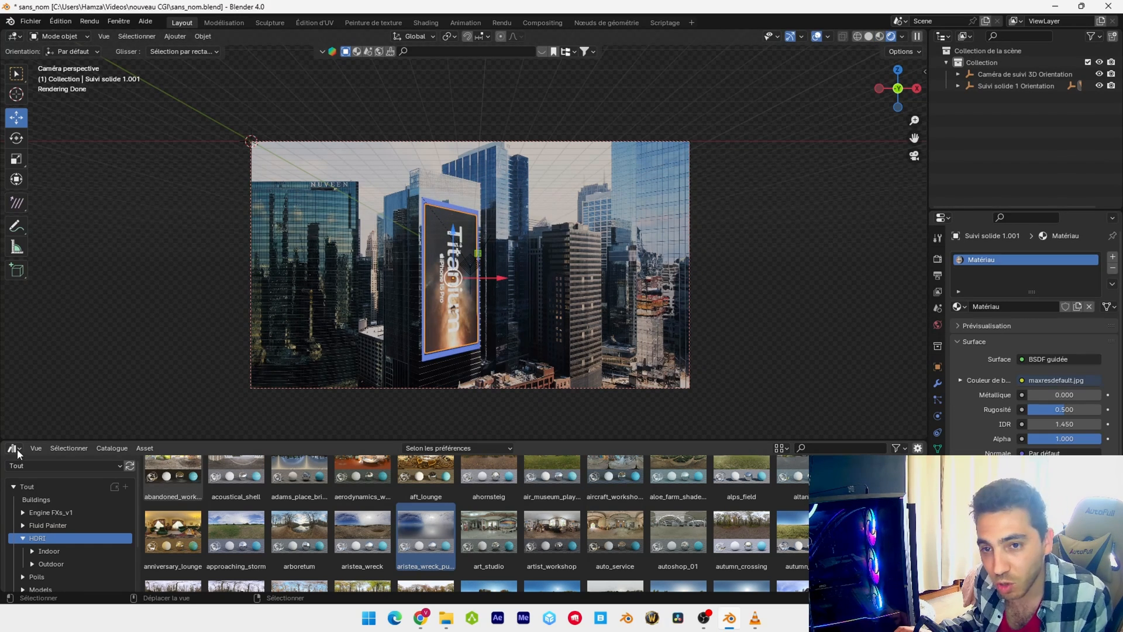
{"action": "left_click", "coordinate": [16, 449]}
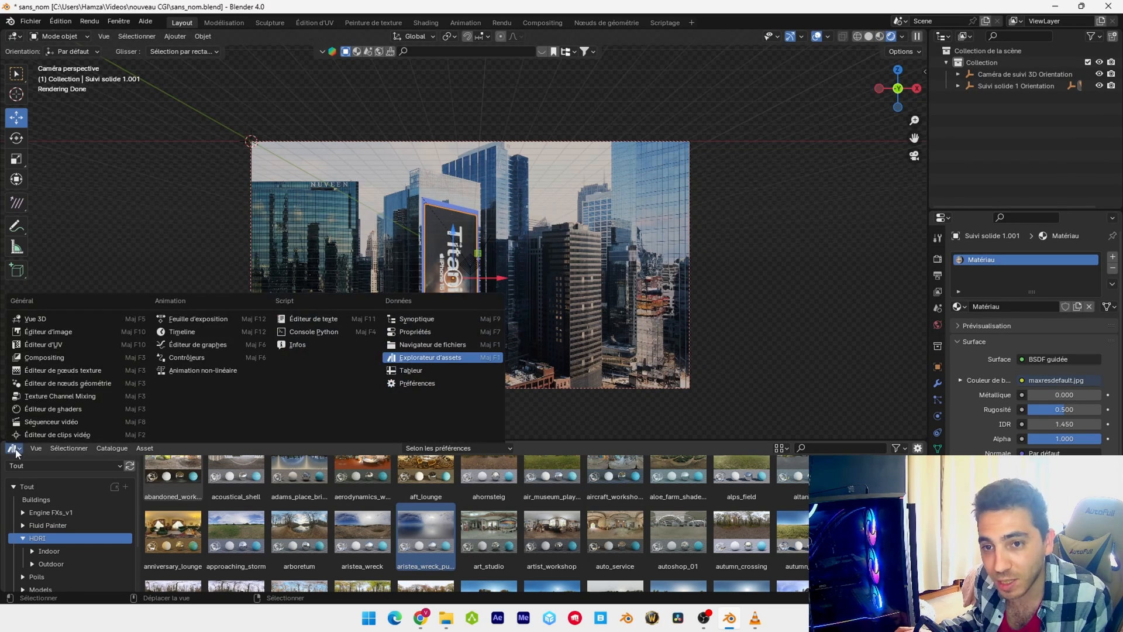
{"action": "left_click", "coordinate": [186, 332]}
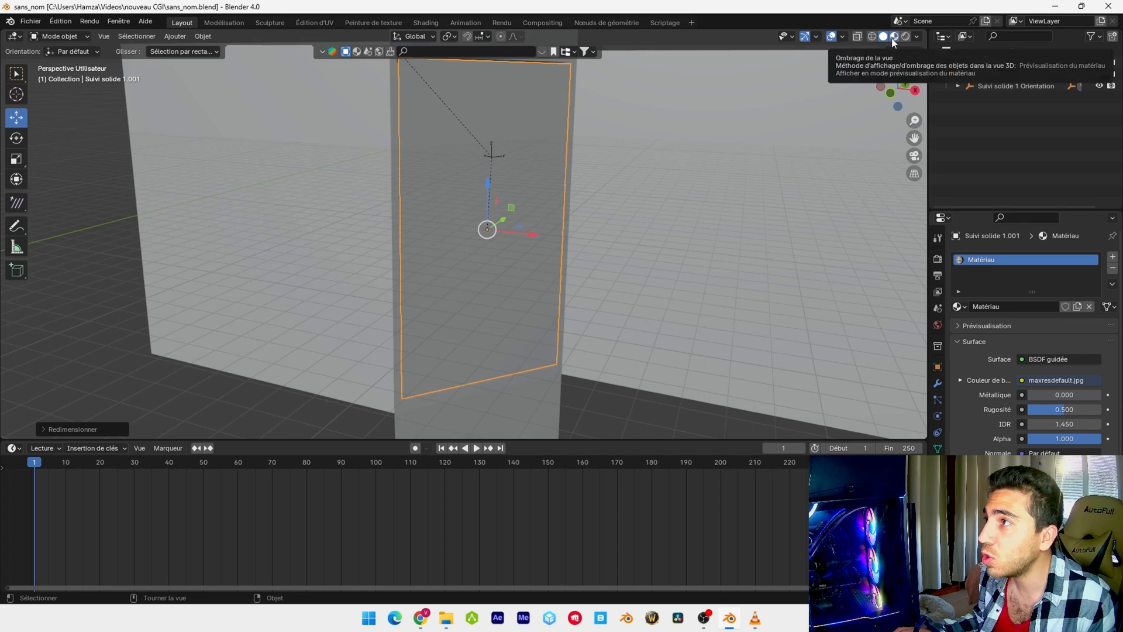
Switch to material preview shading, enter Edit Mode on the textured front panel and select its whole mesh
{"action": "left_click", "coordinate": [893, 37]}
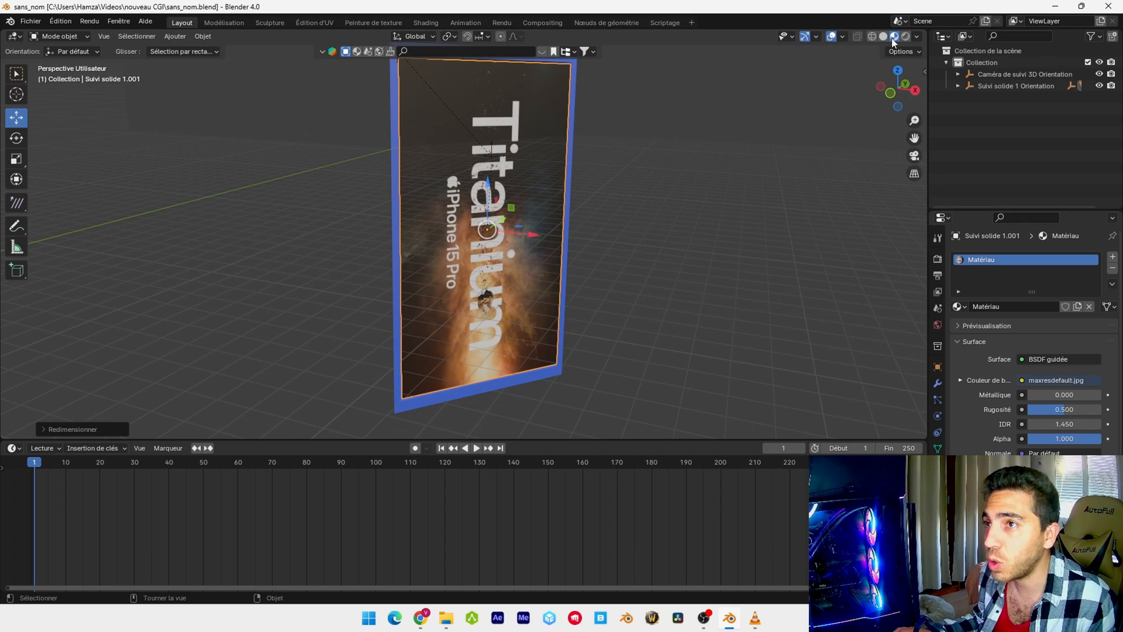
{"action": "left_click", "coordinate": [75, 39]}
{"action": "left_click", "coordinate": [79, 63]}
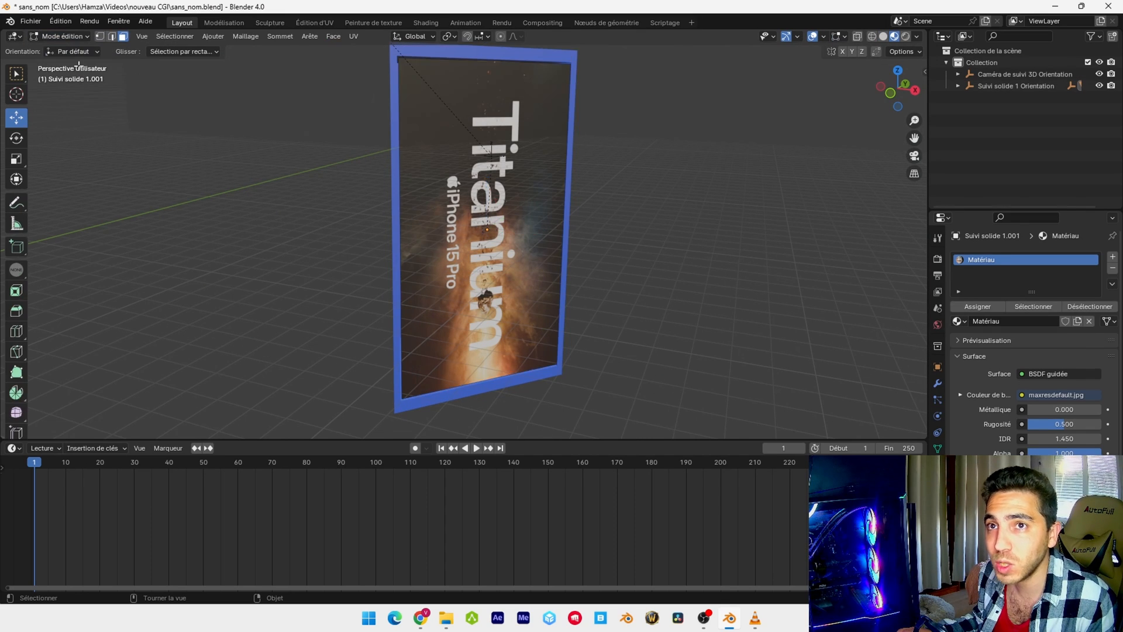
{"action": "middle_click_drag", "start_coordinate": [611, 213], "coordinate": [613, 248], "text": "shift"}
{"action": "key", "text": "a"}
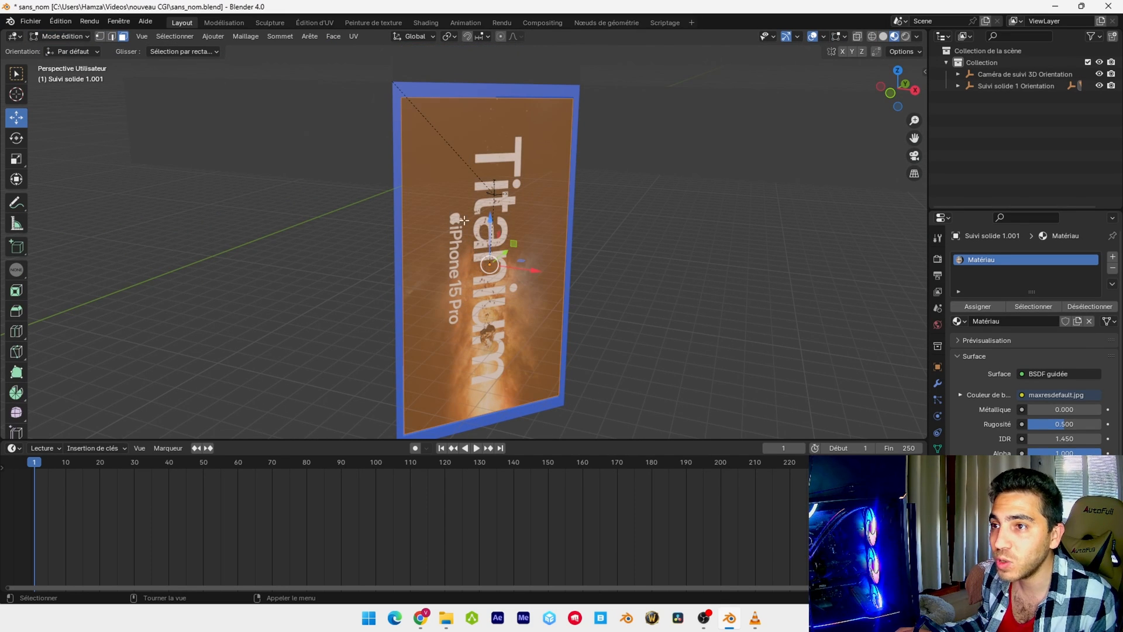
{"action": "middle_click_drag", "start_coordinate": [531, 225], "coordinate": [366, 256]}
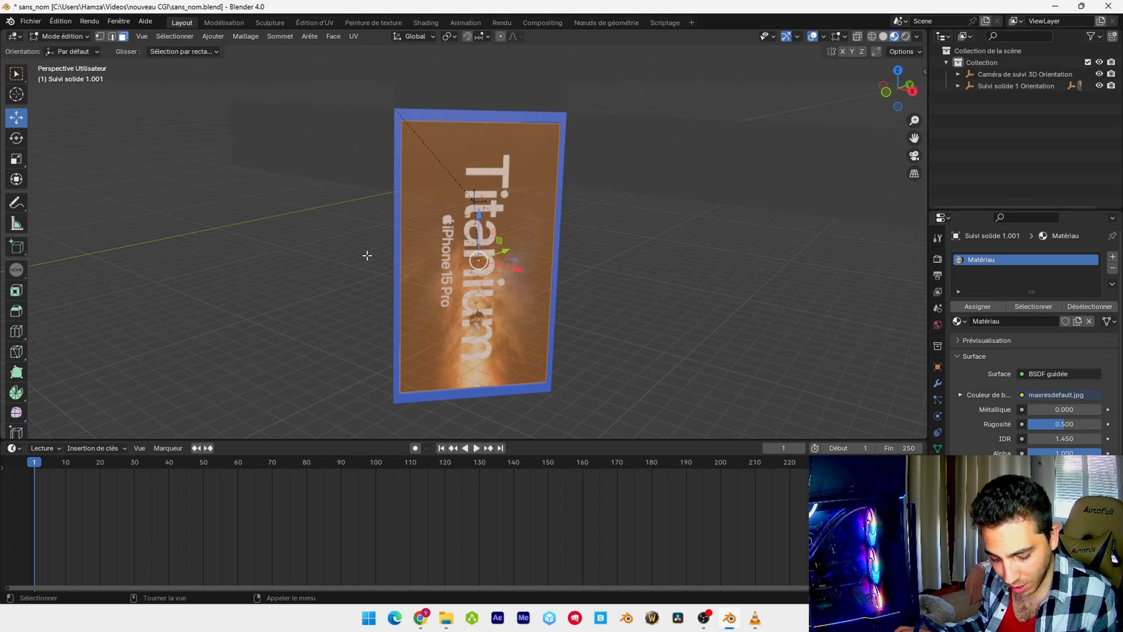
Add 100 evenly spaced horizontal loop cuts across the front panel
{"action": "key", "text": "ctrl+r"}
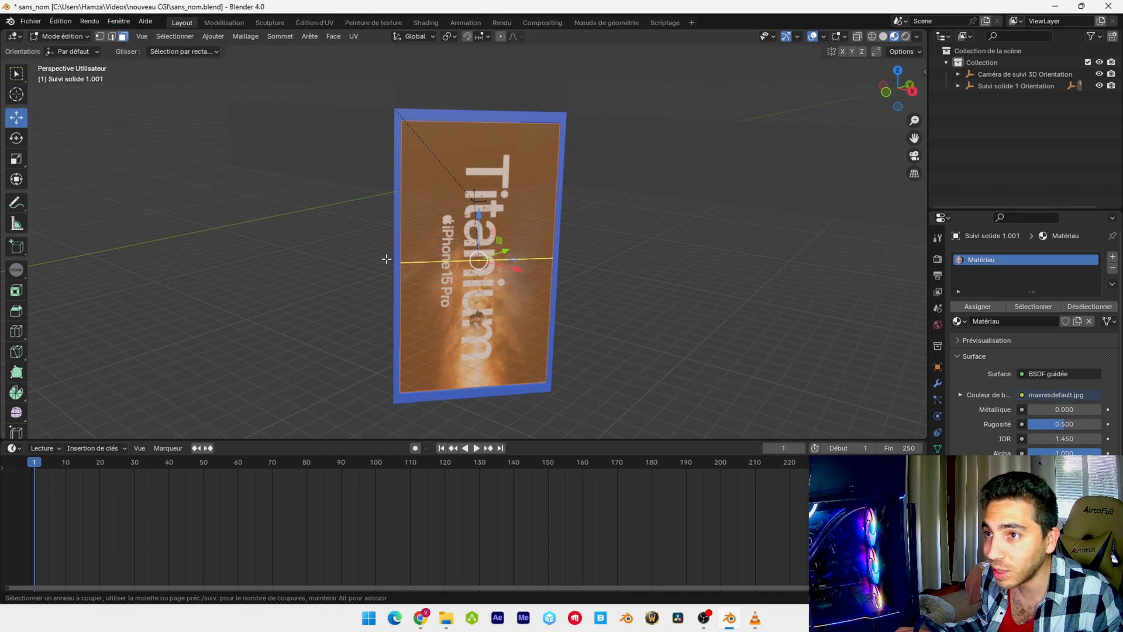
{"action": "scroll", "coordinate": [386, 259], "scroll_direction": "up", "scroll_amount": 11}
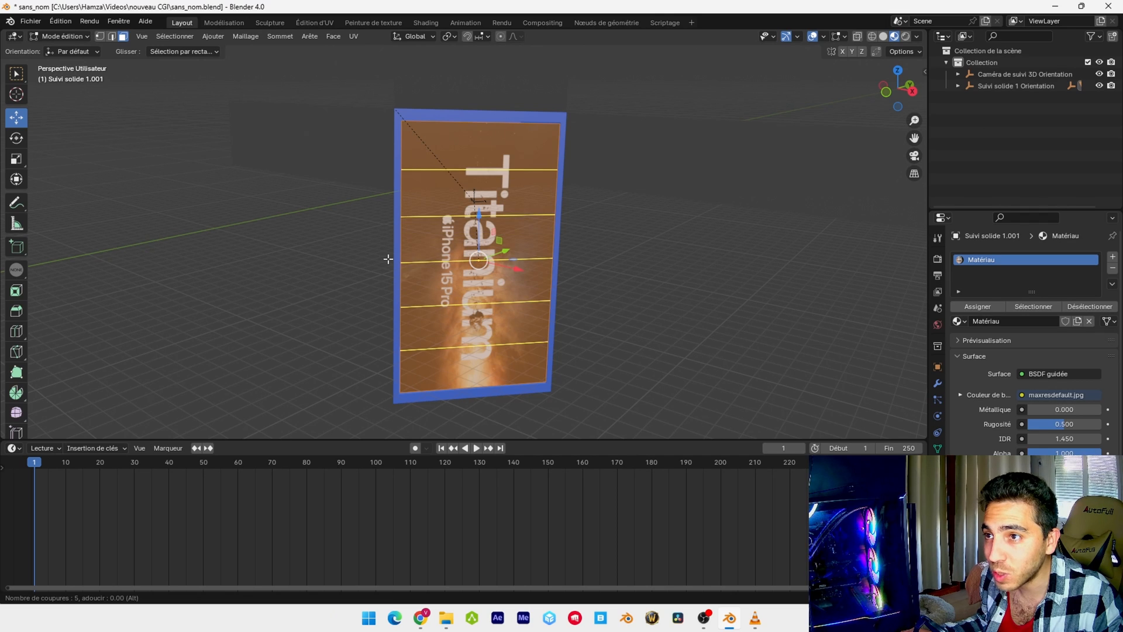
{"action": "scroll", "coordinate": [387, 259], "scroll_direction": "up", "scroll_amount": 2}
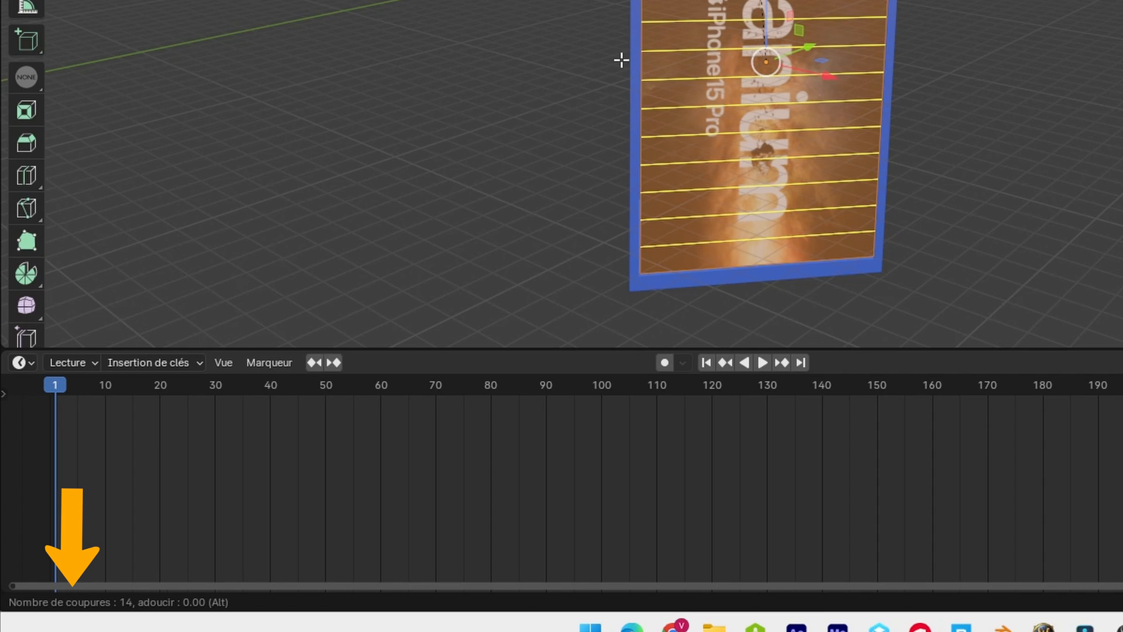
{"action": "scroll", "coordinate": [621, 59], "scroll_direction": "up", "scroll_amount": 16}
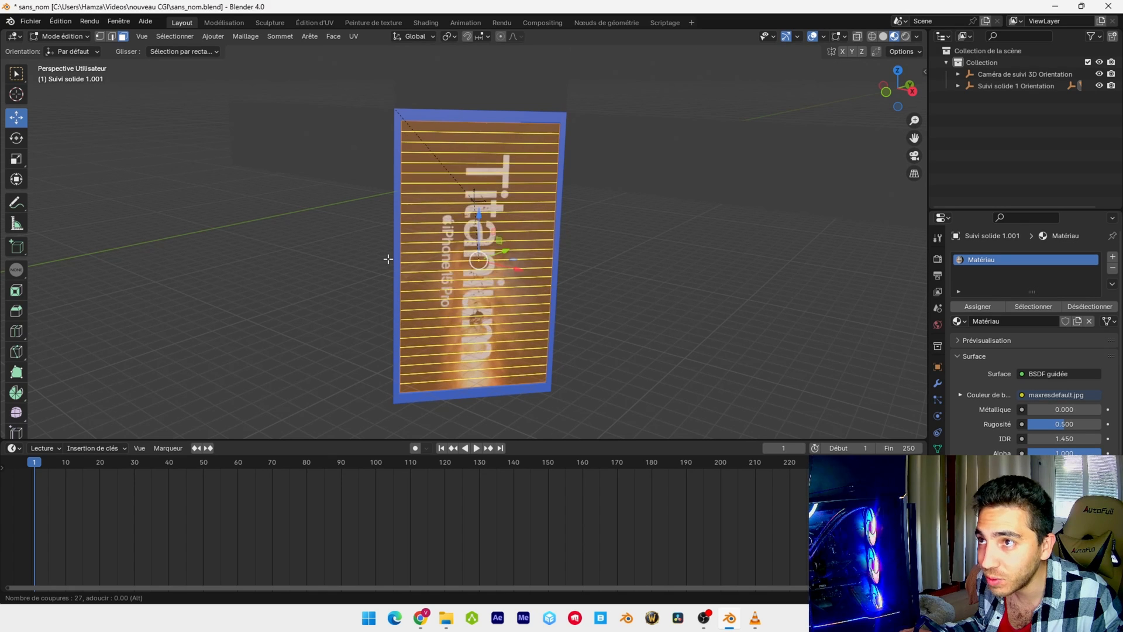
{"action": "scroll", "coordinate": [388, 259], "scroll_direction": "up", "scroll_amount": 20}
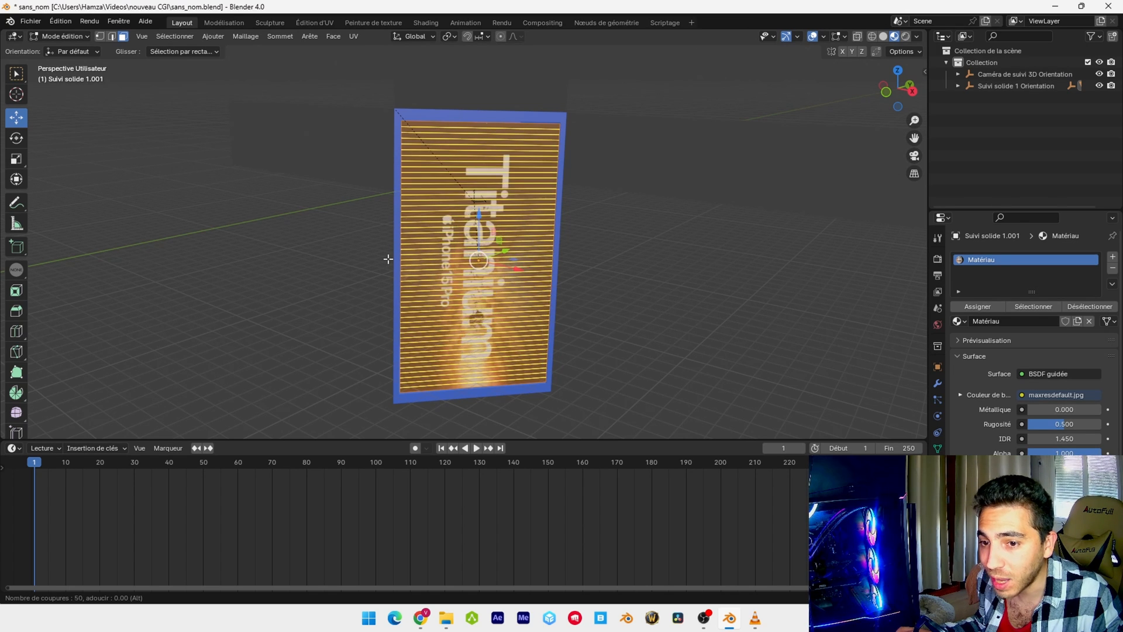
{"action": "scroll", "coordinate": [387, 259], "scroll_direction": "up", "scroll_amount": 20}
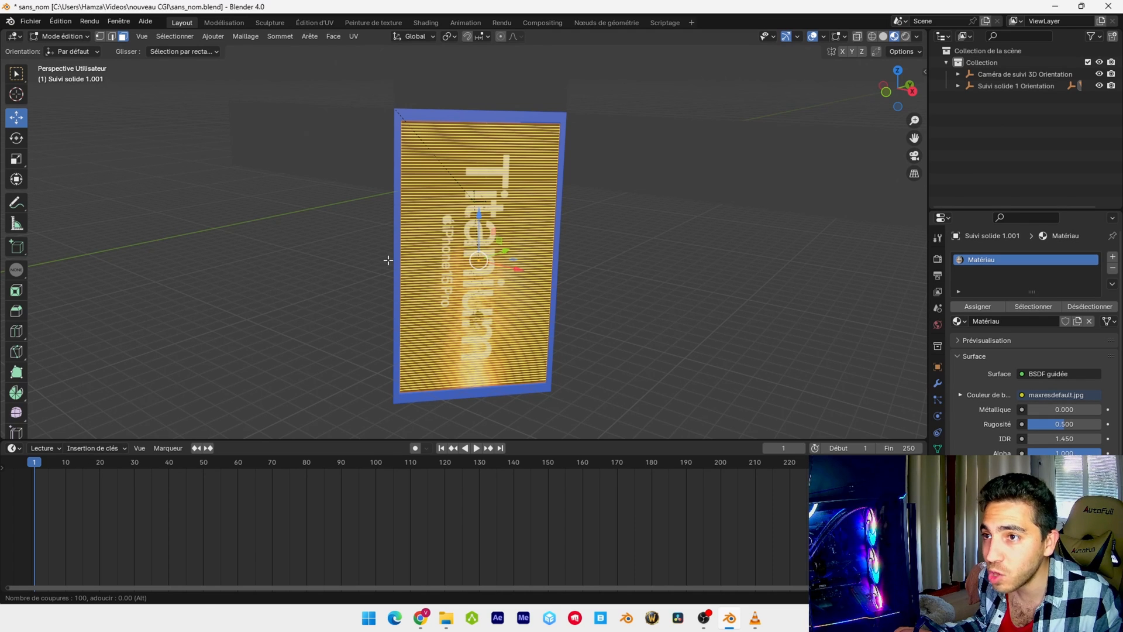
{"action": "left_click", "coordinate": [388, 260]}
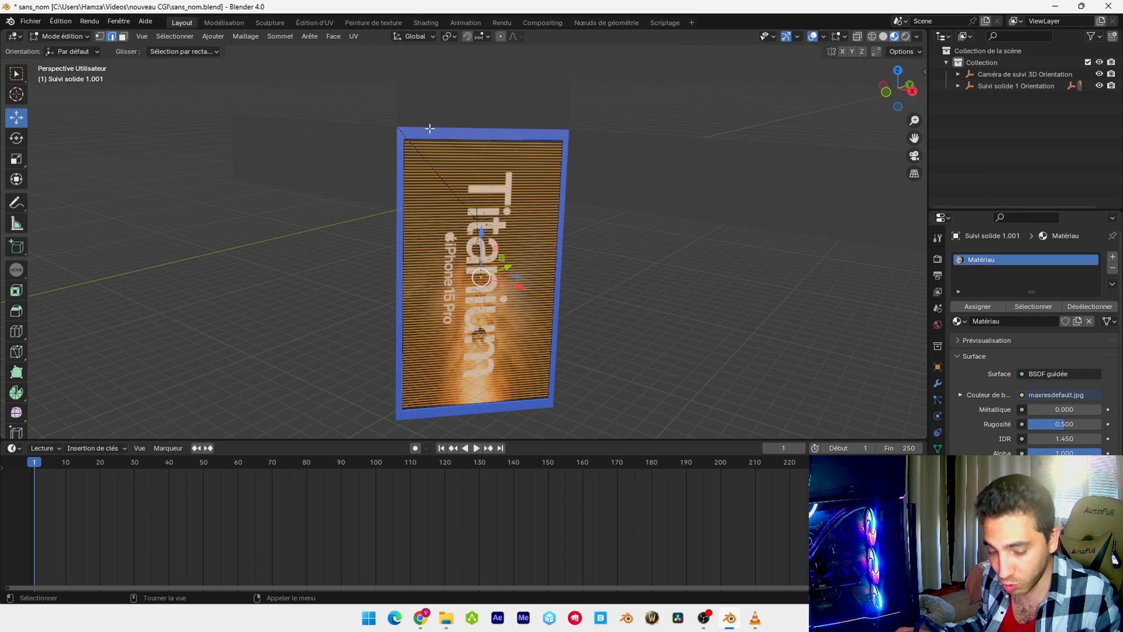
Add 50 evenly spaced vertical loop cuts to the front panel
{"action": "key", "text": "ctrl+r"}
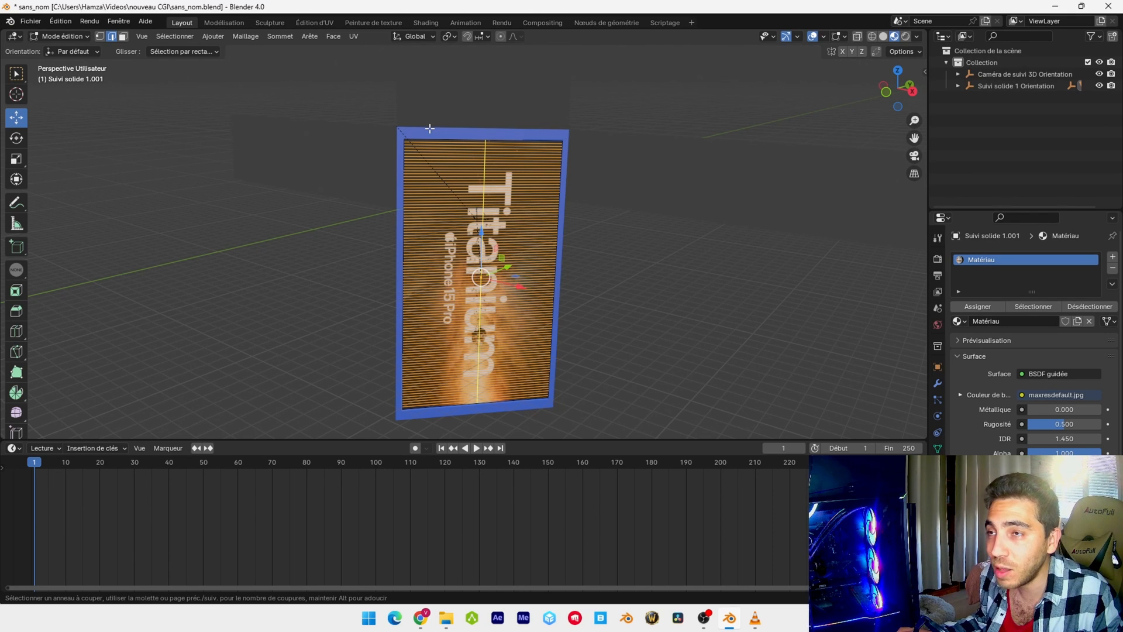
{"action": "scroll", "coordinate": [430, 128], "scroll_direction": "up", "scroll_amount": 18}
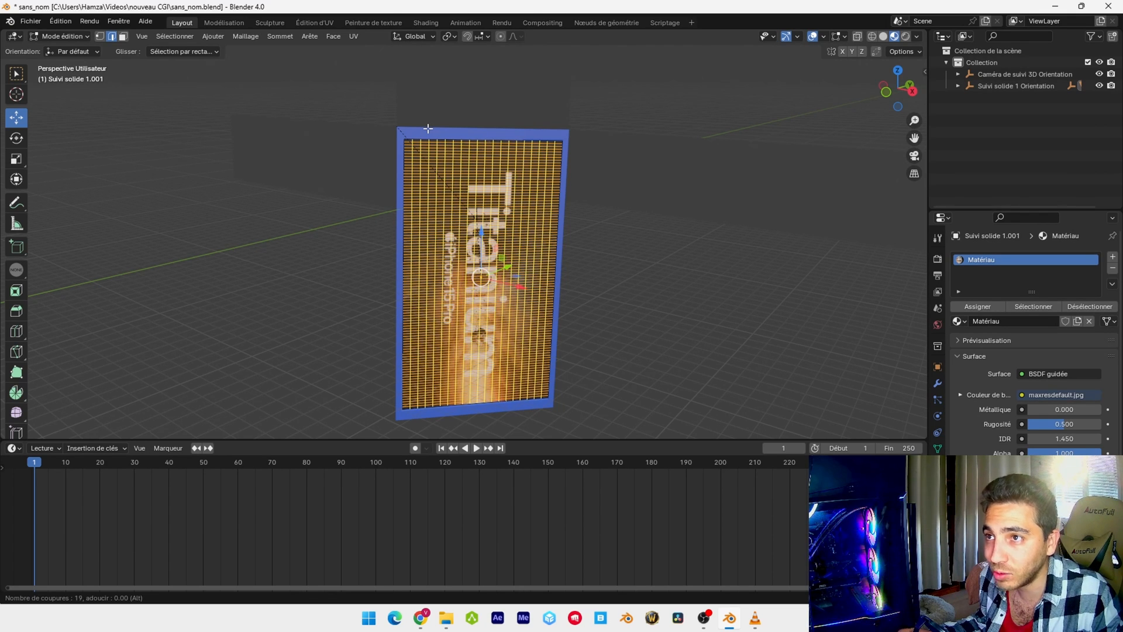
{"action": "scroll", "coordinate": [428, 128], "scroll_direction": "up", "scroll_amount": 20}
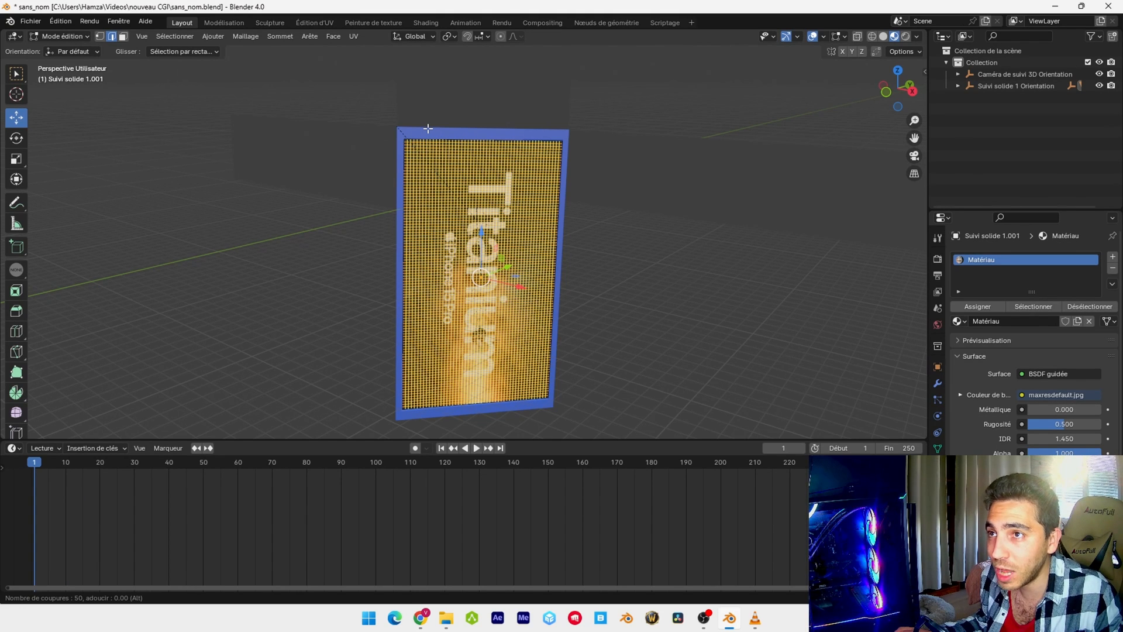
{"action": "left_click", "coordinate": [428, 129]}
{"action": "left_click", "coordinate": [510, 121]}
{"action": "scroll", "coordinate": [511, 121], "scroll_direction": "up", "scroll_amount": 1}
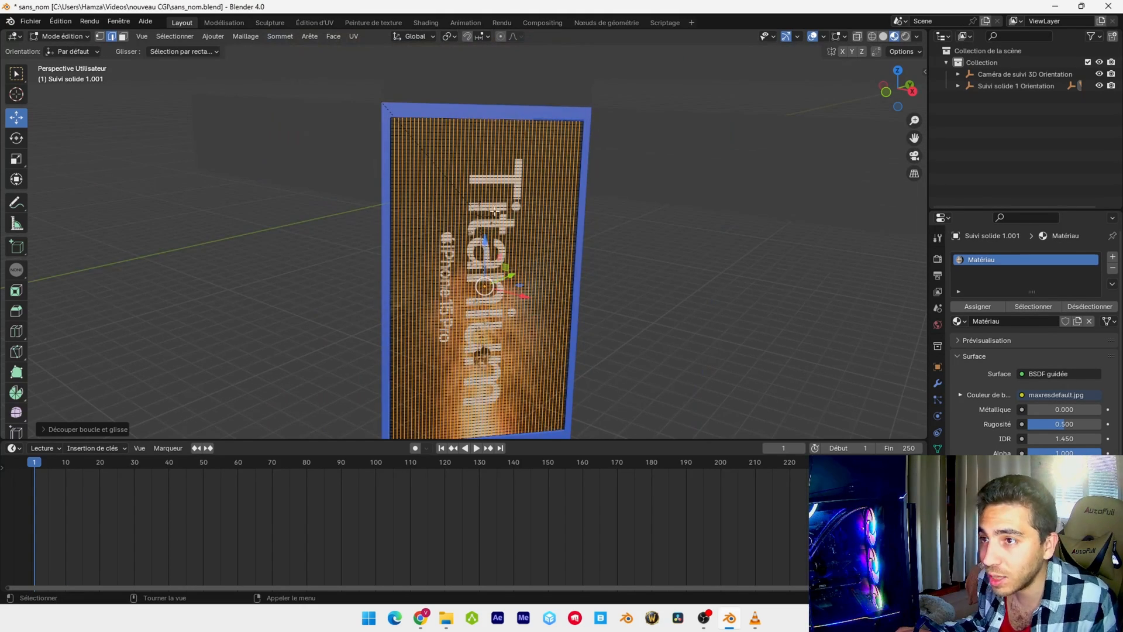
{"action": "scroll", "coordinate": [494, 211], "scroll_direction": "up", "scroll_amount": 4}
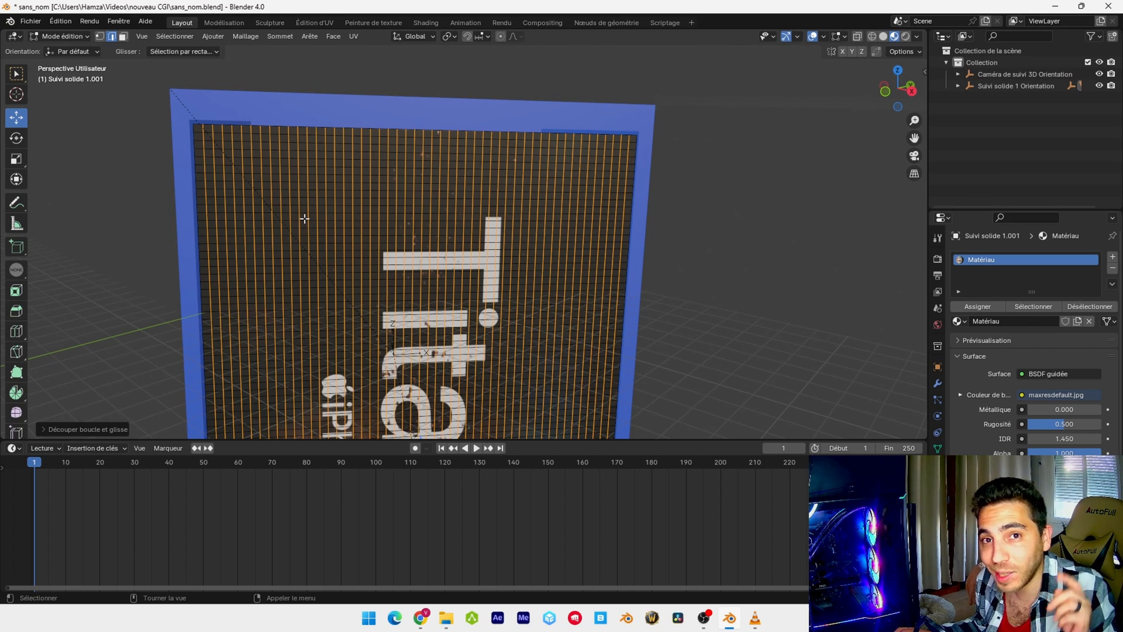
{"action": "scroll", "coordinate": [440, 201], "scroll_direction": "up", "scroll_amount": 2}
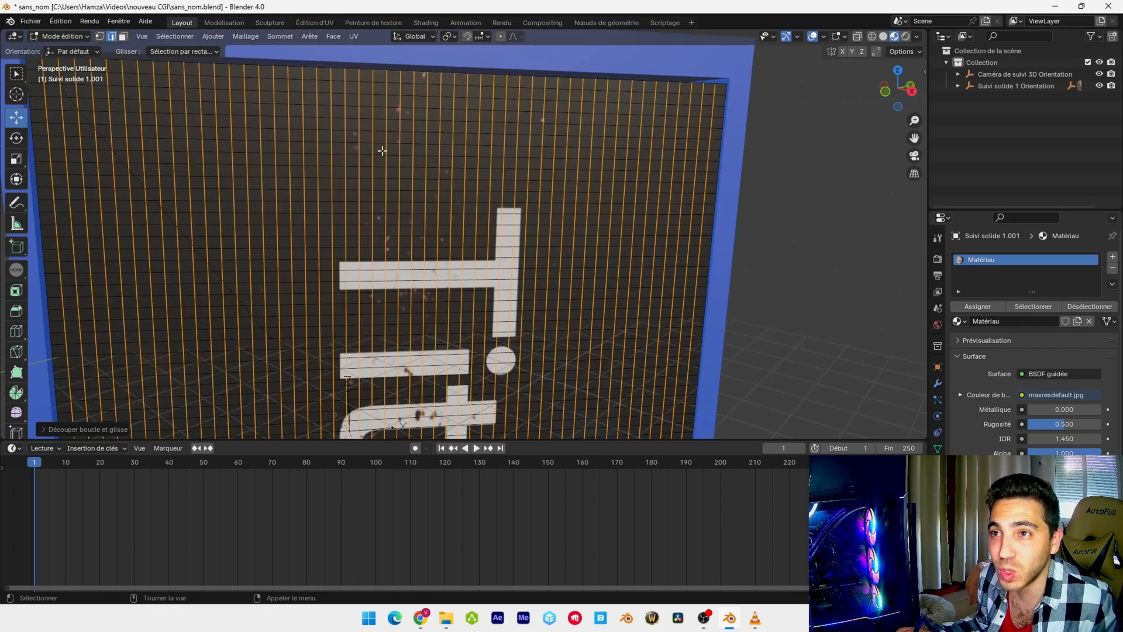
{"action": "scroll", "coordinate": [445, 215], "scroll_direction": "down", "scroll_amount": 1}
{"action": "scroll", "coordinate": [448, 214], "scroll_direction": "down", "scroll_amount": 1}
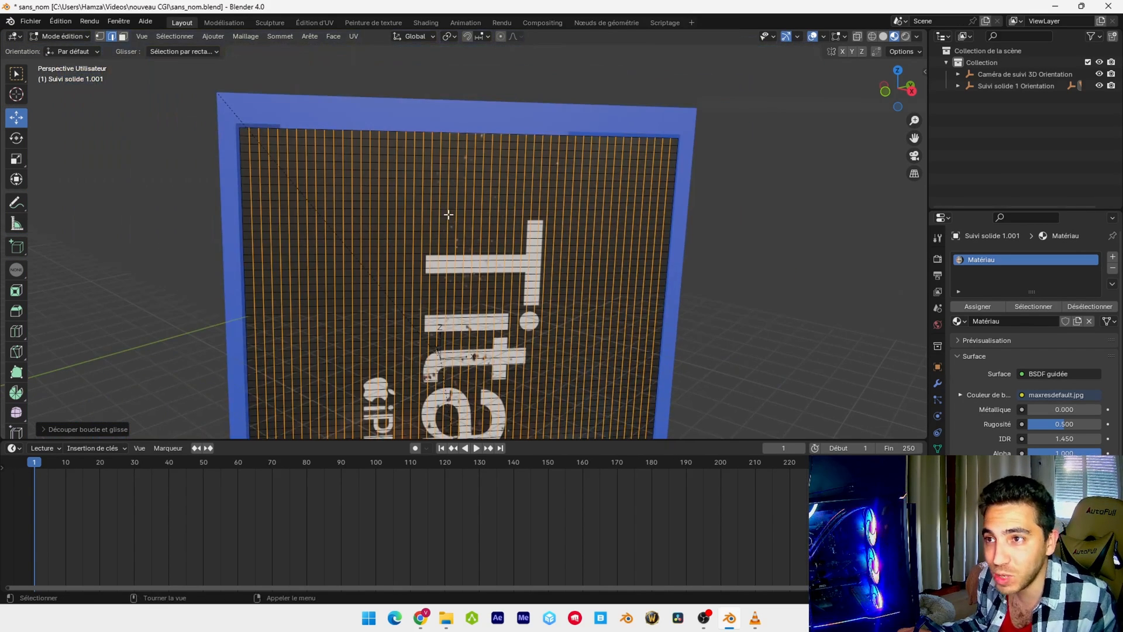
{"action": "scroll", "coordinate": [448, 215], "scroll_direction": "down", "scroll_amount": 2}
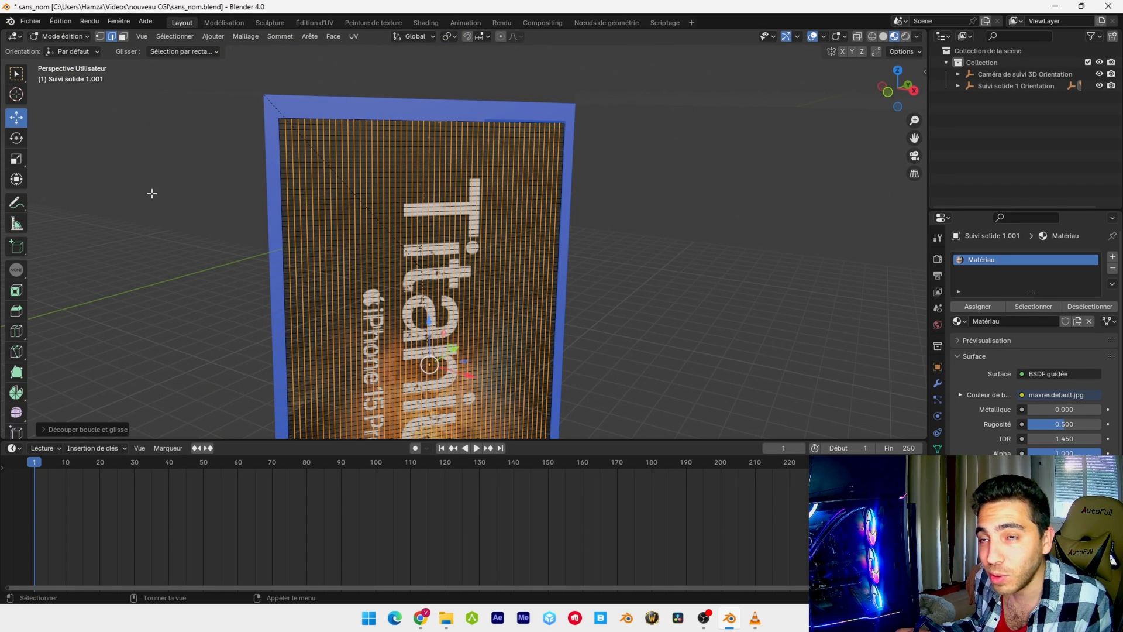
Return to Object Mode, add Cloth physics to the front panel, and play the simulation, then reset it to frame 1
{"action": "key", "text": "Tab"}
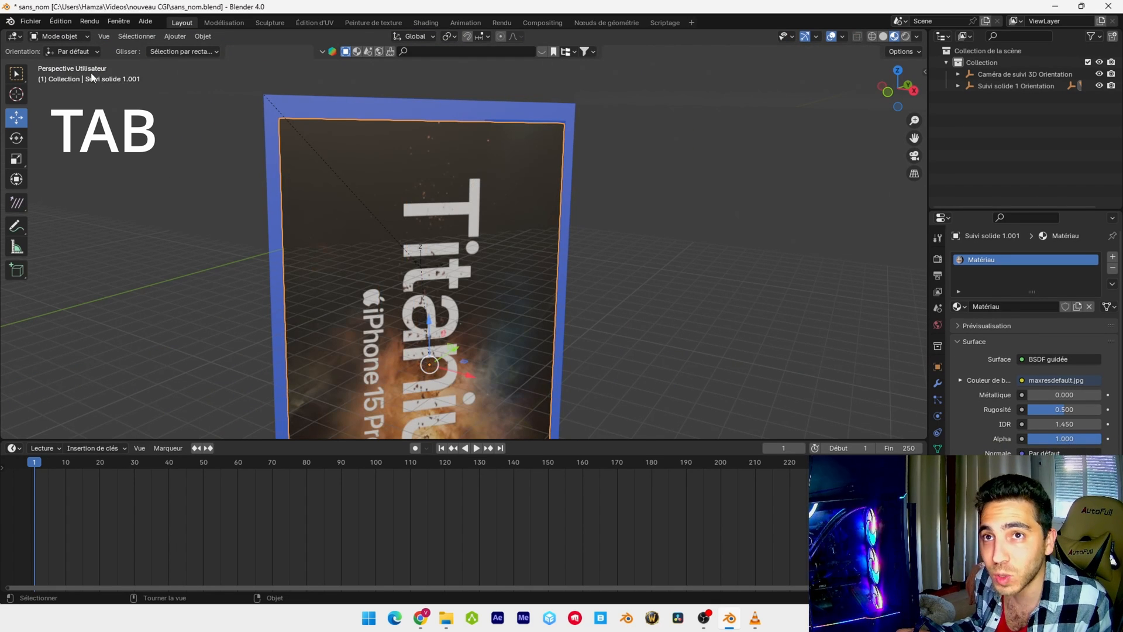
{"action": "scroll", "coordinate": [526, 245], "scroll_direction": "down", "scroll_amount": 1}
{"action": "left_click", "coordinate": [937, 416]}
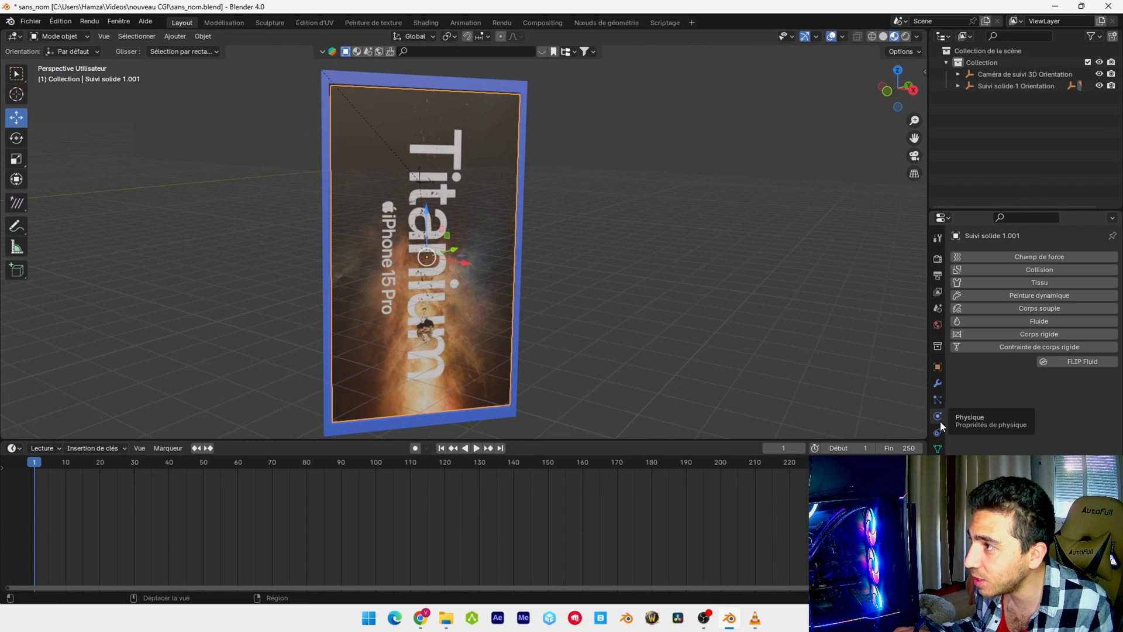
{"action": "left_click", "coordinate": [1031, 281]}
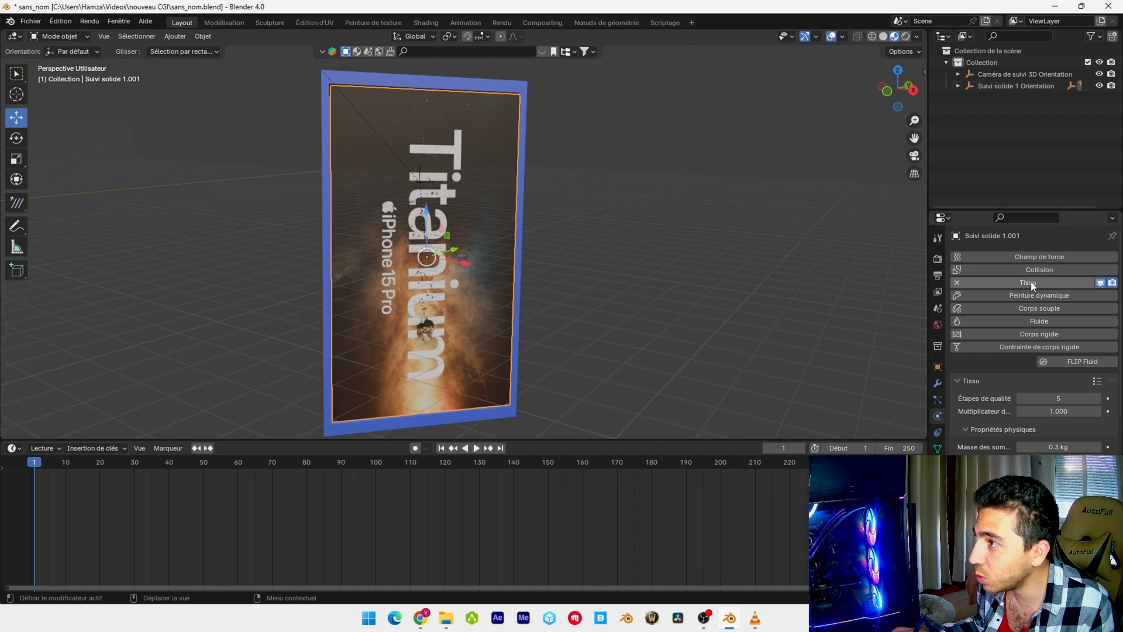
{"action": "key", "text": "space"}
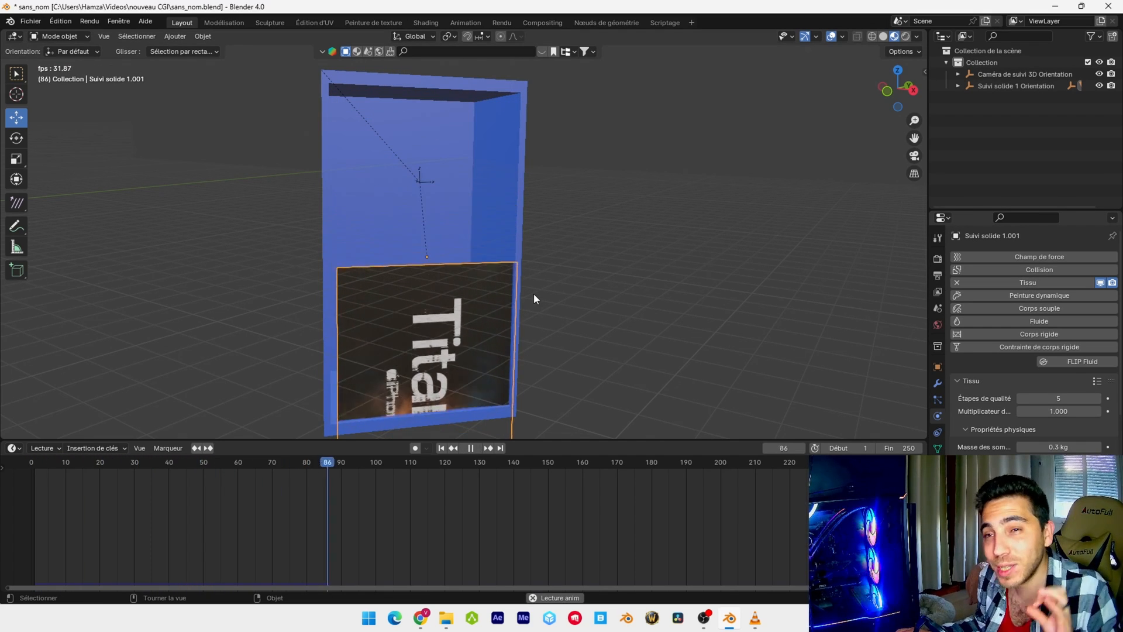
{"action": "key", "text": "Escape"}
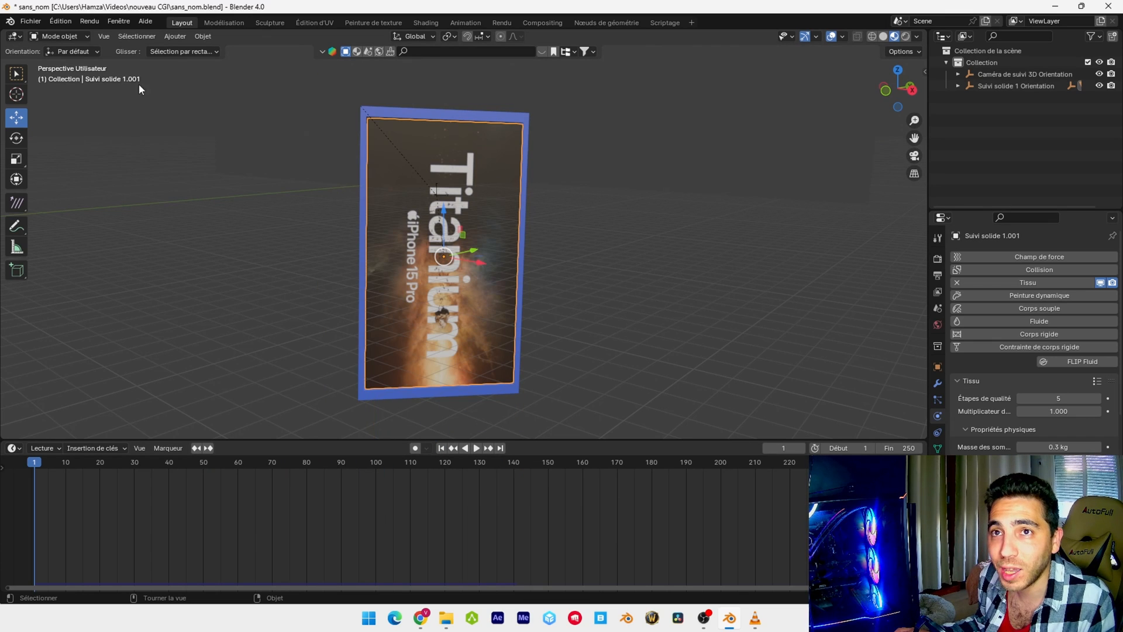
Enter Edit Mode on the front panel, select its whole mesh and switch to vertex selection
{"action": "left_click", "coordinate": [78, 37]}
{"action": "left_click", "coordinate": [59, 63]}
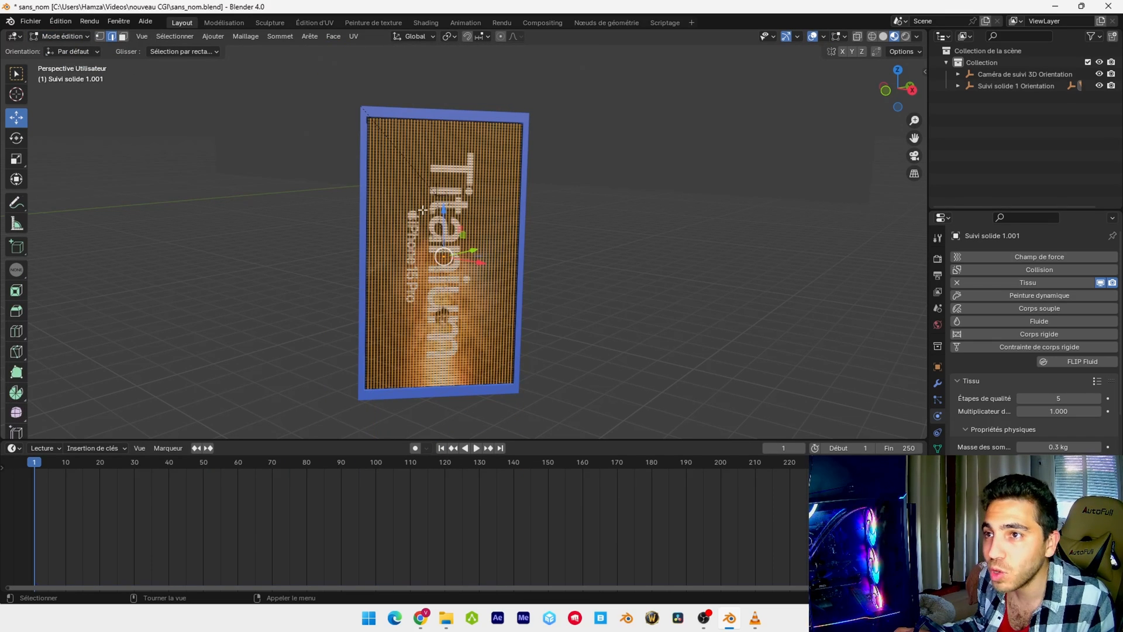
{"action": "key", "text": "a"}
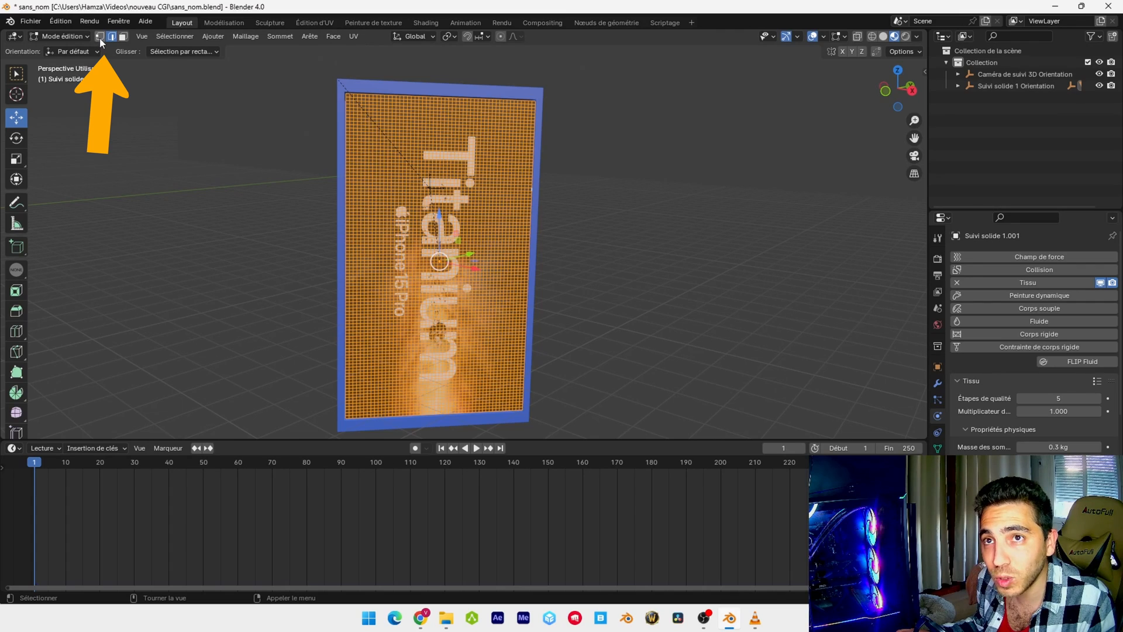
{"action": "left_click", "coordinate": [100, 38]}
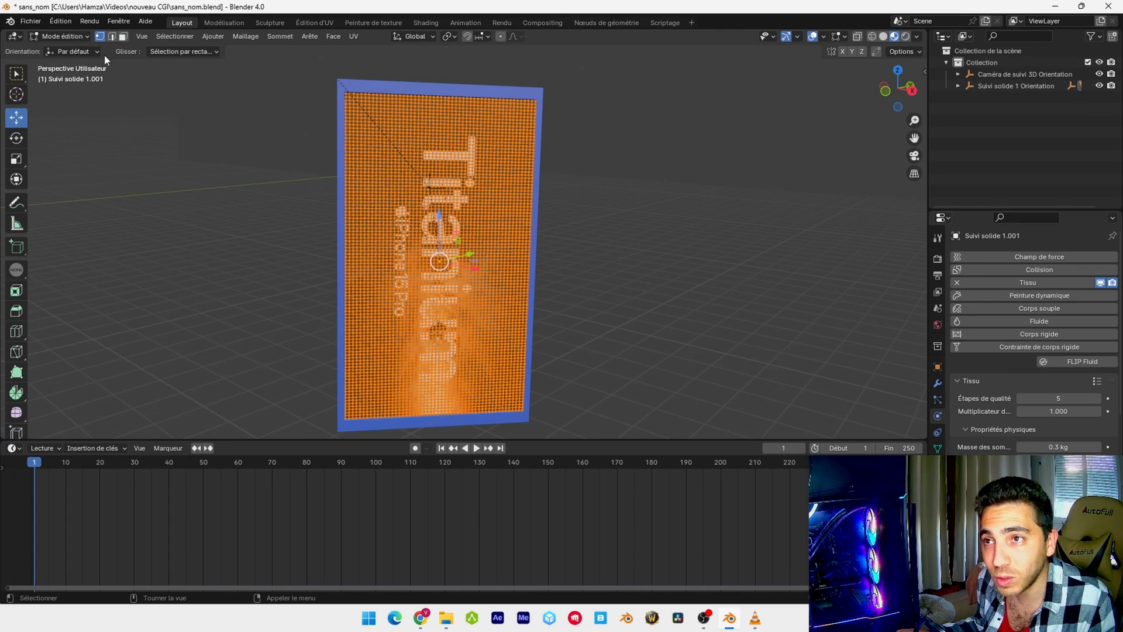
Clear the selection and select only the row of vertices along the front panel's bottom edge
{"action": "key", "text": "KP_1"}
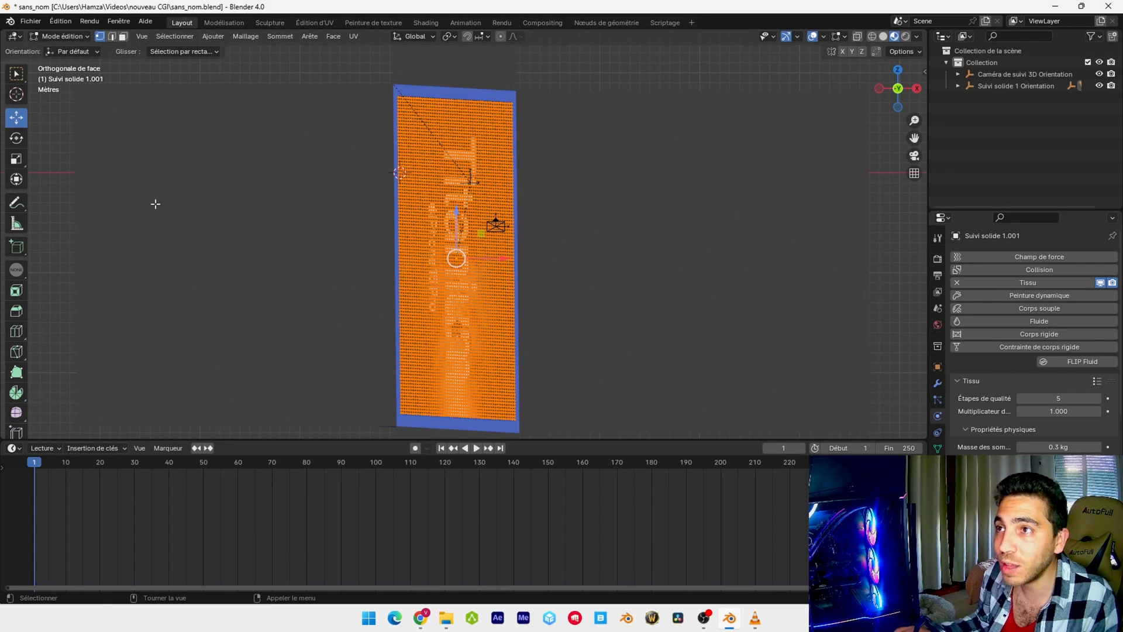
{"action": "middle_click_drag", "start_coordinate": [155, 203], "coordinate": [368, 244]}
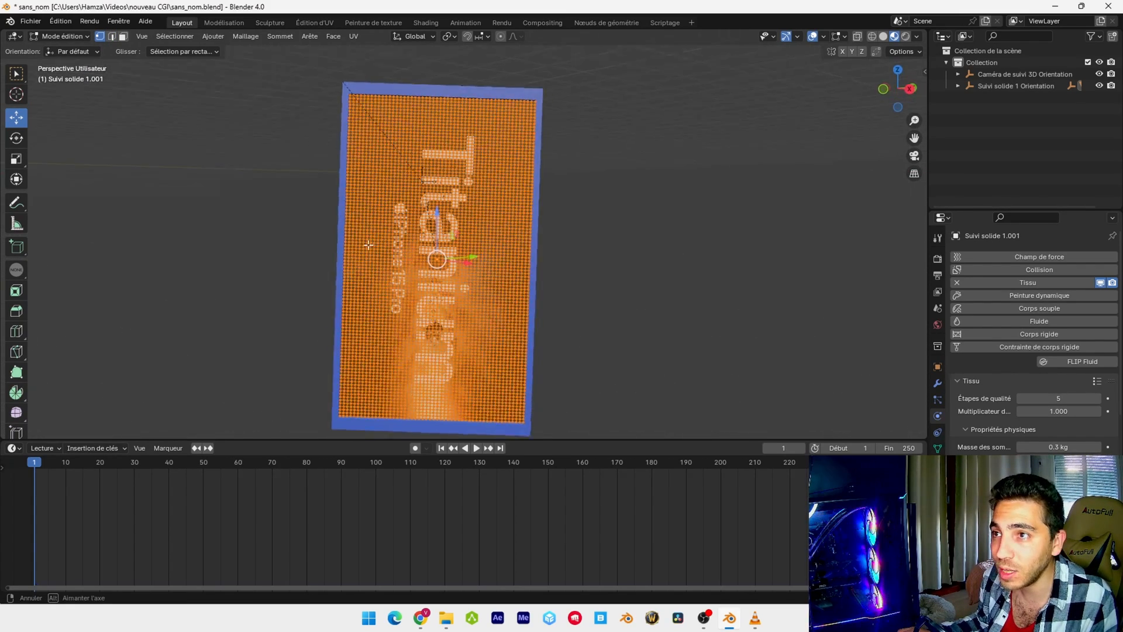
{"action": "scroll", "coordinate": [644, 389], "scroll_direction": "up", "scroll_amount": 3}
{"action": "middle_click_drag", "start_coordinate": [644, 389], "coordinate": [677, 224], "text": "shift"}
{"action": "mouse_move", "coordinate": [665, 417]}
{"action": "middle_mouse_down", "text": "shift"}
{"action": "mouse_move", "coordinate": [680, 343]}
{"action": "mouse_move", "coordinate": [673, 288]}
{"action": "middle_mouse_up", "text": "shift"}
{"action": "scroll", "coordinate": [667, 342], "scroll_direction": "up", "scroll_amount": 2}
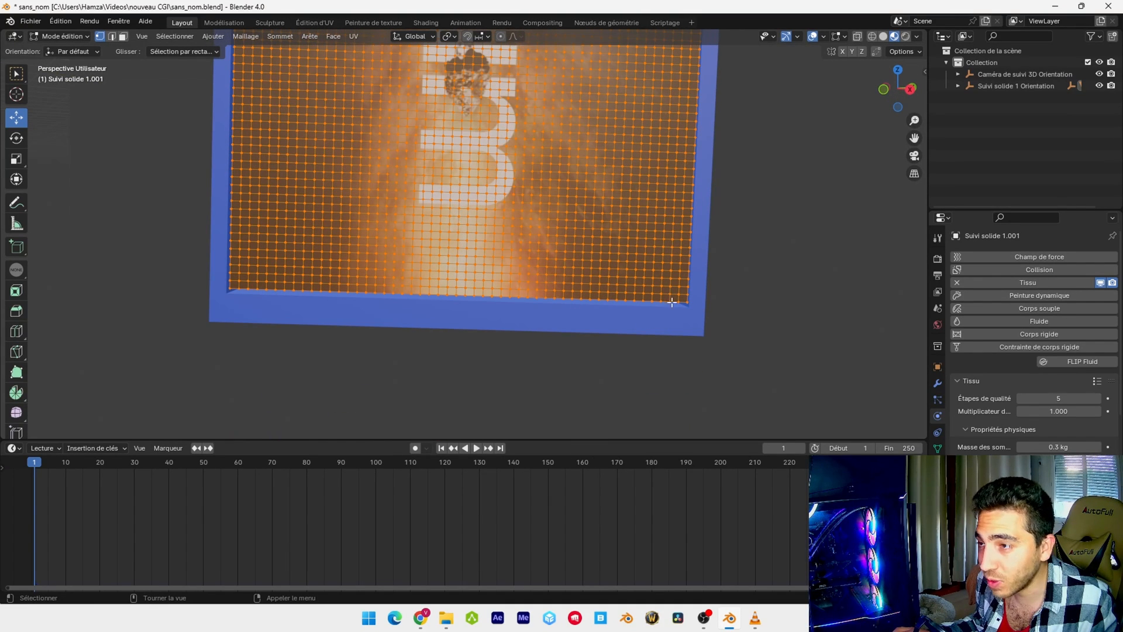
{"action": "left_click", "coordinate": [579, 373]}
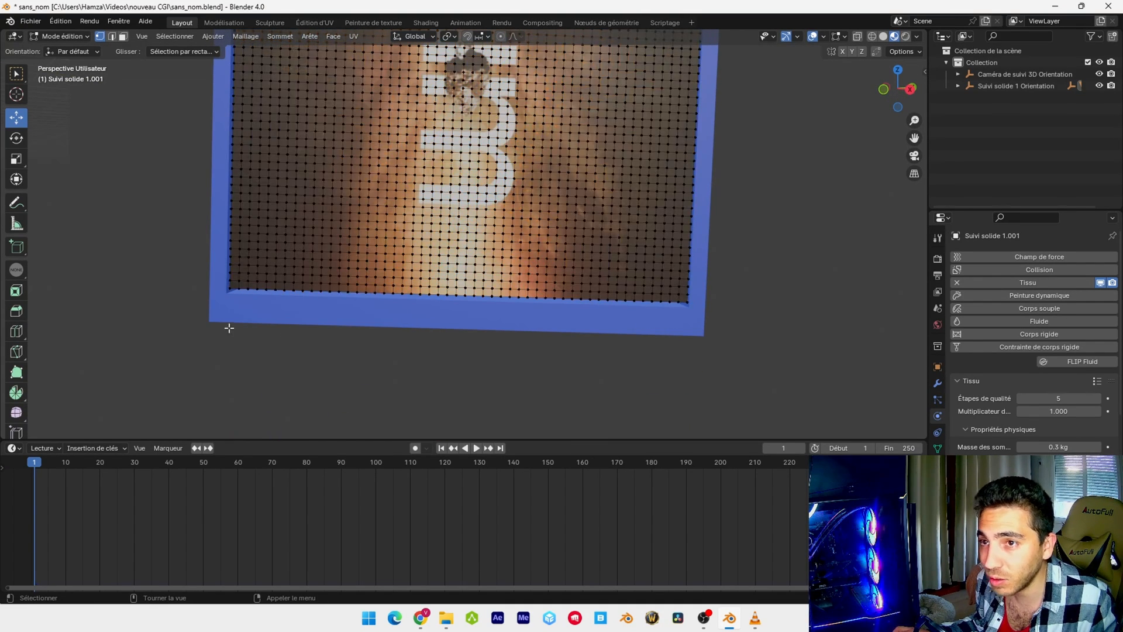
{"action": "mouse_move", "coordinate": [176, 339]}
{"action": "left_mouse_down"}
{"action": "mouse_move", "coordinate": [260, 315]}
{"action": "mouse_move", "coordinate": [772, 297]}
{"action": "left_mouse_up"}
{"action": "middle_click_drag", "start_coordinate": [771, 297], "coordinate": [792, 296]}
{"action": "left_click_drag", "start_coordinate": [170, 331], "coordinate": [571, 294]}
{"action": "left_click_drag", "start_coordinate": [136, 338], "coordinate": [739, 296]}
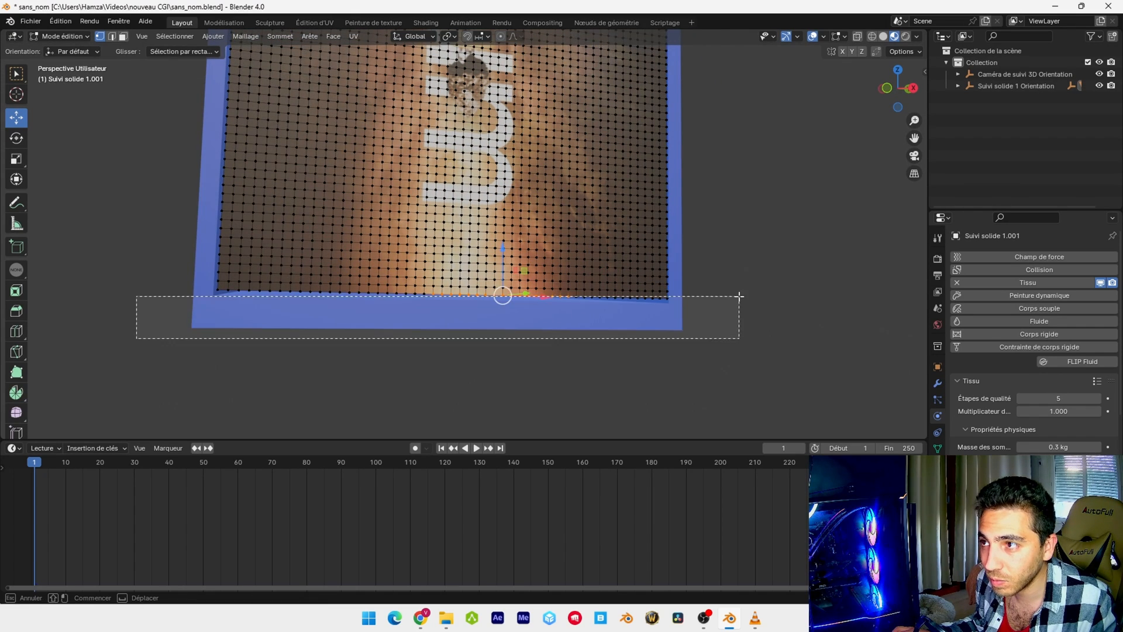
{"action": "left_click_drag", "start_coordinate": [168, 403], "coordinate": [696, 297]}
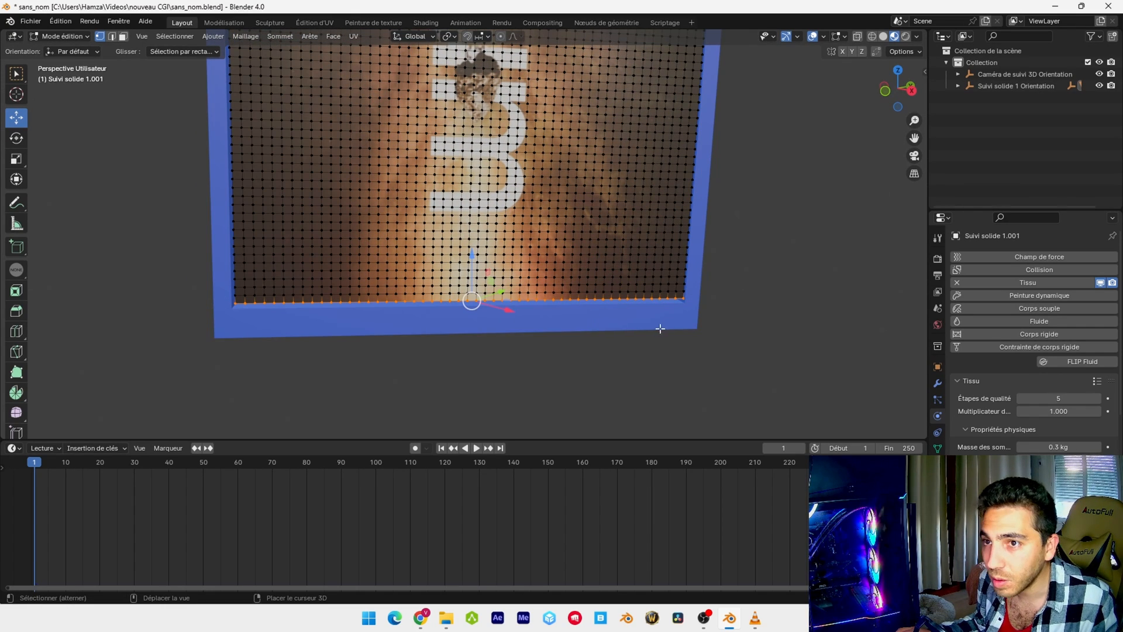
{"action": "middle_click_drag", "start_coordinate": [625, 337], "coordinate": [717, 389]}
Create a vertex group named pins, assign the bottom-edge vertices to it, and return to Object Mode
{"action": "left_click", "coordinate": [938, 448]}
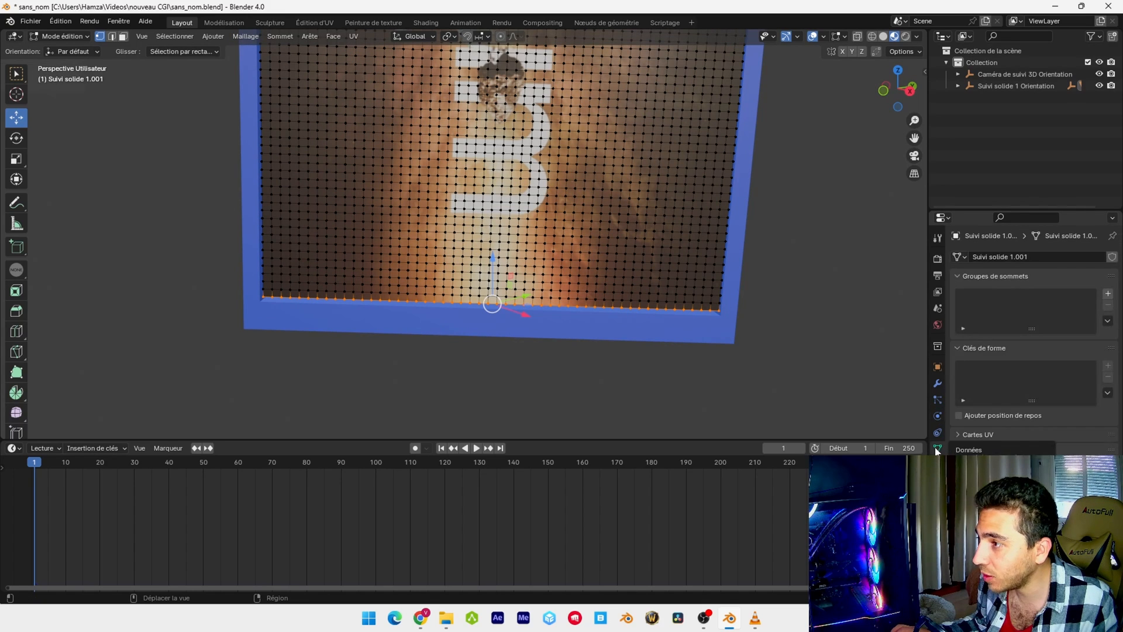
{"action": "left_click", "coordinate": [1107, 294]}
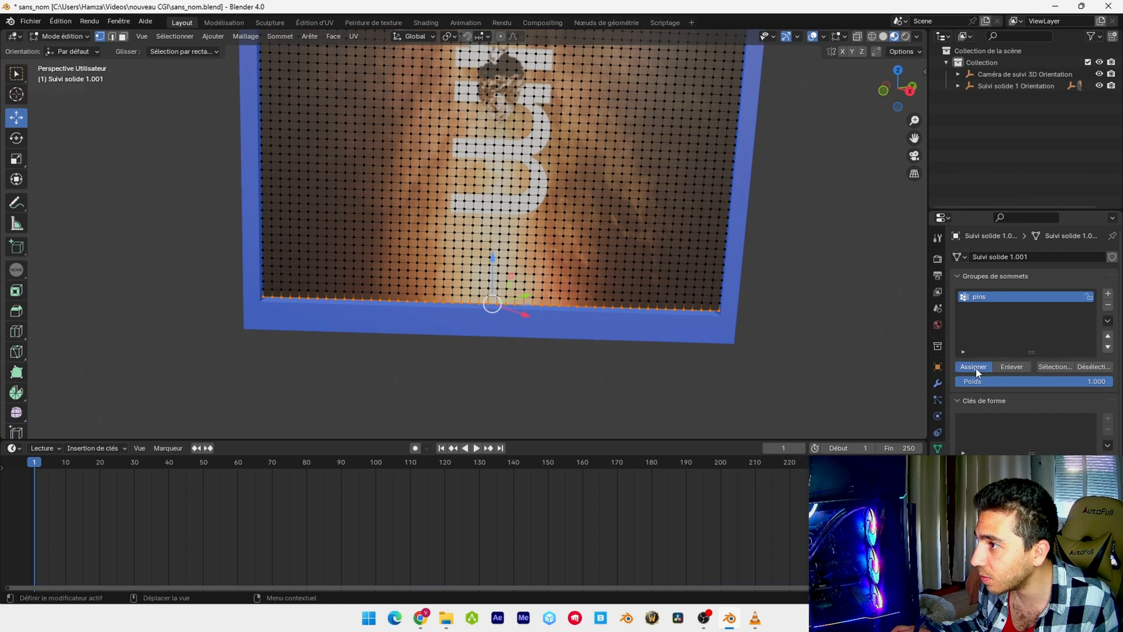
{"action": "middle_click_drag", "start_coordinate": [527, 254], "coordinate": [535, 245]}
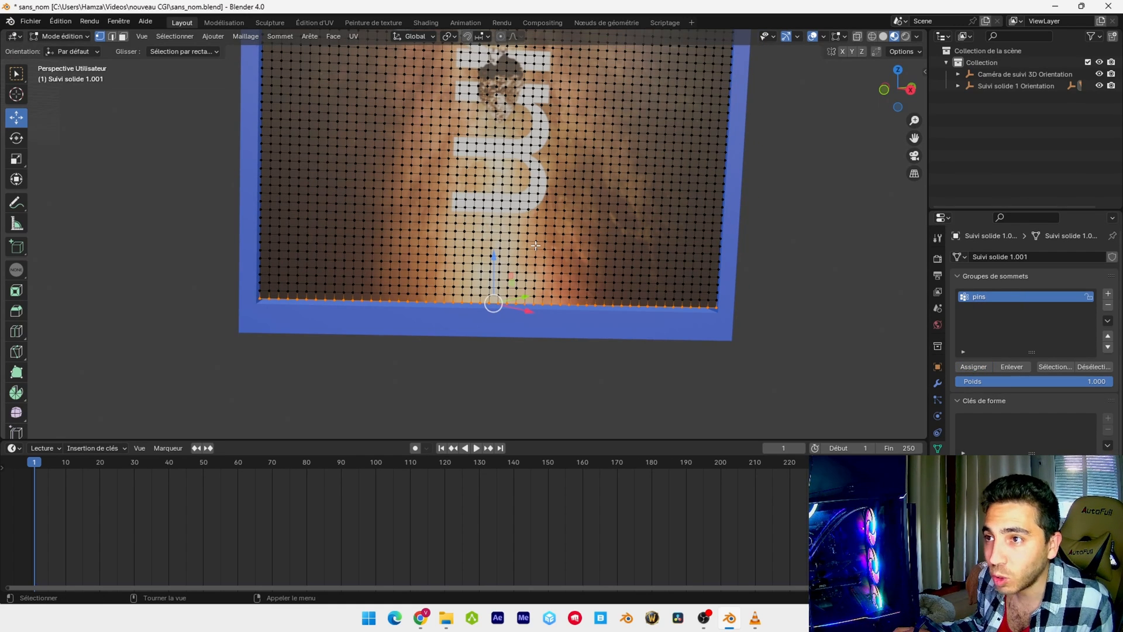
{"action": "key", "text": "Tab"}
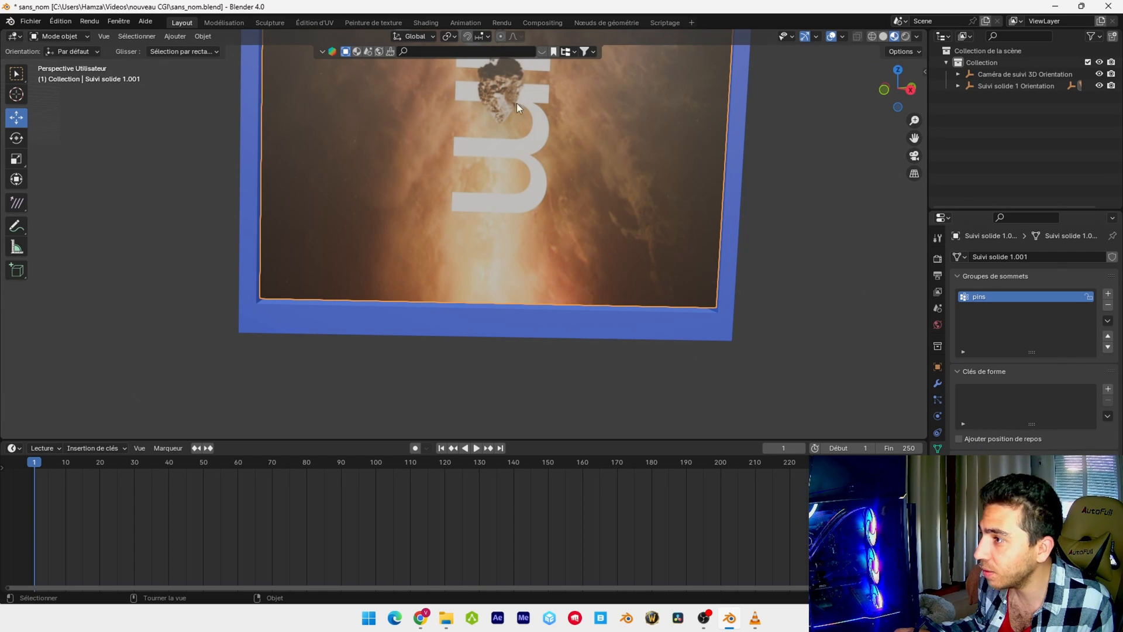
Set the front panel's cloth pin group to pins in the Shape settings and review the collision options
{"action": "left_click", "coordinate": [939, 416]}
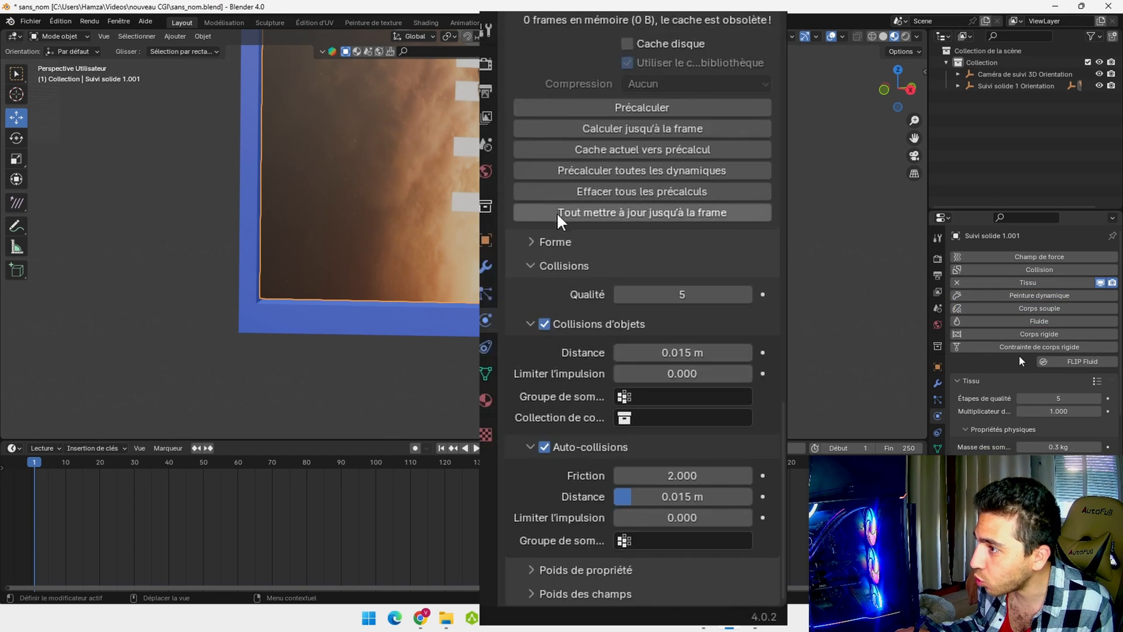
{"action": "scroll", "coordinate": [1020, 360], "scroll_direction": "down", "scroll_amount": 10}
{"action": "left_click", "coordinate": [532, 241]}
{"action": "scroll", "coordinate": [536, 246], "scroll_direction": "down", "scroll_amount": 4}
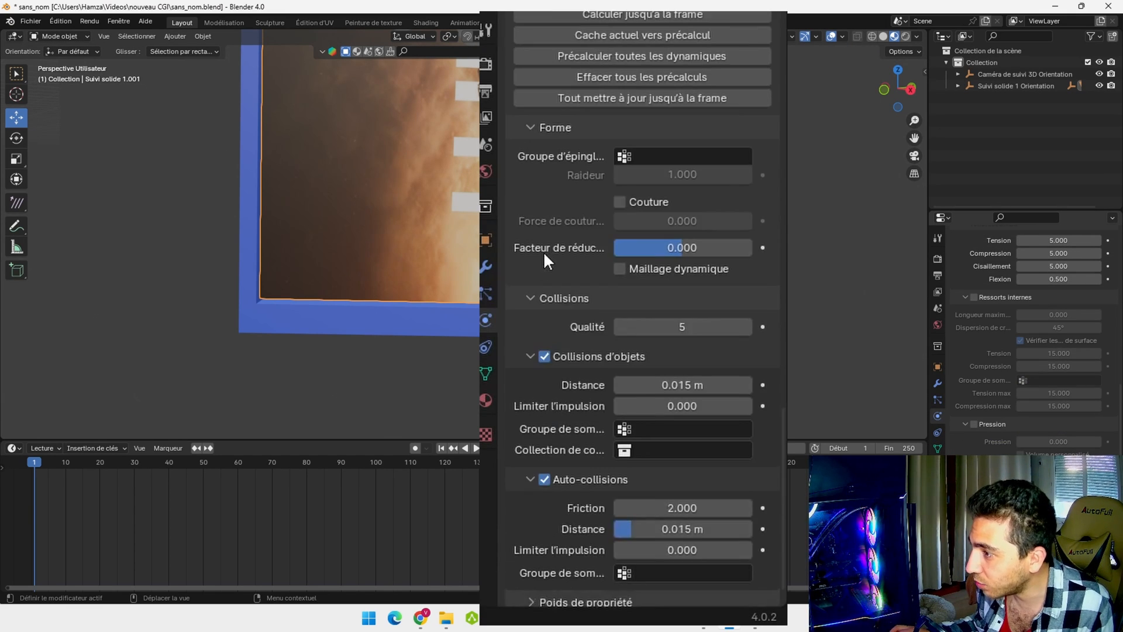
{"action": "left_click", "coordinate": [680, 158]}
{"action": "left_click", "coordinate": [615, 186]}
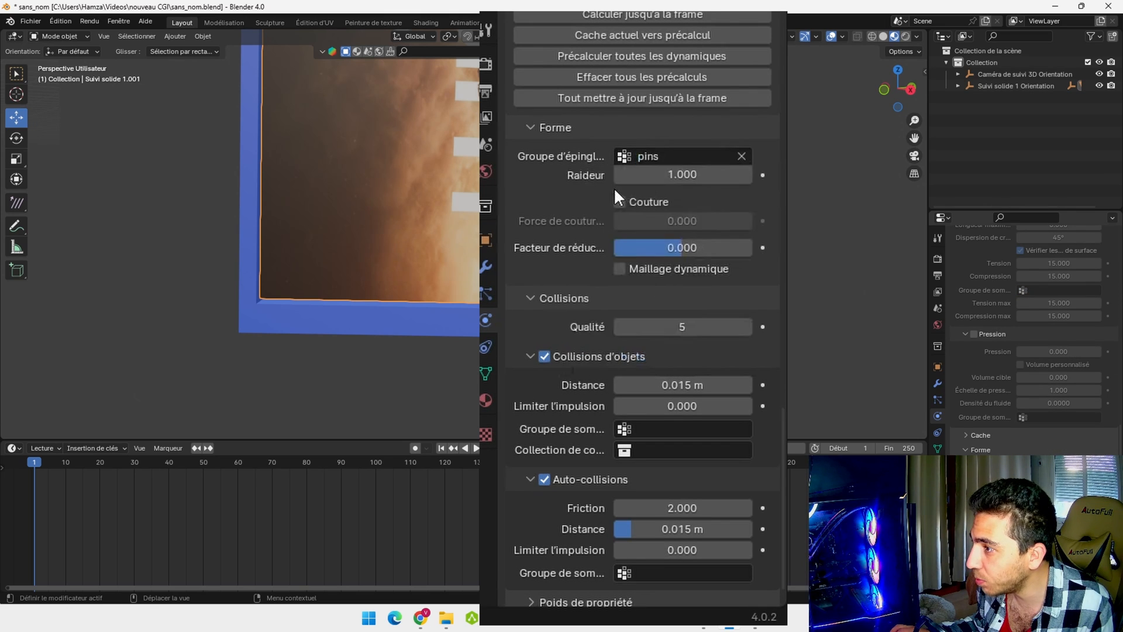
{"action": "scroll", "coordinate": [614, 189], "scroll_direction": "down", "scroll_amount": 1}
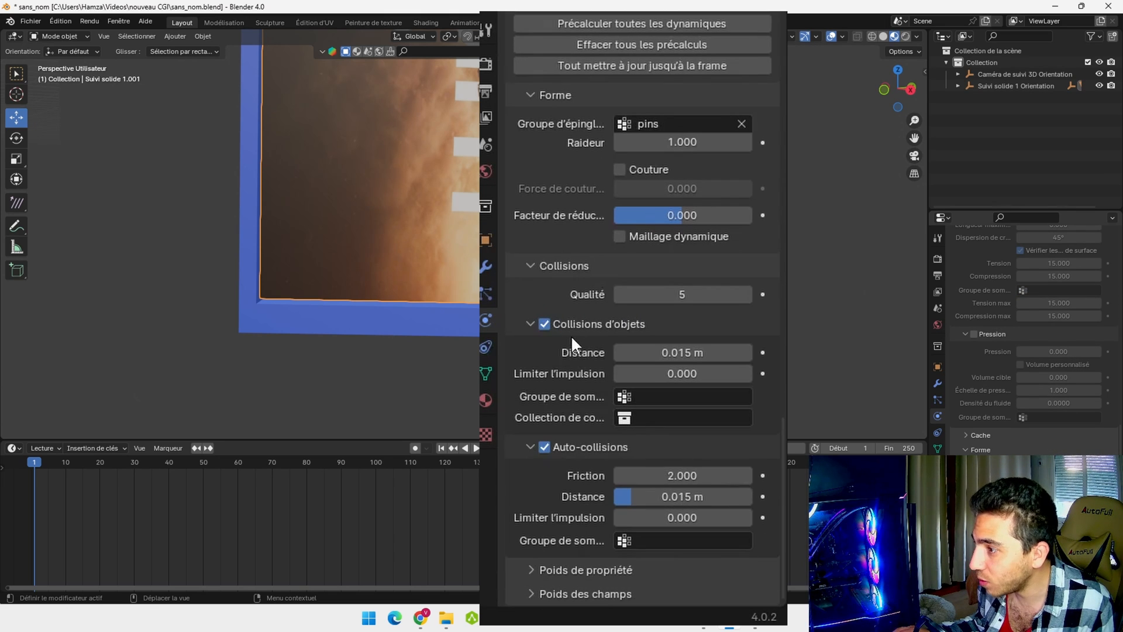
{"action": "scroll", "coordinate": [623, 334], "scroll_direction": "down", "scroll_amount": 5}
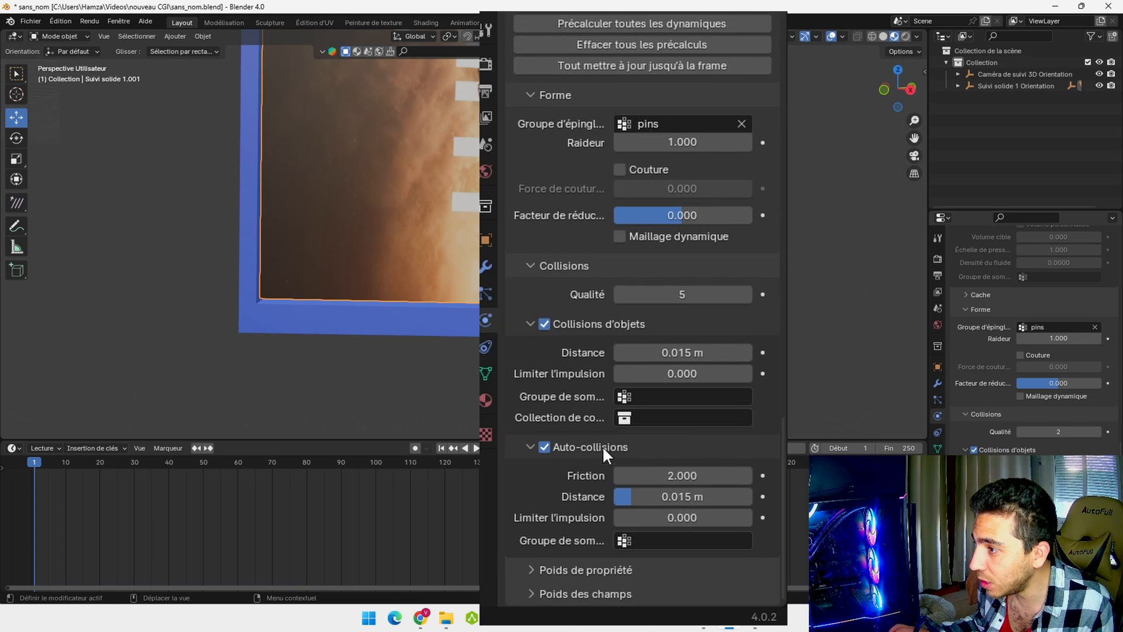
{"action": "scroll", "coordinate": [631, 443], "scroll_direction": "down", "scroll_amount": 2}
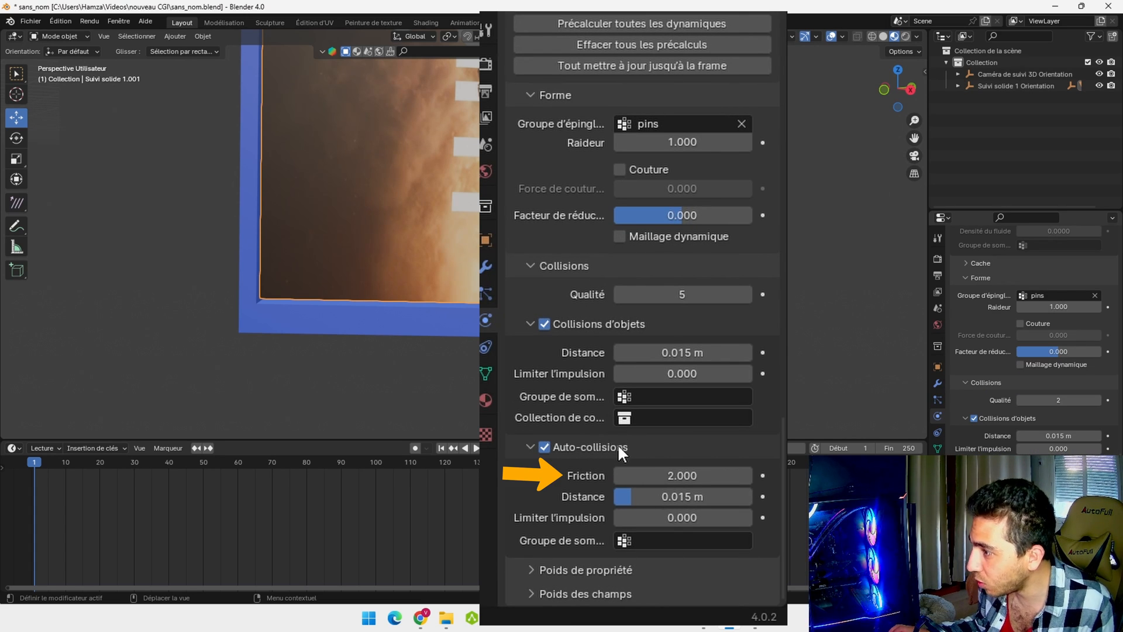
Save the current Blender file
{"action": "left_click", "coordinate": [30, 22]}
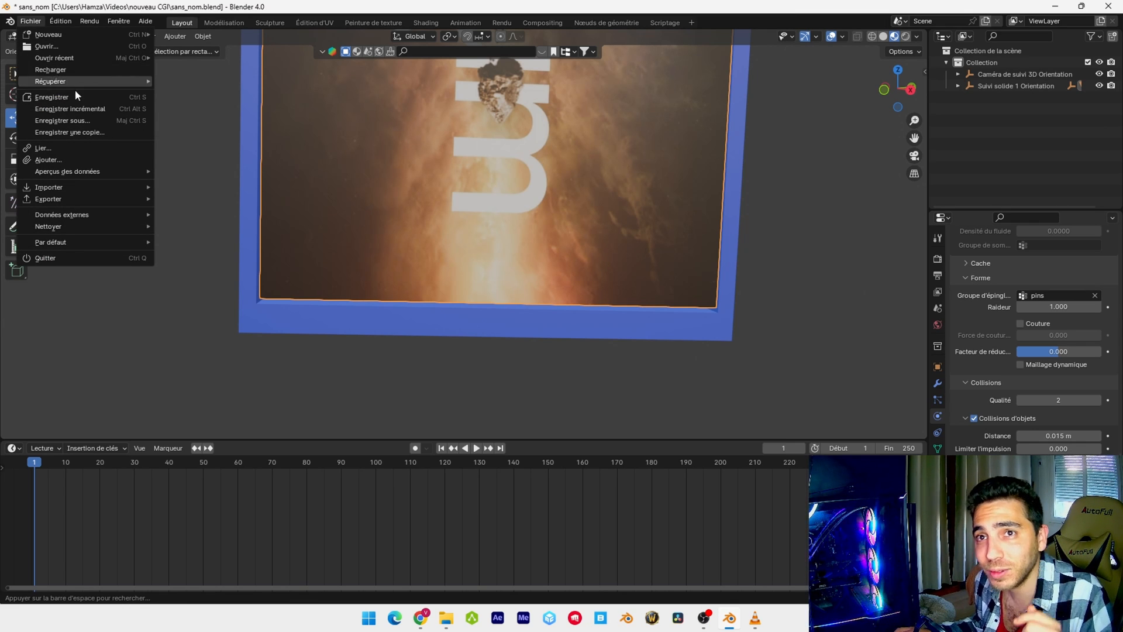
{"action": "left_click", "coordinate": [58, 97]}
{"action": "scroll", "coordinate": [829, 117], "scroll_direction": "down", "scroll_amount": 6}
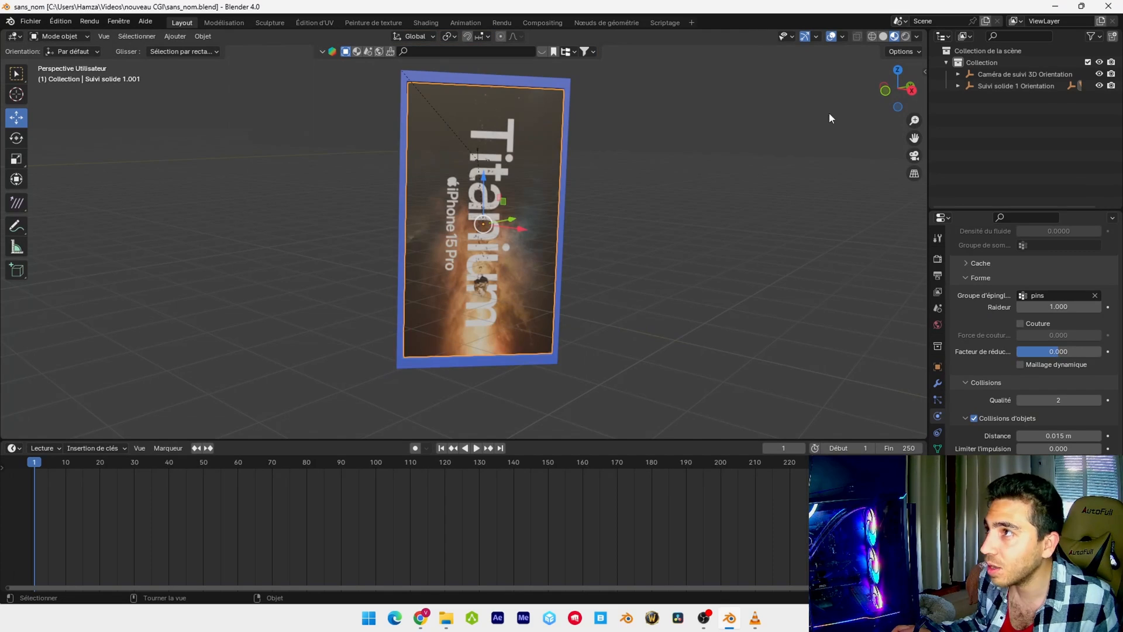
Switch to solid shading, play the pinned cloth simulation while viewing the panel from another angle, and stop playback
{"action": "left_click", "coordinate": [884, 37]}
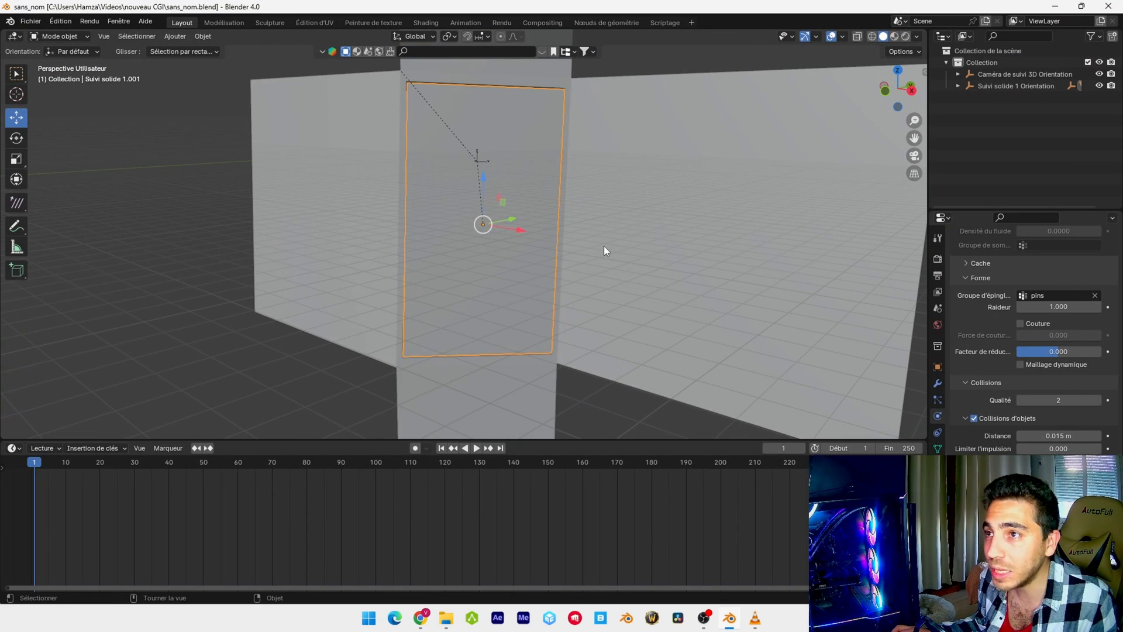
{"action": "key", "text": "space"}
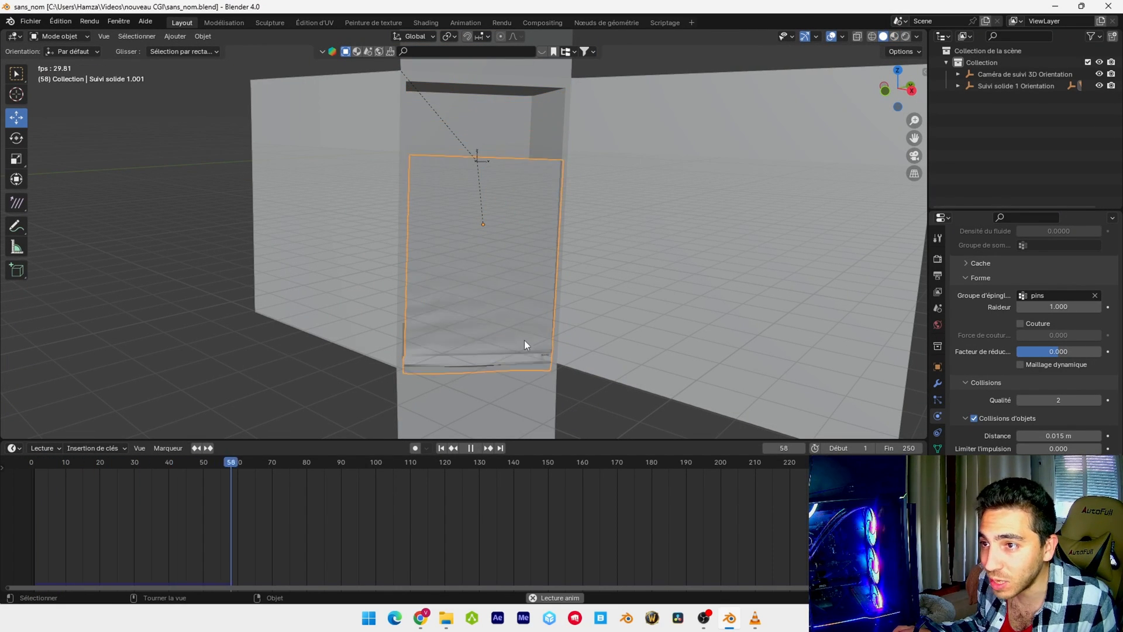
{"action": "mouse_move", "coordinate": [486, 343]}
{"action": "middle_mouse_down"}
{"action": "mouse_move", "coordinate": [550, 346]}
{"action": "mouse_move", "coordinate": [504, 347]}
{"action": "middle_mouse_up"}
{"action": "key", "text": "space"}
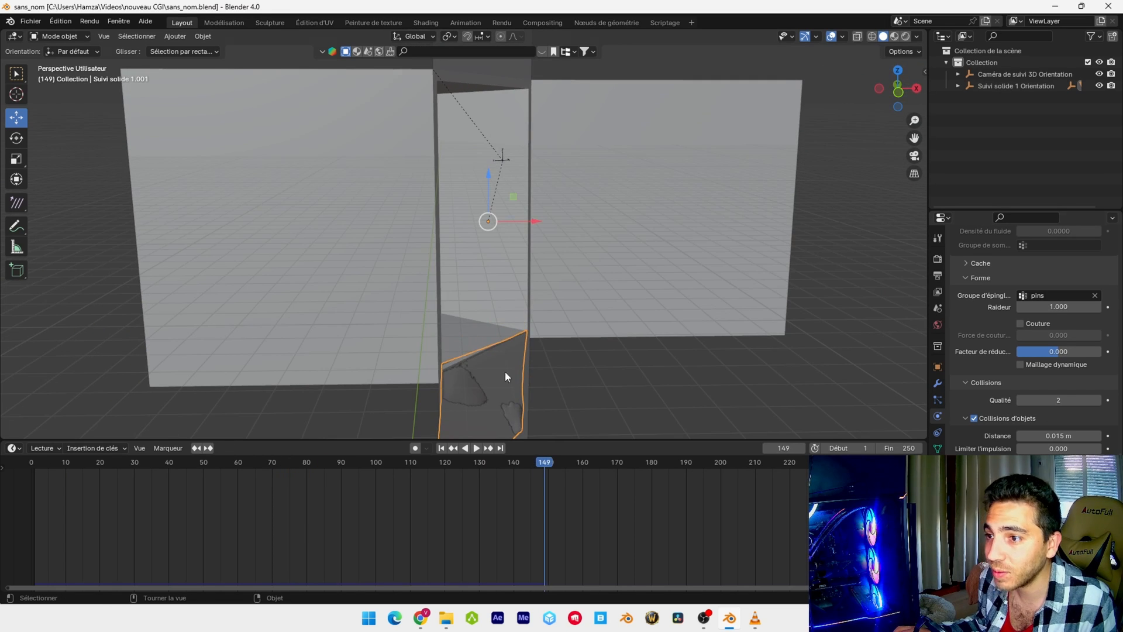
Apply the Jean preset to the front panel's cloth simulation
{"action": "scroll", "coordinate": [1043, 409], "scroll_direction": "up", "scroll_amount": 20}
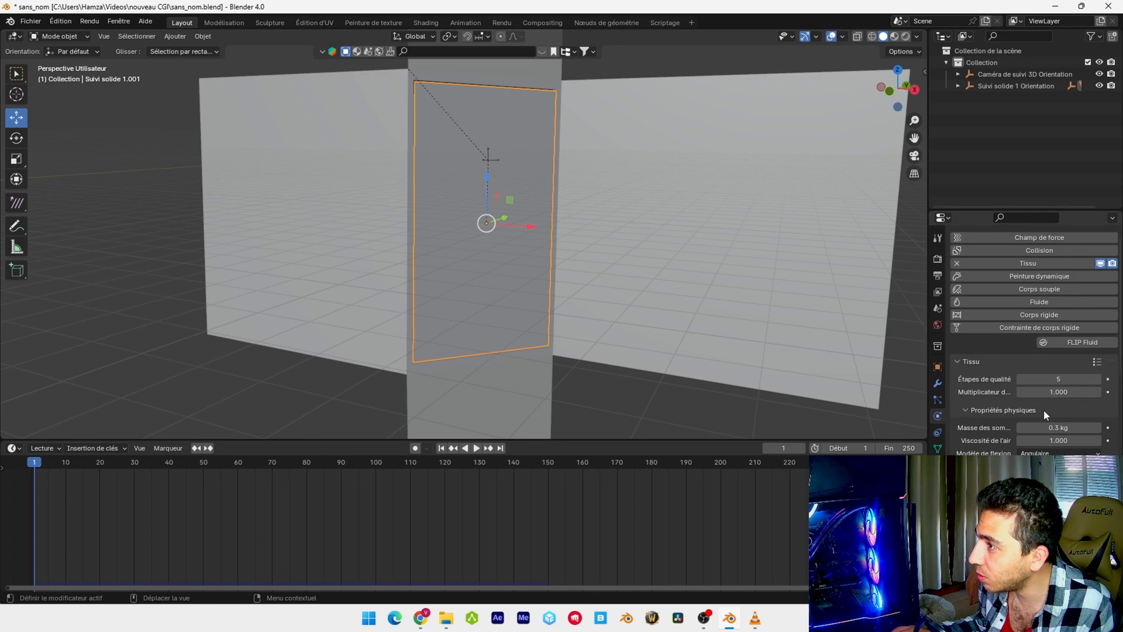
{"action": "scroll", "coordinate": [1043, 410], "scroll_direction": "up", "scroll_amount": 1}
{"action": "left_click", "coordinate": [1098, 381]}
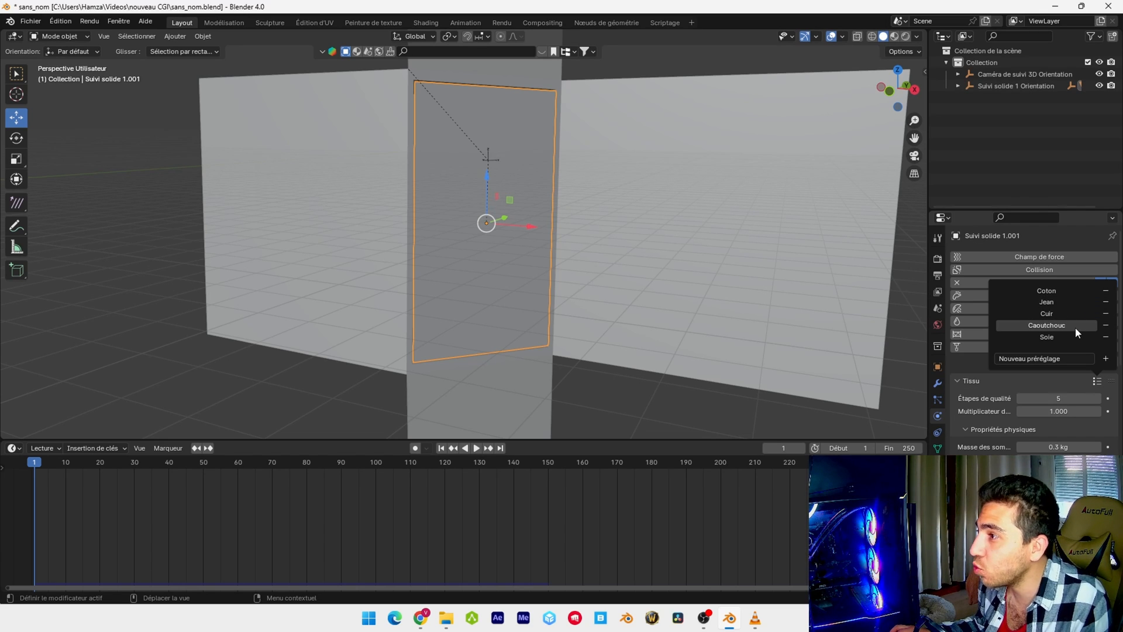
{"action": "left_click", "coordinate": [1068, 301]}
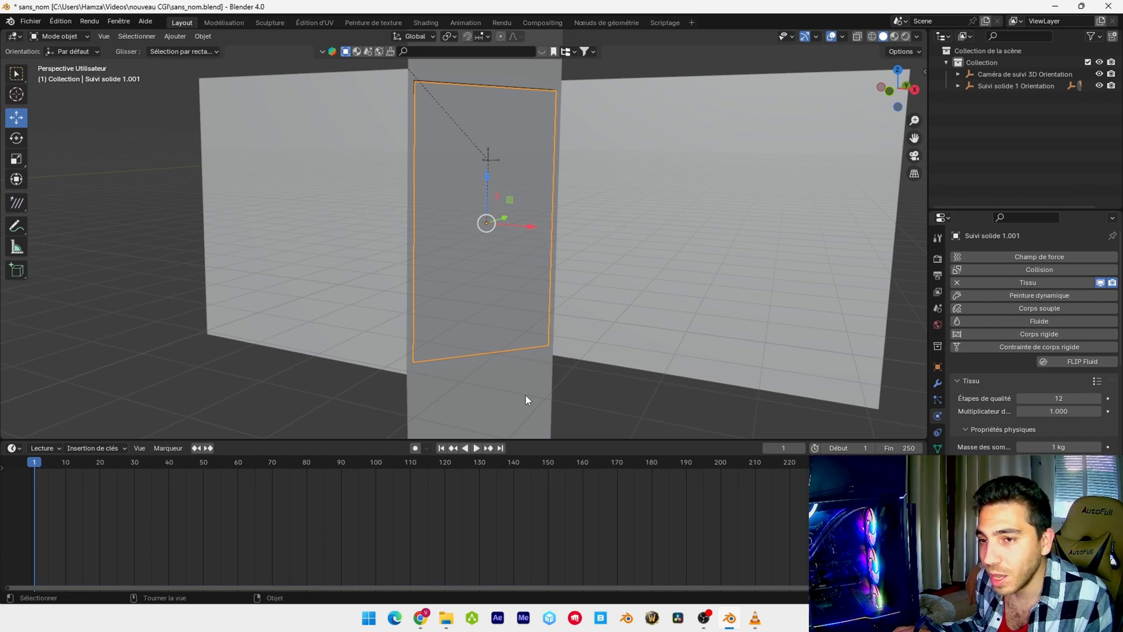
Play the cloth simulation with the Jean preset to check how the panel falls, then reset it to frame 1
{"action": "key", "text": "space"}
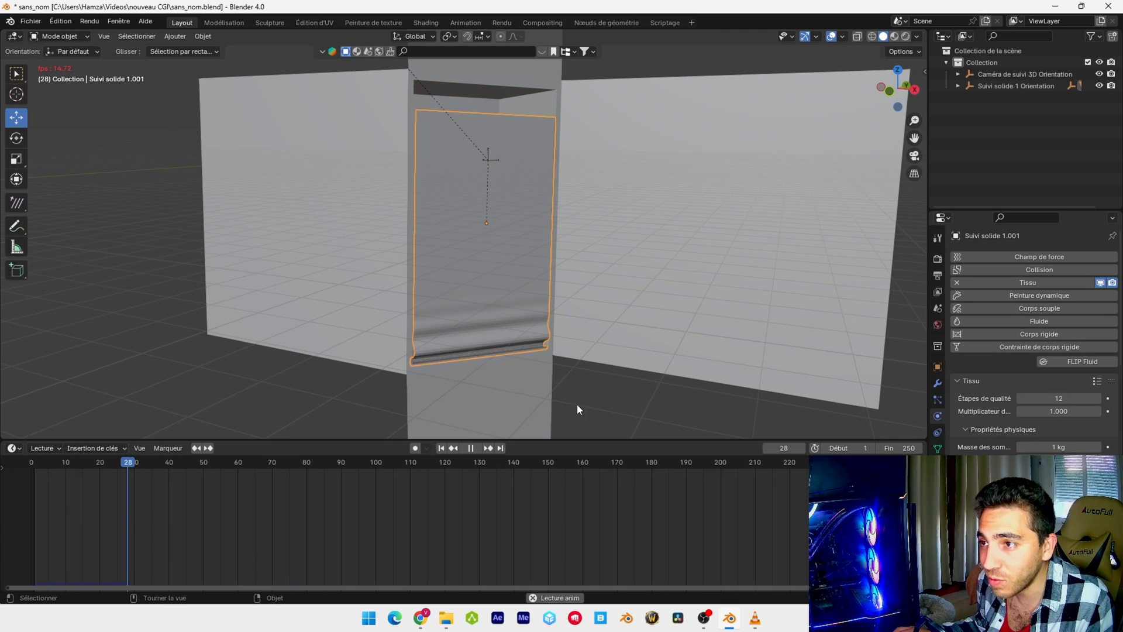
{"action": "middle_click_drag", "start_coordinate": [517, 349], "coordinate": [566, 350]}
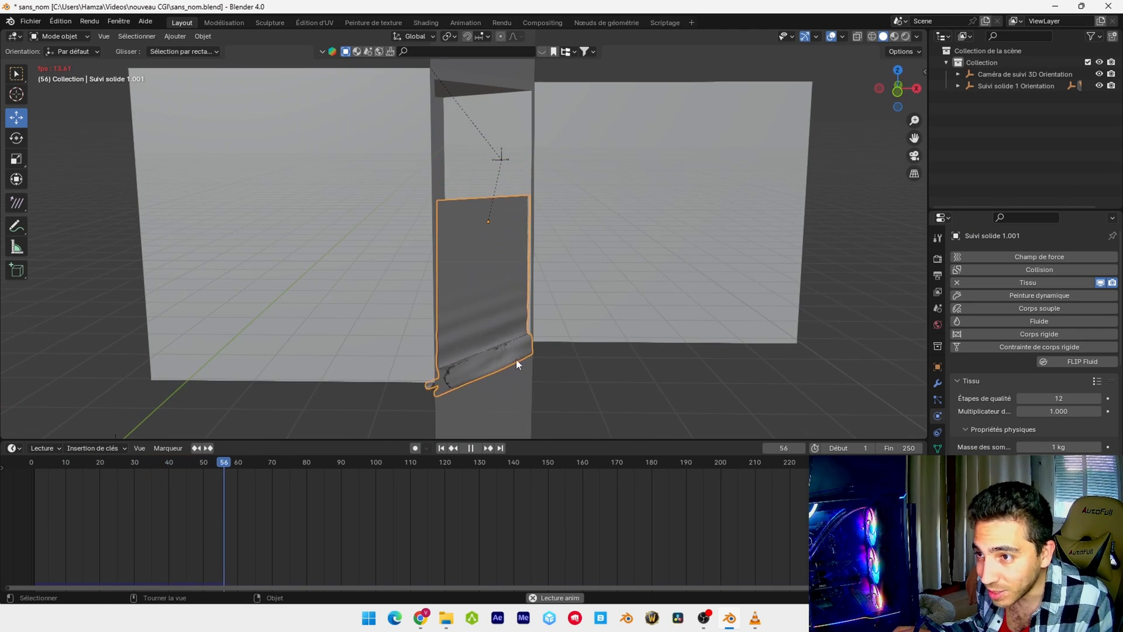
{"action": "key", "text": "space"}
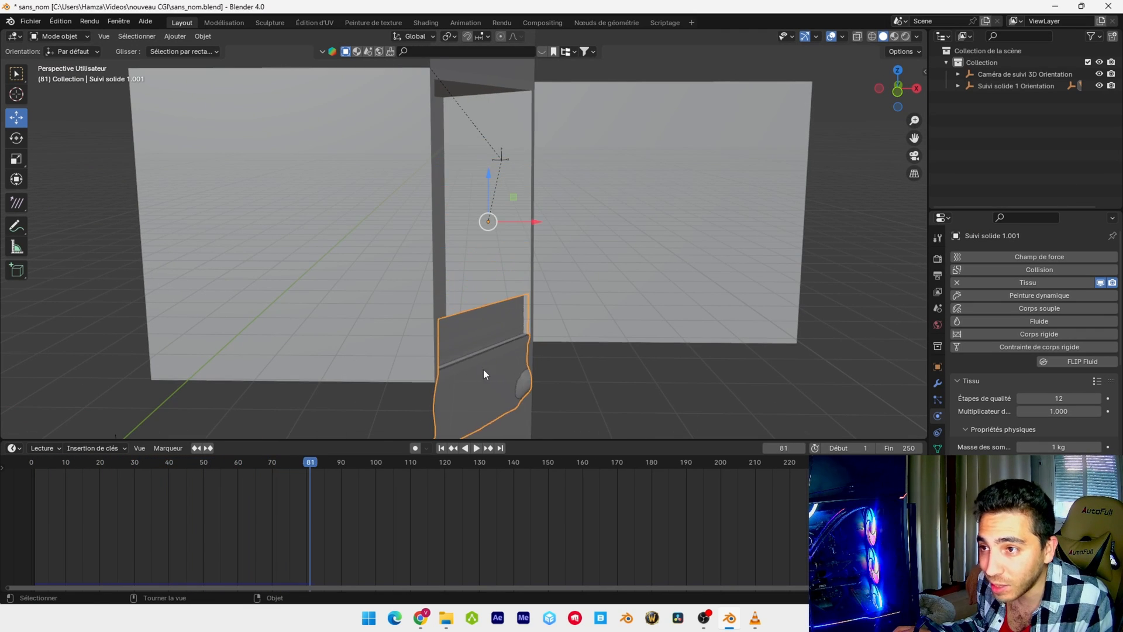
{"action": "left_click", "coordinate": [442, 449]}
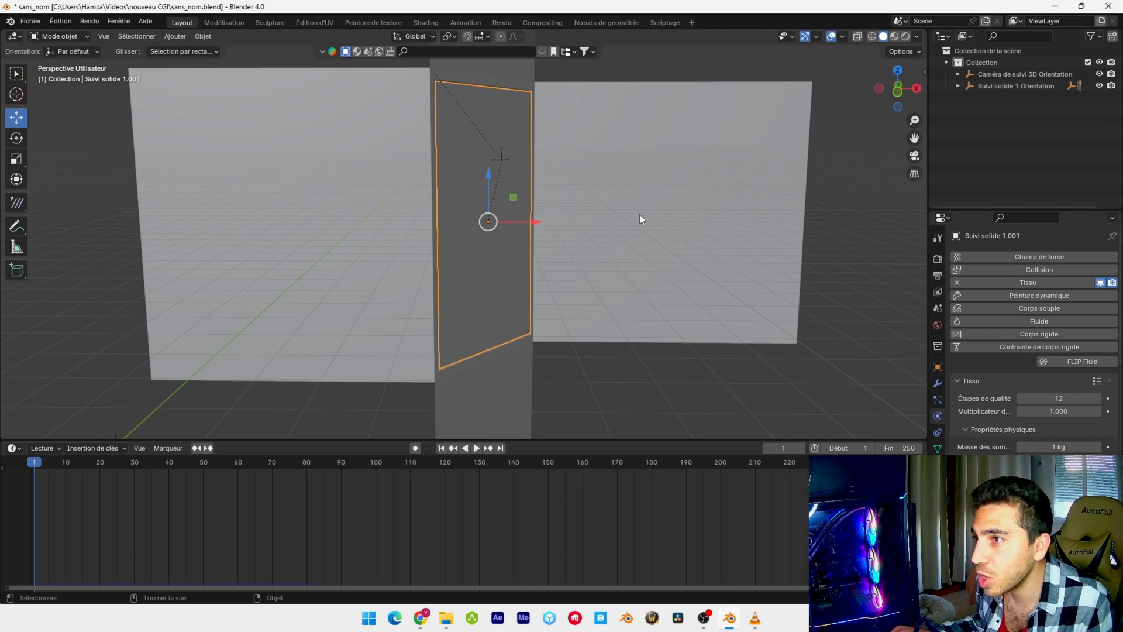
Select the building facade mesh with the recessed box and add Collision physics to it
{"action": "left_click", "coordinate": [639, 215]}
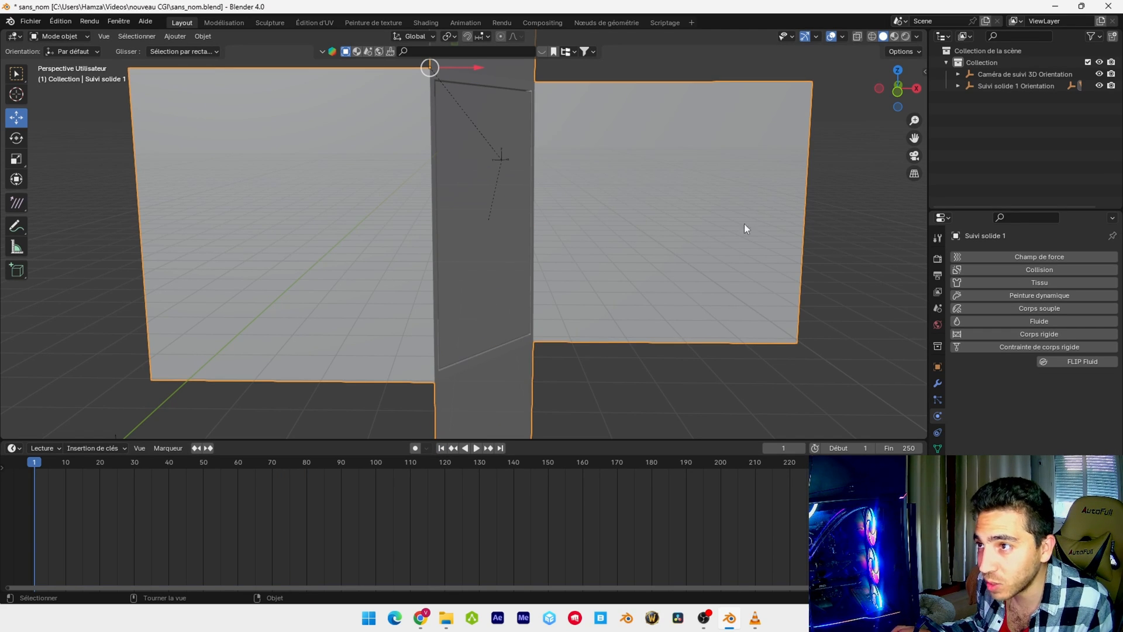
{"action": "left_click", "coordinate": [1049, 271]}
{"action": "scroll", "coordinate": [1020, 419], "scroll_direction": "down", "scroll_amount": 2}
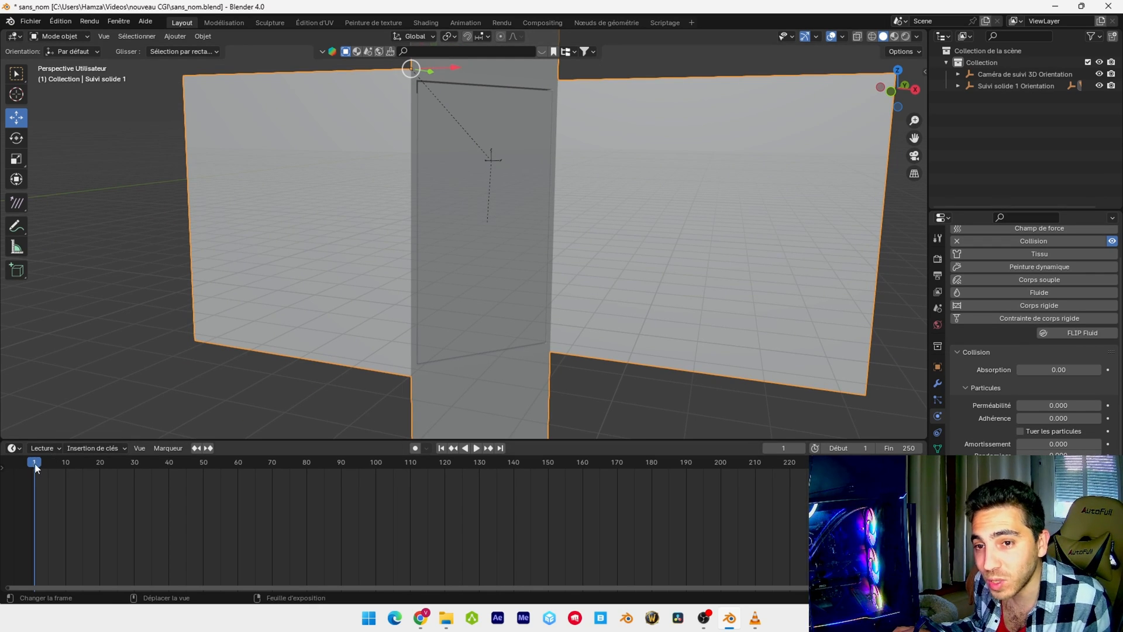
Select the front panel and set its cloth simulation cache to start at frame 80 and end at frame 370
{"action": "left_click", "coordinate": [476, 269]}
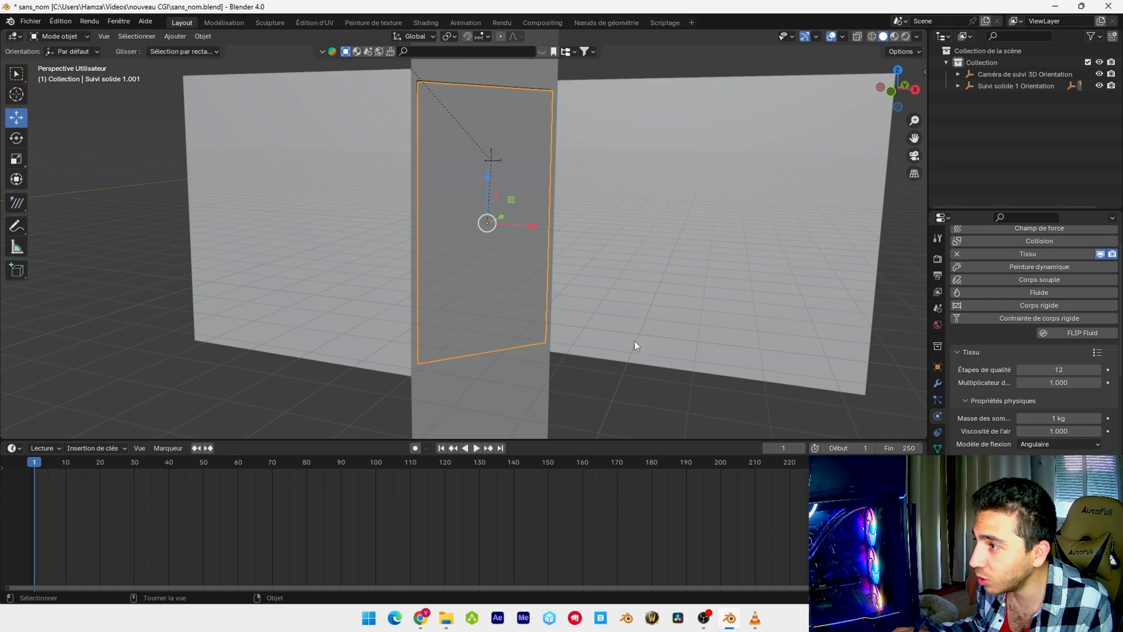
{"action": "scroll", "coordinate": [1041, 377], "scroll_direction": "down", "scroll_amount": 10}
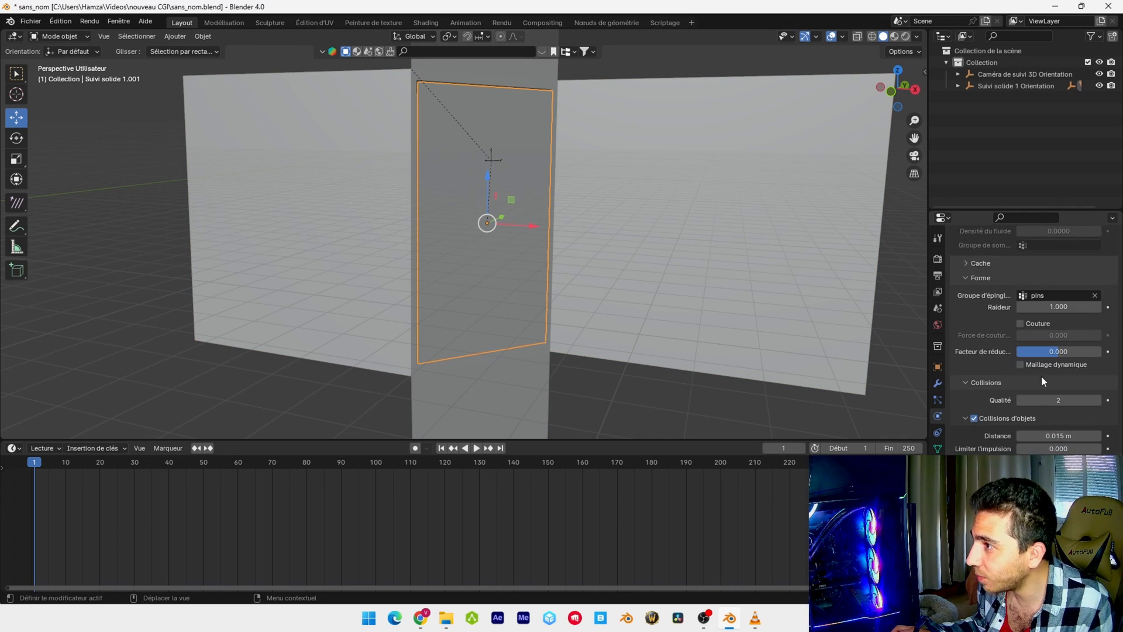
{"action": "scroll", "coordinate": [1041, 375], "scroll_direction": "up", "scroll_amount": 4}
{"action": "left_click", "coordinate": [965, 353]}
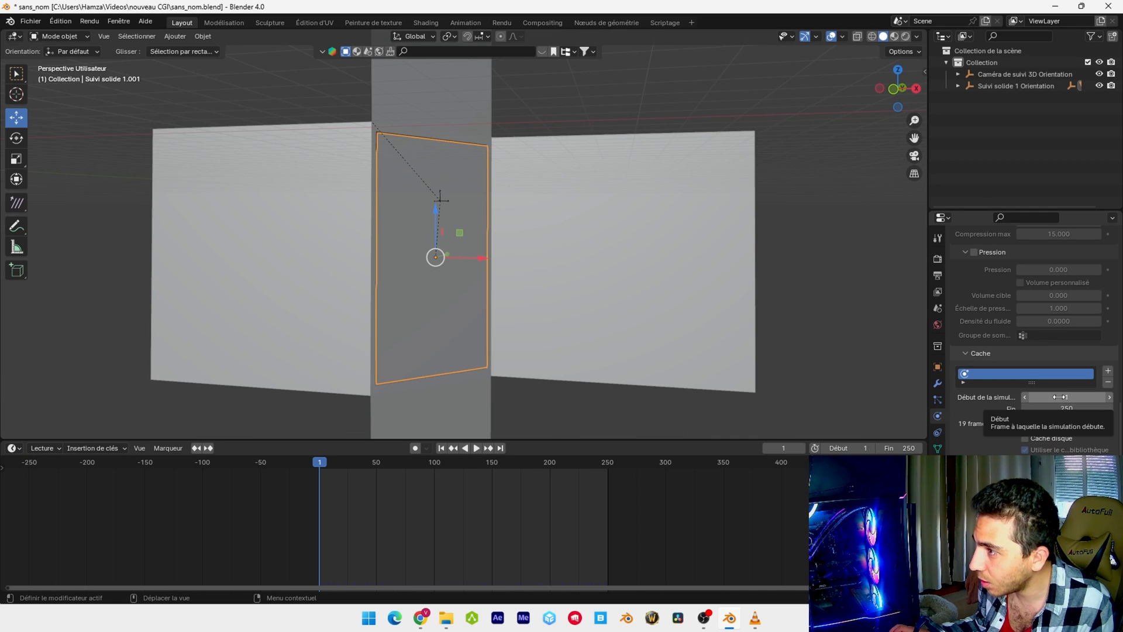
{"action": "left_click", "coordinate": [1060, 398]}
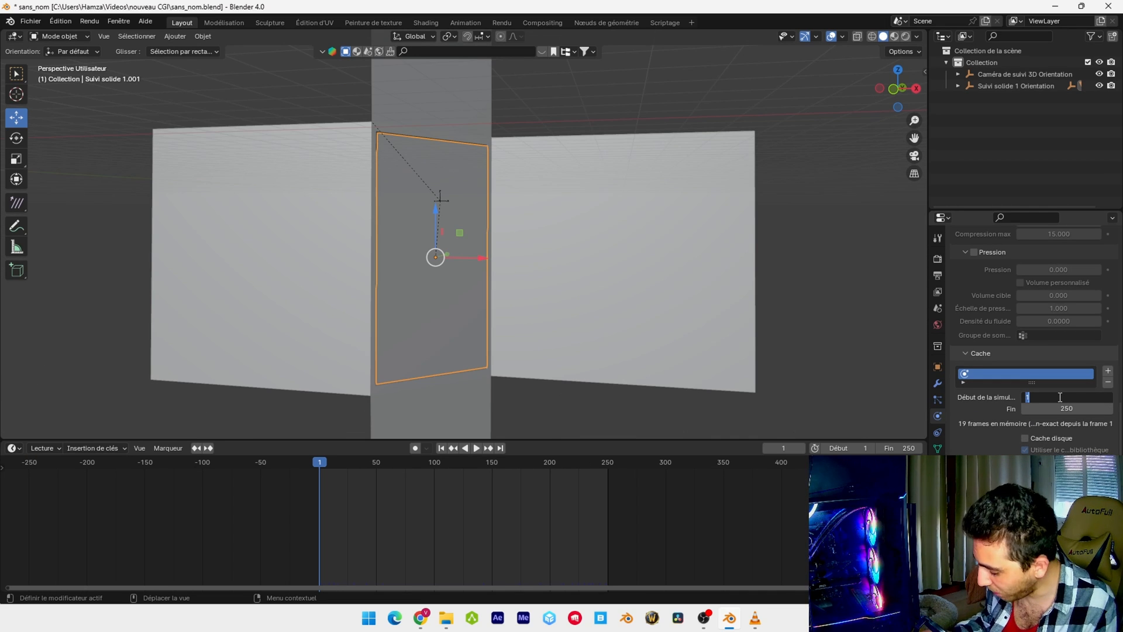
{"action": "key", "text": "Return"}
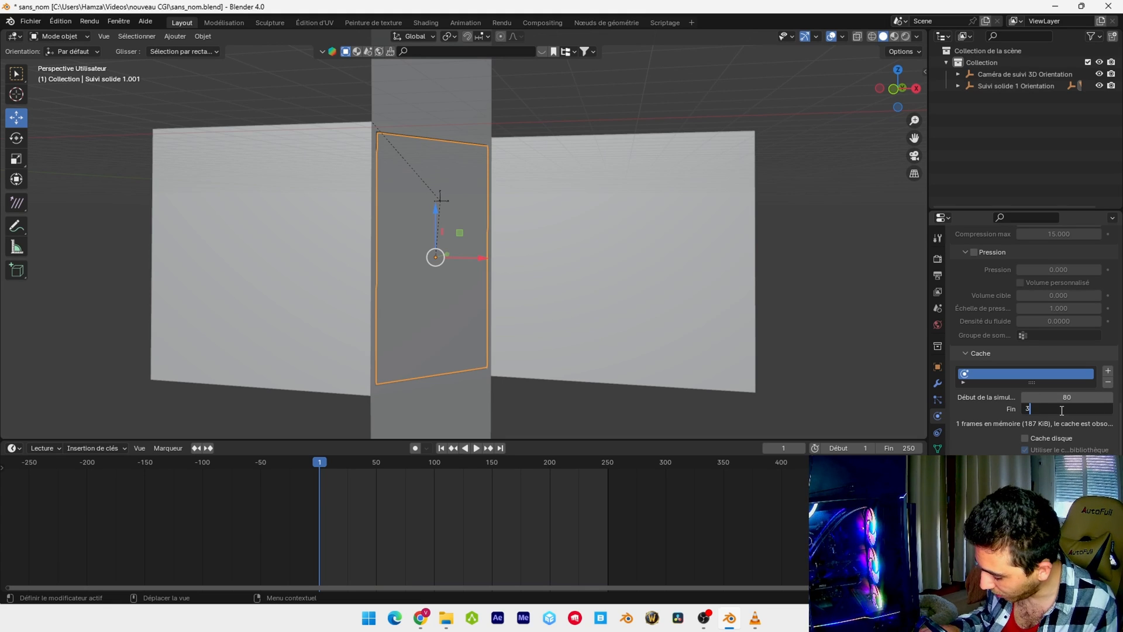
{"action": "key", "text": "Return"}
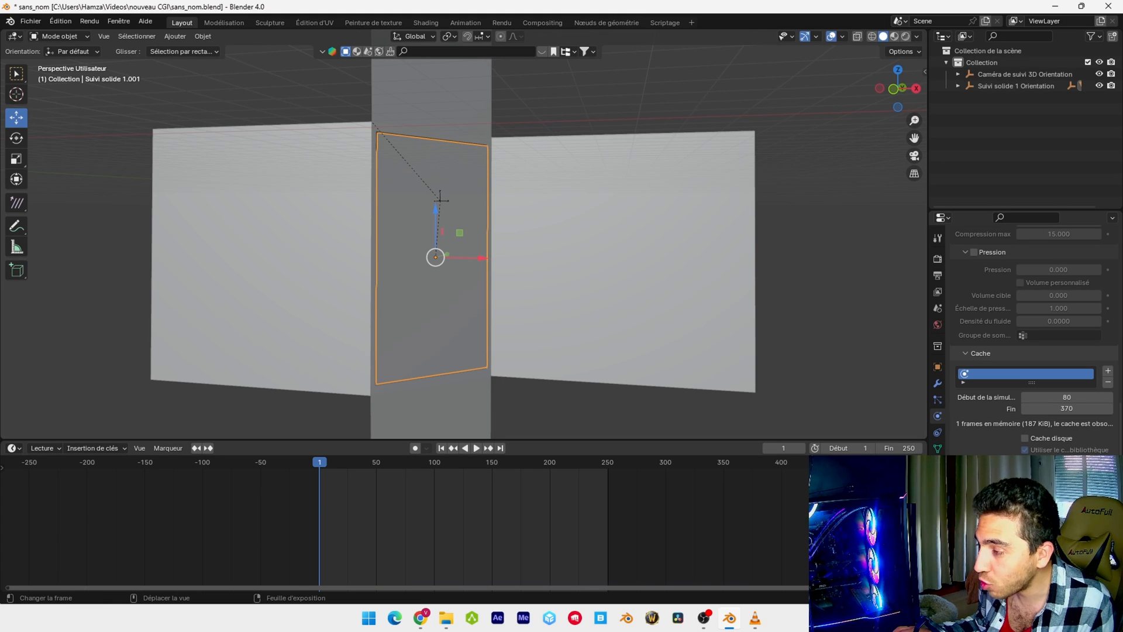
Set the scene's end frame to 370
{"action": "left_click", "coordinate": [904, 448]}
{"action": "type", "text": "370"}
{"action": "key", "text": "Return"}
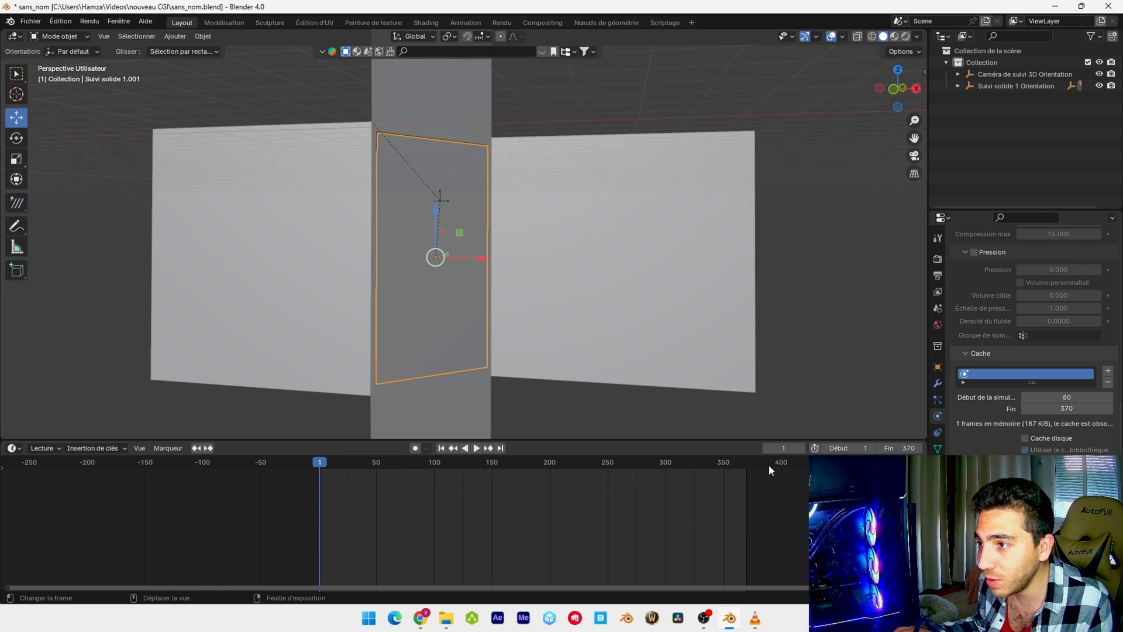
Set the panel's cloth collision quality to 5 and save the file
{"action": "scroll", "coordinate": [1045, 320], "scroll_direction": "down", "scroll_amount": 8}
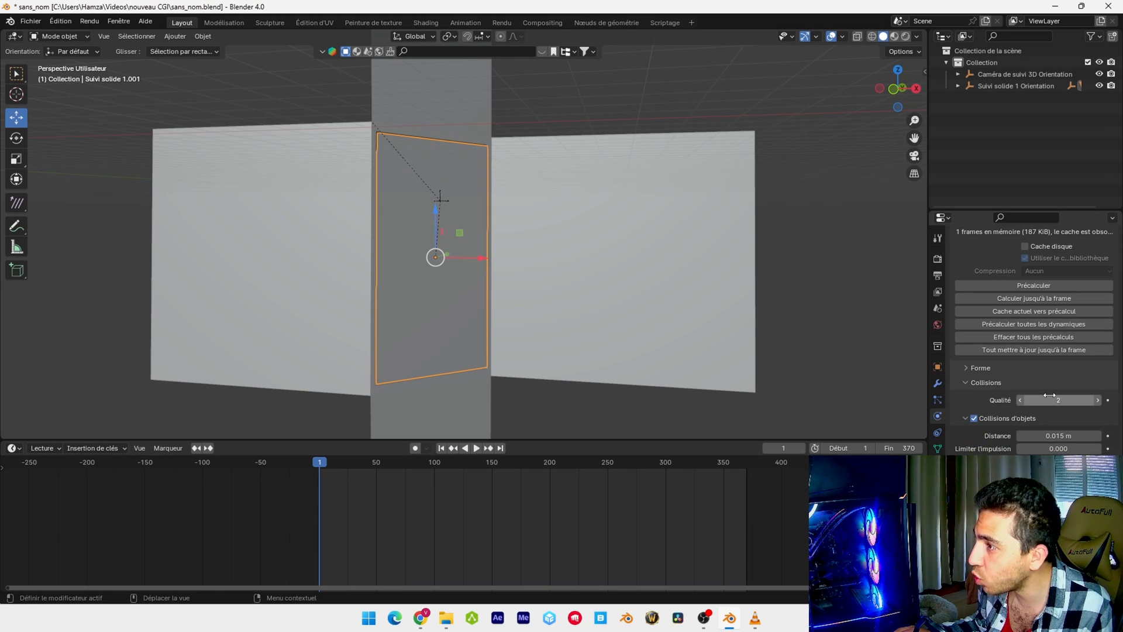
{"action": "left_click", "coordinate": [1059, 399]}
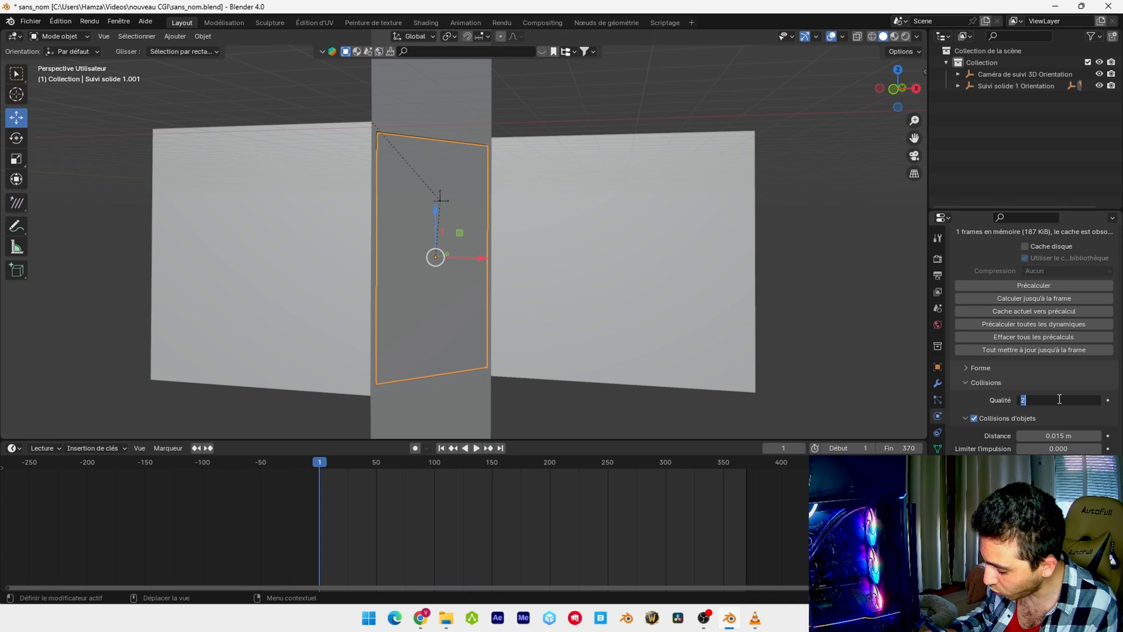
{"action": "type", "text": "5"}
{"action": "key", "text": "Return"}
{"action": "key", "text": "ctrl+s"}
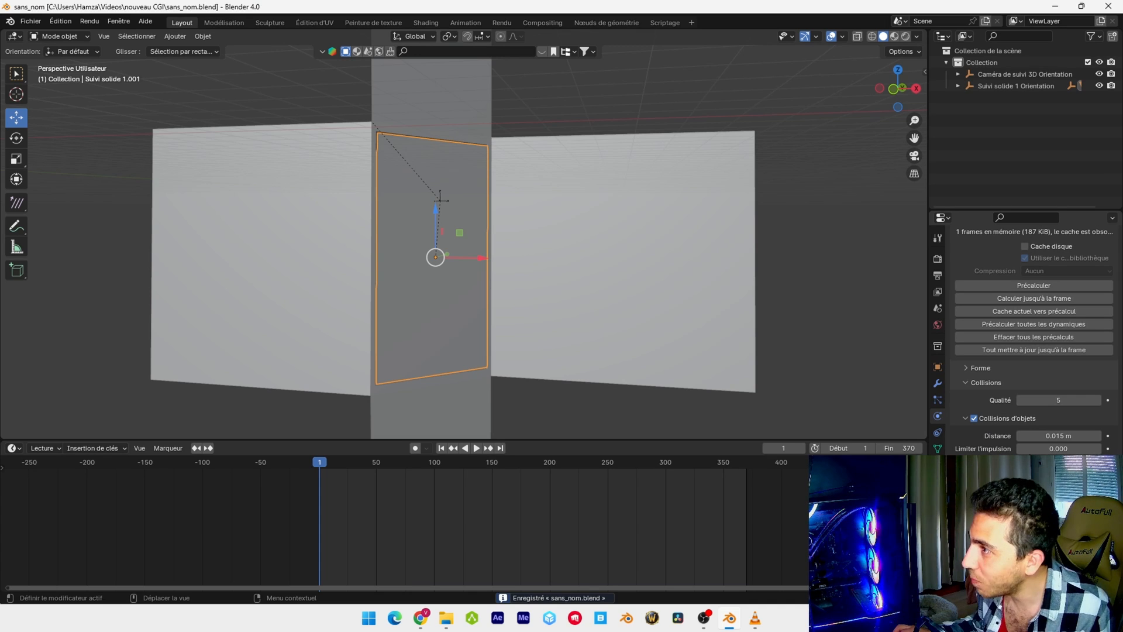
Bake the panel's cloth simulation and play it back to check the fall, returning to frame 1
{"action": "scroll", "coordinate": [1034, 409], "scroll_direction": "up", "scroll_amount": 5}
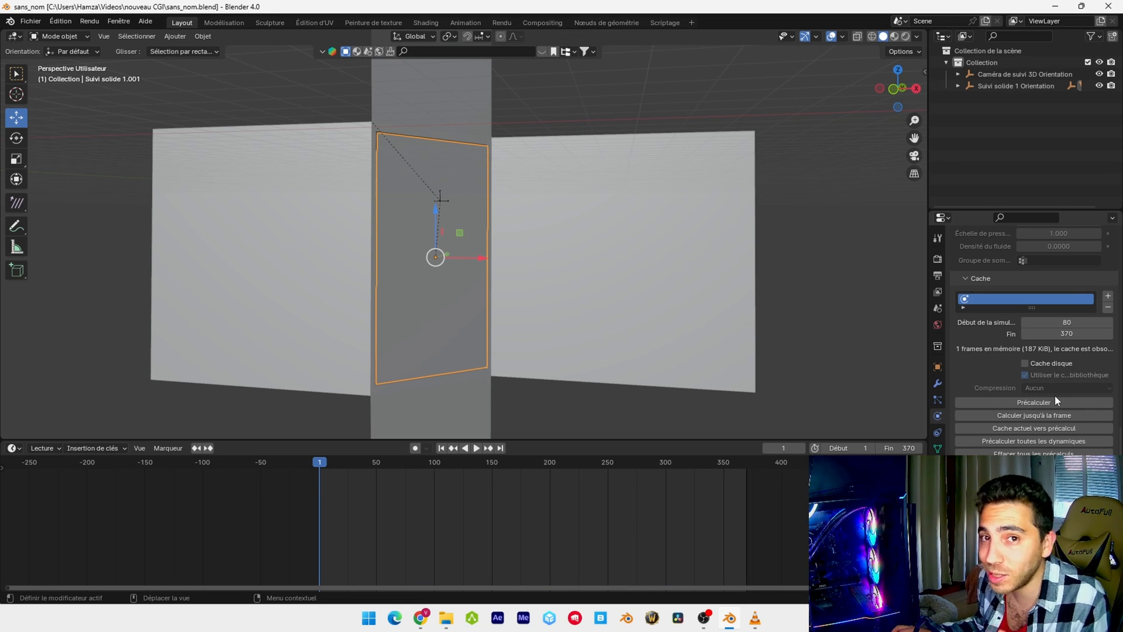
{"action": "scroll", "coordinate": [1048, 379], "scroll_direction": "down", "scroll_amount": 1}
{"action": "left_click", "coordinate": [1048, 379]}
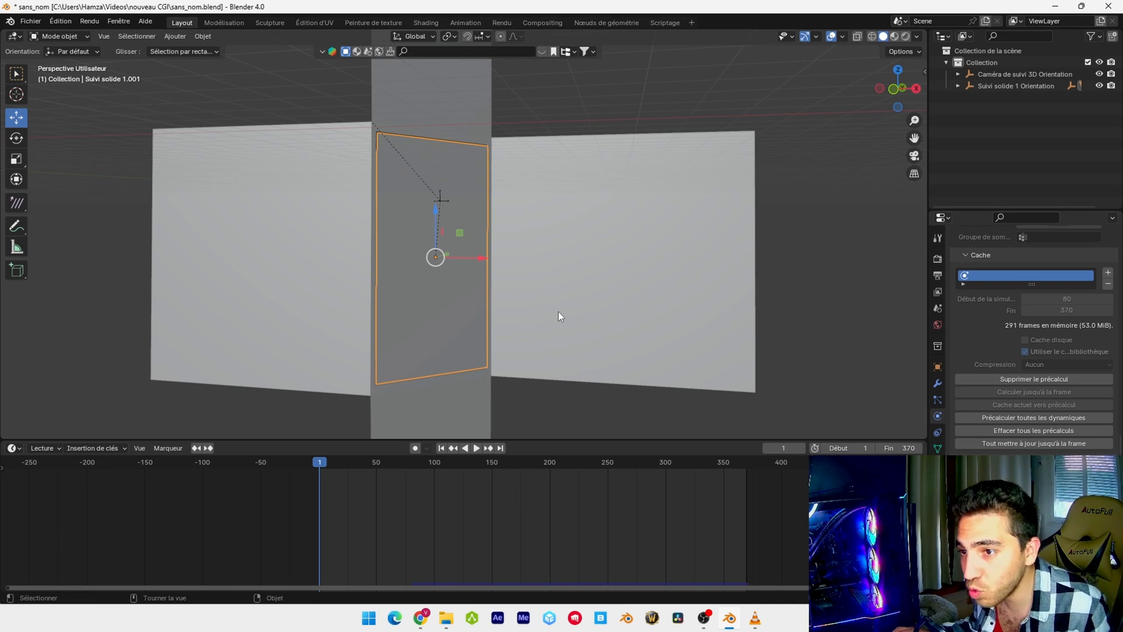
{"action": "key", "text": "space"}
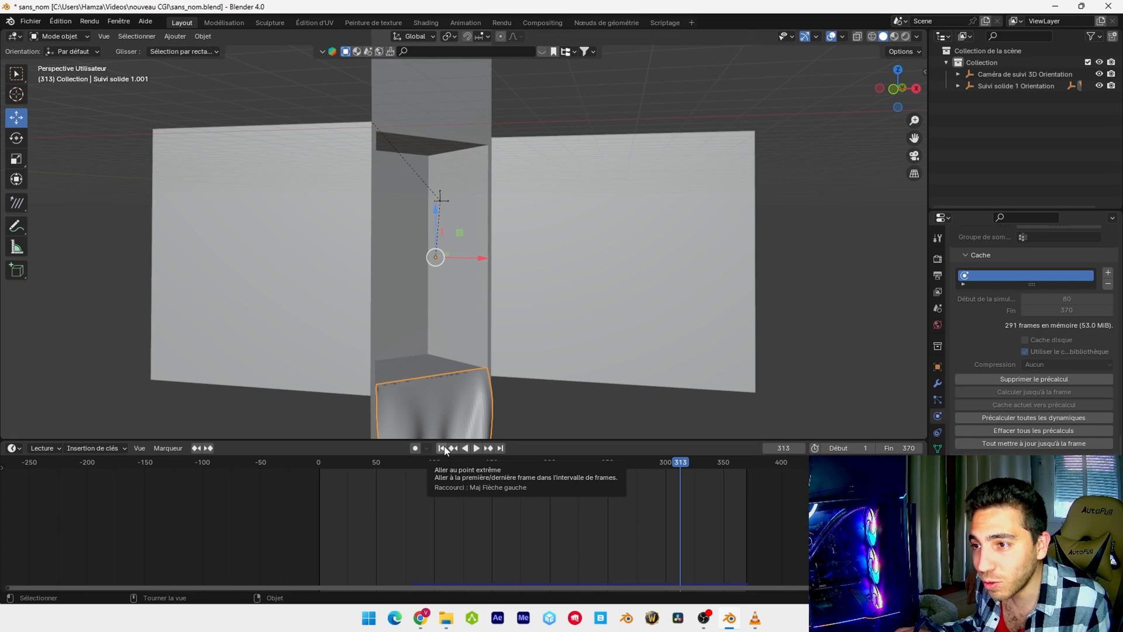
{"action": "left_click", "coordinate": [443, 448]}
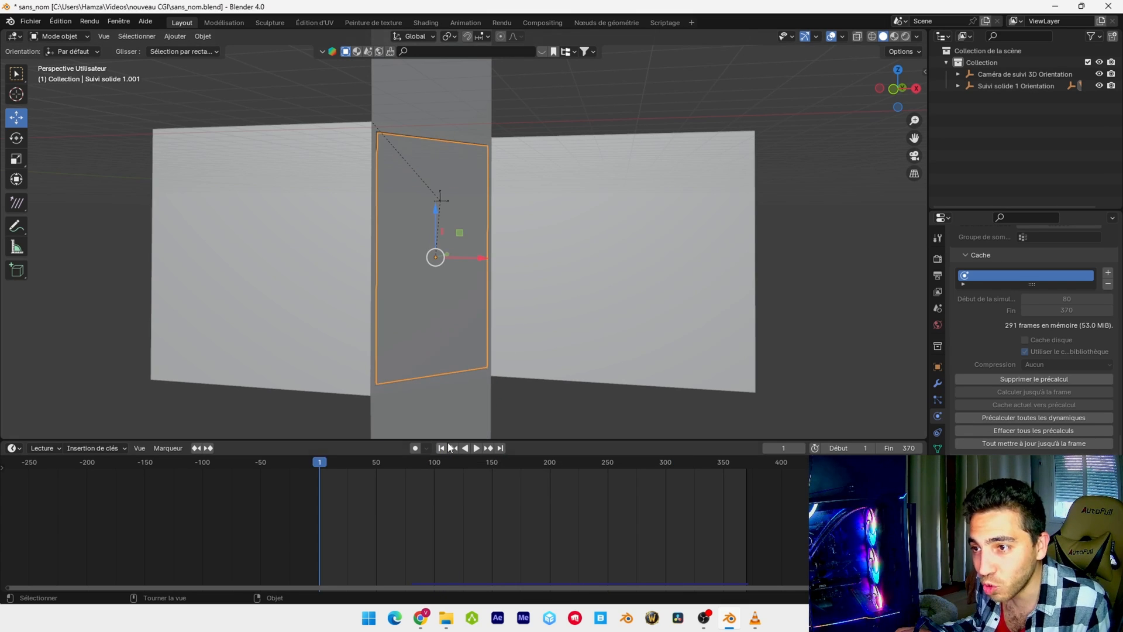
Delete all baked simulations and apply smooth shading to the front panel
{"action": "left_click", "coordinate": [1034, 431]}
{"action": "right_click", "coordinate": [428, 307]}
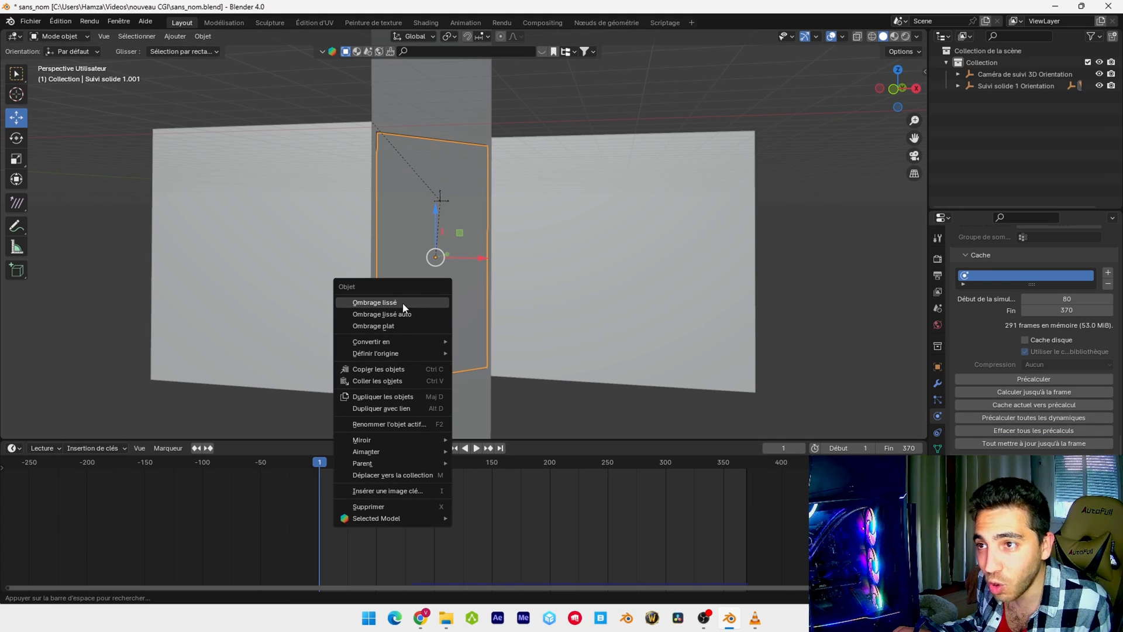
{"action": "left_click", "coordinate": [403, 305]}
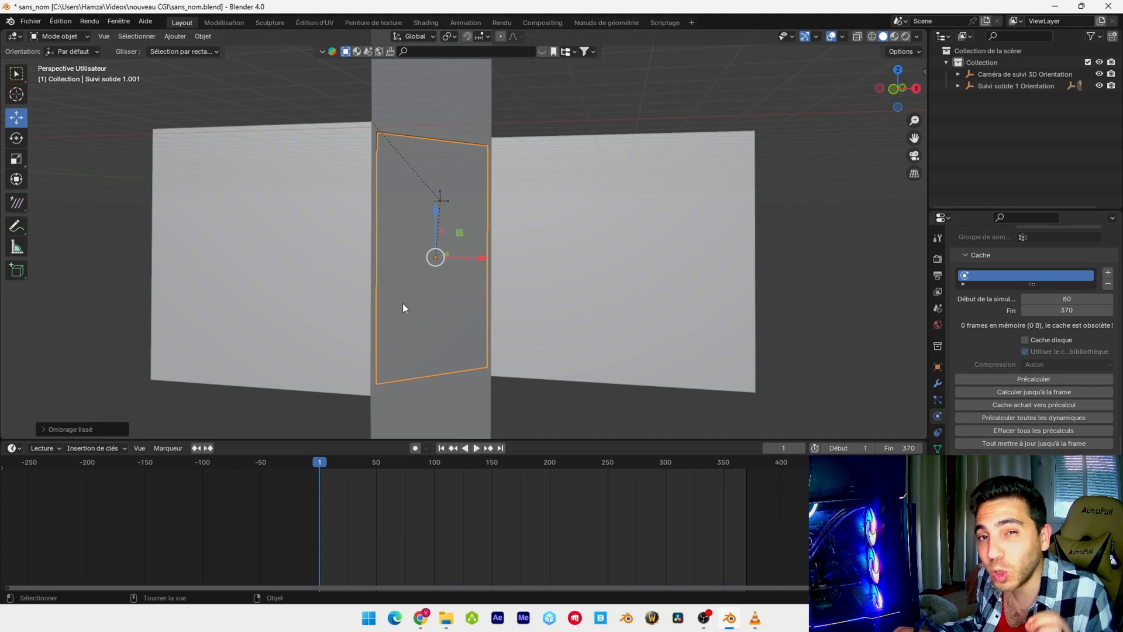
Bake the smooth-shaded panel's cloth simulation again and start playback
{"action": "left_click", "coordinate": [1037, 378]}
{"action": "key", "text": "space"}
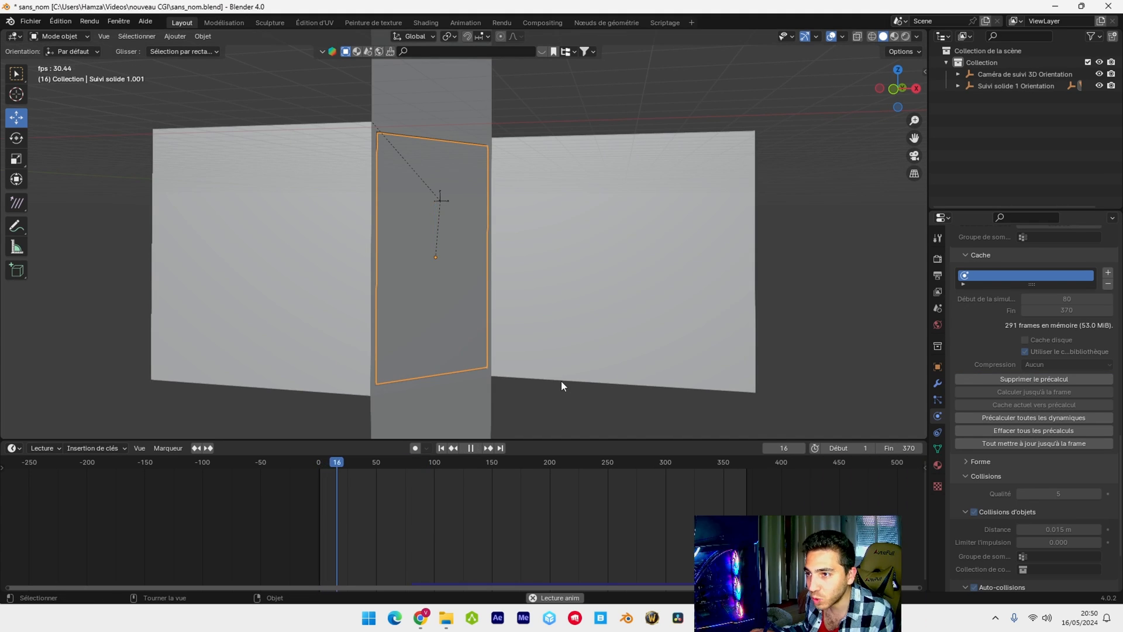
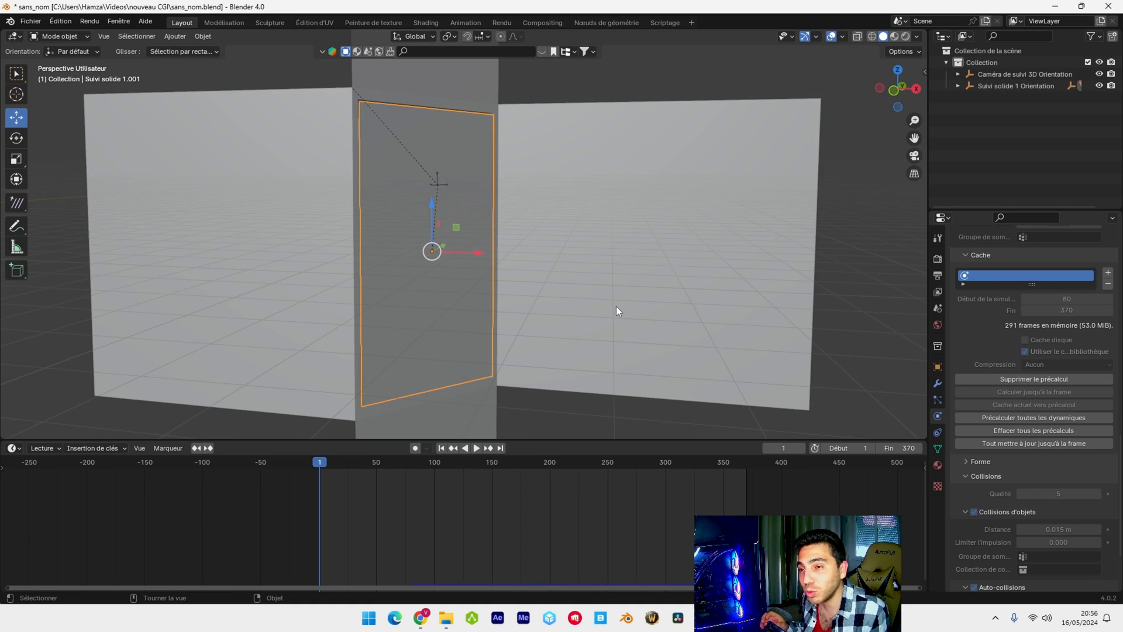
Switch to the browser and download the Sketchfab model Apple iPhone 15 Pro Max Black as a GLB with 2k textures
{"action": "left_click", "coordinate": [421, 618]}
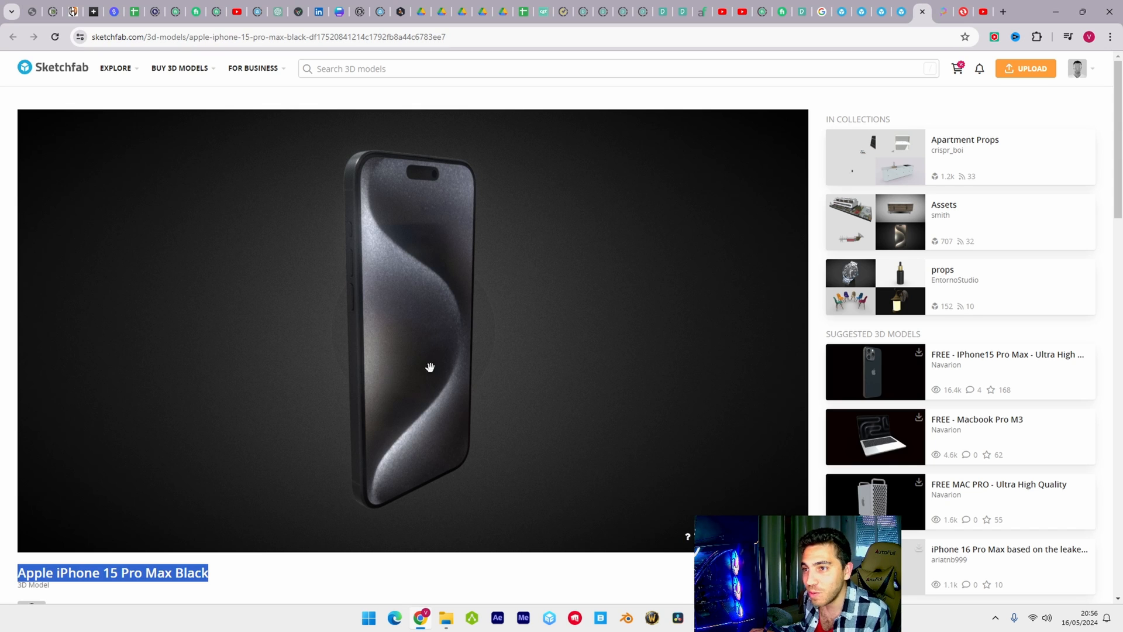
{"action": "mouse_move", "coordinate": [430, 367]}
{"action": "left_mouse_down"}
{"action": "mouse_move", "coordinate": [546, 353]}
{"action": "mouse_move", "coordinate": [388, 324]}
{"action": "left_mouse_up"}
{"action": "scroll", "coordinate": [332, 434], "scroll_direction": "down", "scroll_amount": 3}
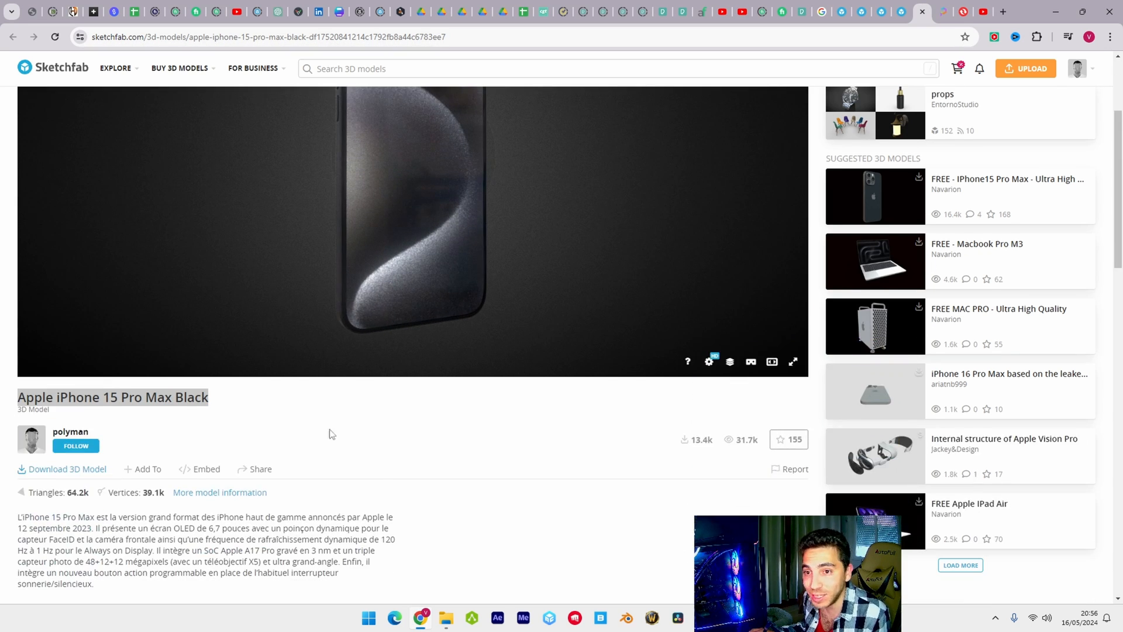
{"action": "left_click", "coordinate": [65, 475]}
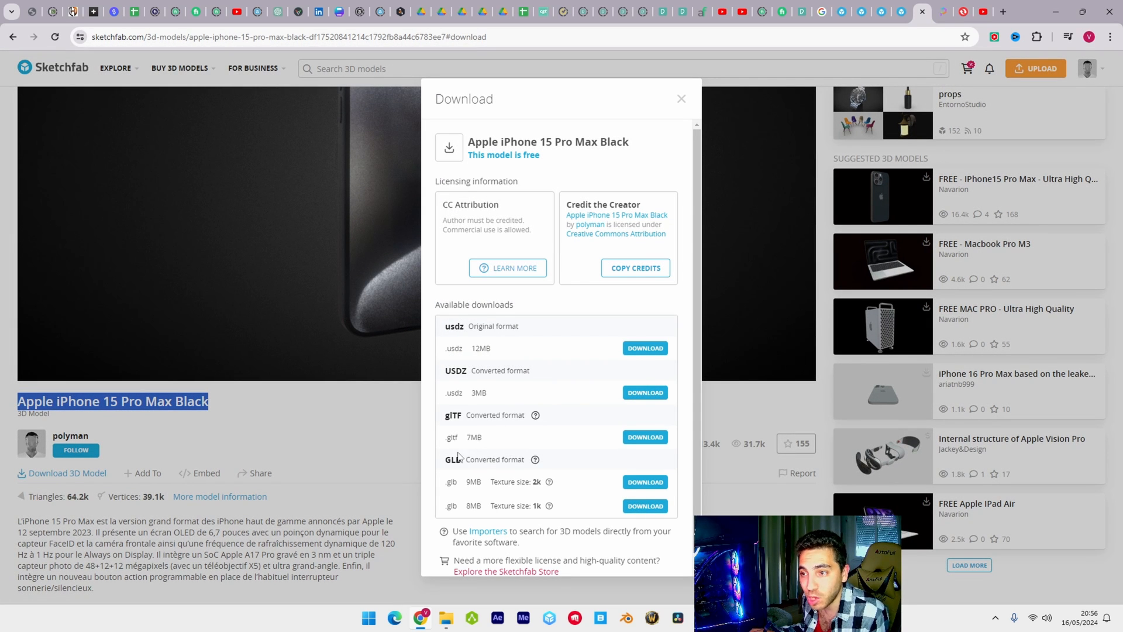
{"action": "left_click", "coordinate": [644, 483]}
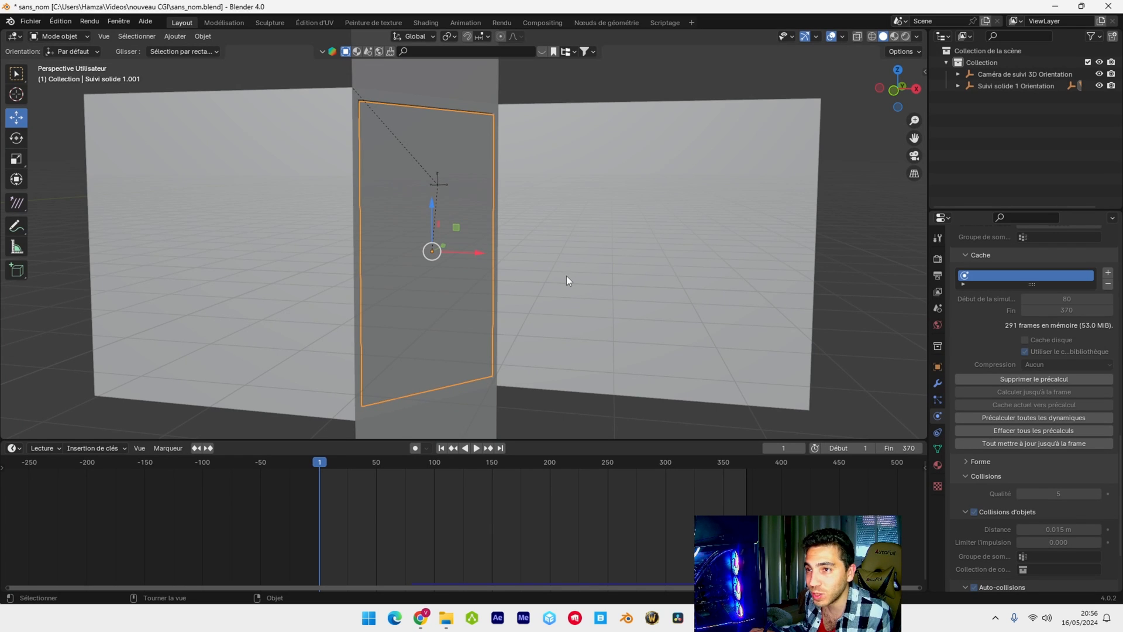
Switch back to Blender and import apple_iphone_15_pro_max_black.glb from the Downloads folder as glTF 2.0
{"action": "scroll", "coordinate": [566, 275], "scroll_direction": "down", "scroll_amount": 3}
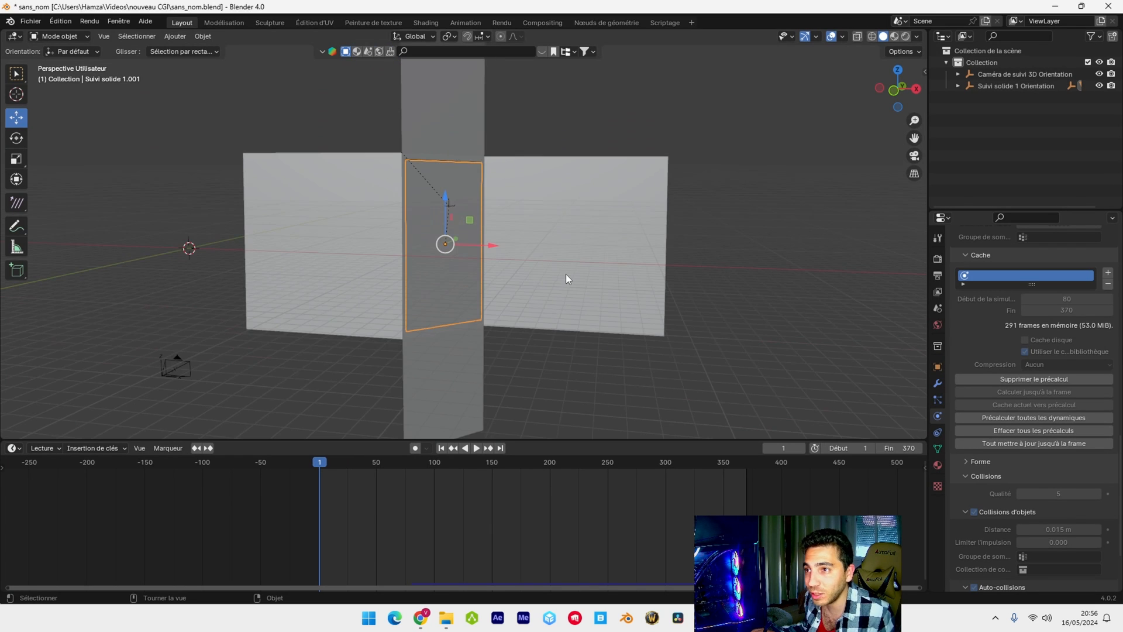
{"action": "left_click", "coordinate": [31, 21]}
{"action": "mouse_move", "coordinate": [60, 188]}
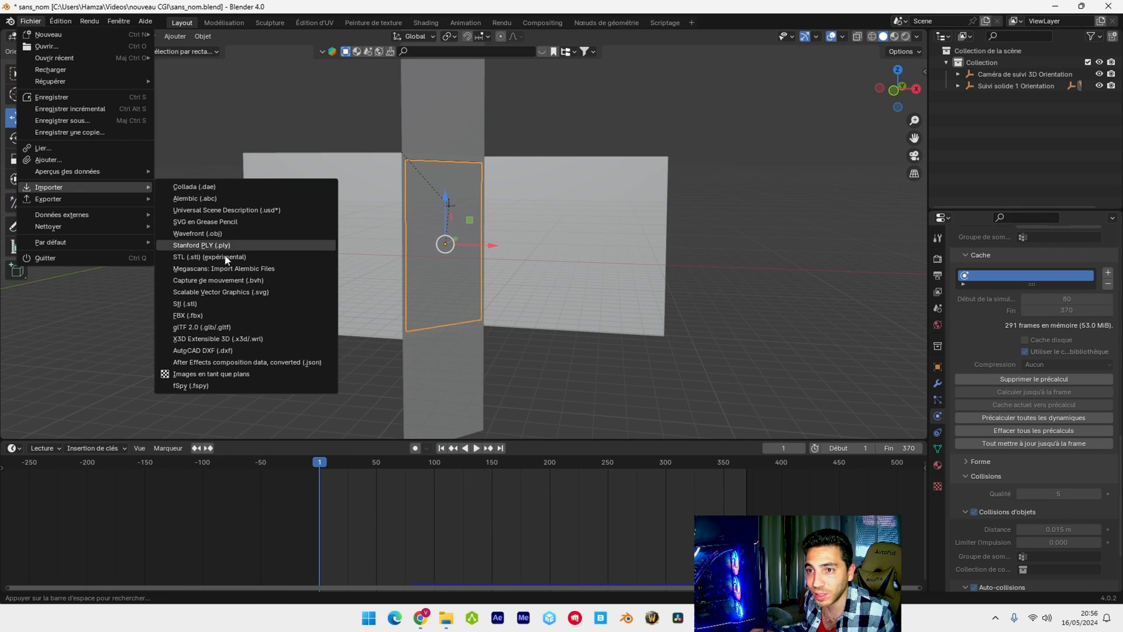
{"action": "left_click", "coordinate": [199, 327]}
{"action": "left_click", "coordinate": [279, 438]}
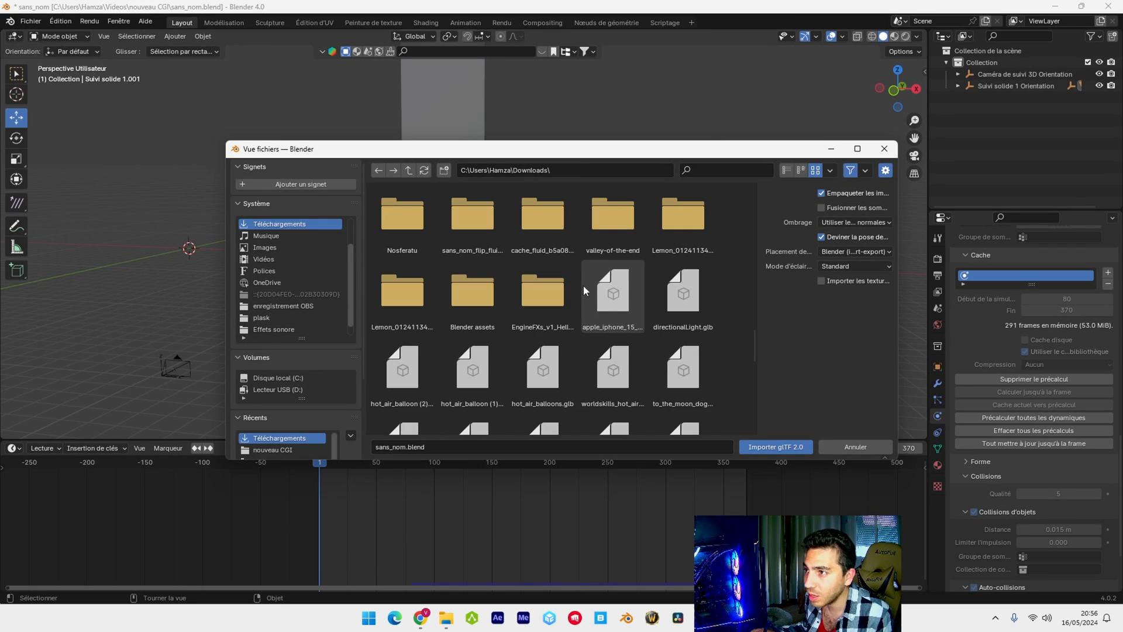
{"action": "left_click", "coordinate": [598, 286]}
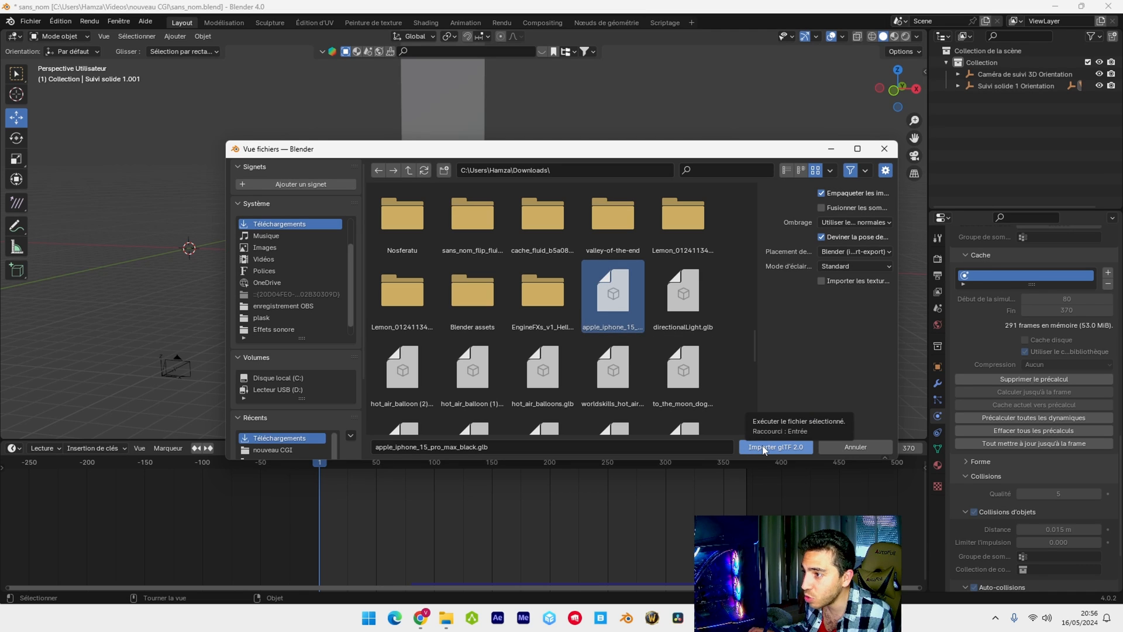
{"action": "left_click", "coordinate": [765, 449]}
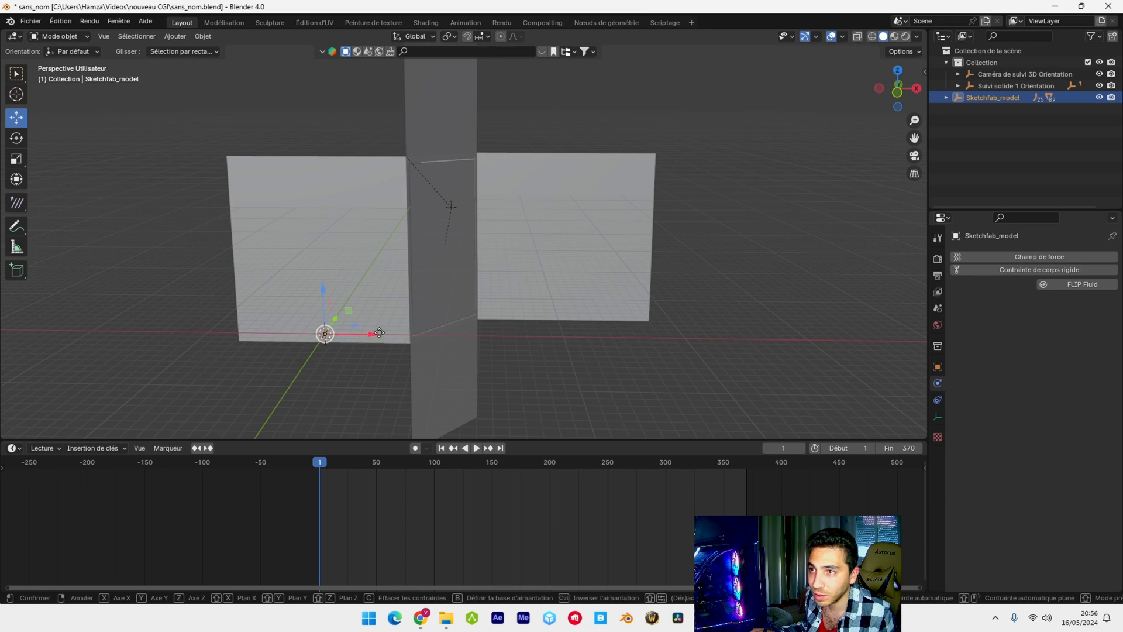
Scale the imported phone and rotate it so its screen faces the front
{"action": "mouse_move", "coordinate": [376, 331]}
{"action": "left_mouse_down"}
{"action": "mouse_move", "coordinate": [593, 323]}
{"action": "mouse_move", "coordinate": [577, 323]}
{"action": "left_mouse_up"}
{"action": "key", "text": "s"}
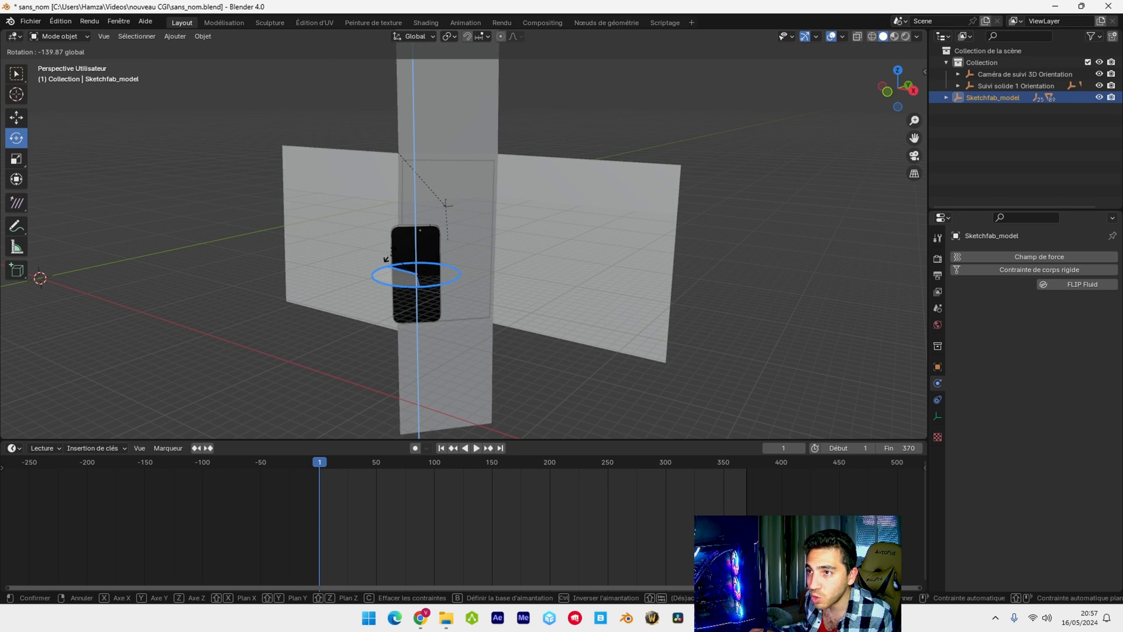
{"action": "left_click", "coordinate": [385, 259]}
{"action": "middle_click_drag", "start_coordinate": [454, 227], "coordinate": [438, 189]}
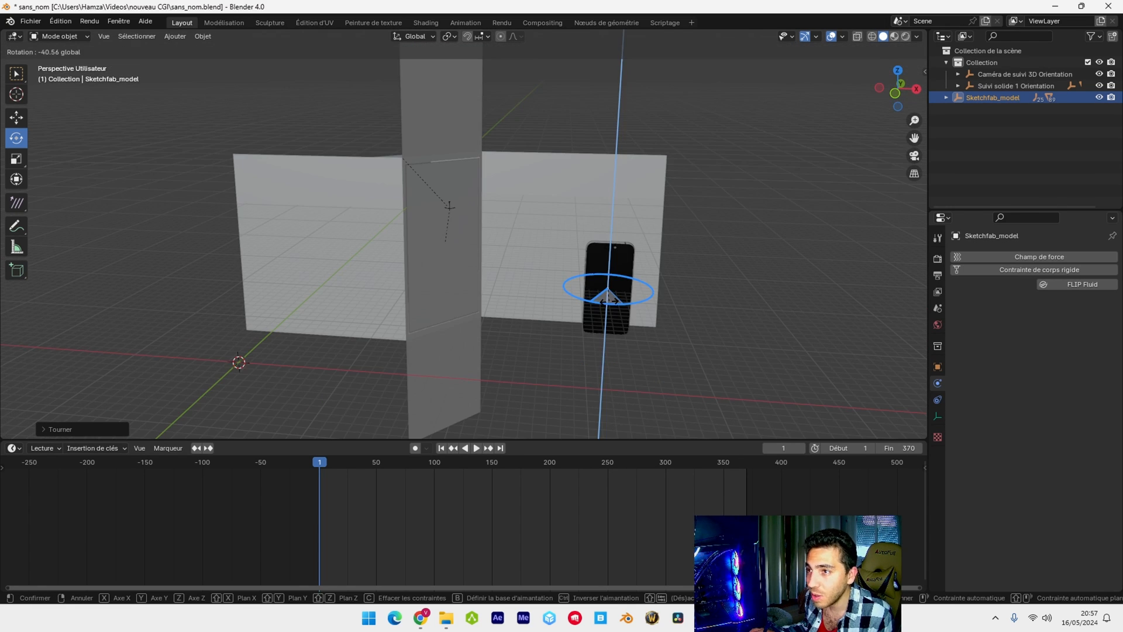
{"action": "left_click_drag", "start_coordinate": [622, 305], "coordinate": [625, 305]}
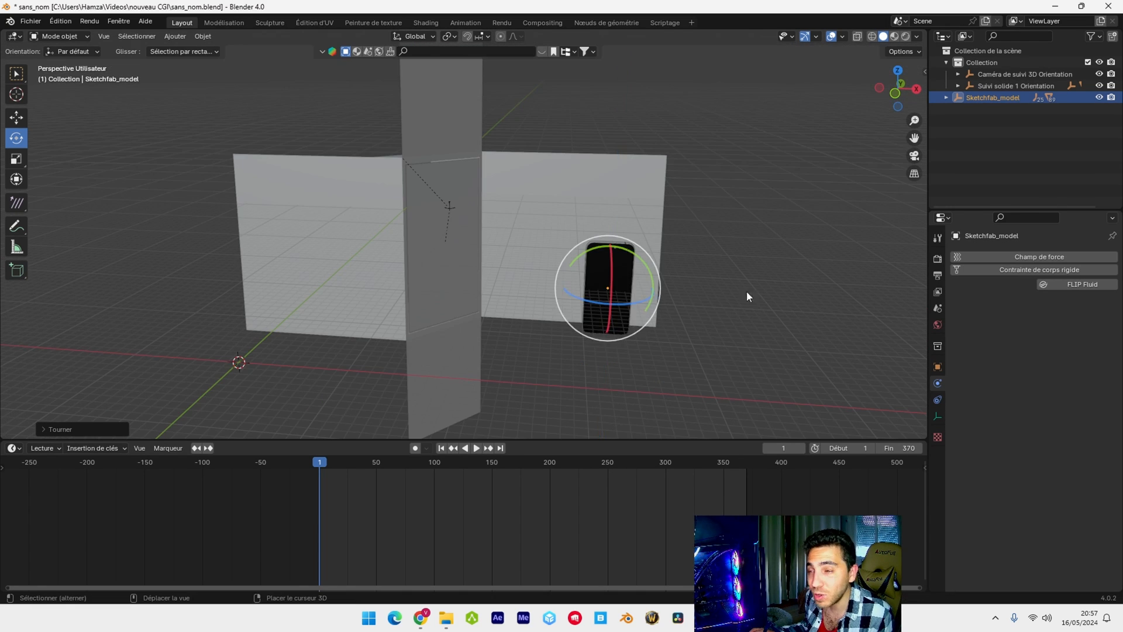
Move the phone along the X axis until it stands clear of the facade panels
{"action": "middle_click_drag", "start_coordinate": [746, 290], "coordinate": [593, 284], "text": "shift"}
{"action": "left_click", "coordinate": [16, 117]}
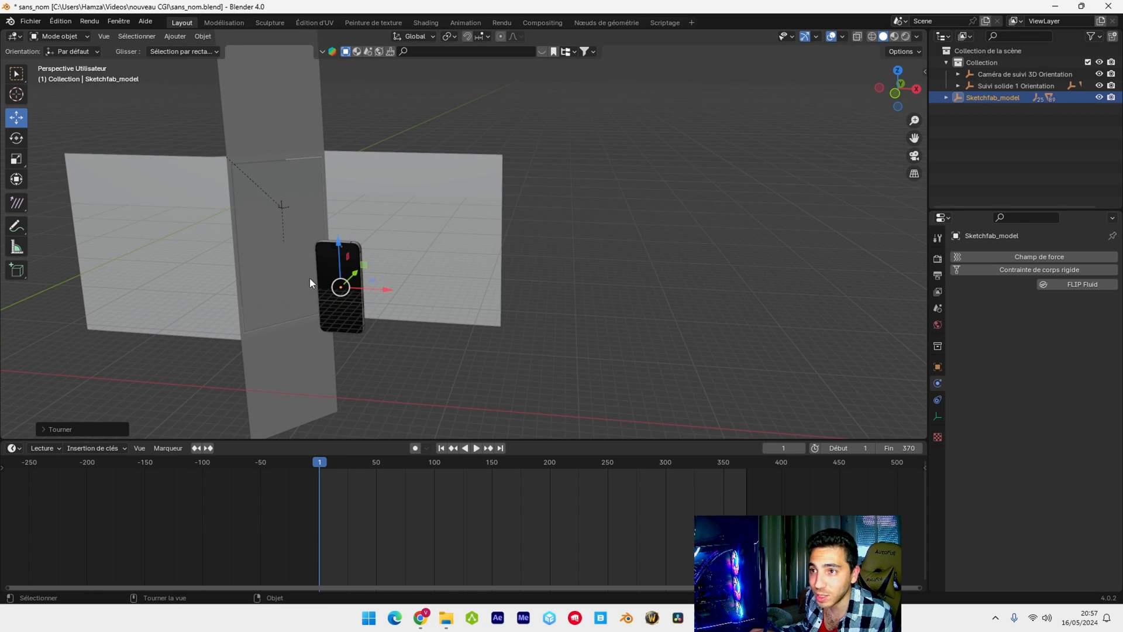
{"action": "left_click_drag", "start_coordinate": [385, 293], "coordinate": [643, 310]}
Add a cube-shaped empty to the scene
{"action": "key", "text": "KP_1"}
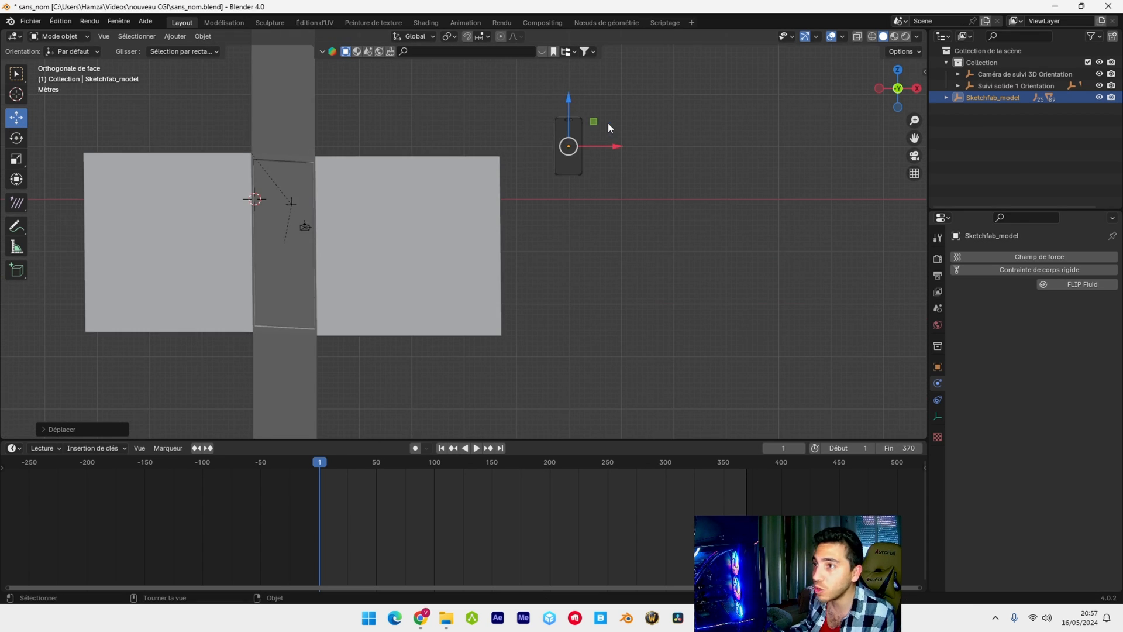
{"action": "scroll", "coordinate": [608, 122], "scroll_direction": "up", "scroll_amount": 4}
{"action": "middle_click_drag", "start_coordinate": [659, 160], "coordinate": [492, 332], "text": "shift"}
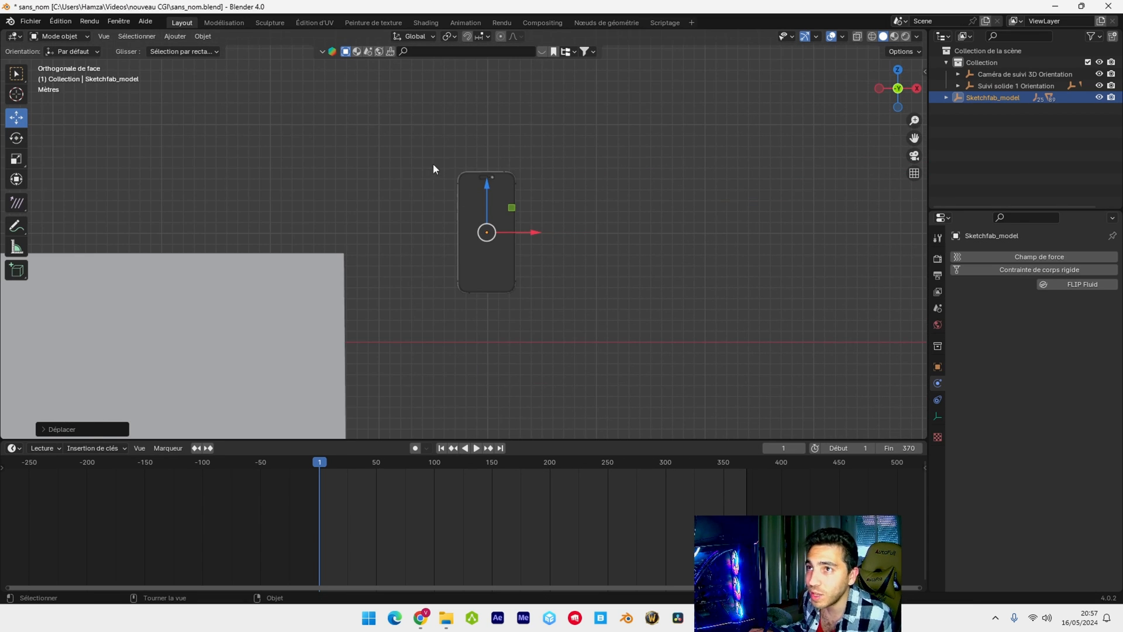
{"action": "left_click", "coordinate": [175, 36]}
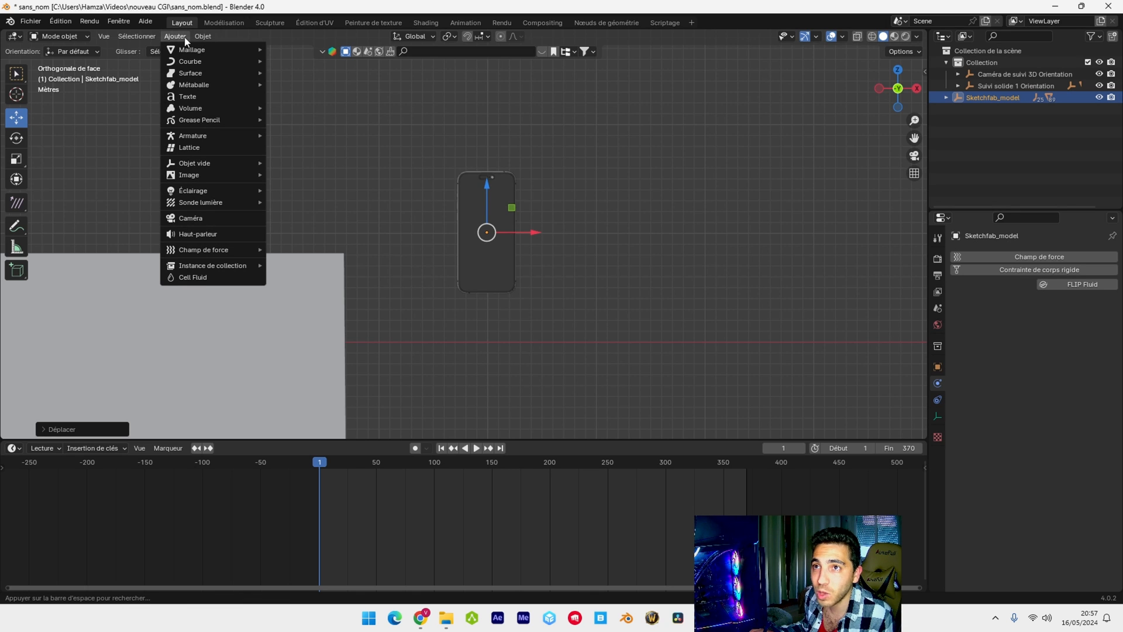
{"action": "mouse_move", "coordinate": [206, 165]}
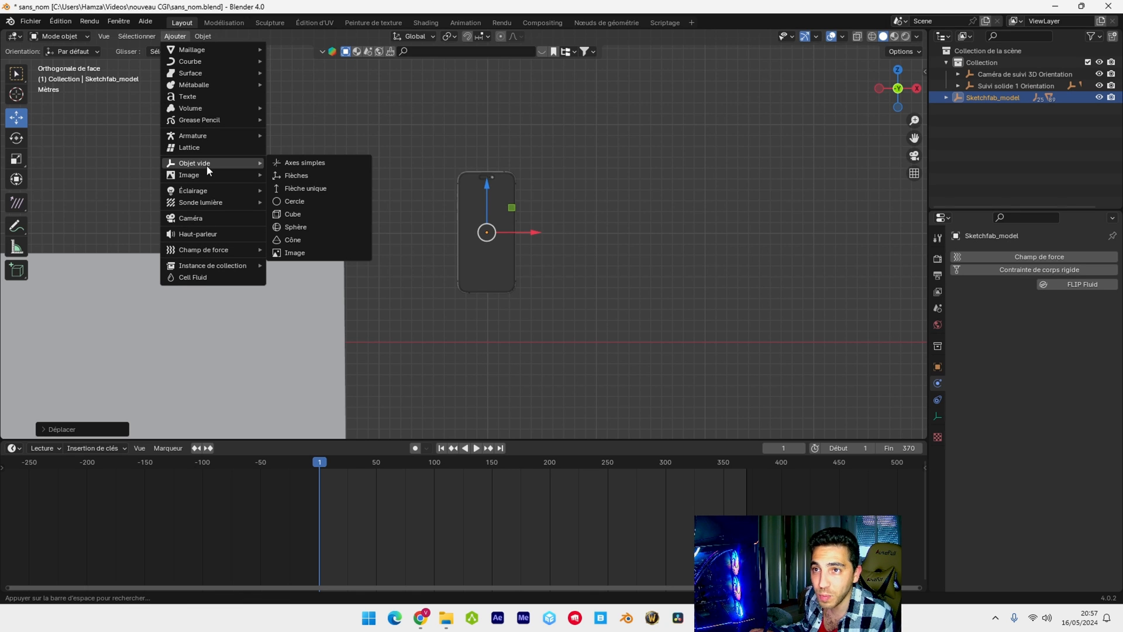
{"action": "left_click", "coordinate": [320, 215]}
Move the cube empty in depth and height to the middle of the phone
{"action": "scroll", "coordinate": [497, 263], "scroll_direction": "down", "scroll_amount": 4}
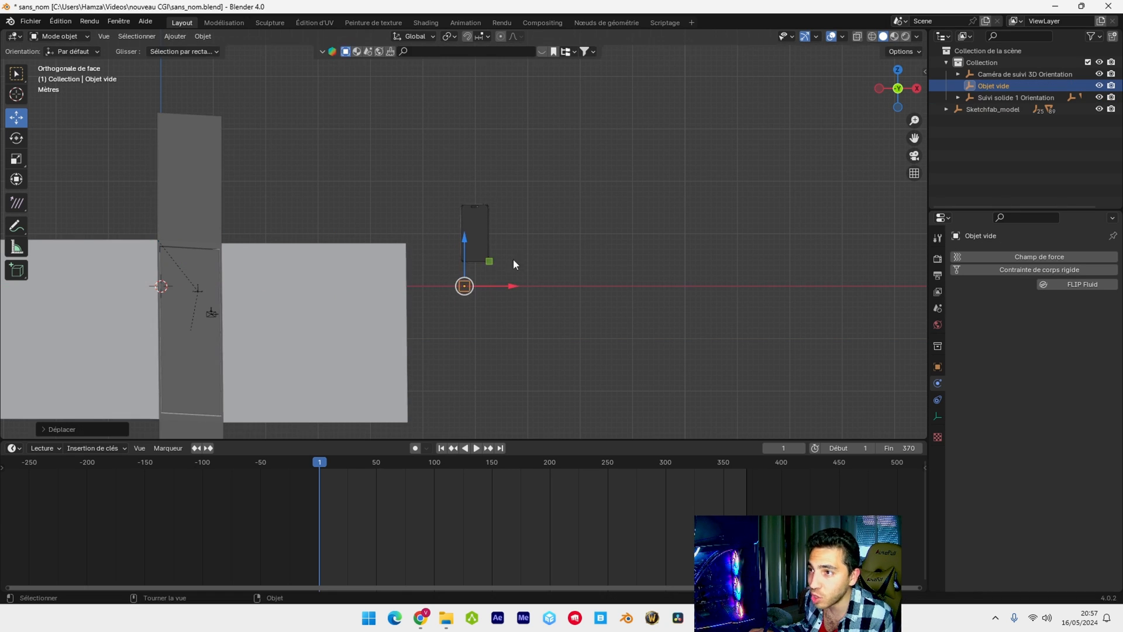
{"action": "scroll", "coordinate": [521, 248], "scroll_direction": "up", "scroll_amount": 5}
{"action": "middle_click_drag", "start_coordinate": [472, 311], "coordinate": [436, 275]}
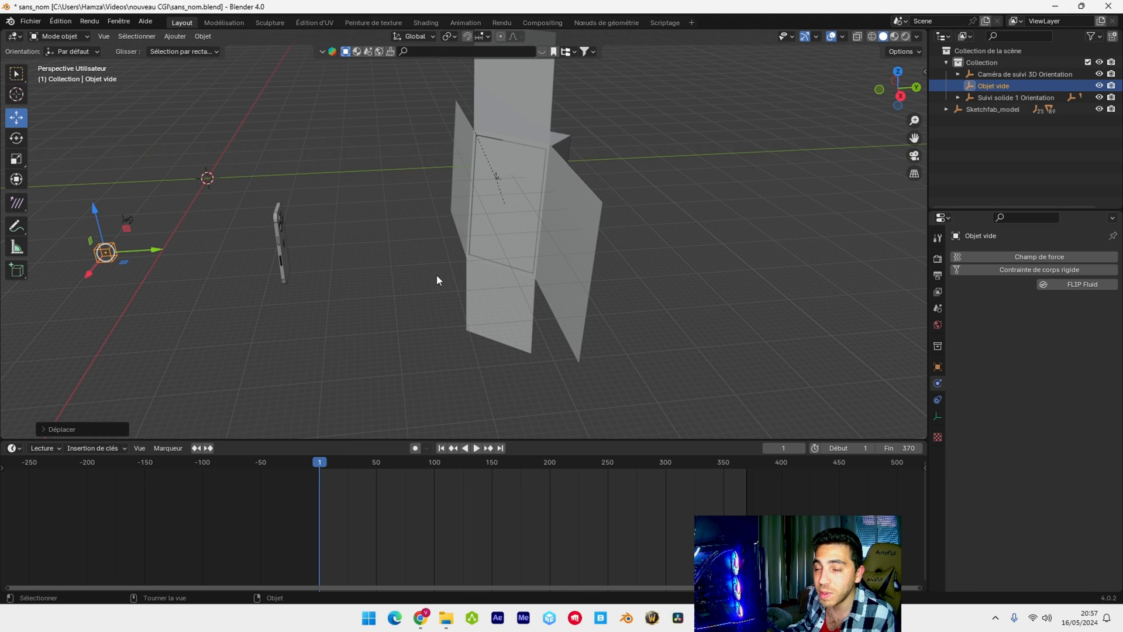
{"action": "key", "text": "KP_7"}
{"action": "scroll", "coordinate": [468, 298], "scroll_direction": "down", "scroll_amount": 1}
{"action": "left_click_drag", "start_coordinate": [483, 317], "coordinate": [479, 304]}
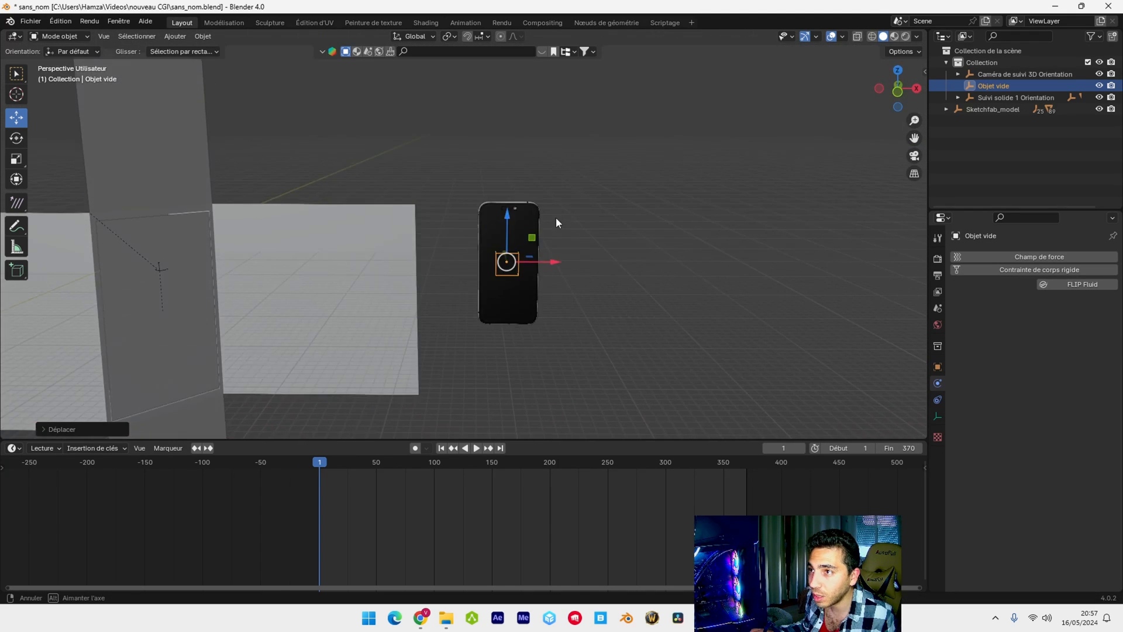
Scale the cube empty along Z beyond the phone's height and by about 3.39 along X so it encloses the phone
{"action": "key", "text": "KP_1"}
{"action": "scroll", "coordinate": [550, 190], "scroll_direction": "up", "scroll_amount": 3}
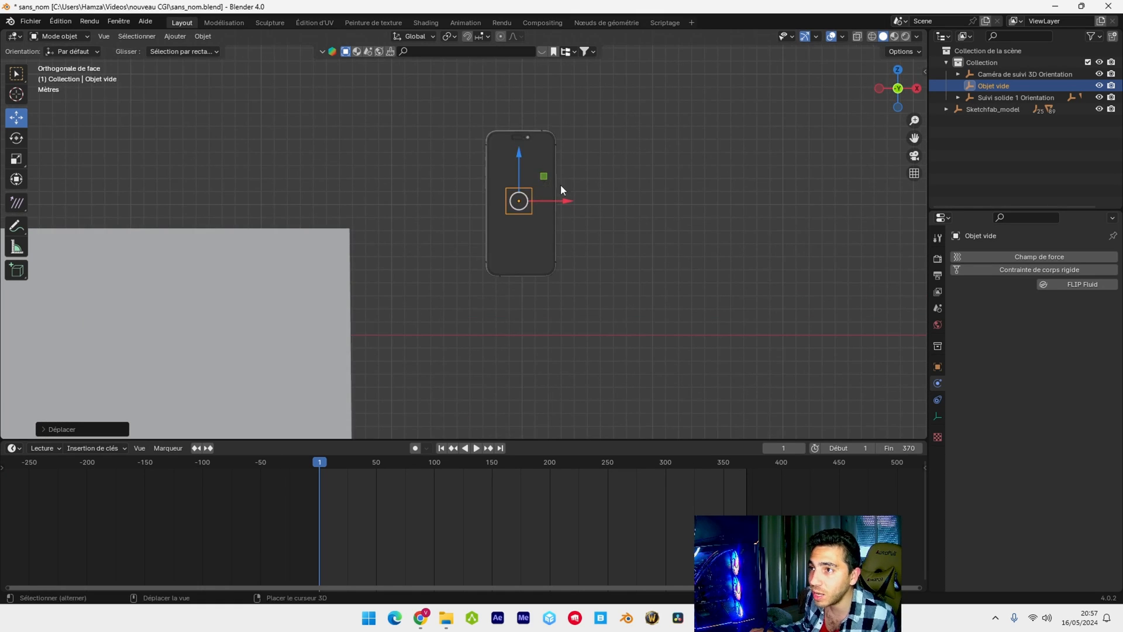
{"action": "key", "text": "s"}
{"action": "key", "text": "z"}
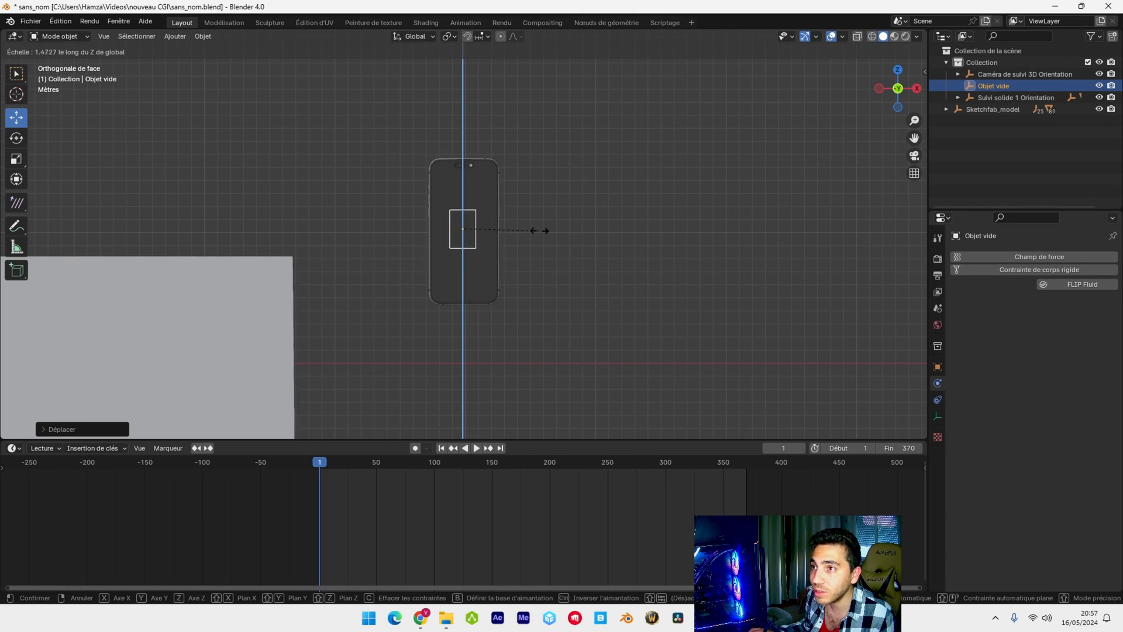
{"action": "left_click", "coordinate": [774, 214]}
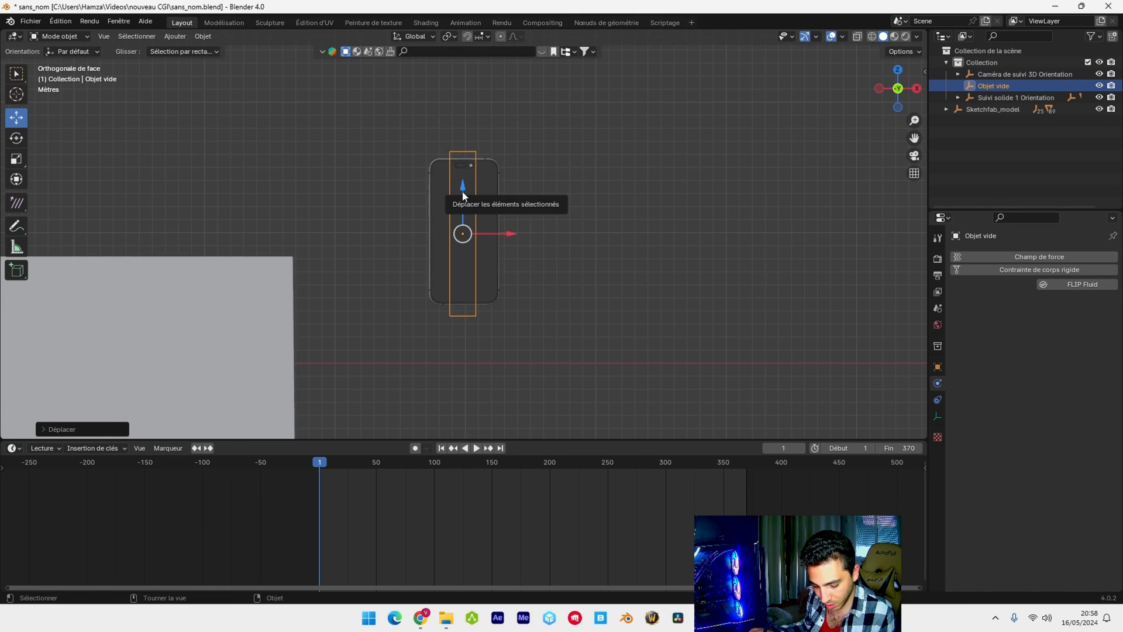
{"action": "key", "text": "s"}
{"action": "key", "text": "x"}
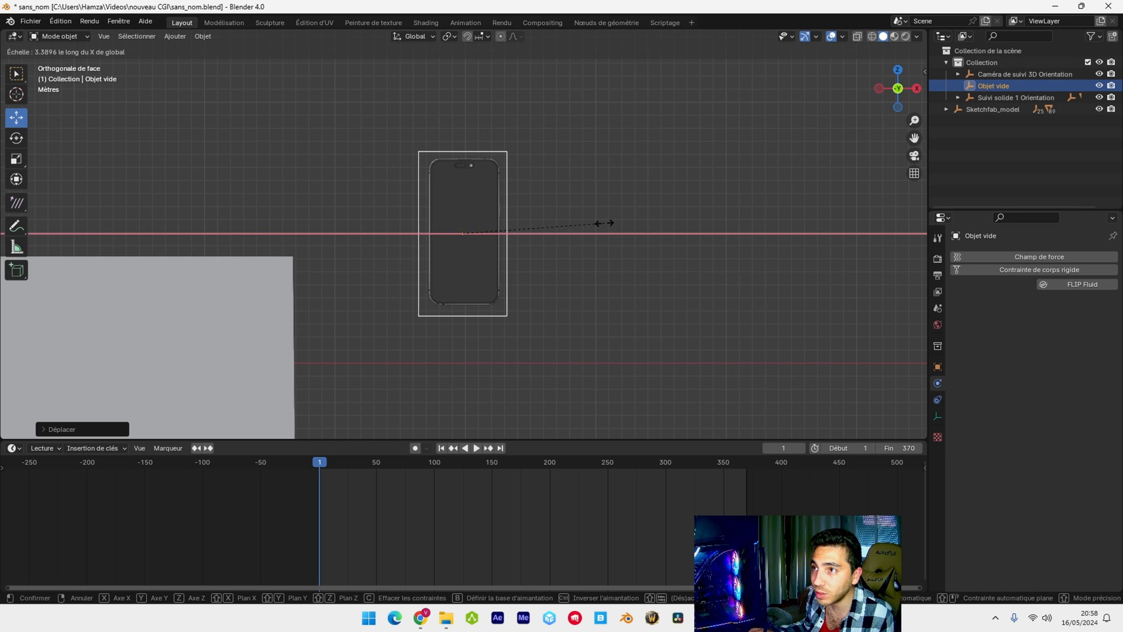
{"action": "left_click", "coordinate": [611, 223]}
{"action": "middle_click_drag", "start_coordinate": [611, 224], "coordinate": [468, 255]}
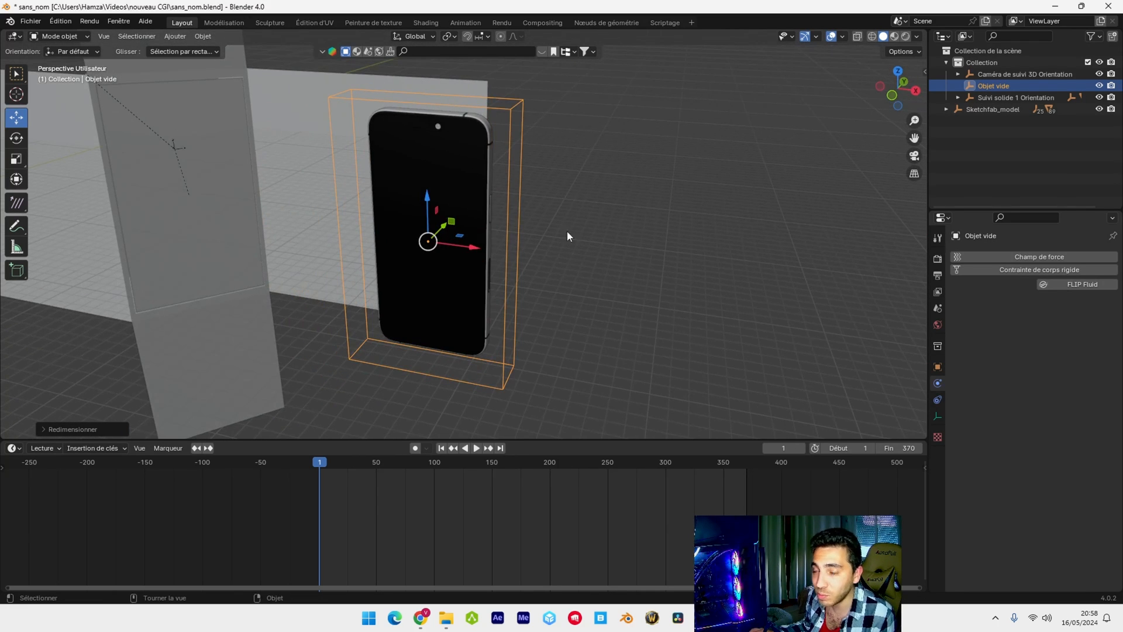
{"action": "middle_click_drag", "start_coordinate": [486, 116], "coordinate": [591, 196]}
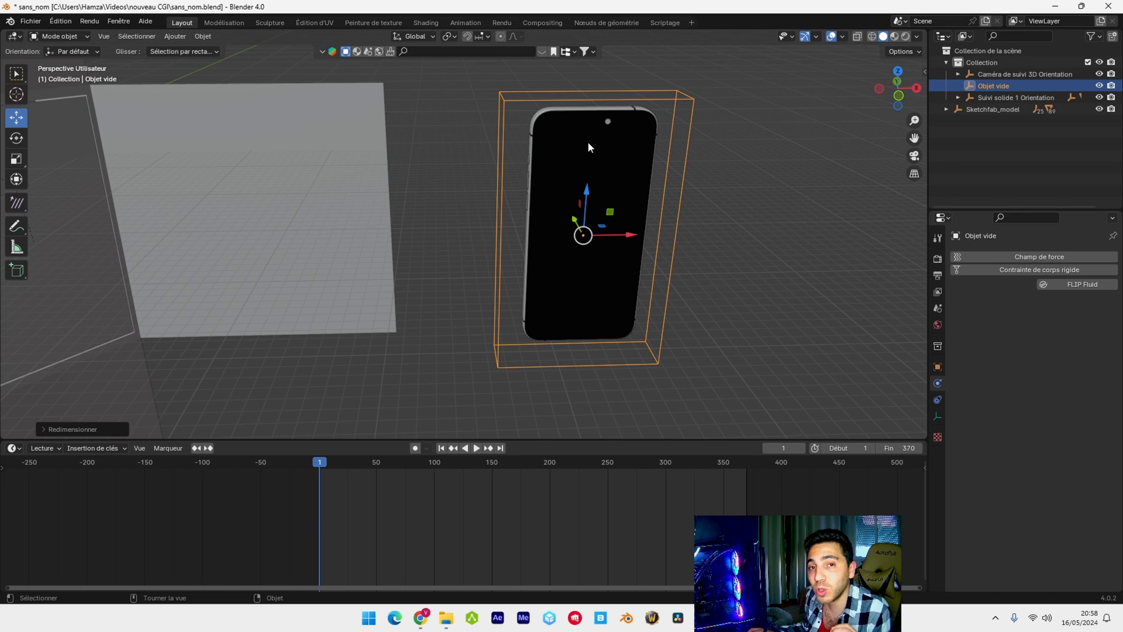
Select the phone's screen and its frame in turn to examine the separate meshes of the model
{"action": "left_click", "coordinate": [570, 149]}
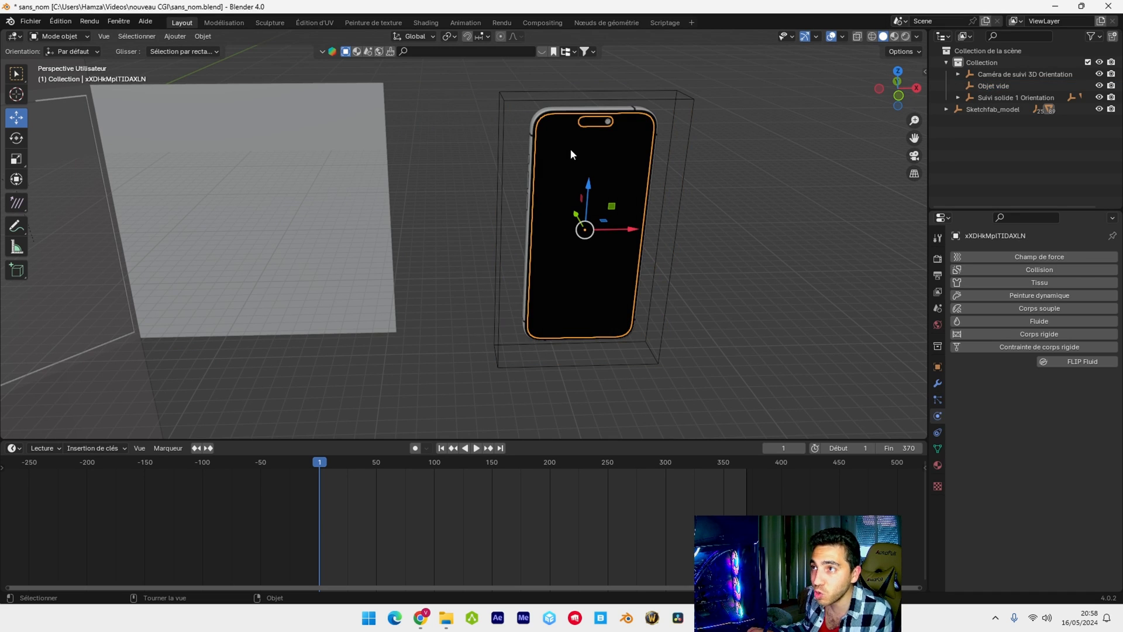
{"action": "left_click", "coordinate": [538, 125]}
{"action": "left_click", "coordinate": [539, 124]}
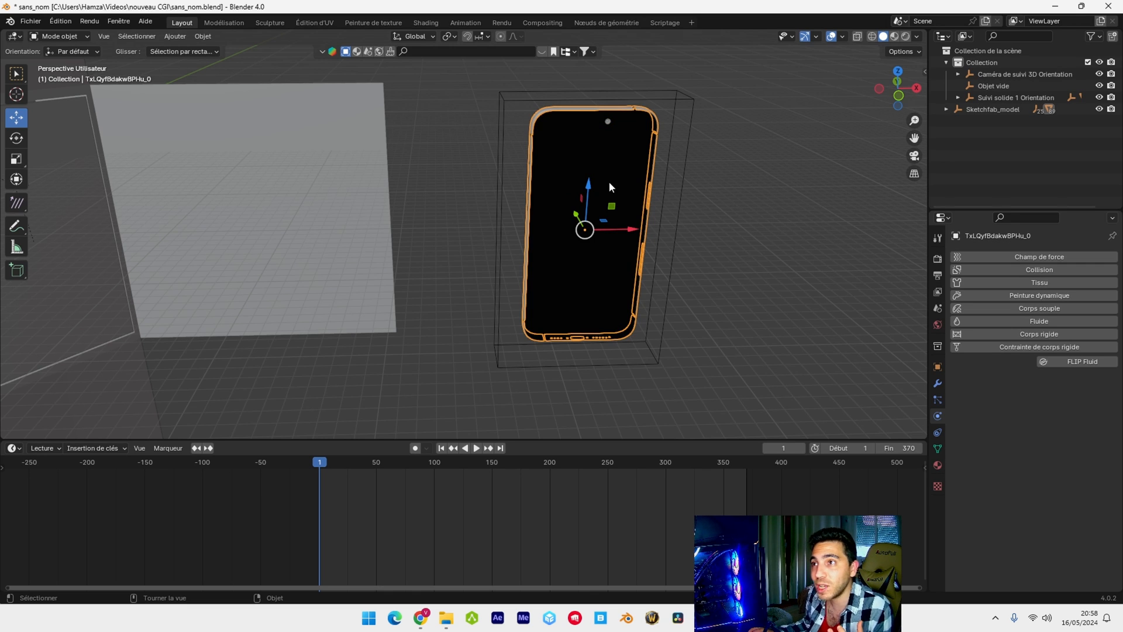
Reselect the cube empty and centre it around the phone's thickness as seen from above, keeping its scale
{"action": "left_click", "coordinate": [676, 102]}
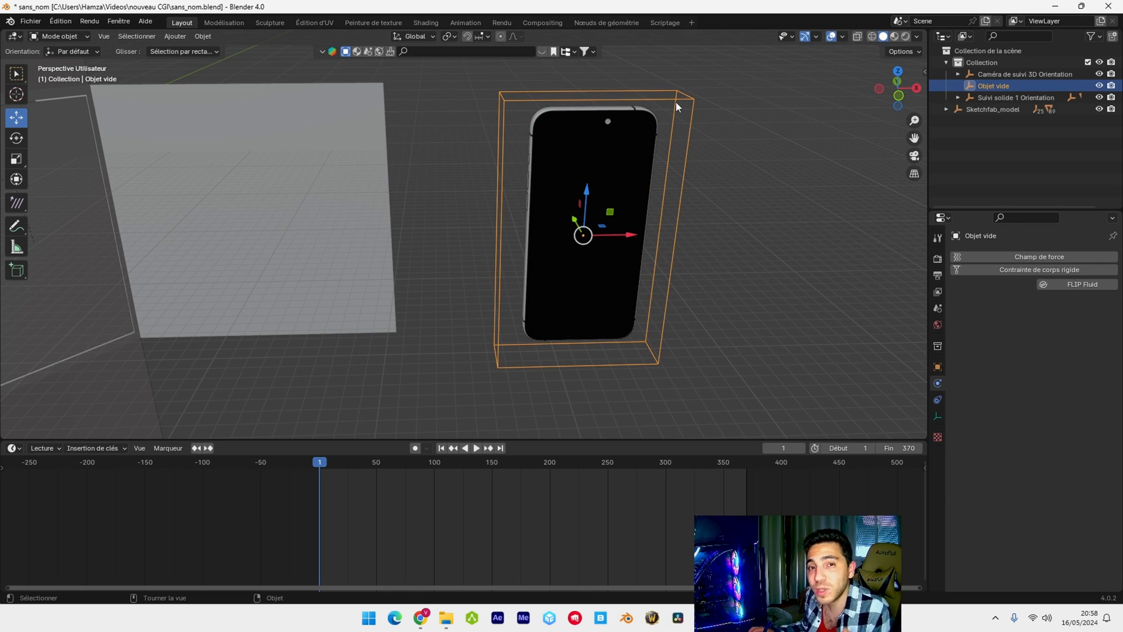
{"action": "key", "text": "KP_7"}
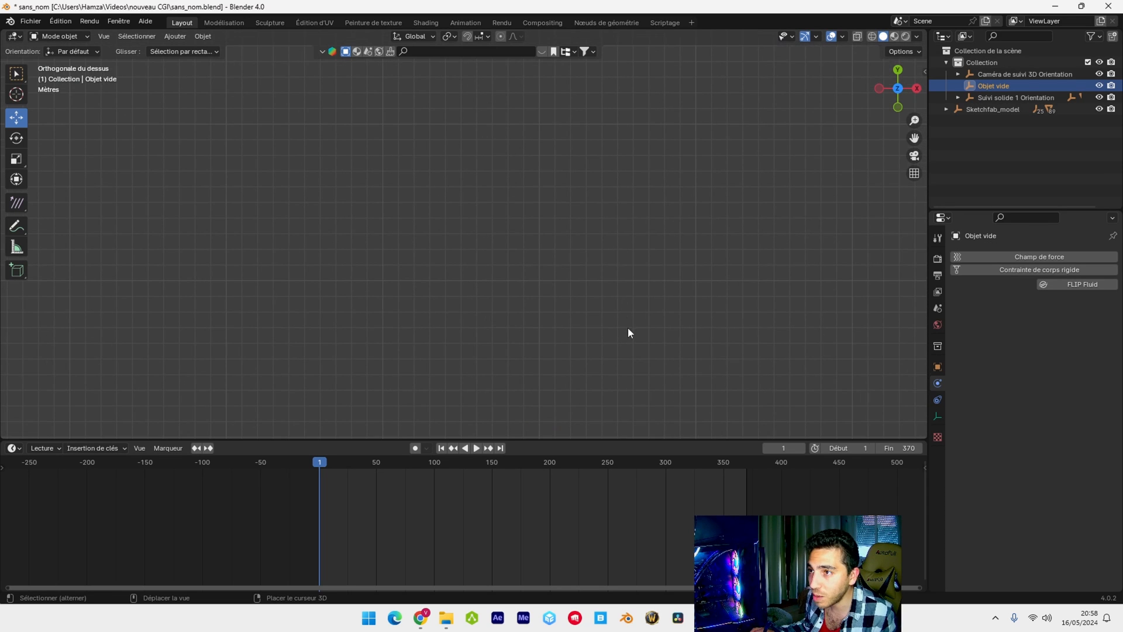
{"action": "middle_click_drag", "start_coordinate": [626, 294], "coordinate": [589, 223], "text": "shift"}
{"action": "left_click_drag", "start_coordinate": [526, 321], "coordinate": [530, 321]}
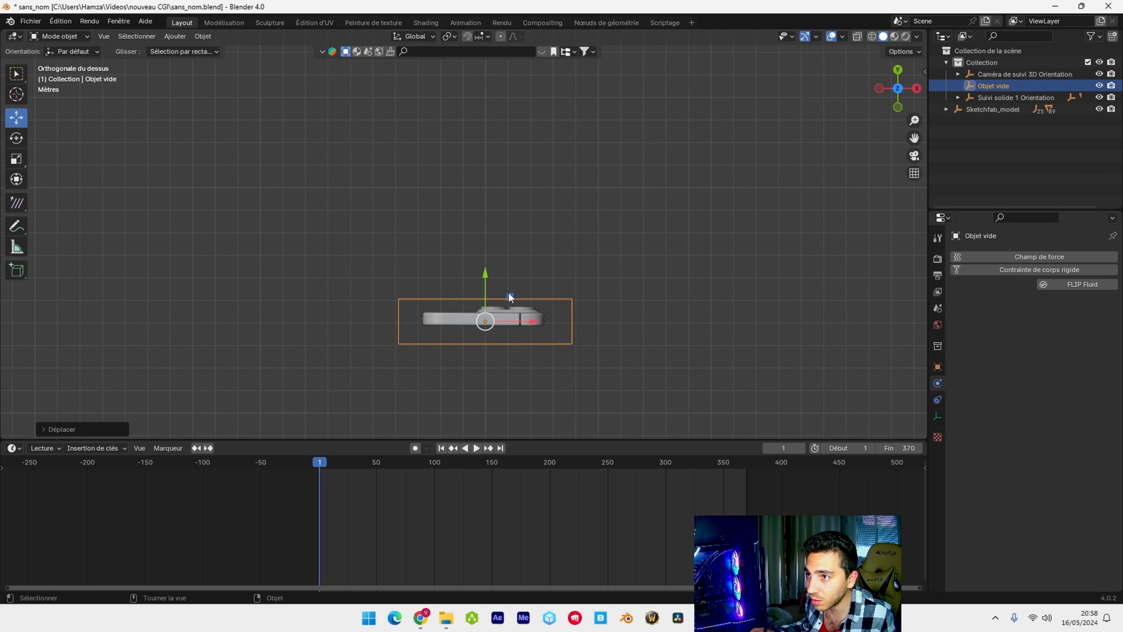
{"action": "left_click_drag", "start_coordinate": [486, 275], "coordinate": [485, 272]}
{"action": "key", "text": "s"}
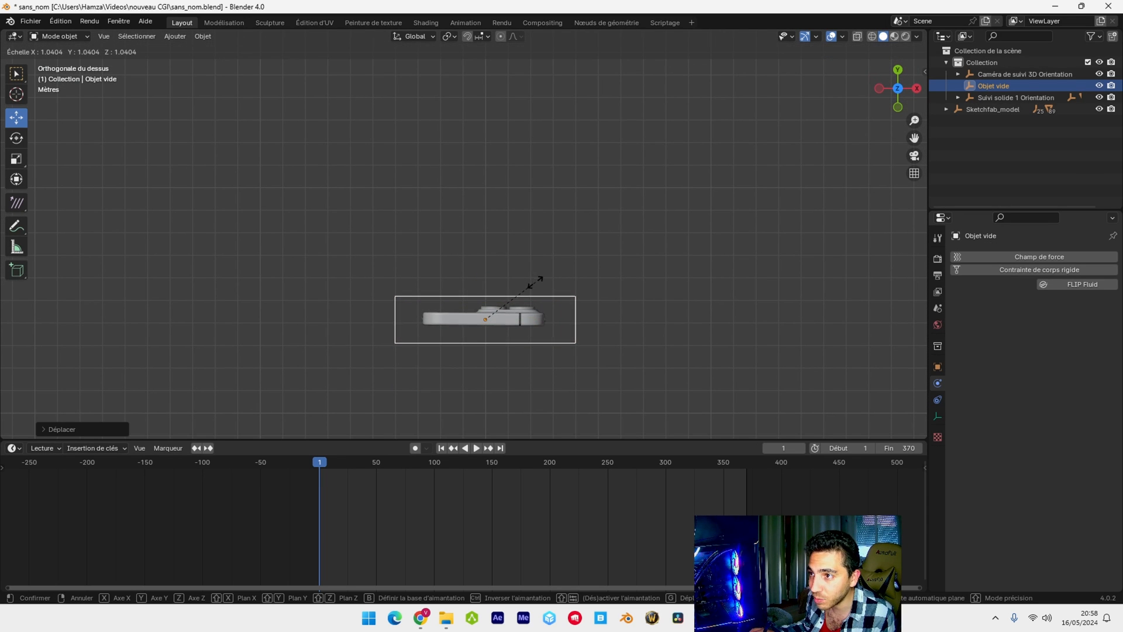
{"action": "right_click", "coordinate": [532, 283]}
{"action": "middle_click_drag", "start_coordinate": [532, 283], "coordinate": [426, 187]}
Parent all the phone's meshes to the cube empty with the keep-transform object option
{"action": "key", "text": "KP_1"}
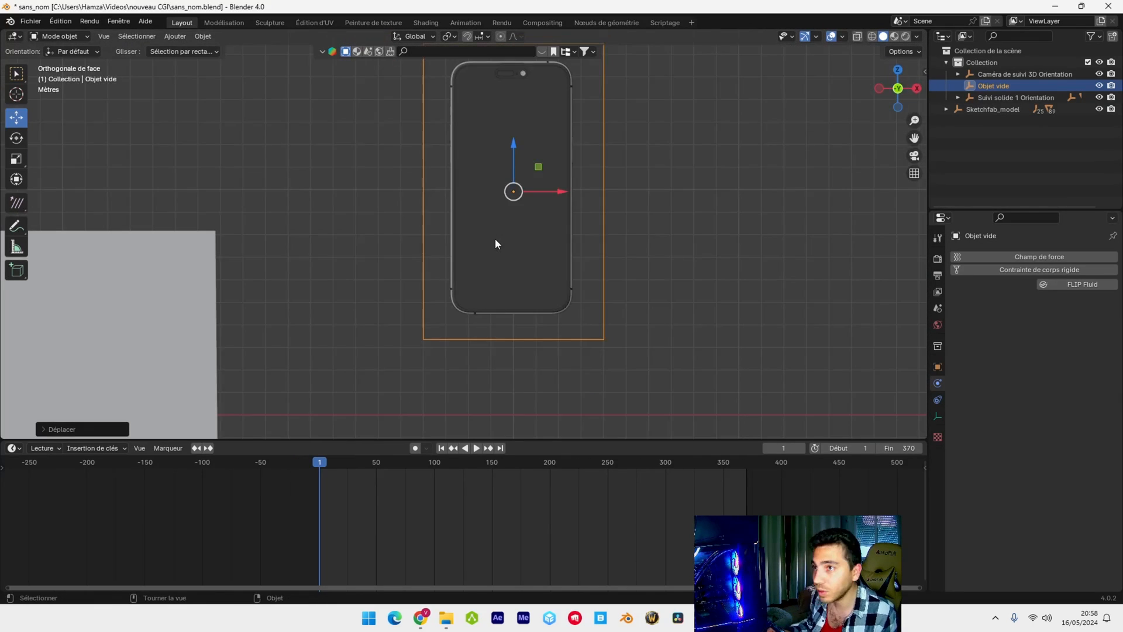
{"action": "left_click", "coordinate": [572, 140]}
{"action": "middle_click_drag", "start_coordinate": [572, 140], "coordinate": [567, 146]}
{"action": "key", "text": "KP_1"}
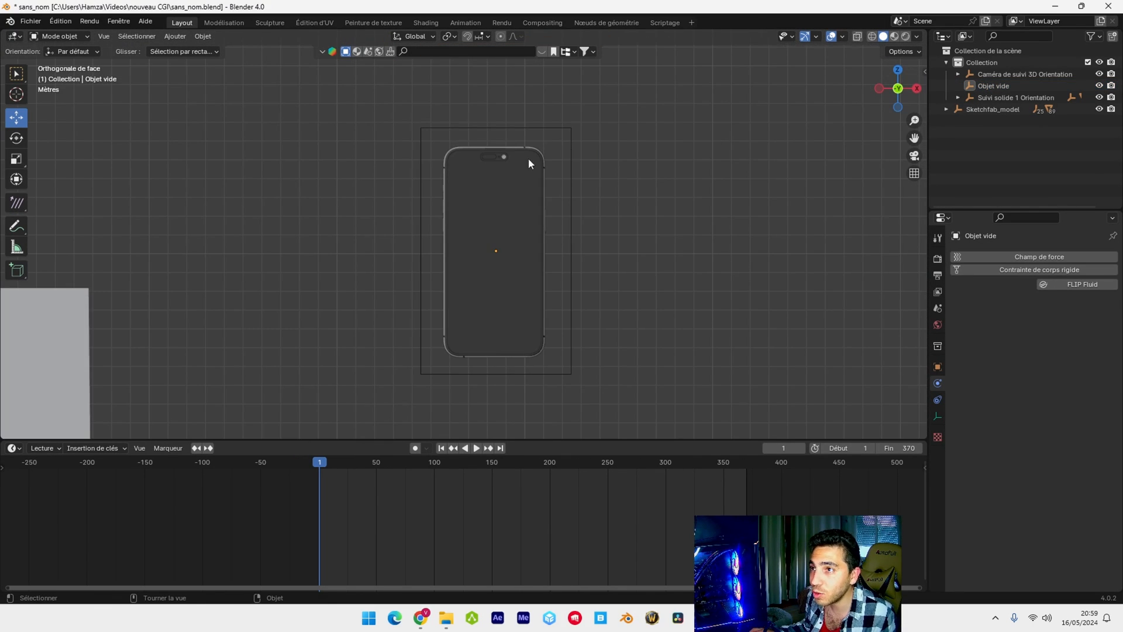
{"action": "left_click_drag", "start_coordinate": [437, 139], "coordinate": [550, 367]}
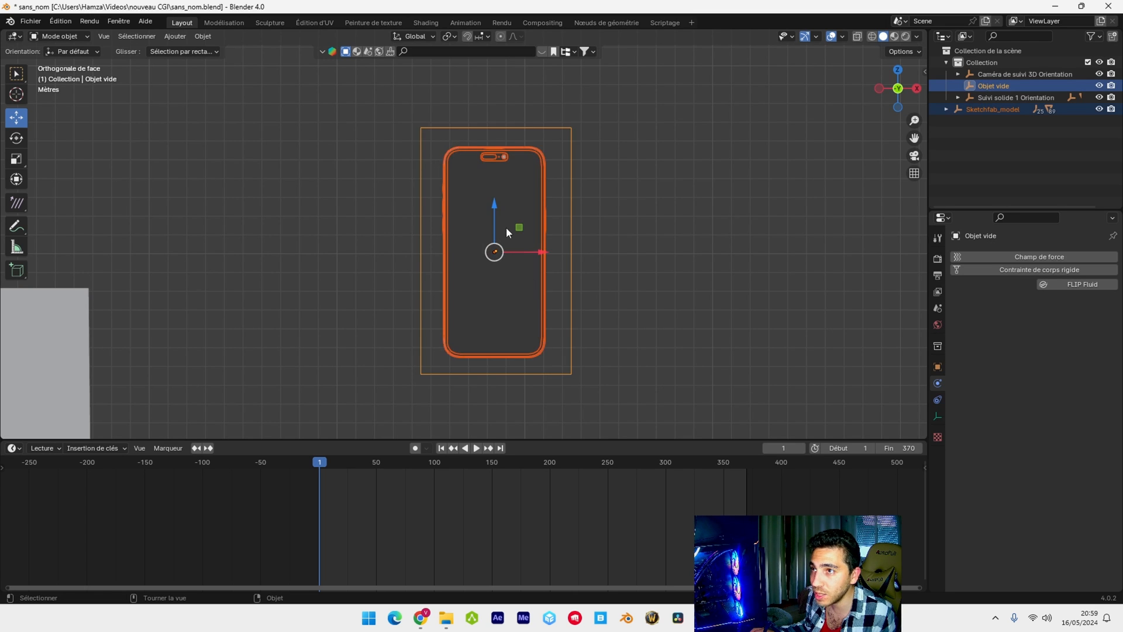
{"action": "middle_click_drag", "start_coordinate": [506, 227], "coordinate": [563, 219]}
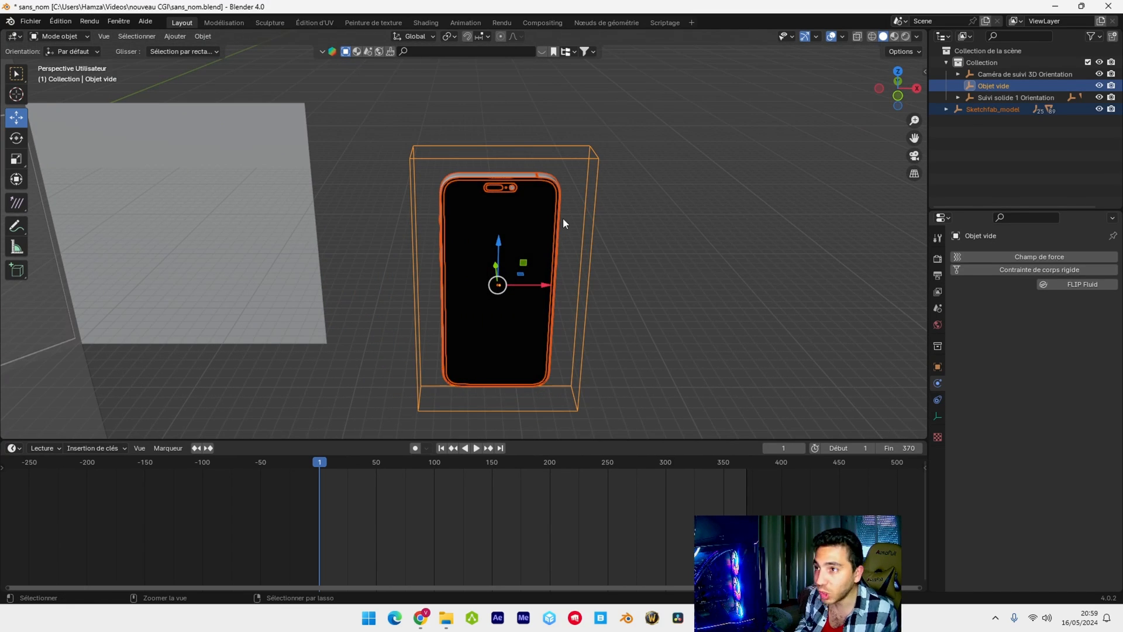
{"action": "key", "text": "ctrl+p"}
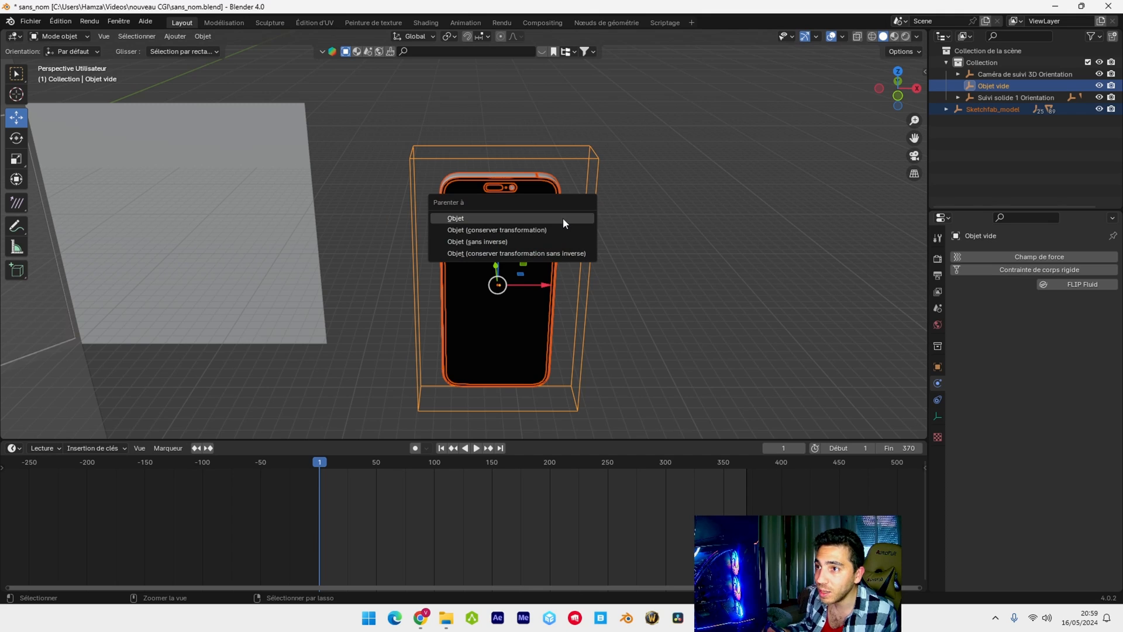
{"action": "left_click", "coordinate": [537, 231]}
{"action": "middle_click_drag", "start_coordinate": [535, 227], "coordinate": [609, 195]}
Move, turn around the vertical axis and slightly scale the cube empty to test that the phone follows it
{"action": "left_click", "coordinate": [616, 169]}
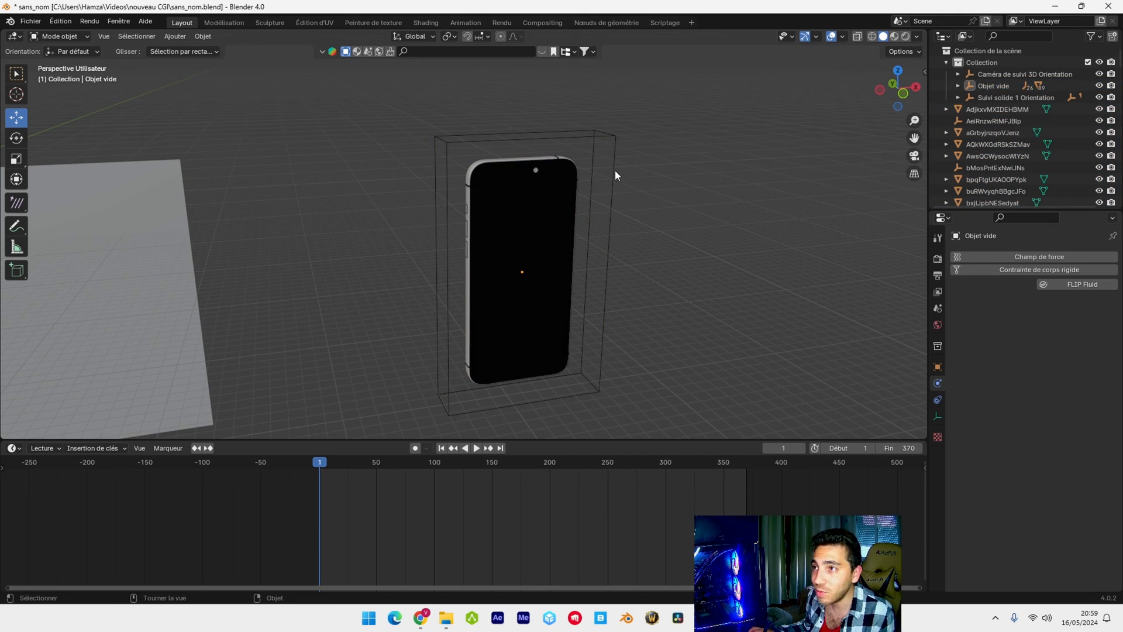
{"action": "left_click", "coordinate": [611, 168]}
{"action": "left_click_drag", "start_coordinate": [580, 264], "coordinate": [534, 262]}
{"action": "left_click", "coordinate": [22, 142]}
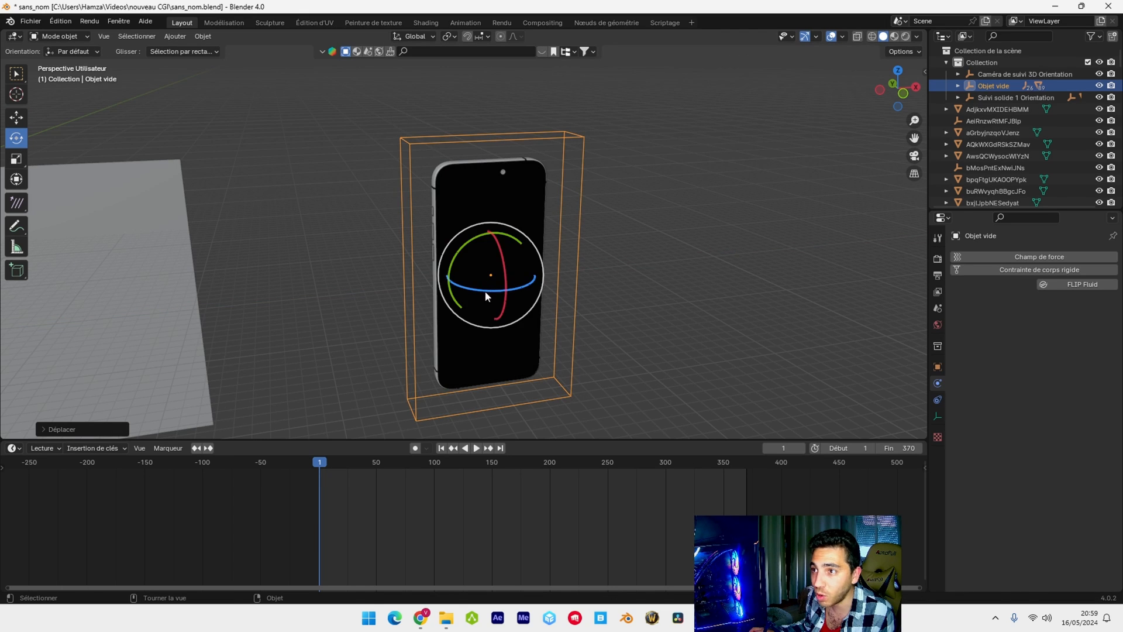
{"action": "mouse_move", "coordinate": [487, 292]}
{"action": "left_mouse_down"}
{"action": "mouse_move", "coordinate": [528, 286]}
{"action": "mouse_move", "coordinate": [473, 289]}
{"action": "left_mouse_up"}
{"action": "key", "text": "s"}
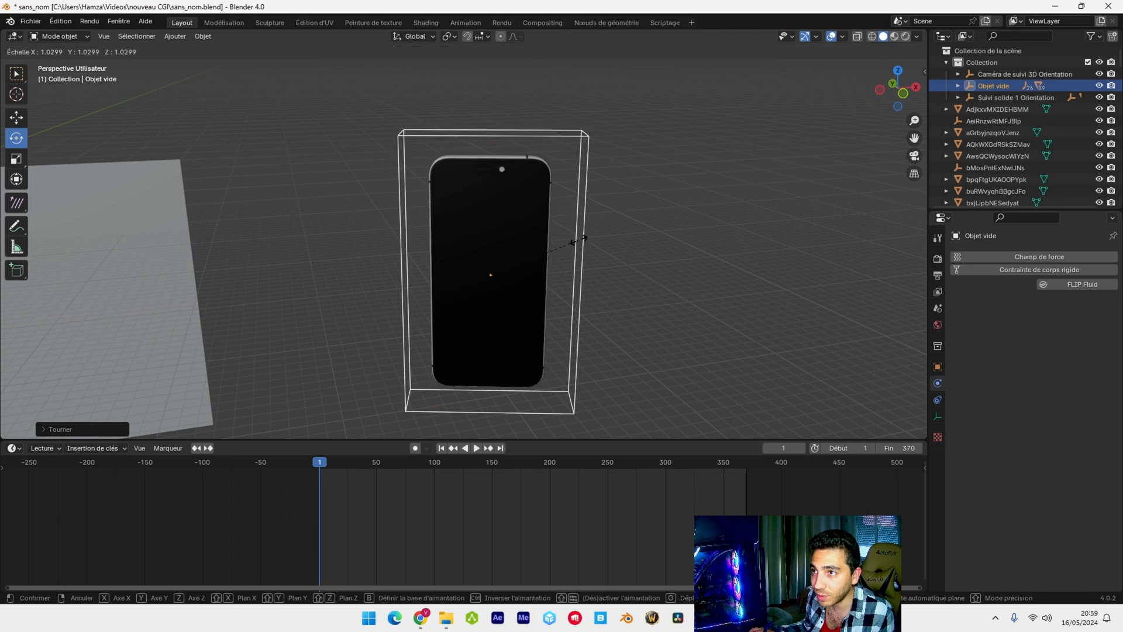
{"action": "left_click", "coordinate": [580, 241]}
Move the cube empty with the phone along X and Y to bring it to the facade box
{"action": "middle_click_drag", "start_coordinate": [581, 249], "coordinate": [627, 235]}
{"action": "scroll", "coordinate": [300, 265], "scroll_direction": "down", "scroll_amount": 1}
{"action": "middle_click_drag", "start_coordinate": [383, 259], "coordinate": [592, 221], "text": "shift"}
{"action": "scroll", "coordinate": [407, 276], "scroll_direction": "down", "scroll_amount": 2}
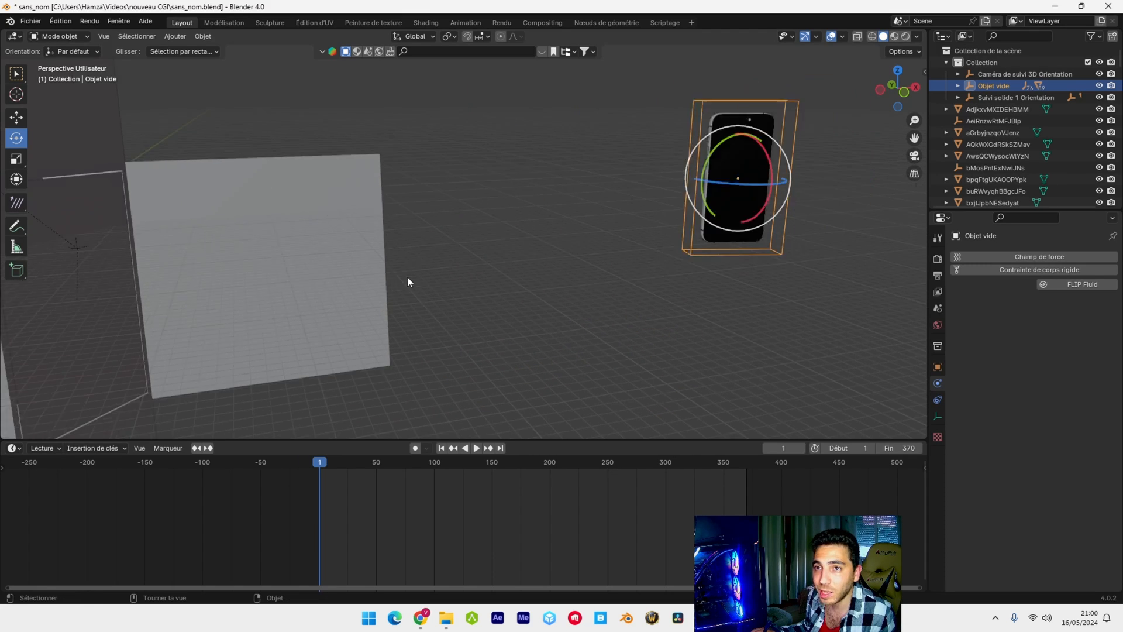
{"action": "left_click", "coordinate": [18, 119]}
{"action": "left_click_drag", "start_coordinate": [668, 188], "coordinate": [509, 188]}
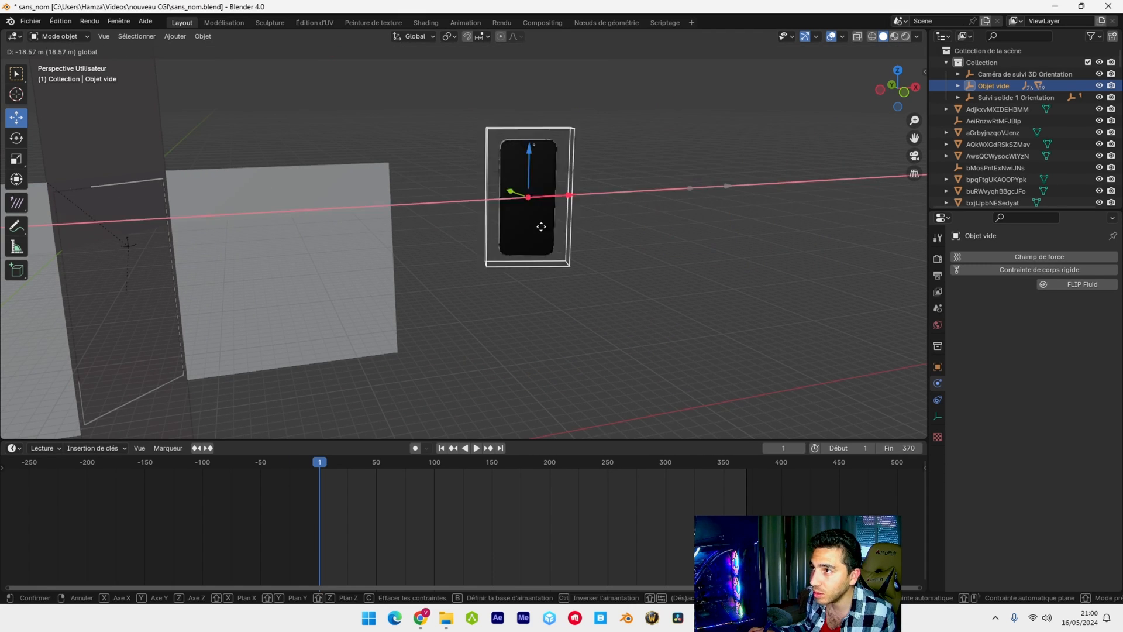
{"action": "middle_click_drag", "start_coordinate": [509, 188], "coordinate": [526, 303]}
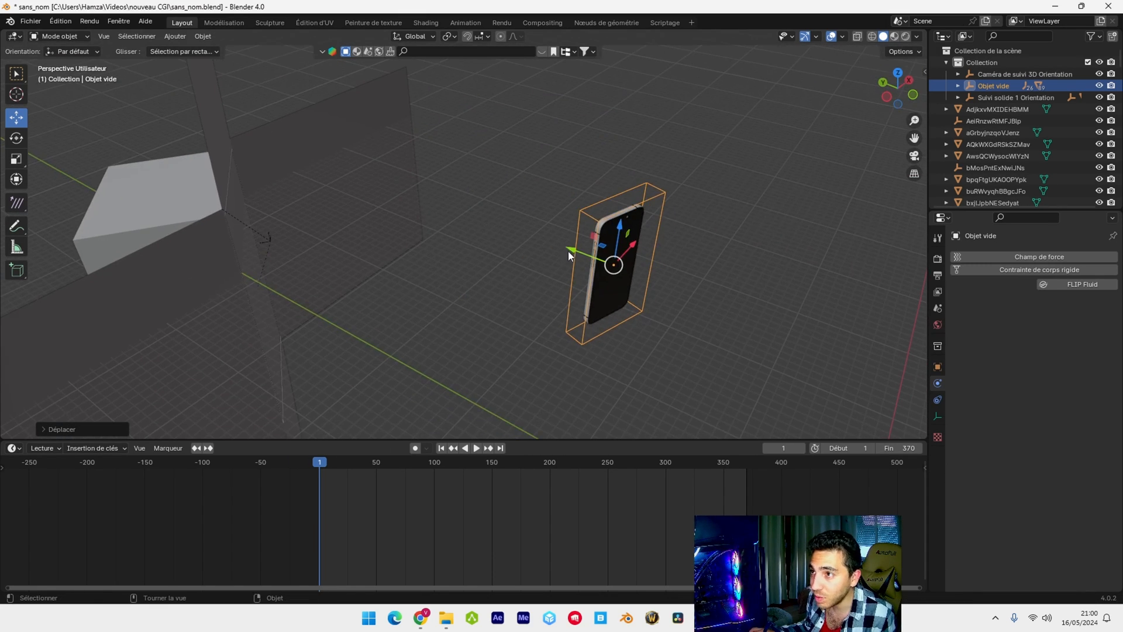
{"action": "left_click_drag", "start_coordinate": [569, 251], "coordinate": [249, 134]}
{"action": "middle_click_drag", "start_coordinate": [366, 233], "coordinate": [540, 313], "text": "shift"}
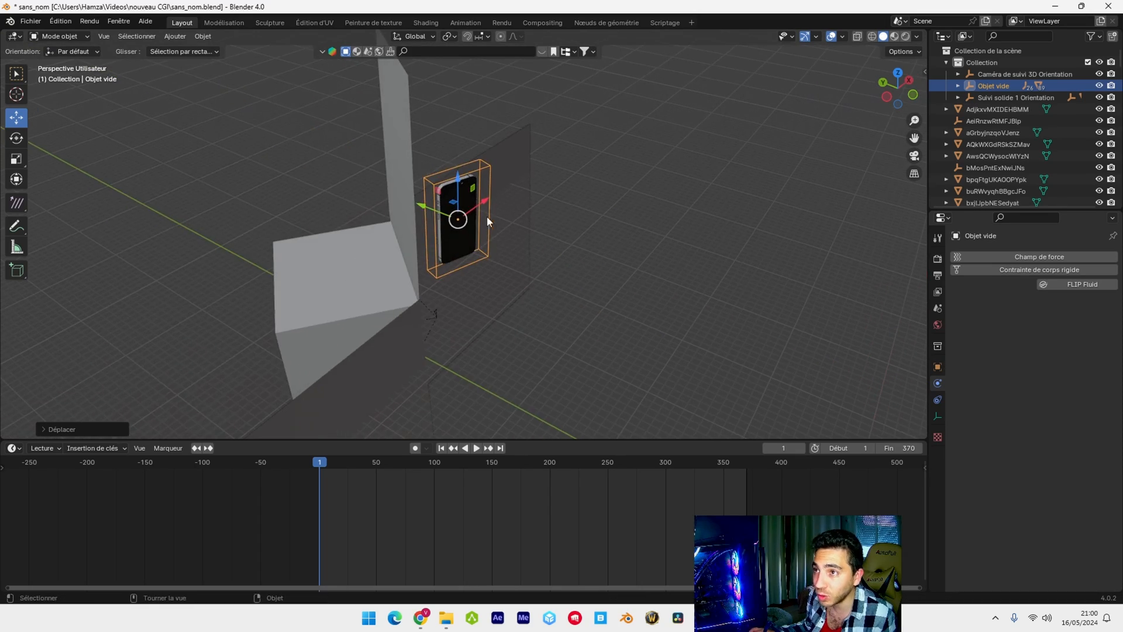
{"action": "middle_click_drag", "start_coordinate": [486, 216], "coordinate": [591, 193]}
Adjust the phone's orientation inside the opened facade box at frame 178, and scrub the cloth fall to check its placement
{"action": "left_click_drag", "start_coordinate": [319, 462], "coordinate": [524, 463]}
{"action": "middle_click_drag", "start_coordinate": [591, 245], "coordinate": [748, 190]}
{"action": "left_click_drag", "start_coordinate": [451, 211], "coordinate": [462, 206]}
{"action": "middle_click_drag", "start_coordinate": [691, 304], "coordinate": [620, 351]}
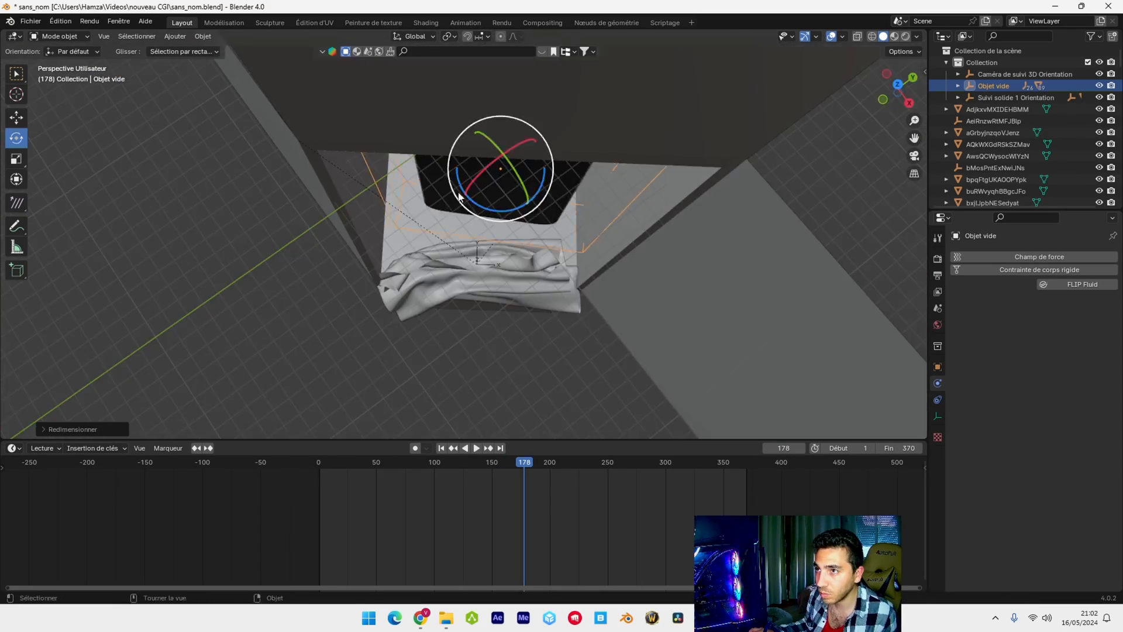
{"action": "left_click", "coordinate": [441, 448]}
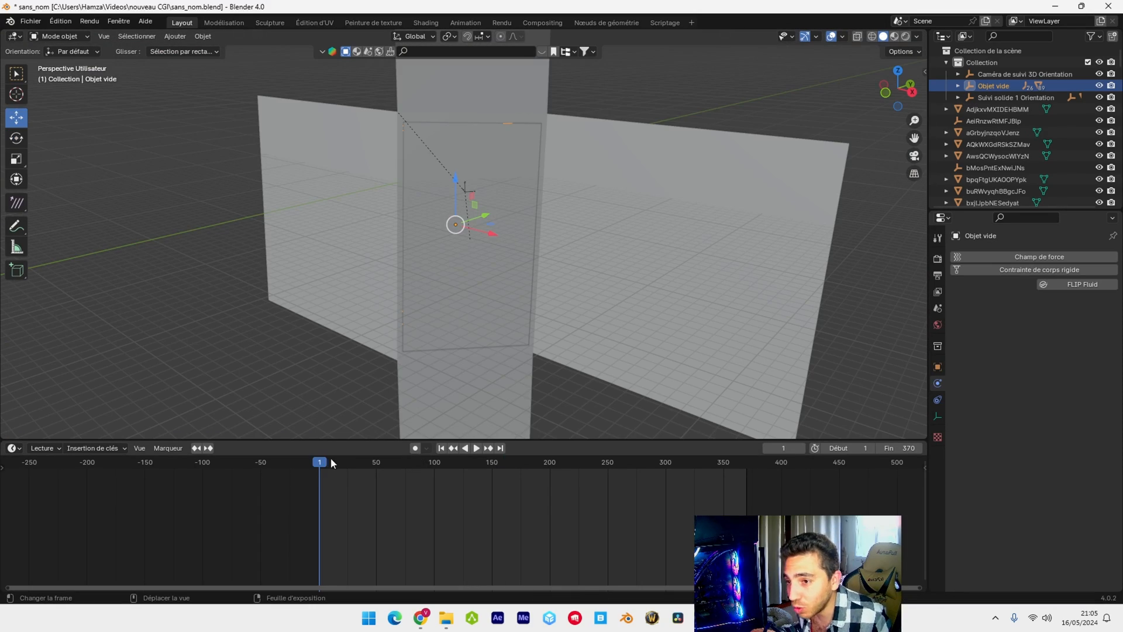
{"action": "left_click_drag", "start_coordinate": [331, 459], "coordinate": [494, 474]}
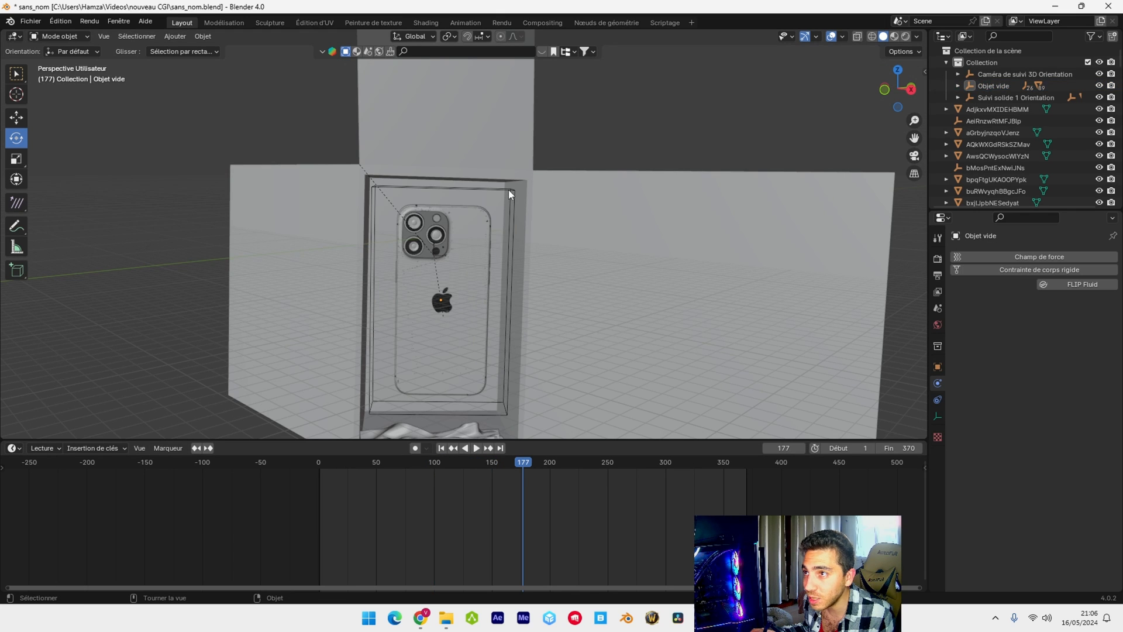
Select the phone's empty and insert a position, rotation and scale keyframe at frame 1
{"action": "left_click", "coordinate": [508, 190]}
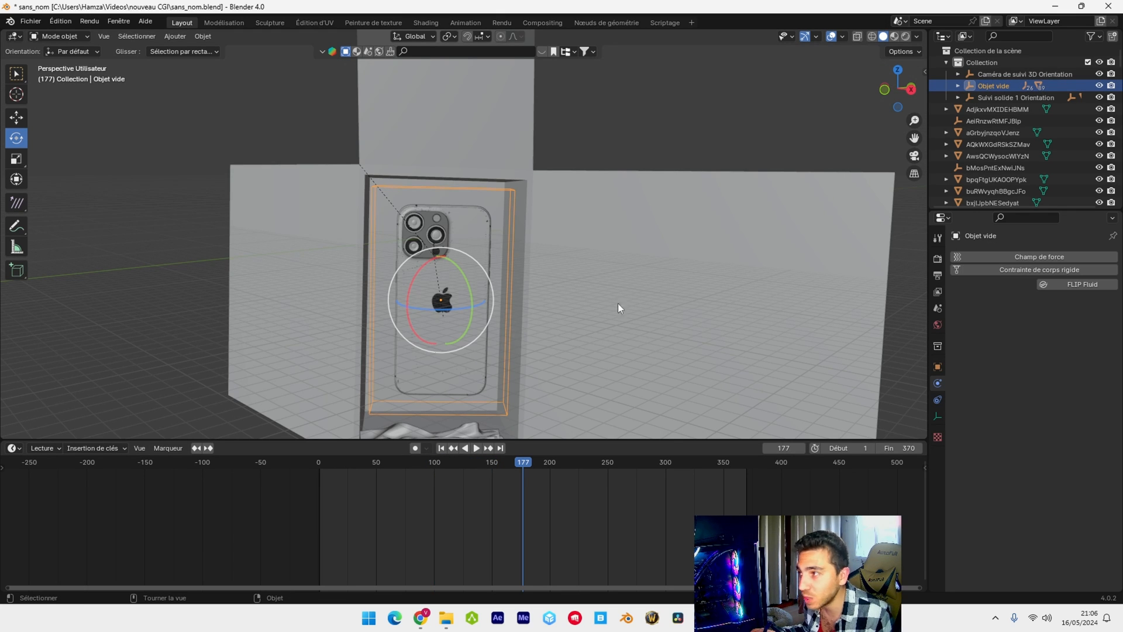
{"action": "left_click", "coordinate": [938, 367]}
{"action": "left_click", "coordinate": [441, 449]}
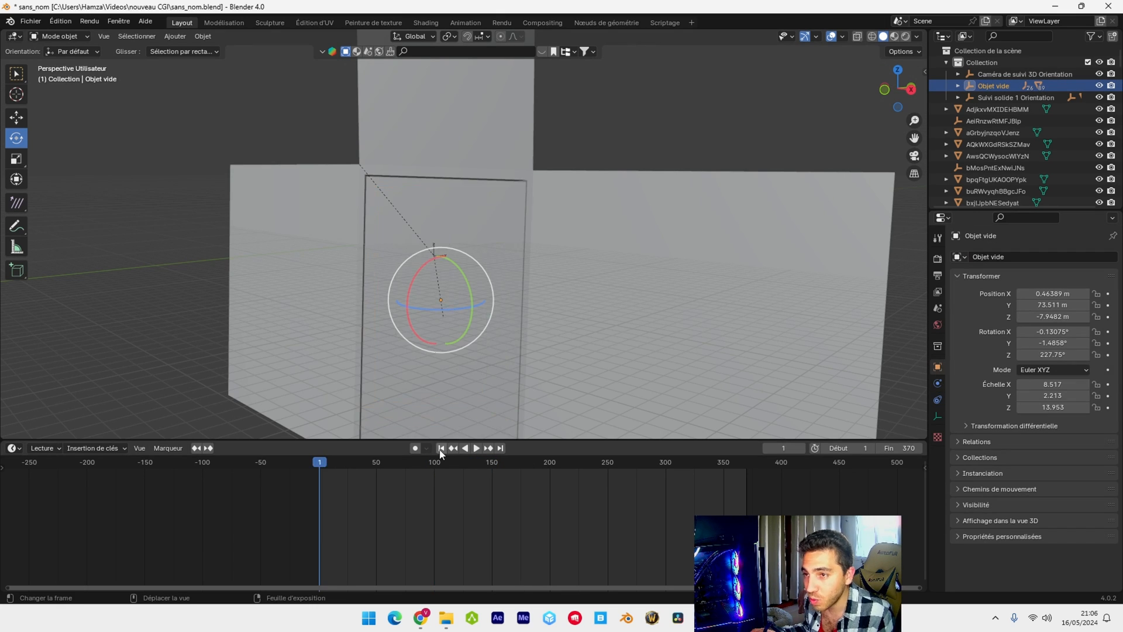
{"action": "key", "text": "k"}
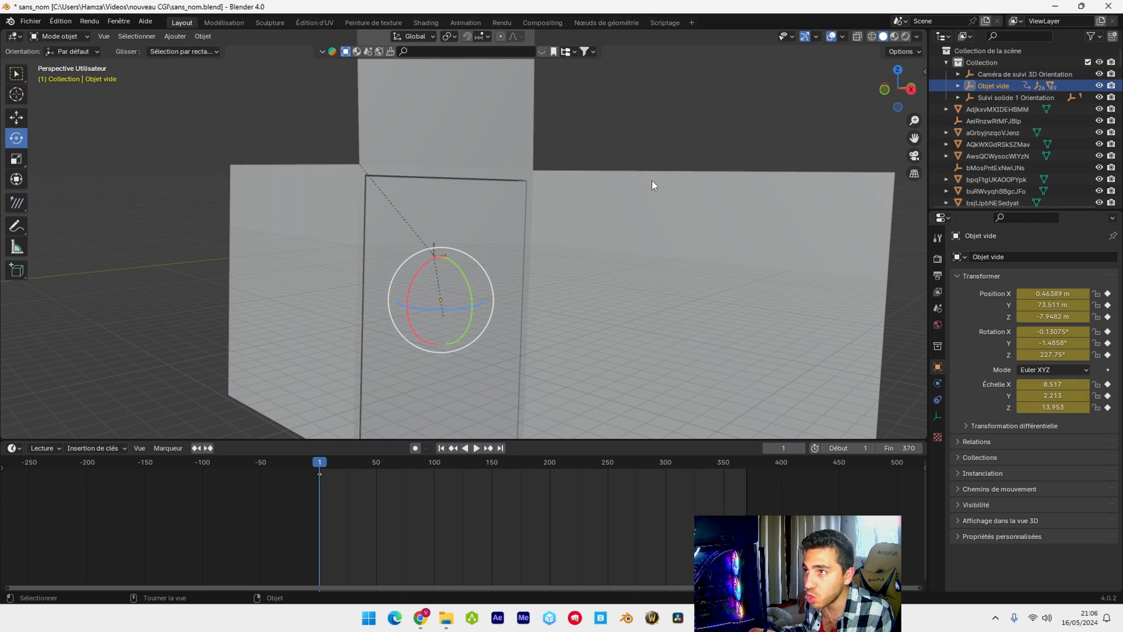
{"action": "left_click", "coordinate": [652, 182]}
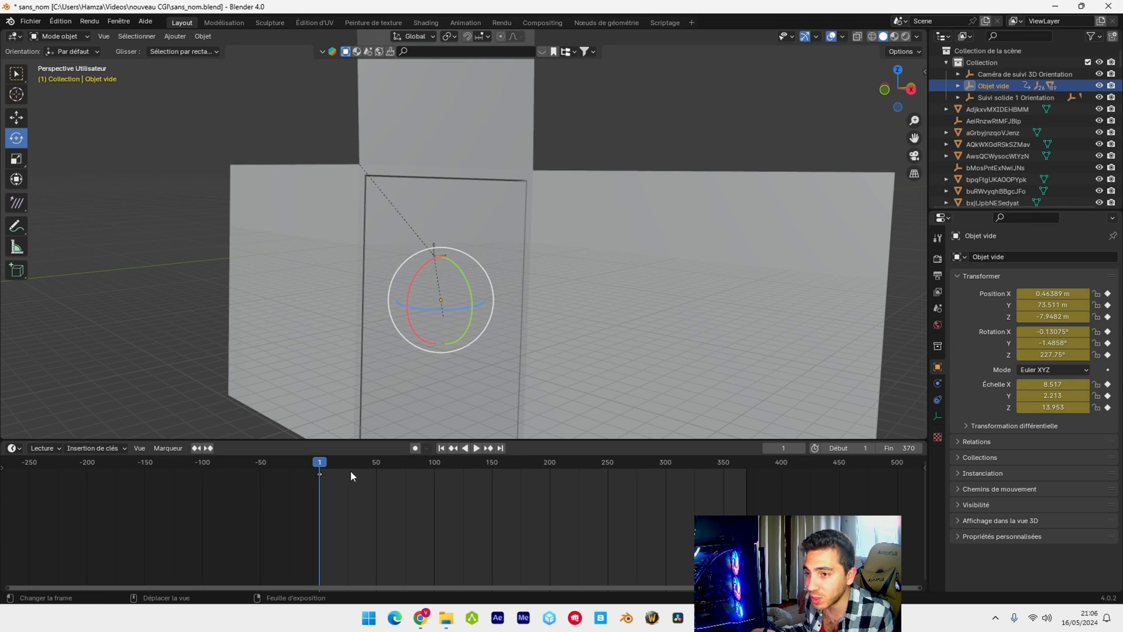
Rotate the phone's empty to 411.97° around Z at frame 160 and keyframe its position, rotation and scale
{"action": "left_click_drag", "start_coordinate": [317, 462], "coordinate": [479, 468]}
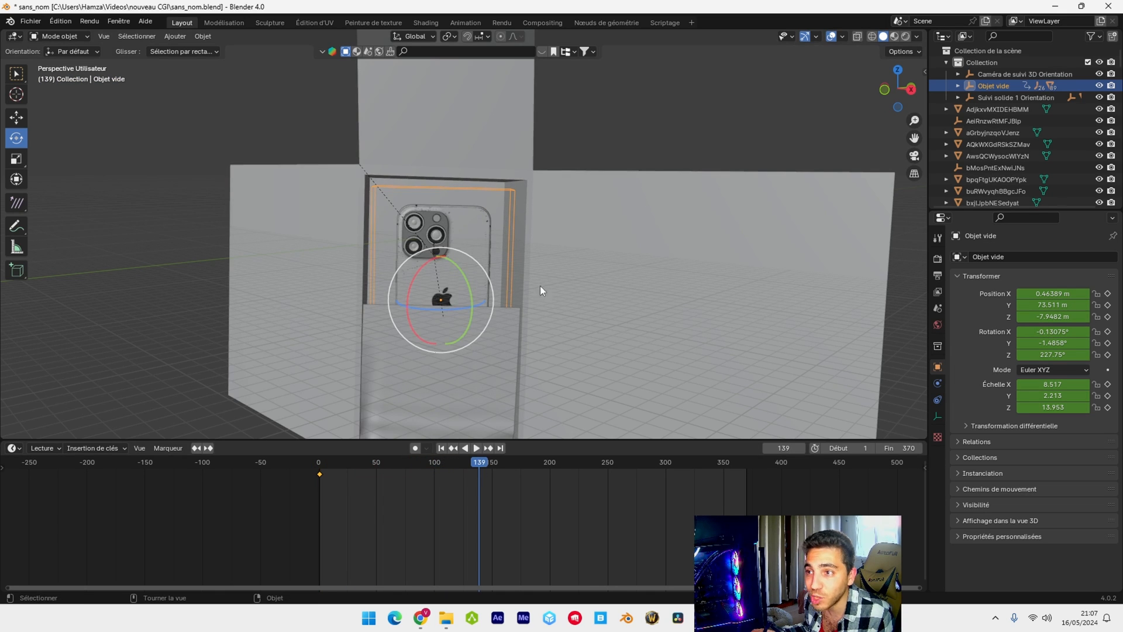
{"action": "middle_click_drag", "start_coordinate": [540, 286], "coordinate": [549, 317]}
{"action": "left_click_drag", "start_coordinate": [420, 312], "coordinate": [471, 253]}
{"action": "key", "text": "ctrl+z"}
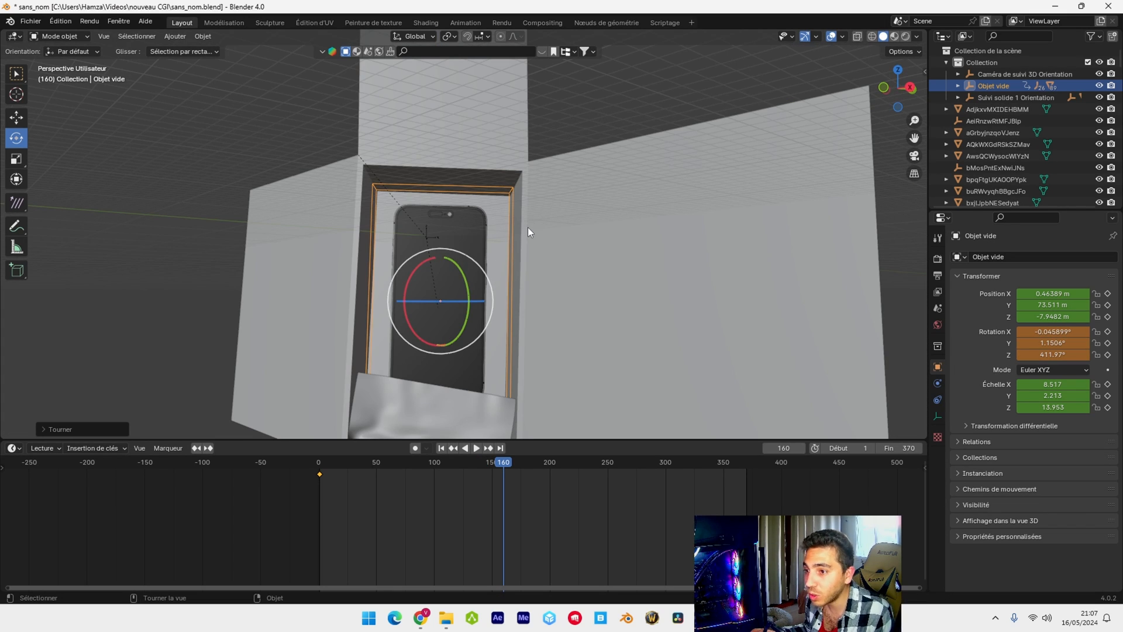
{"action": "key", "text": "i"}
{"action": "left_click", "coordinate": [585, 135]}
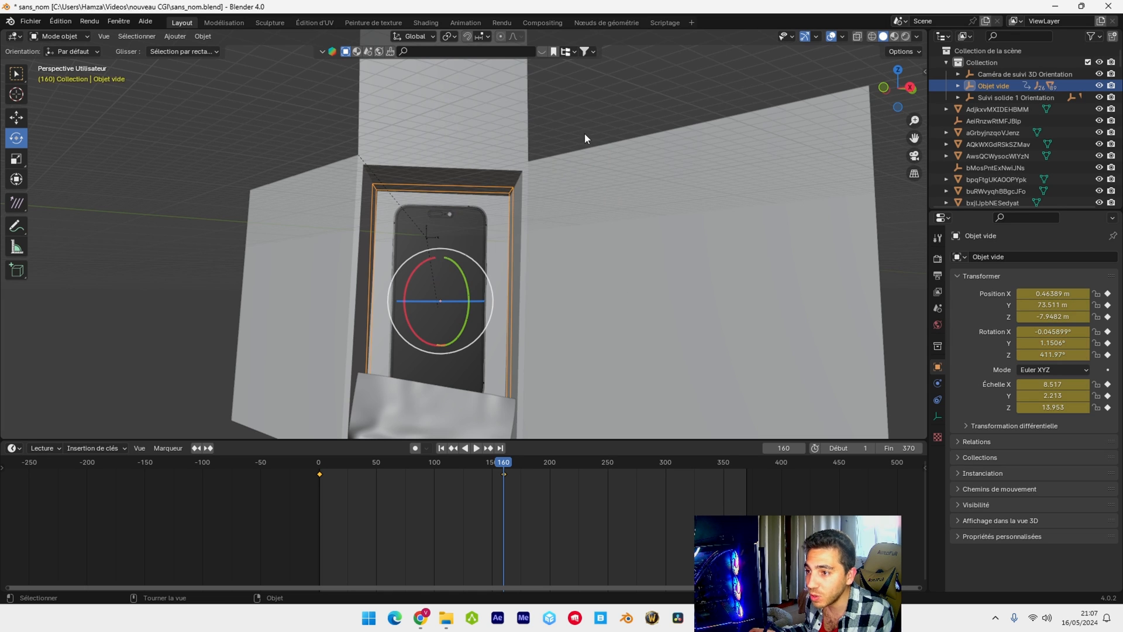
Move the phone's empty out of the box to X 34.35 m, Y 55.894 m at frame 187 and keyframe its position, rotation and scale
{"action": "mouse_move", "coordinate": [504, 464]}
{"action": "left_mouse_down"}
{"action": "mouse_move", "coordinate": [386, 468]}
{"action": "mouse_move", "coordinate": [478, 490]}
{"action": "mouse_move", "coordinate": [518, 471]}
{"action": "left_mouse_up"}
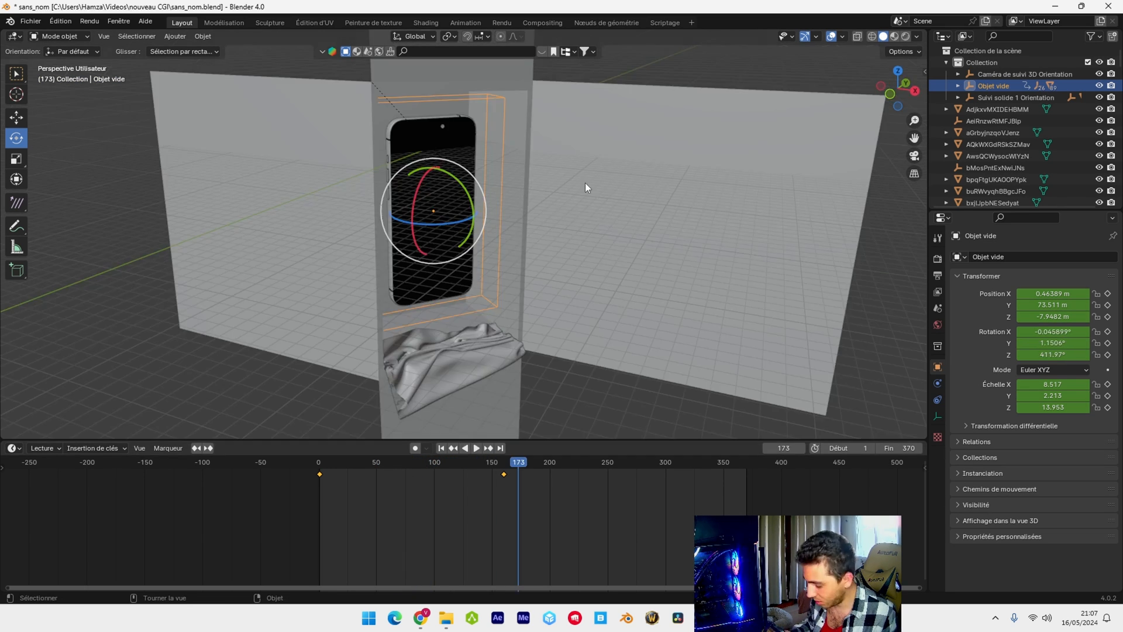
{"action": "key", "text": "KP_0"}
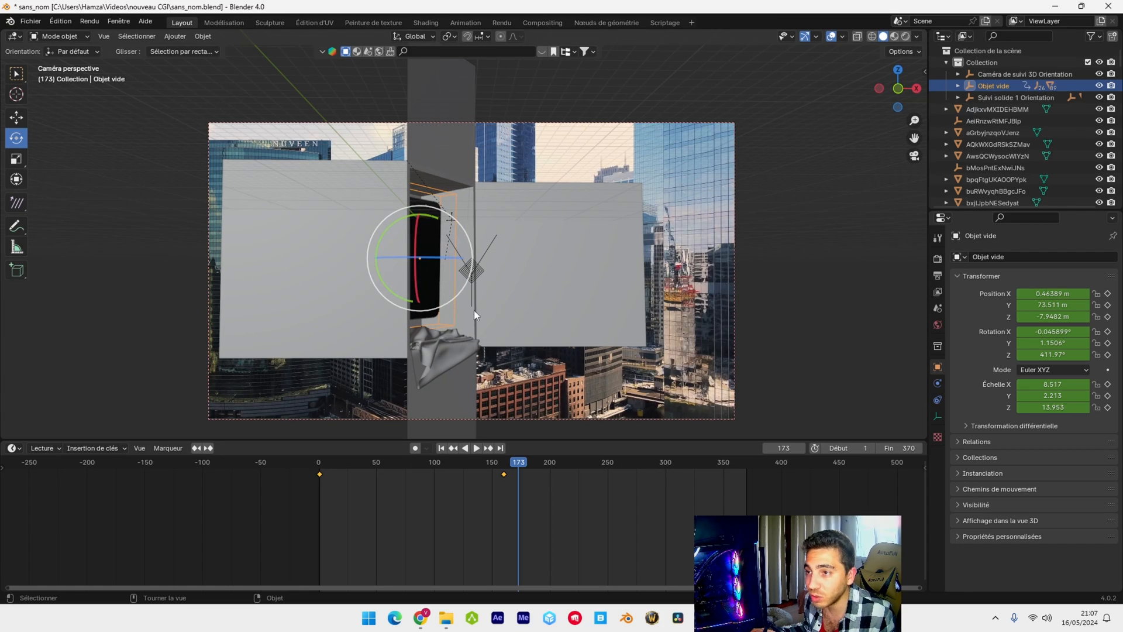
{"action": "mouse_move", "coordinate": [475, 311]}
{"action": "middle_mouse_down"}
{"action": "mouse_move", "coordinate": [485, 318]}
{"action": "mouse_move", "coordinate": [462, 327]}
{"action": "middle_mouse_up"}
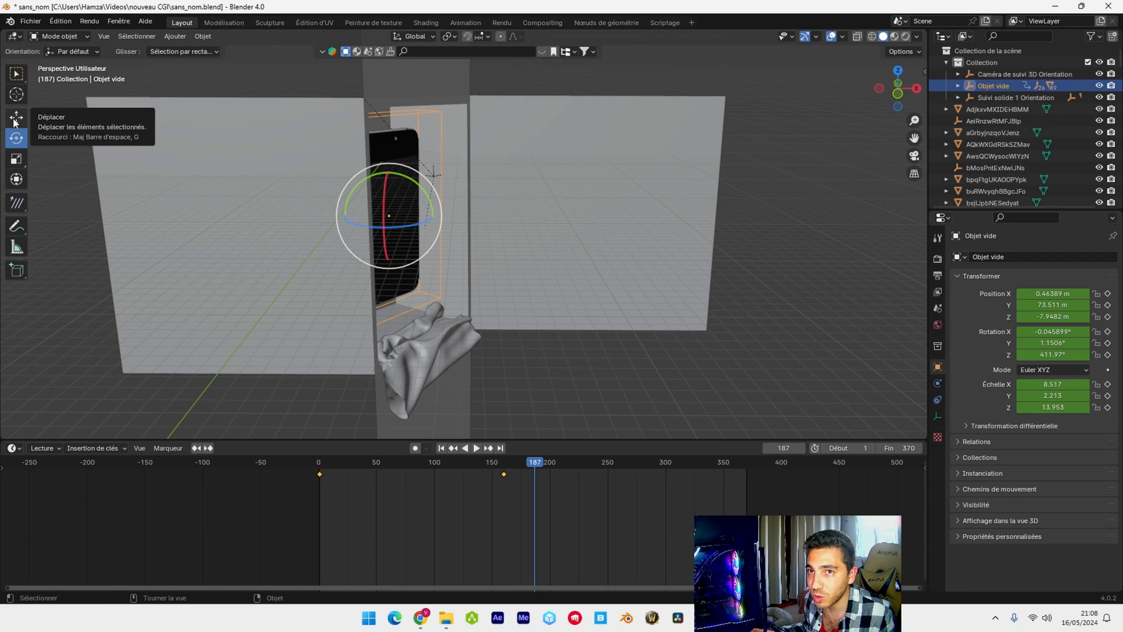
{"action": "left_click", "coordinate": [13, 121]}
{"action": "middle_click_drag", "start_coordinate": [418, 239], "coordinate": [408, 304]}
{"action": "left_click_drag", "start_coordinate": [393, 182], "coordinate": [386, 224]}
{"action": "left_click_drag", "start_coordinate": [424, 275], "coordinate": [495, 306]}
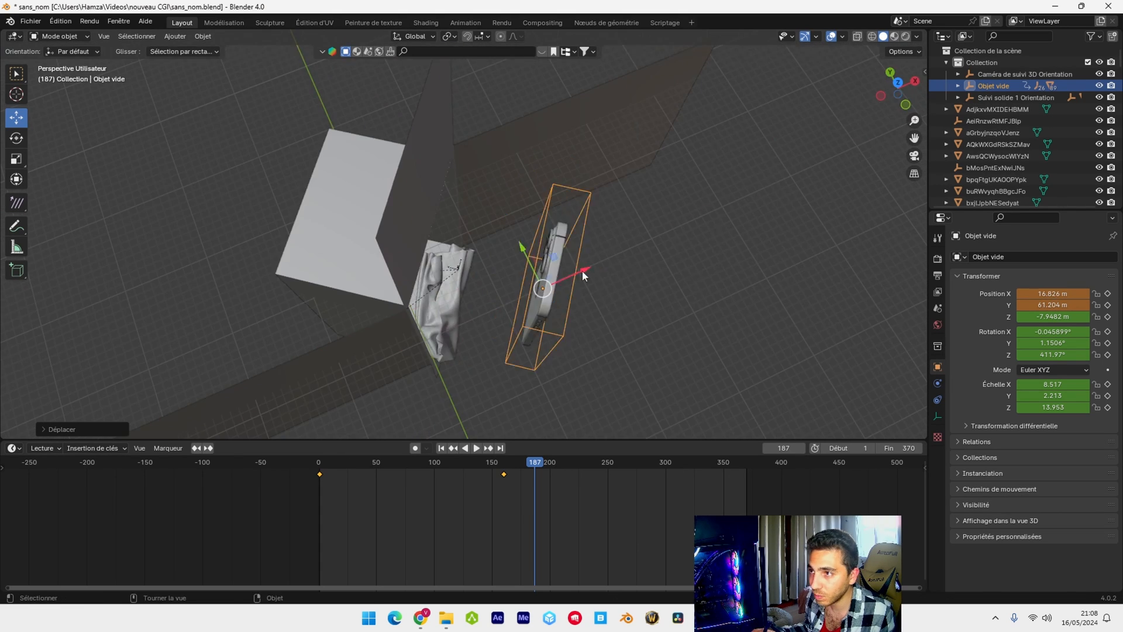
{"action": "middle_click_drag", "start_coordinate": [581, 270], "coordinate": [447, 168]}
{"action": "key", "text": "KP_0"}
{"action": "left_click_drag", "start_coordinate": [611, 254], "coordinate": [666, 342]}
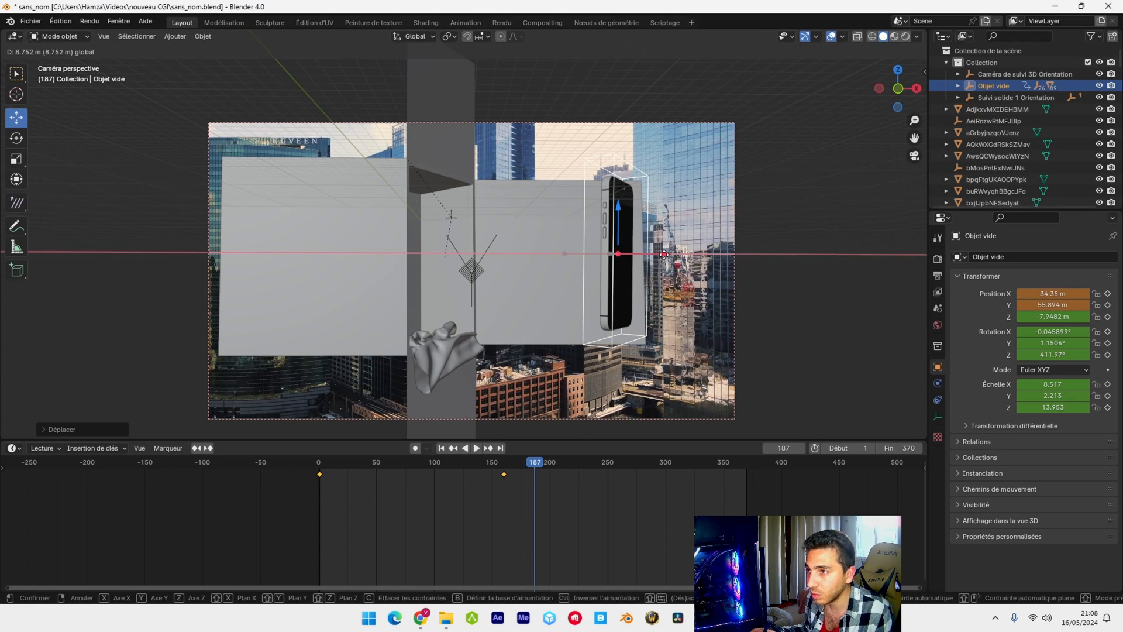
{"action": "key", "text": "i"}
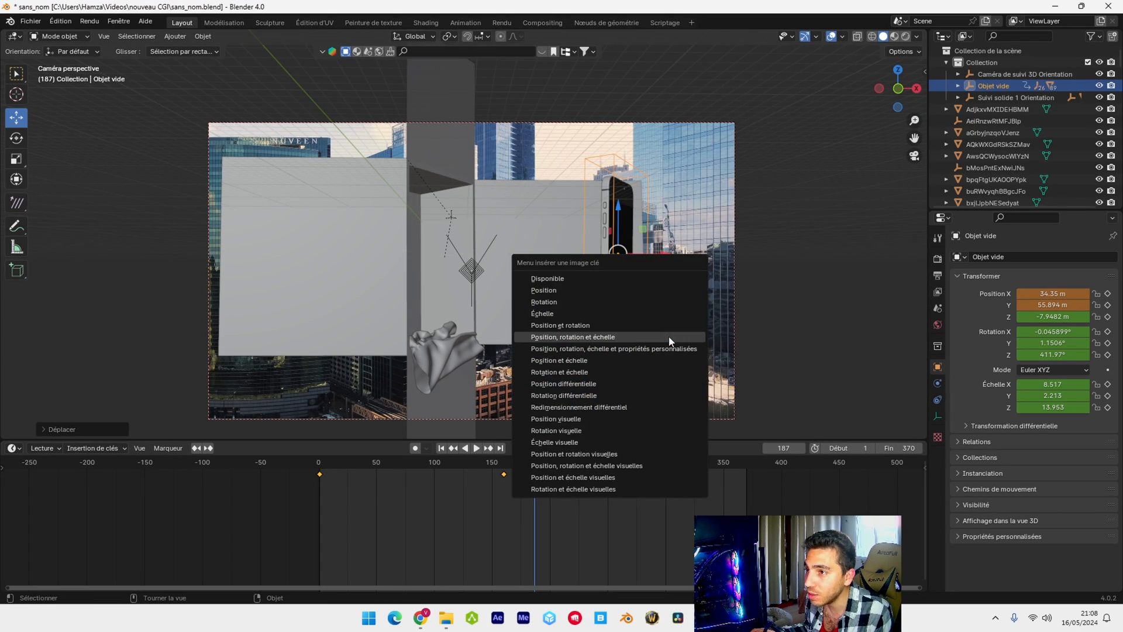
{"action": "left_click", "coordinate": [669, 341]}
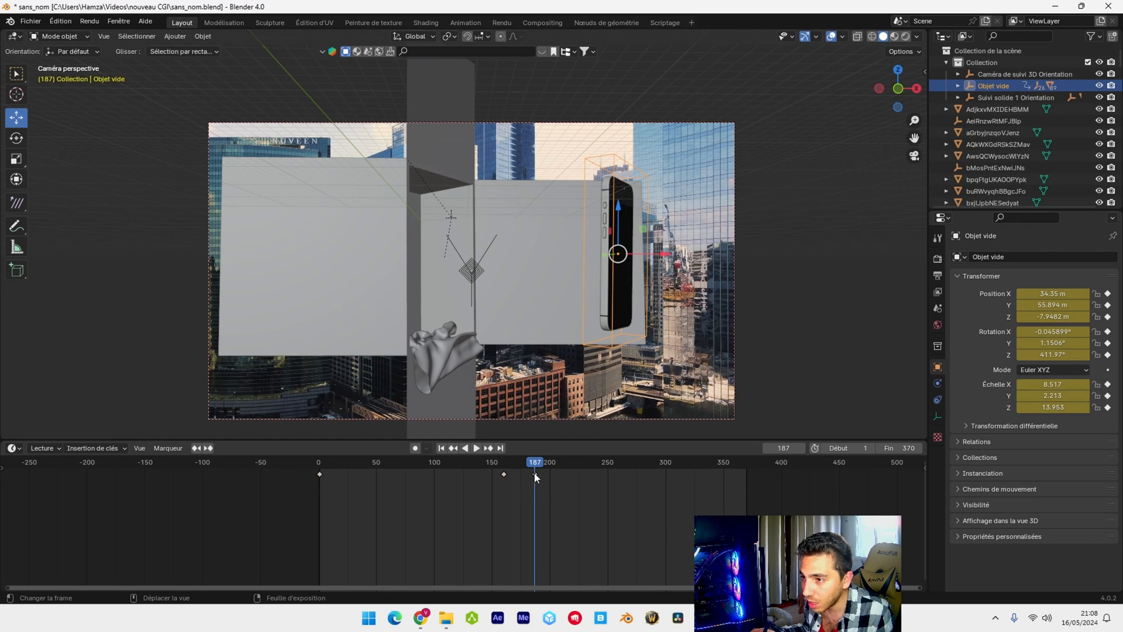
Shift the keyframe of the phone outside the box from frame 187 to frame 264
{"action": "left_click_drag", "start_coordinate": [538, 478], "coordinate": [631, 475]}
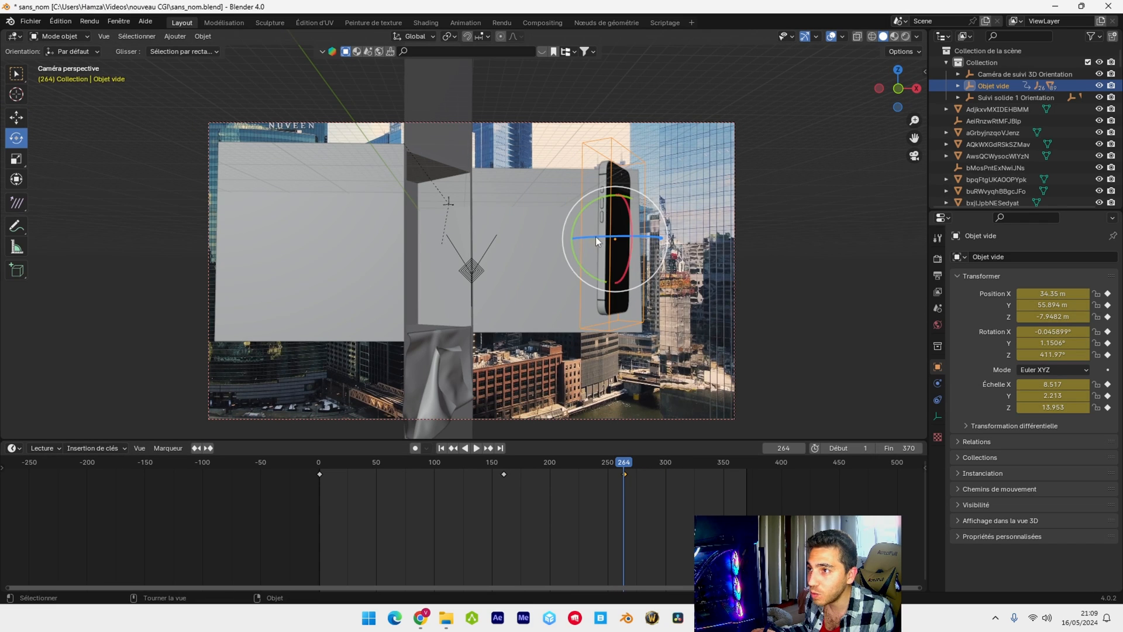
{"action": "left_click_drag", "start_coordinate": [597, 240], "coordinate": [559, 227]}
{"action": "middle_click_drag", "start_coordinate": [559, 227], "coordinate": [591, 275]}
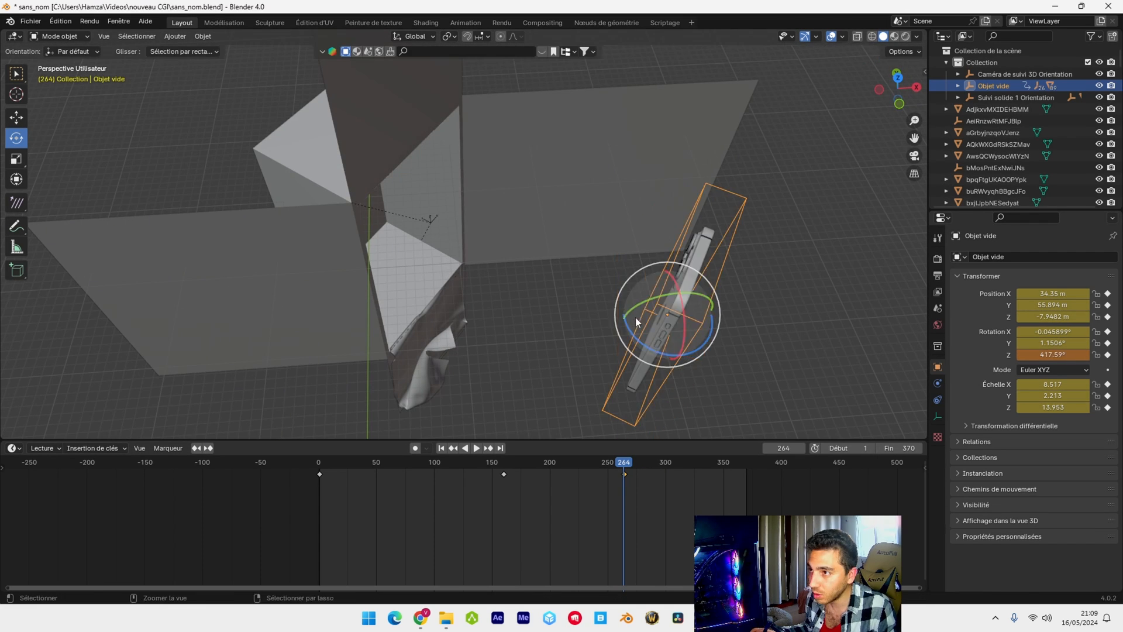
Rotate the phone's empty to -26.497° around Z at frame 264 and replace its position, rotation and scale keyframe
{"action": "key", "text": "r"}
{"action": "key", "text": "z"}
{"action": "key", "text": "Return"}
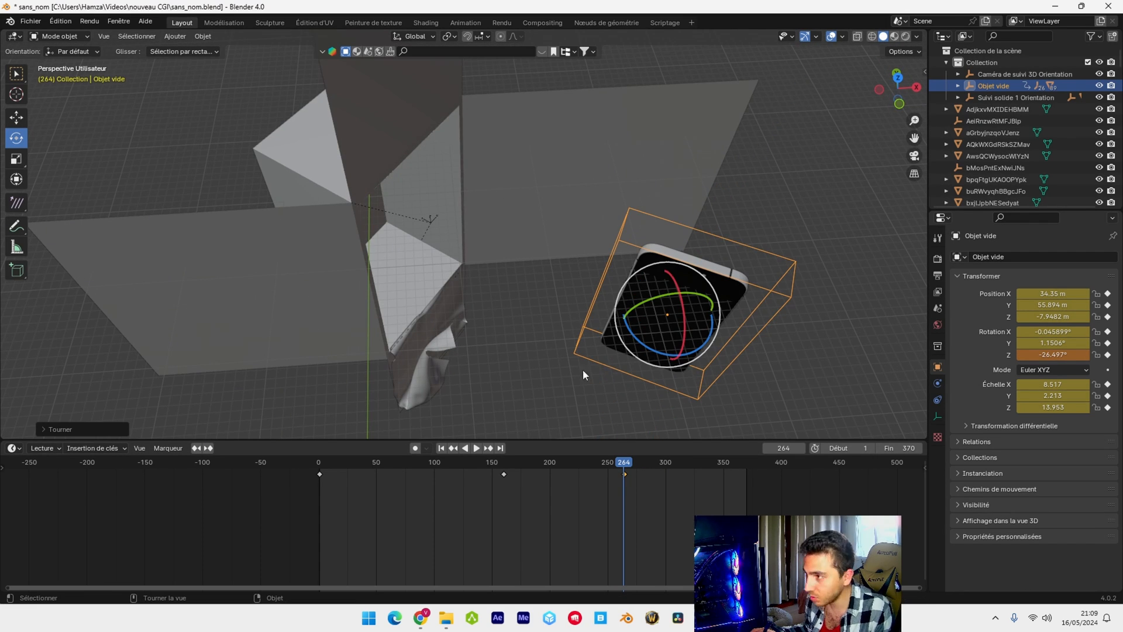
{"action": "key", "text": "i"}
{"action": "left_click", "coordinate": [569, 375]}
{"action": "middle_click_drag", "start_coordinate": [565, 370], "coordinate": [522, 264]}
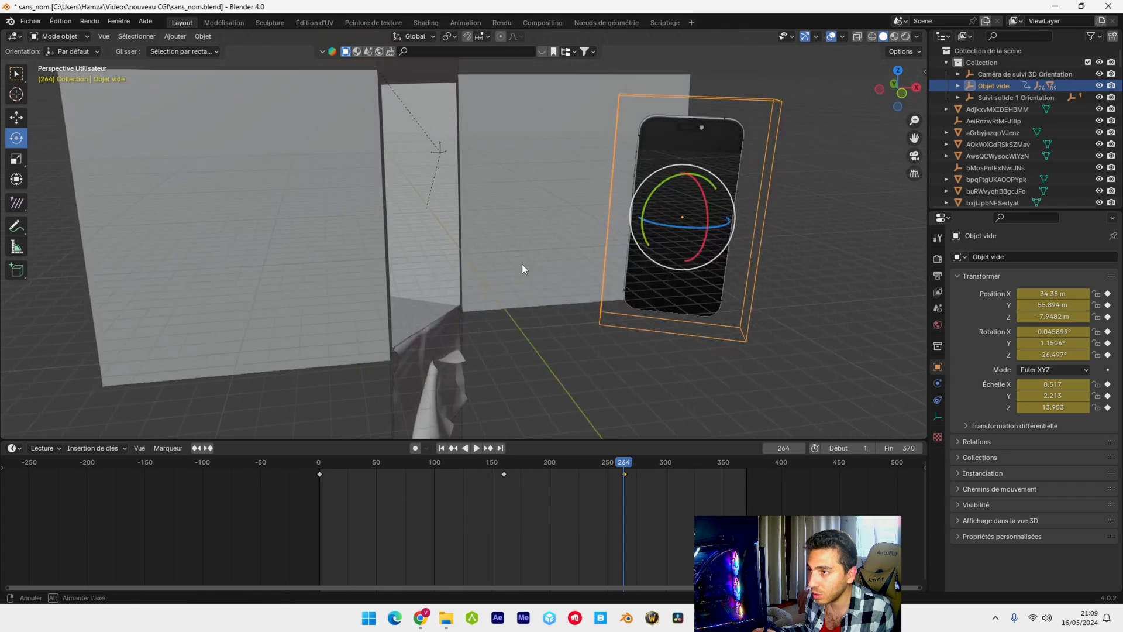
Play the animation from around the phone's exit to review its movement in the camera view
{"action": "left_click", "coordinate": [614, 466]}
{"action": "left_click_drag", "start_coordinate": [614, 466], "coordinate": [507, 466]}
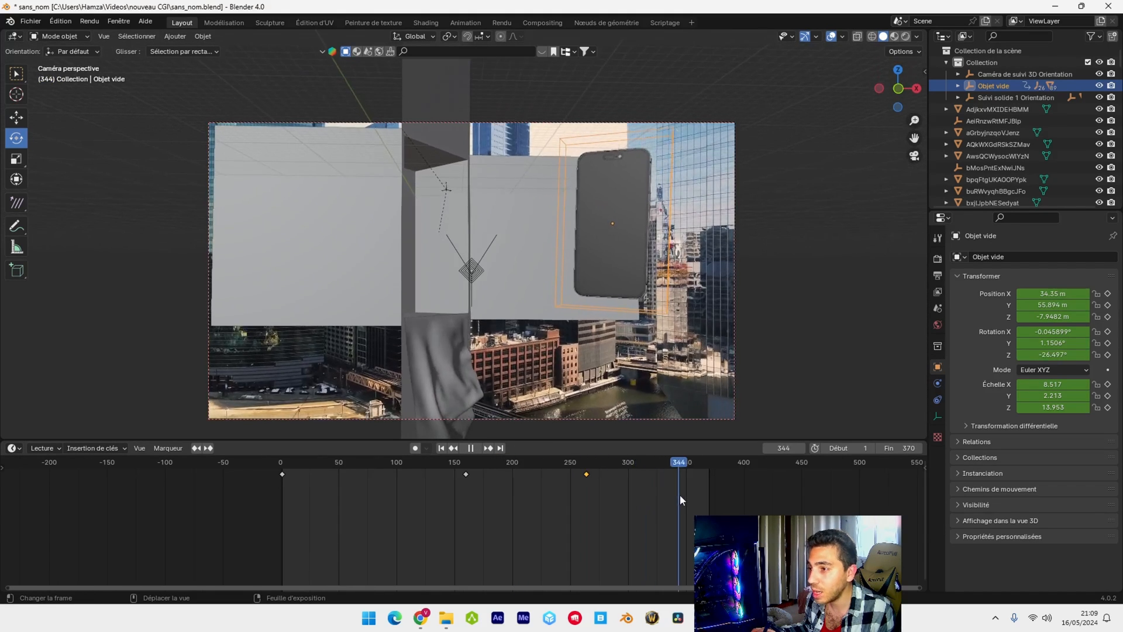
{"action": "key", "text": "space"}
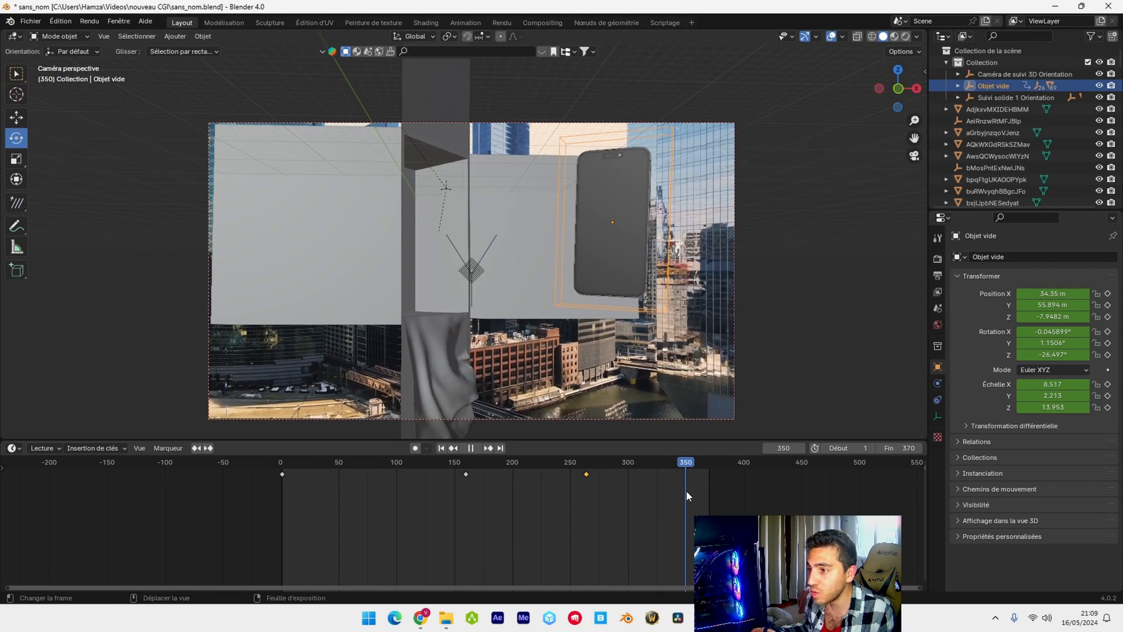
At frame 350, place the phone's empty at X 26.956 m, Y 33.287 m, Z -15.668 m, rotated 339.84° around Z, and keyframe its transforms
{"action": "key", "text": "r"}
{"action": "left_click", "coordinate": [722, 257]}
{"action": "middle_click_drag", "start_coordinate": [721, 258], "coordinate": [715, 324]}
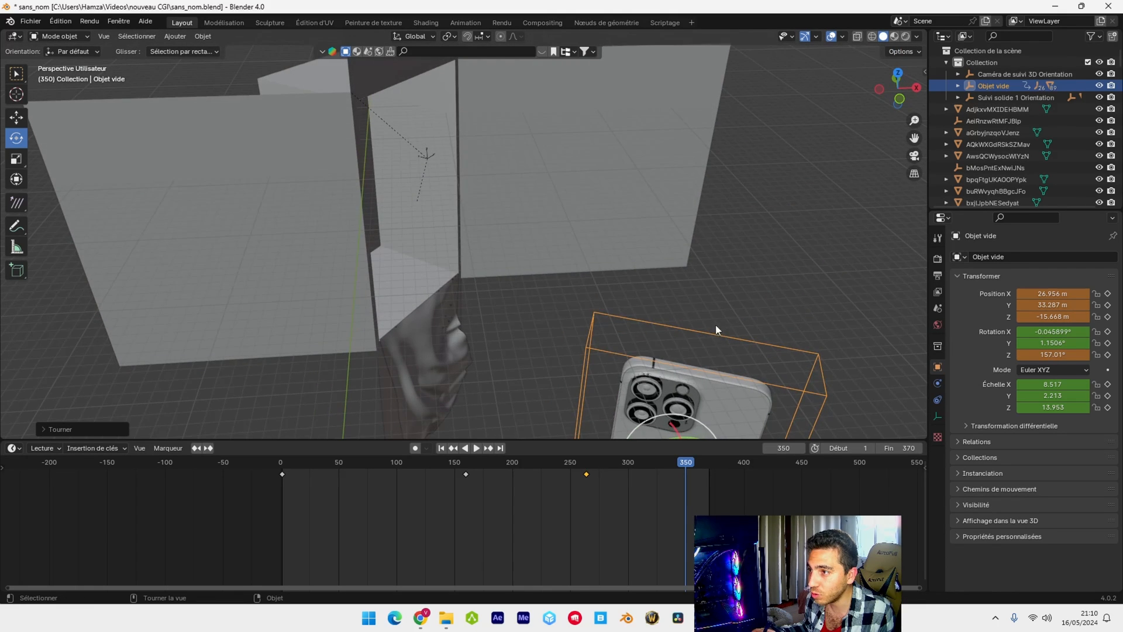
{"action": "scroll", "coordinate": [725, 351], "scroll_direction": "down", "scroll_amount": 3}
{"action": "left_click_drag", "start_coordinate": [577, 399], "coordinate": [620, 288]}
{"action": "key", "text": "KP_0"}
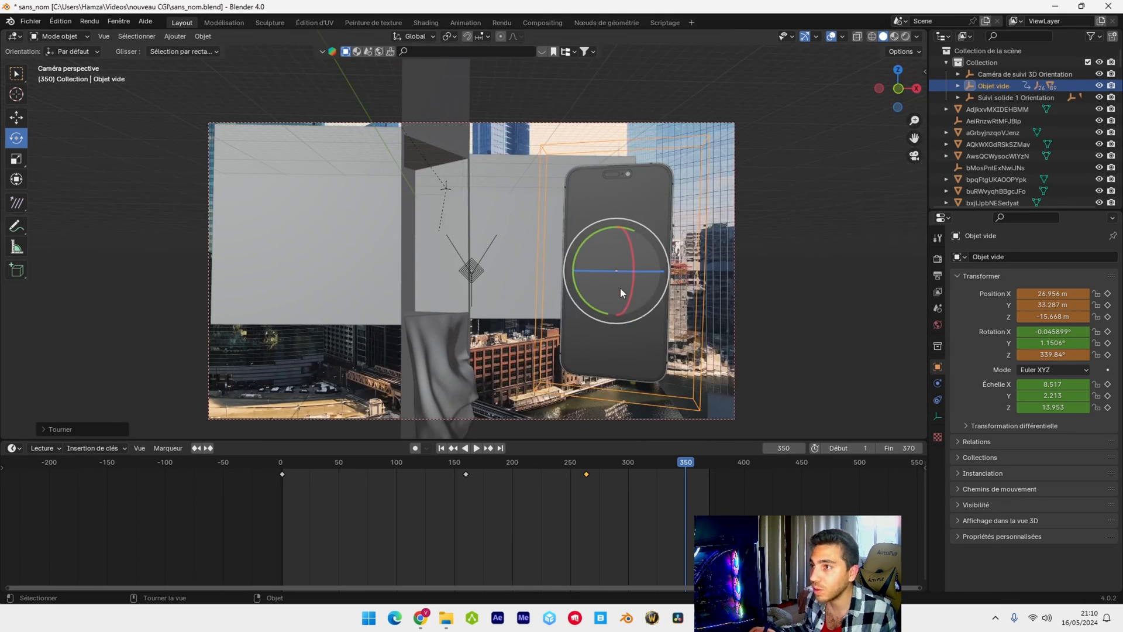
{"action": "key", "text": "i"}
{"action": "left_click", "coordinate": [519, 309]}
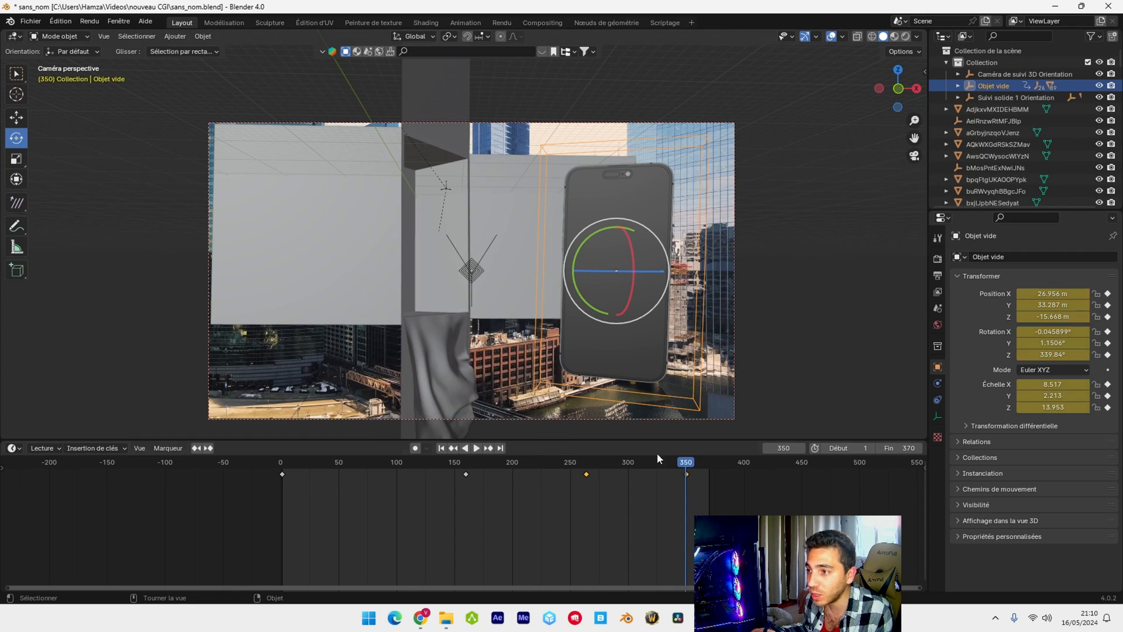
{"action": "left_click_drag", "start_coordinate": [685, 464], "coordinate": [370, 484]}
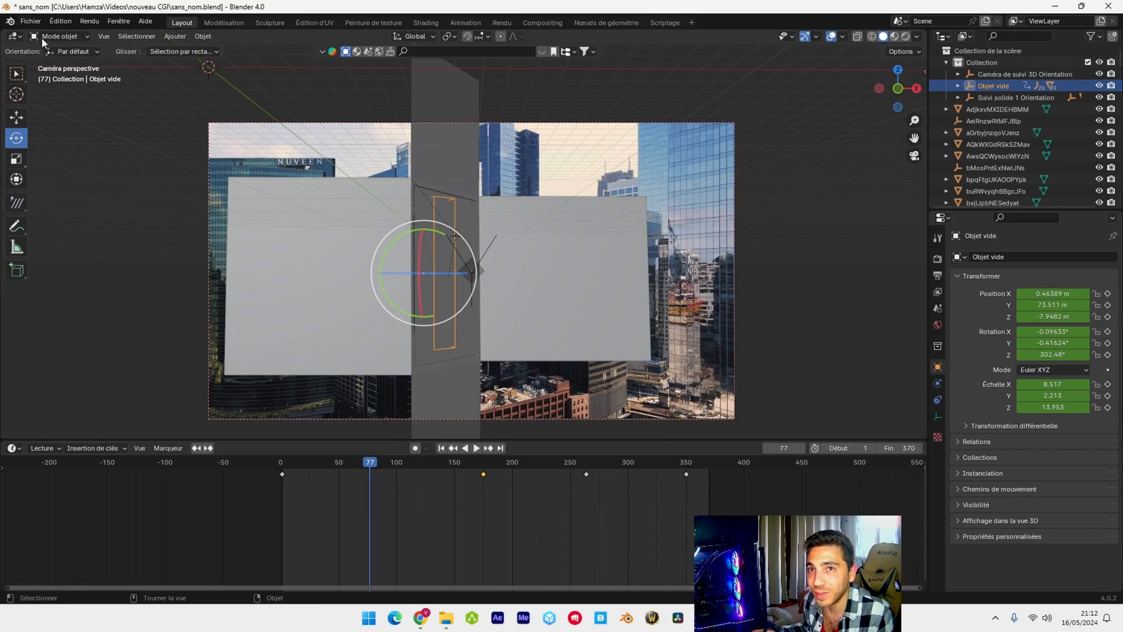
Save the current project file
{"action": "left_click", "coordinate": [30, 21]}
{"action": "left_click", "coordinate": [59, 99]}
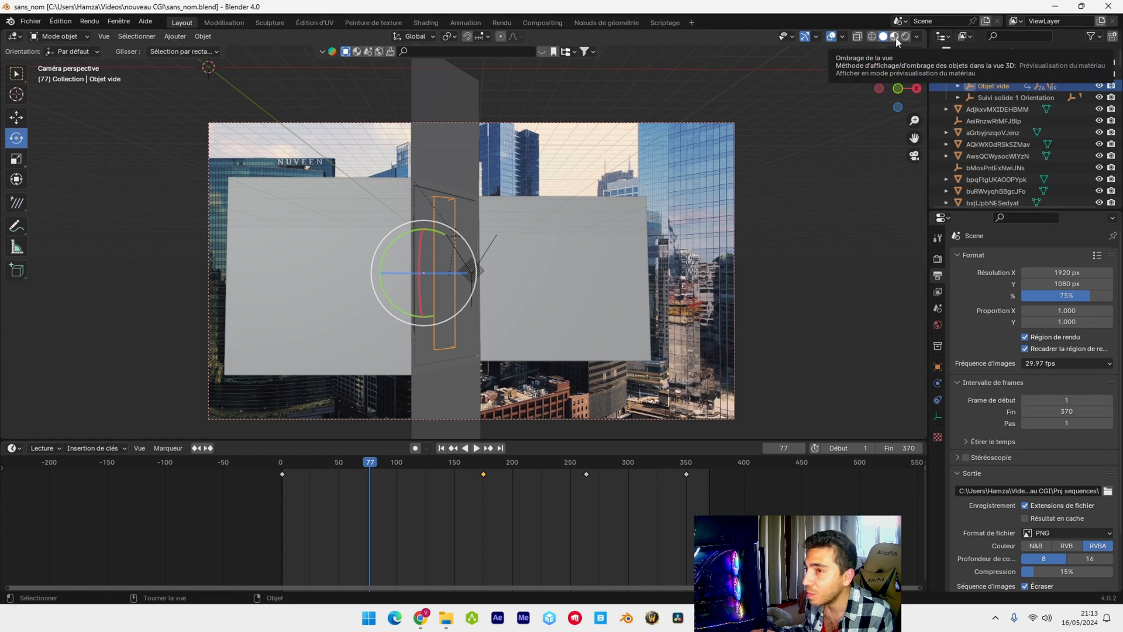
Switch the viewport to material preview and open the material settings of the facade box
{"action": "left_click", "coordinate": [895, 38]}
{"action": "left_click", "coordinate": [440, 188]}
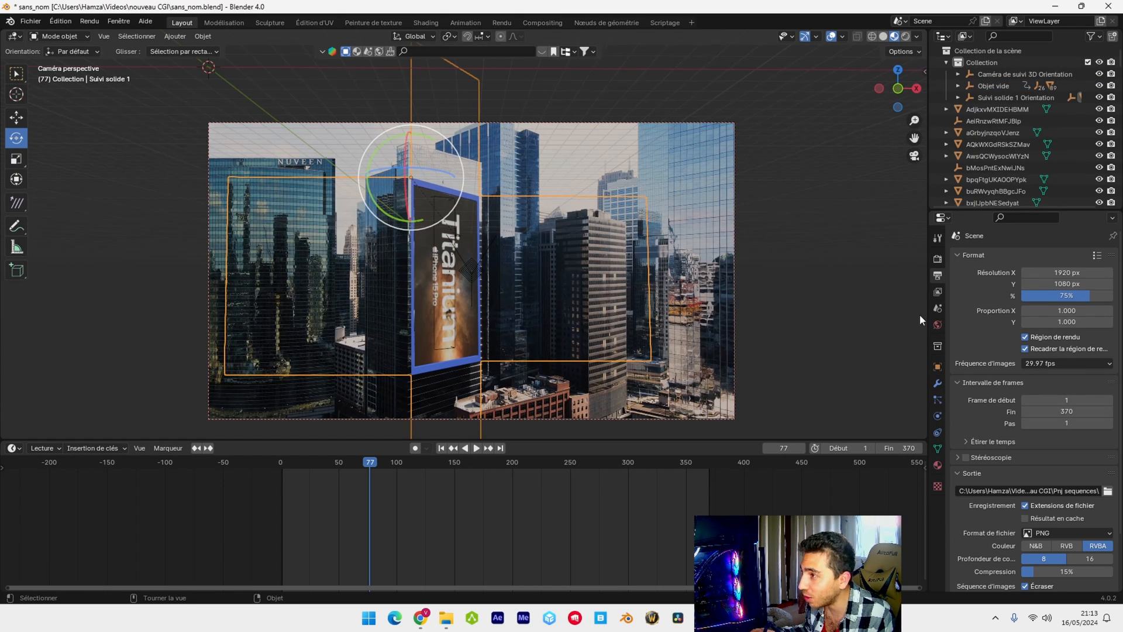
{"action": "left_click", "coordinate": [938, 465]}
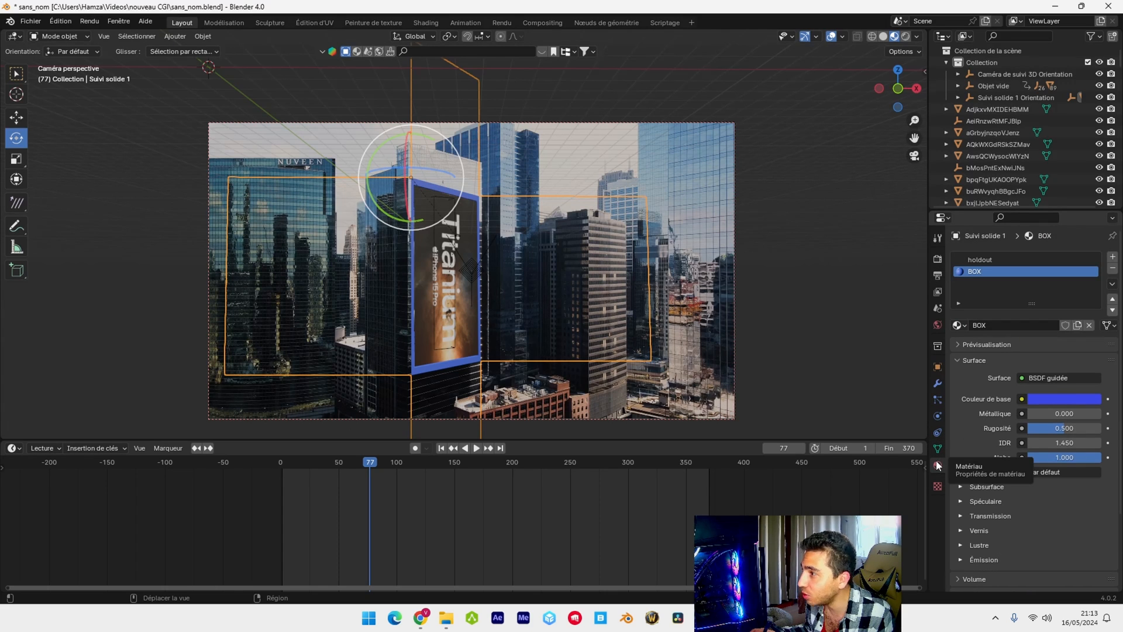
Try base colours for the BOX material by sampling them from the buildings in the background footage
{"action": "left_click", "coordinate": [1056, 400]}
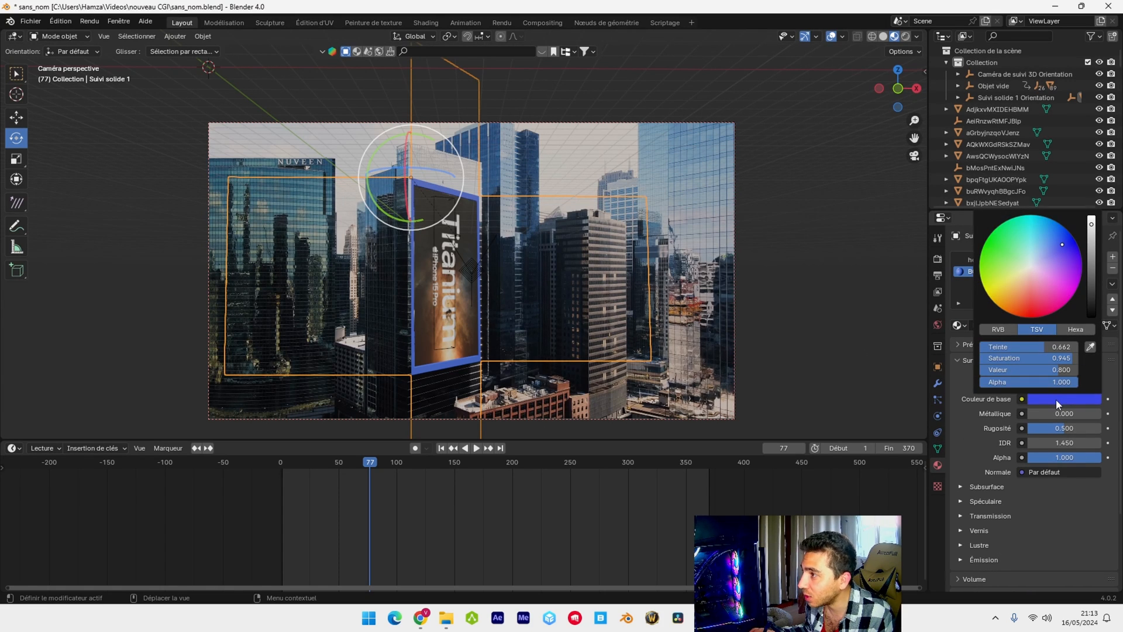
{"action": "left_click", "coordinate": [1091, 347]}
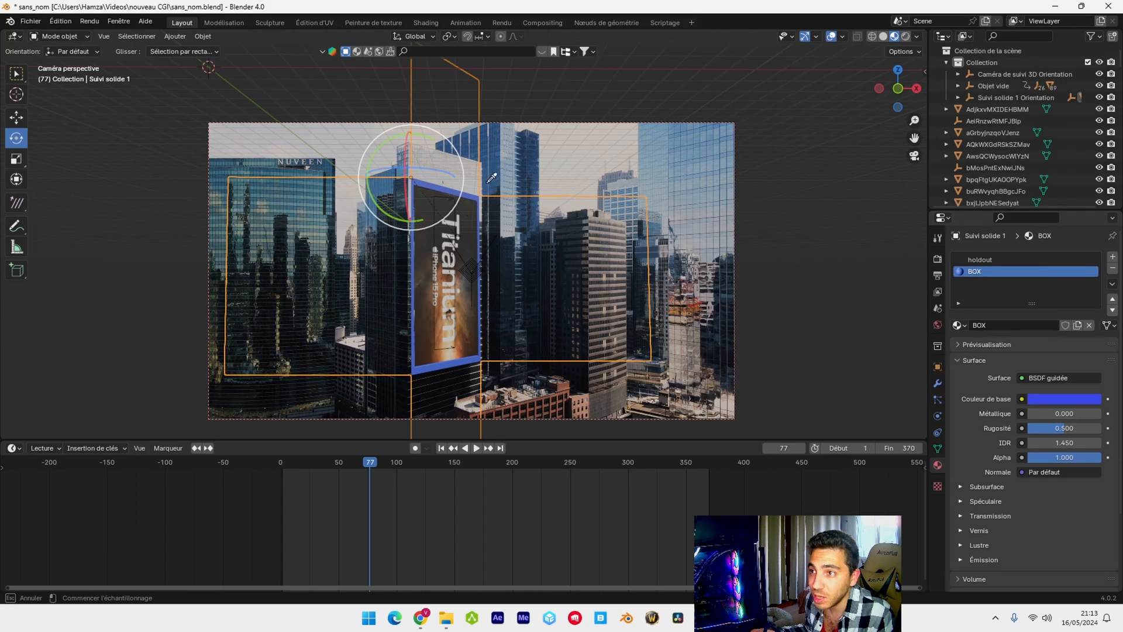
{"action": "left_click", "coordinate": [402, 295]}
{"action": "left_click", "coordinate": [1072, 401]}
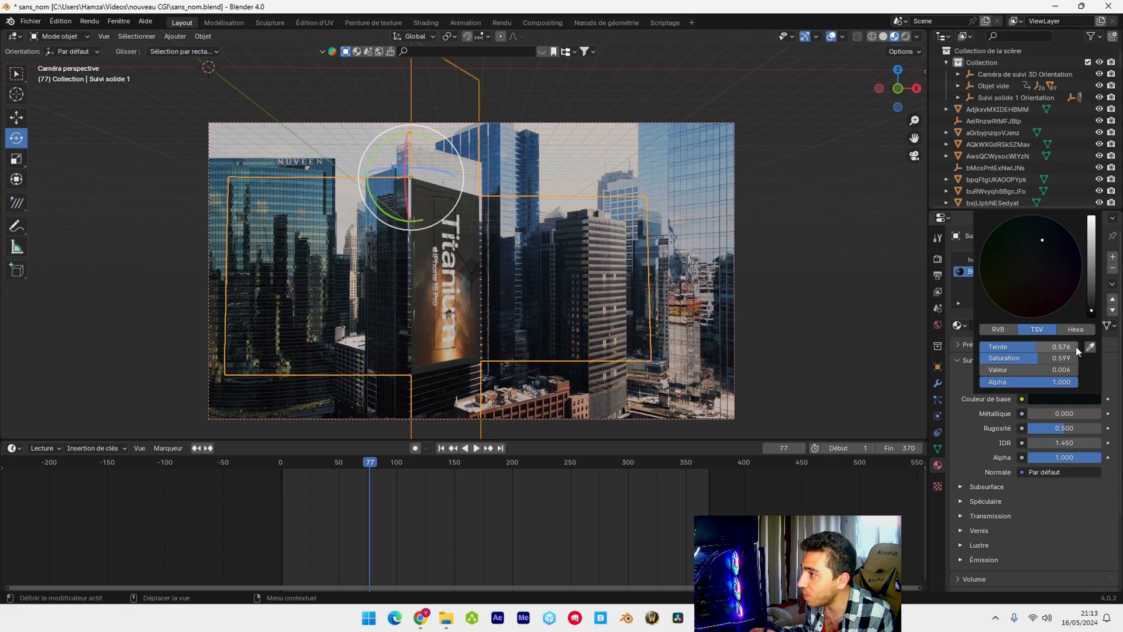
{"action": "left_click", "coordinate": [1091, 346]}
{"action": "left_click", "coordinate": [517, 166]}
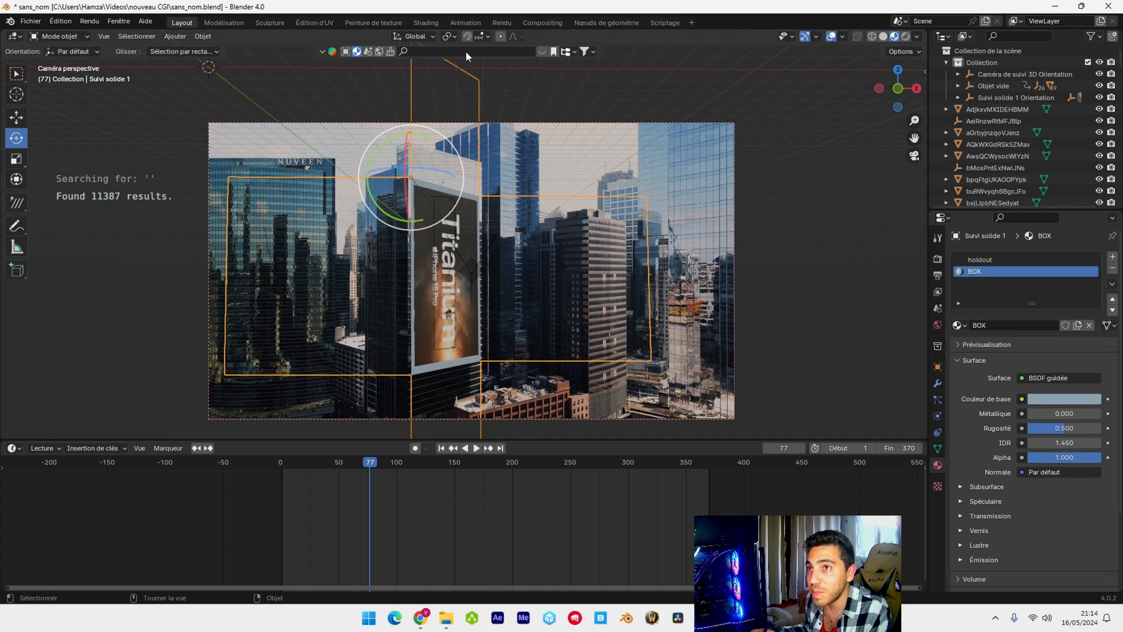
Search the online material assets for "concrate", apply the Concrete material to the box's BOX slot, and hide the results
{"action": "left_click", "coordinate": [444, 51]}
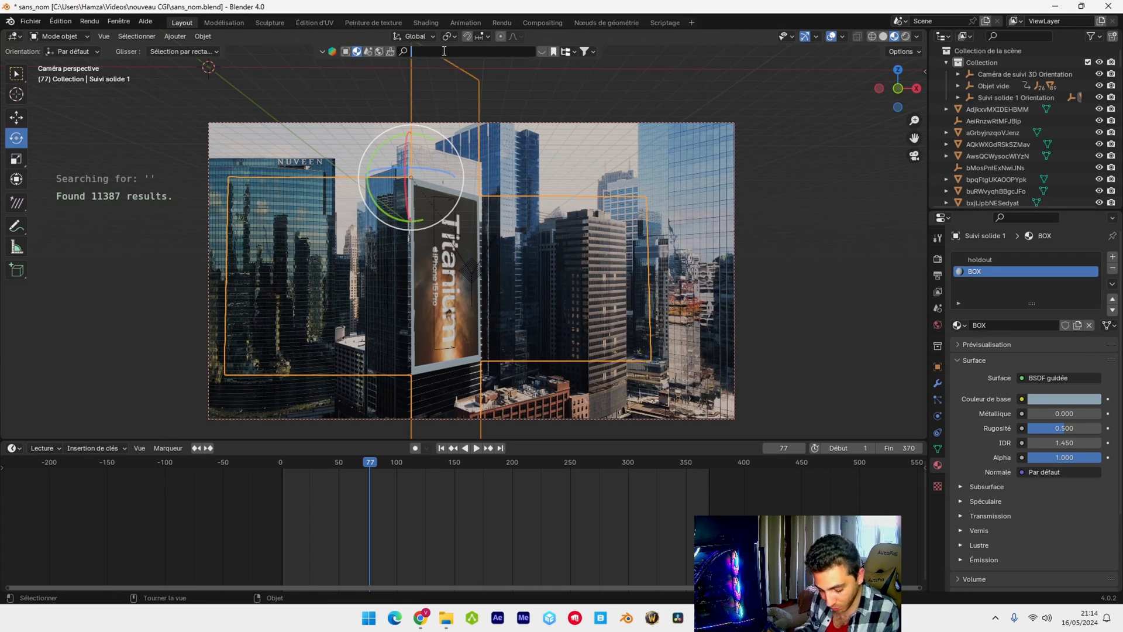
{"action": "type", "text": "concra"}
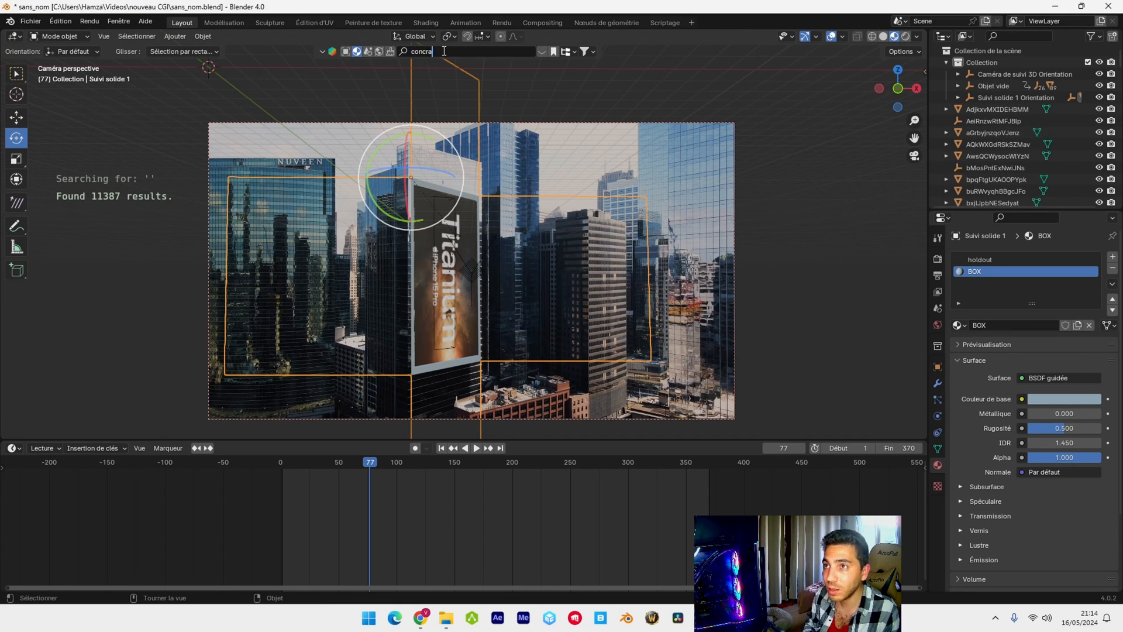
{"action": "type", "text": "te"}
{"action": "key", "text": "Return"}
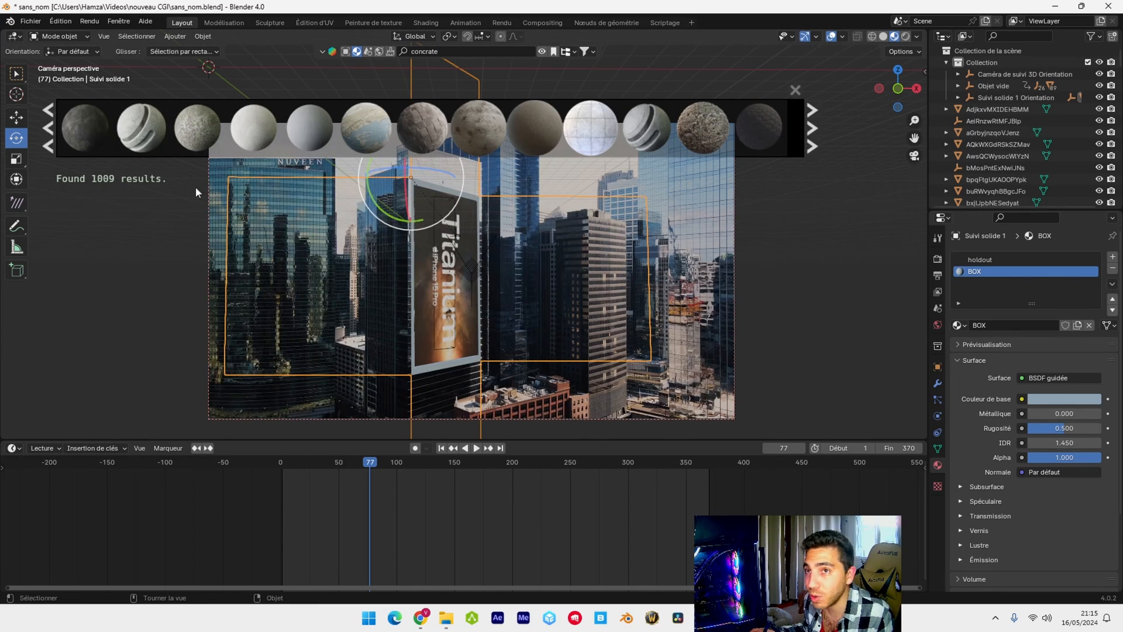
{"action": "left_click", "coordinate": [141, 128]}
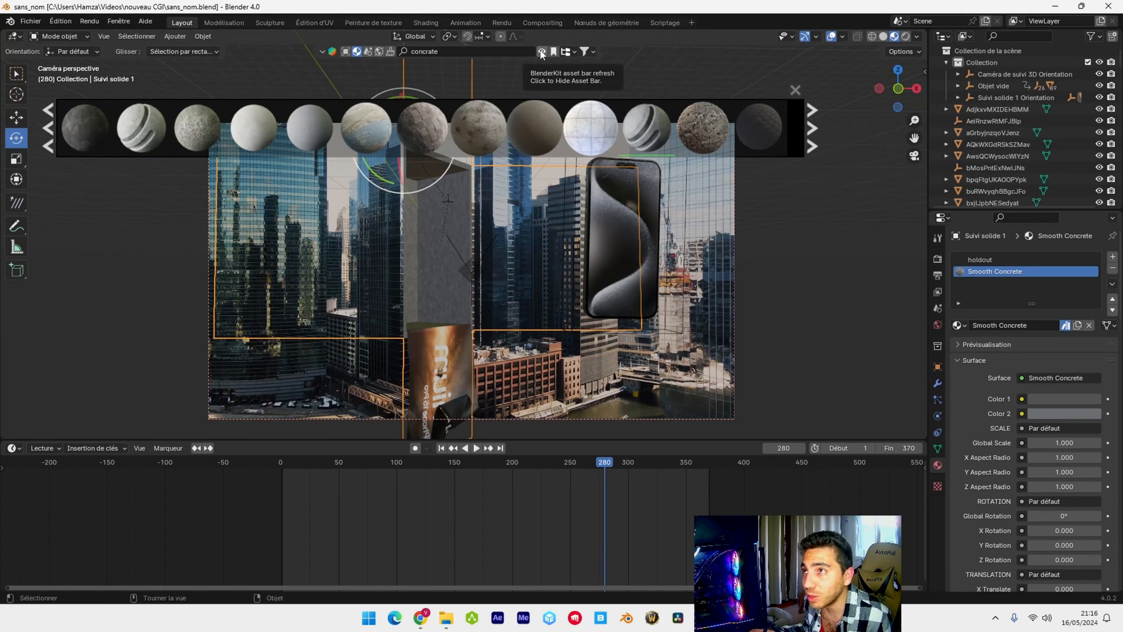
{"action": "left_click", "coordinate": [539, 51]}
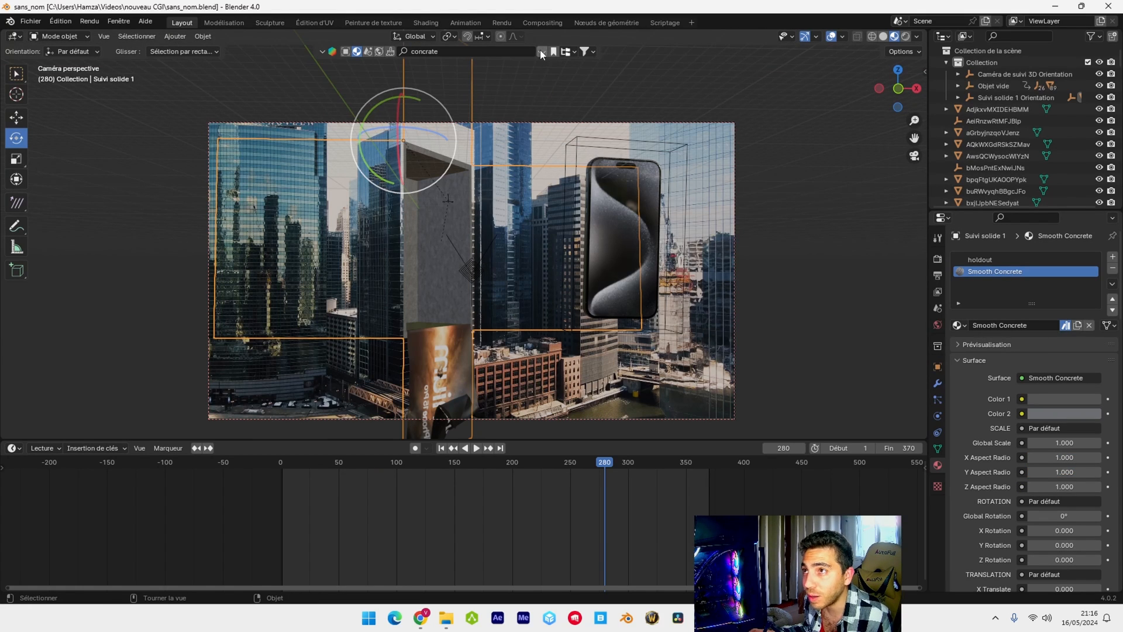
Preview the scene in rendered shading and set the aristea_wreck_puresky world strength to 1 EV
{"action": "left_click_drag", "start_coordinate": [592, 464], "coordinate": [573, 465]}
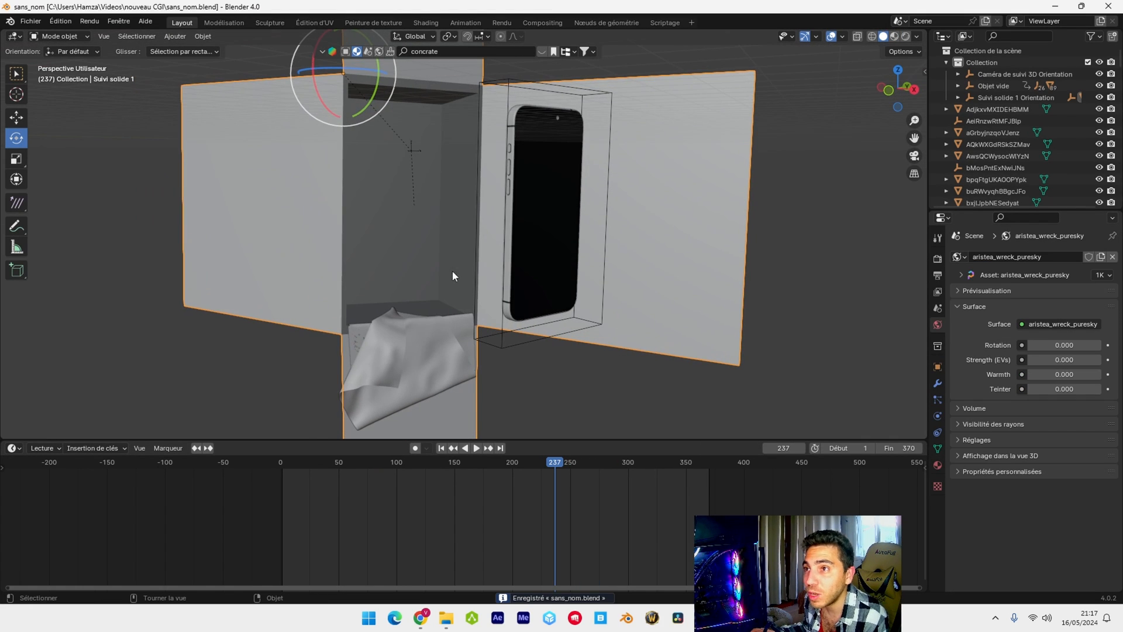
{"action": "left_click", "coordinate": [905, 36]}
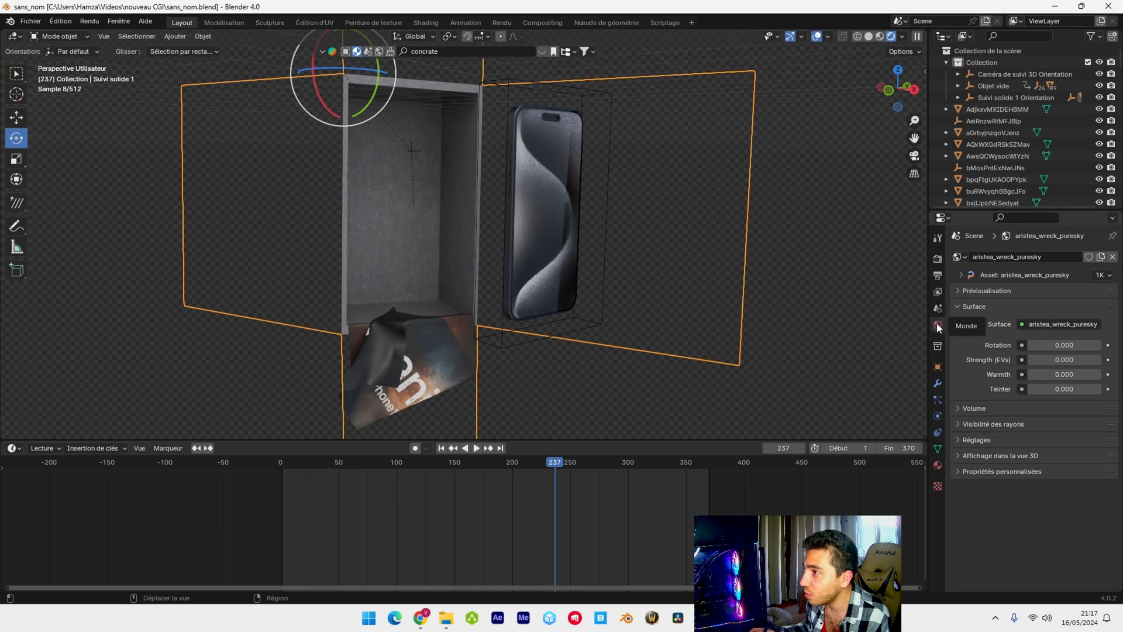
{"action": "left_click", "coordinate": [1060, 359]}
{"action": "type", "text": "1"}
{"action": "key", "text": "Return"}
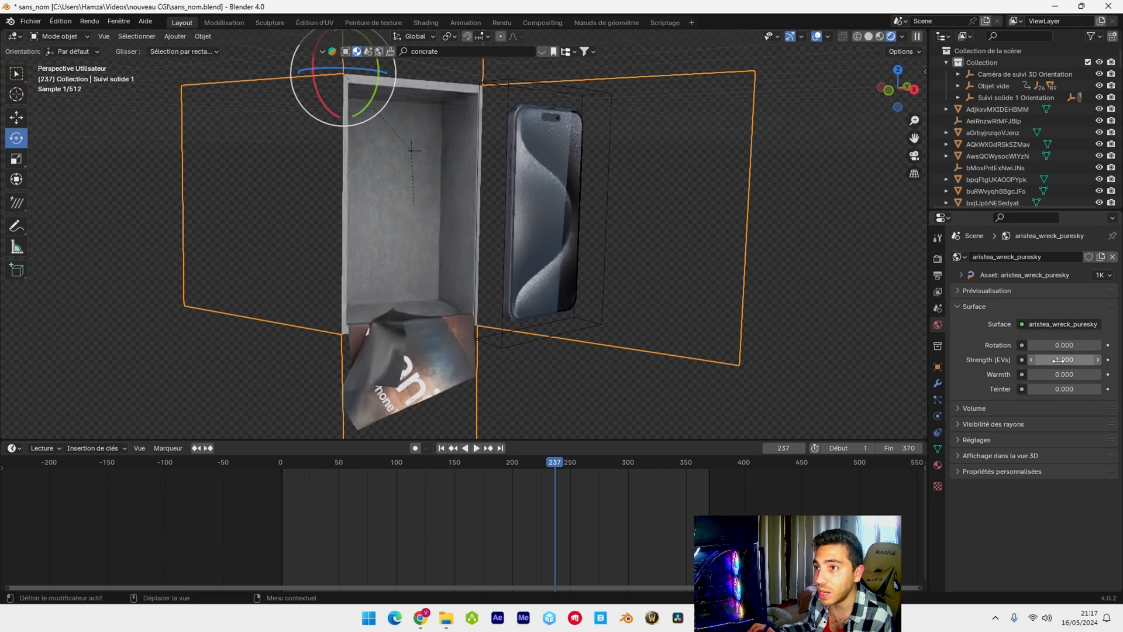
Try a world strength of 5 EVs and set it back to 1
{"action": "left_click", "coordinate": [1059, 359]}
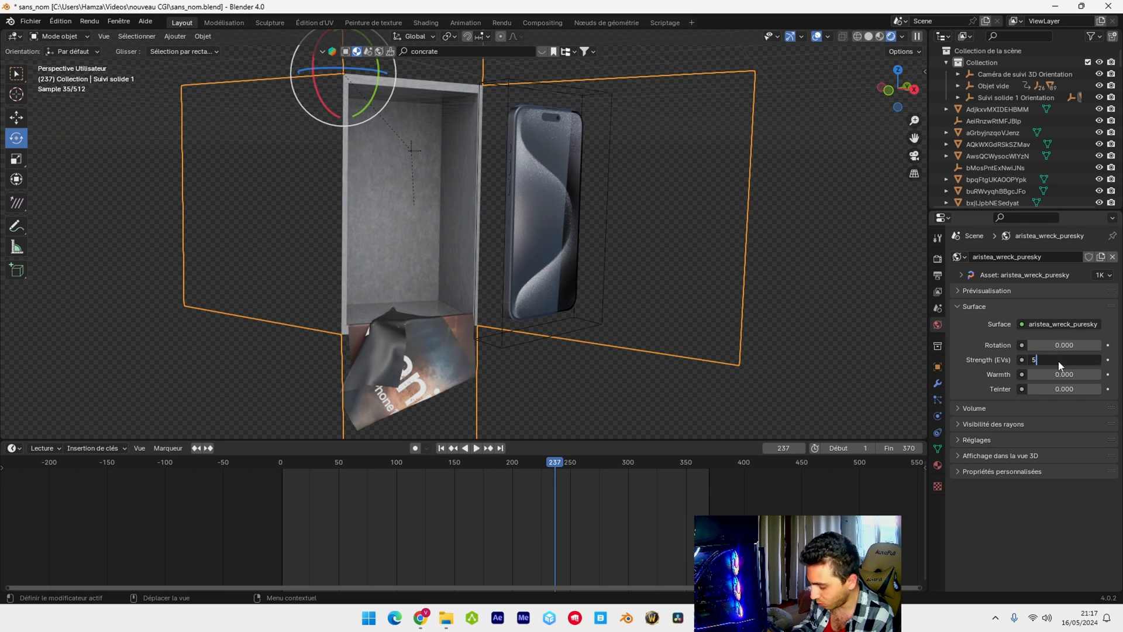
{"action": "type", "text": "5"}
{"action": "key", "text": "Return"}
{"action": "left_click", "coordinate": [1059, 359]}
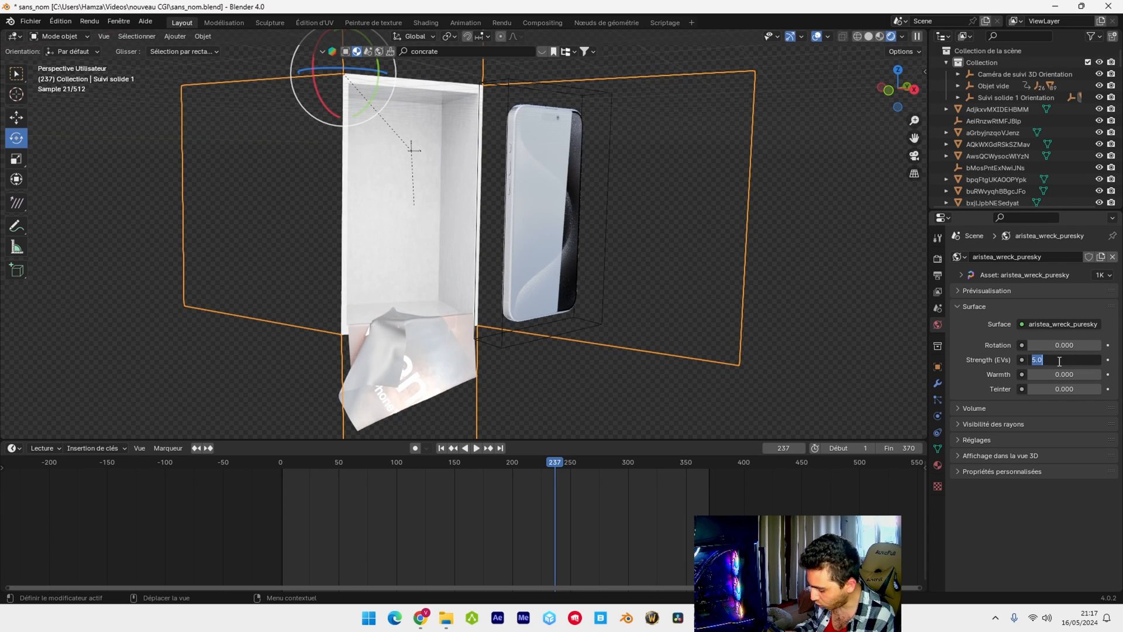
{"action": "type", "text": "1"}
{"action": "key", "text": "Return"}
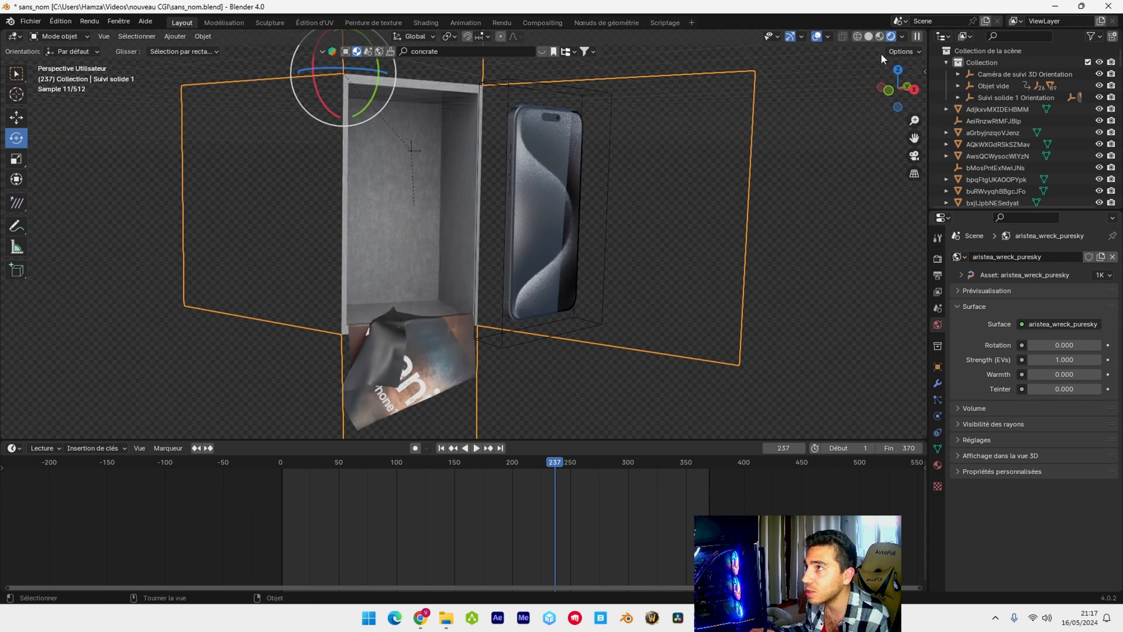
Return to the camera view and render the scene
{"action": "key", "text": "KP_0"}
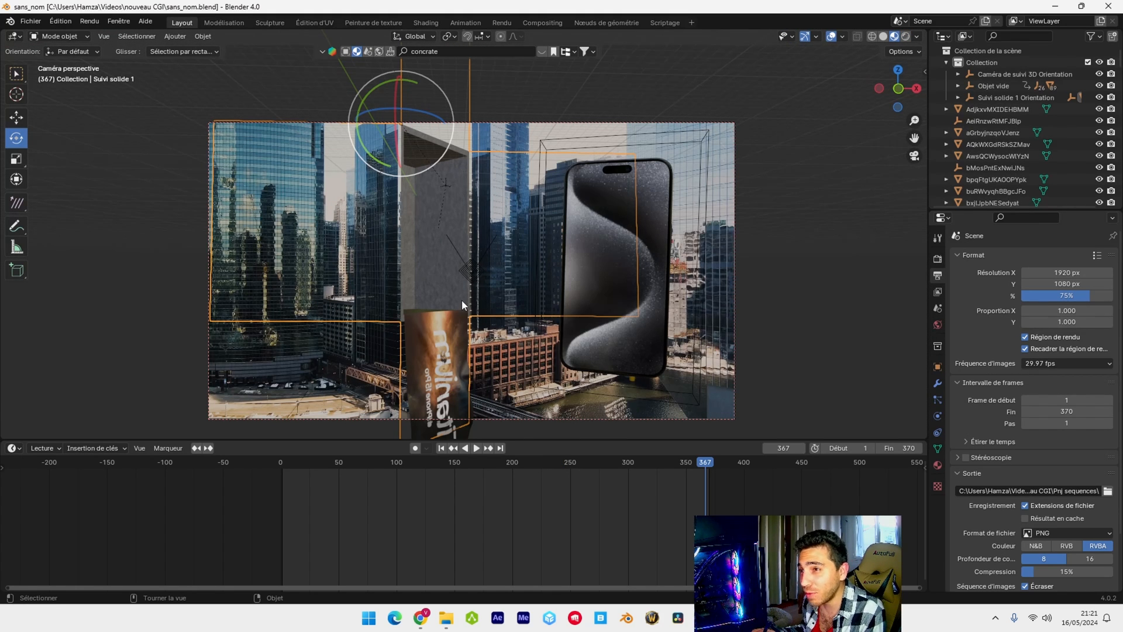
{"action": "key", "text": "F12"}
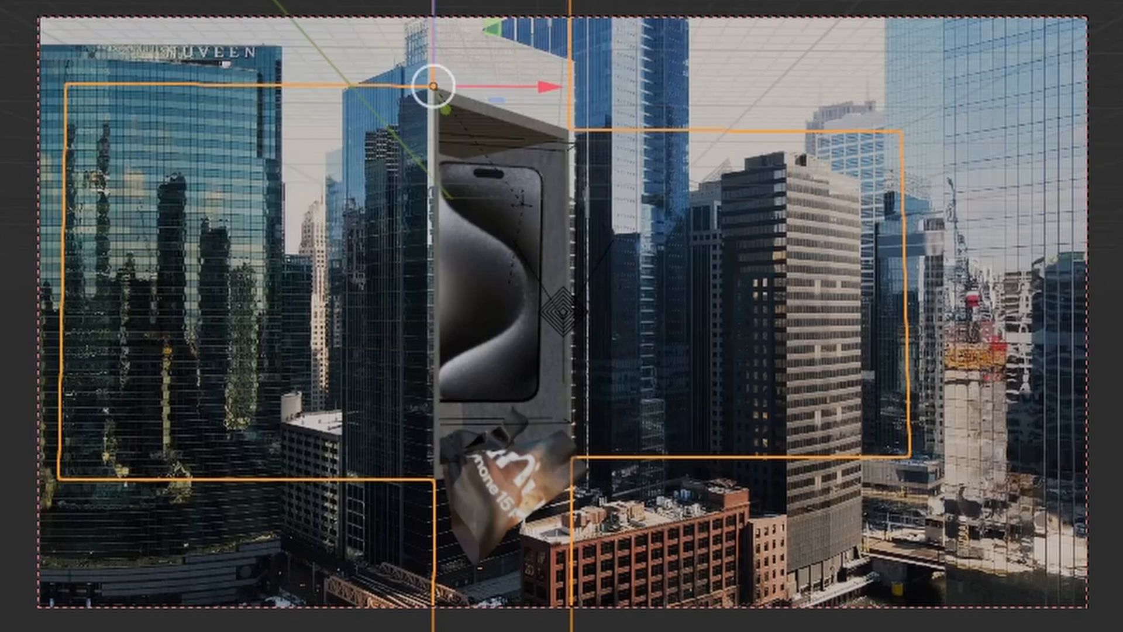
Play the animation in the camera view and scrub back to frame 184 to review the phone's exit
{"action": "left_click", "coordinate": [476, 448]}
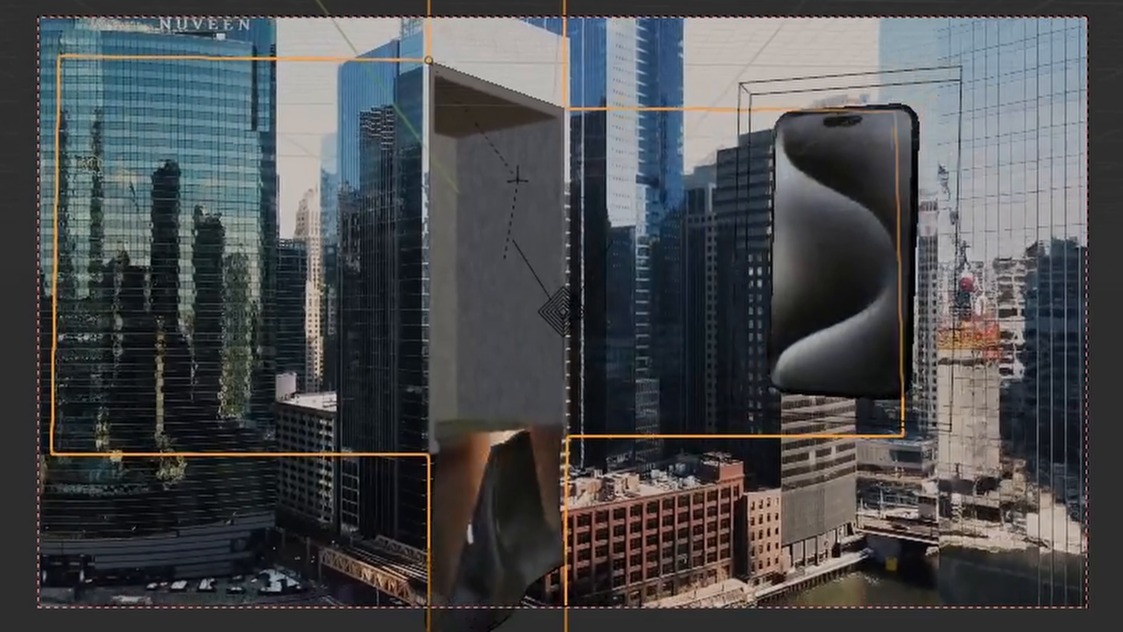
{"action": "left_click", "coordinate": [476, 449]}
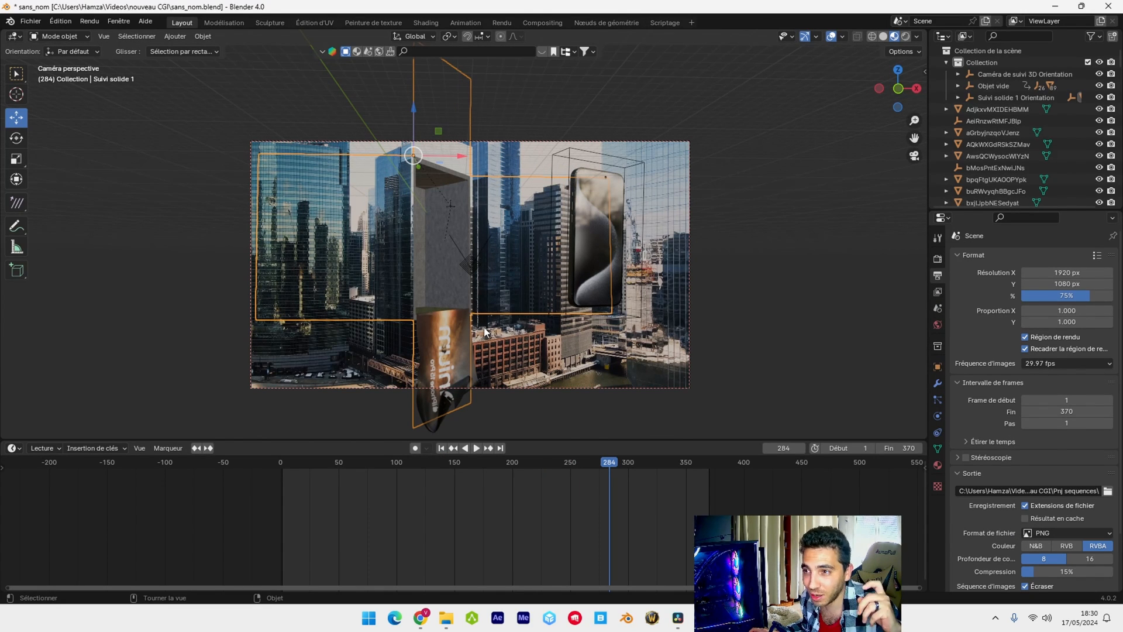
{"action": "left_click_drag", "start_coordinate": [609, 468], "coordinate": [493, 472]}
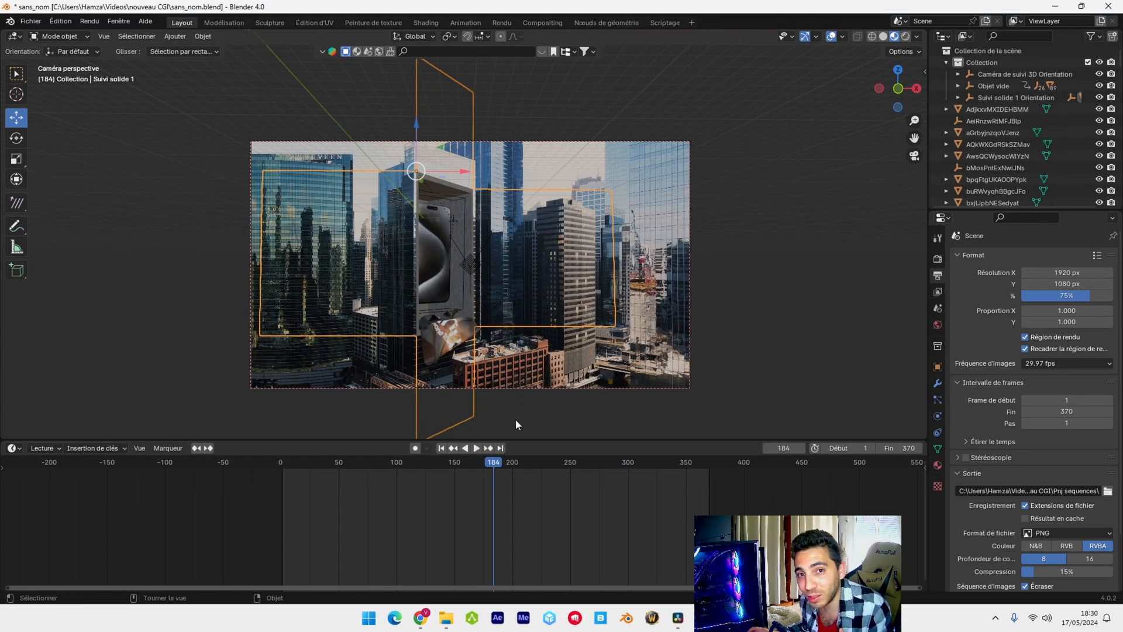
Add a cube mesh to the scene
{"action": "left_click", "coordinate": [177, 36]}
{"action": "mouse_move", "coordinate": [193, 50]}
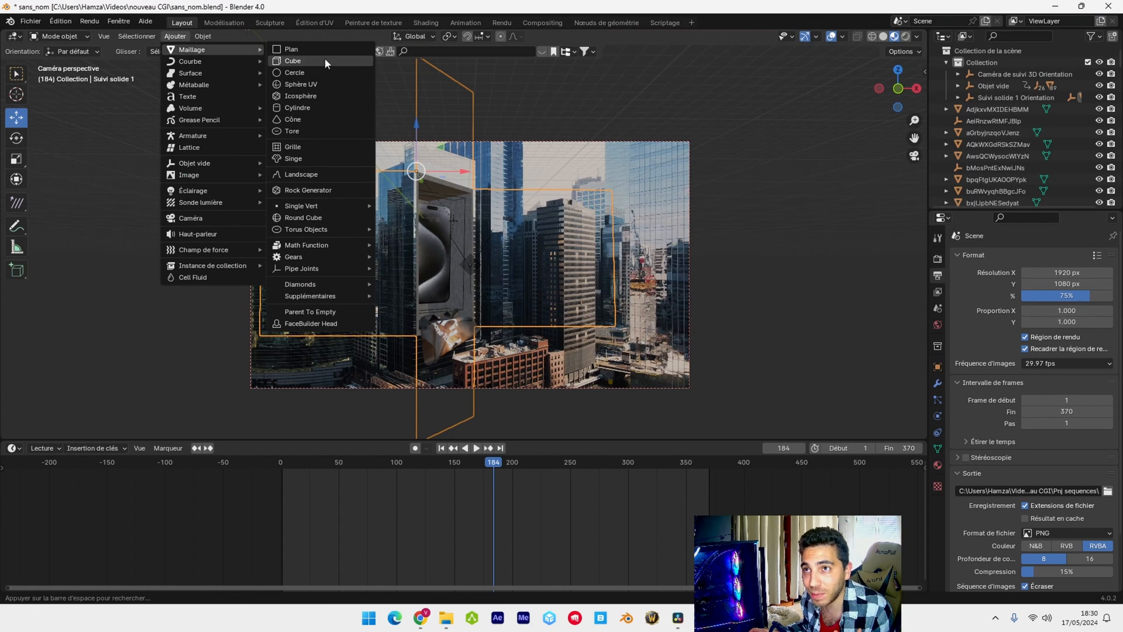
{"action": "left_click", "coordinate": [325, 60]}
{"action": "scroll", "coordinate": [416, 222], "scroll_direction": "down", "scroll_amount": 3}
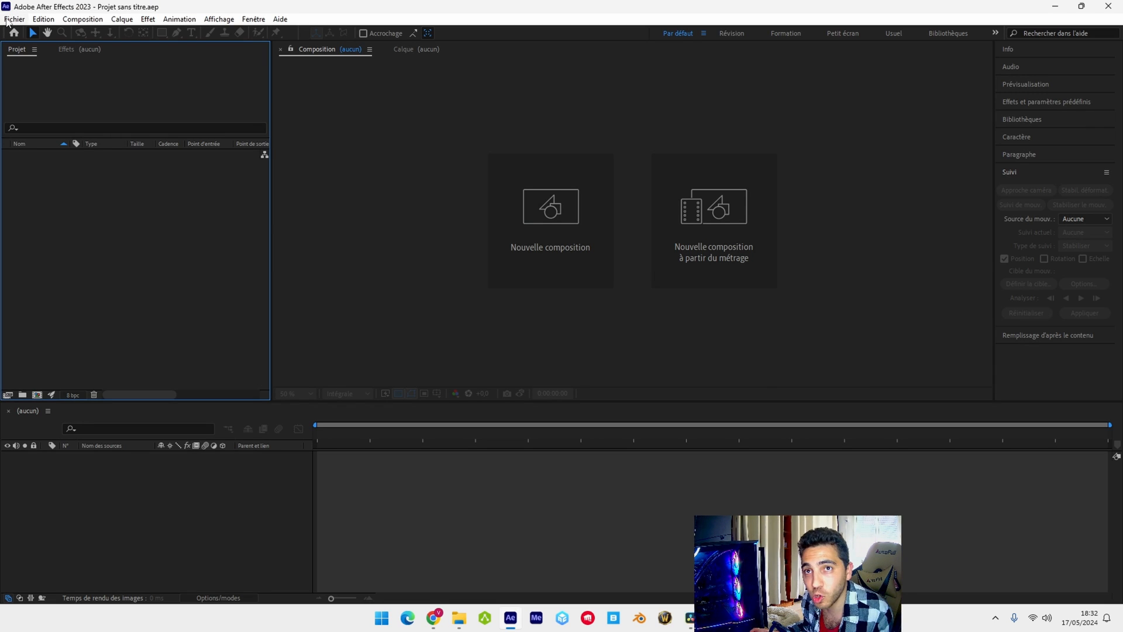
In After Effects, import the PNG sequence starting at 0001 from the Pnj sequences folder and create a composition from it
{"action": "left_click", "coordinate": [15, 19]}
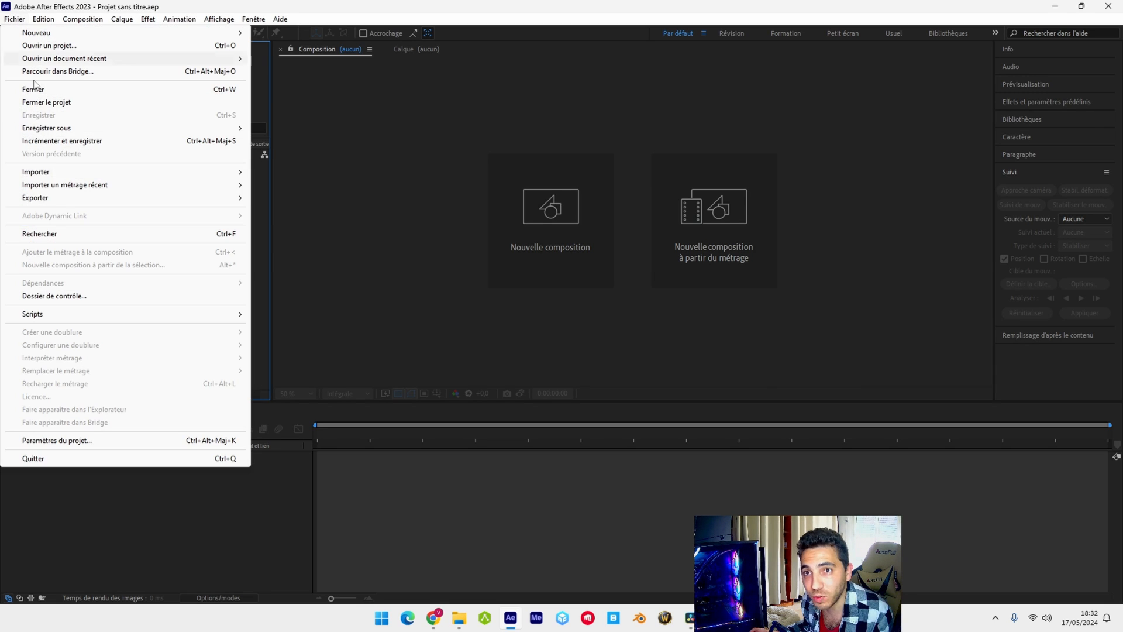
{"action": "mouse_move", "coordinate": [36, 171]}
{"action": "left_click", "coordinate": [286, 172]}
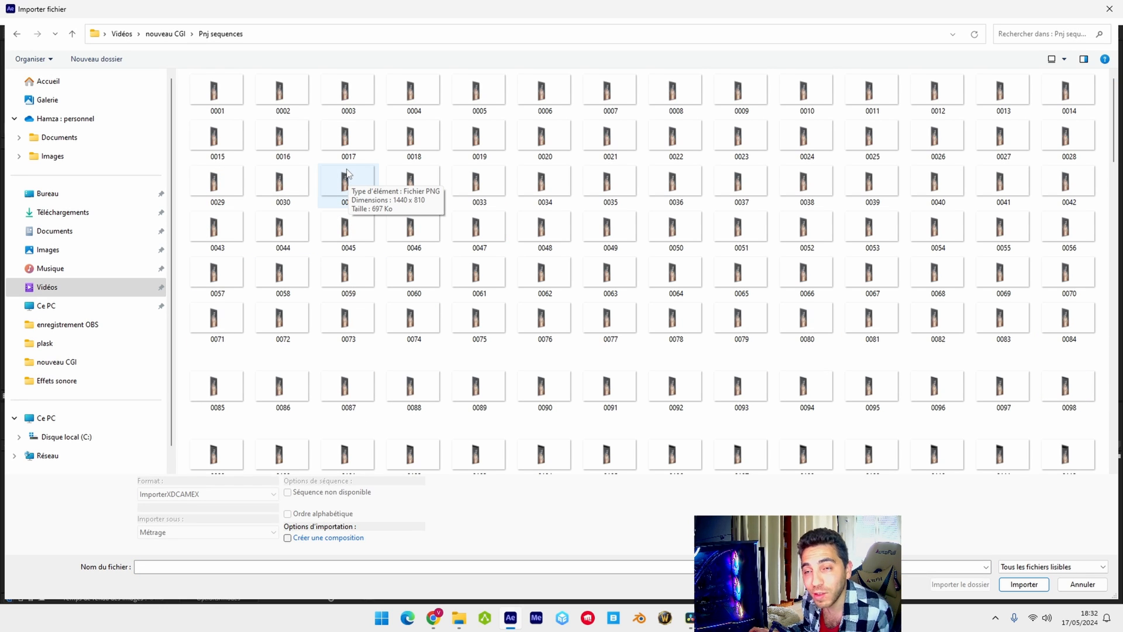
{"action": "left_click", "coordinate": [206, 100]}
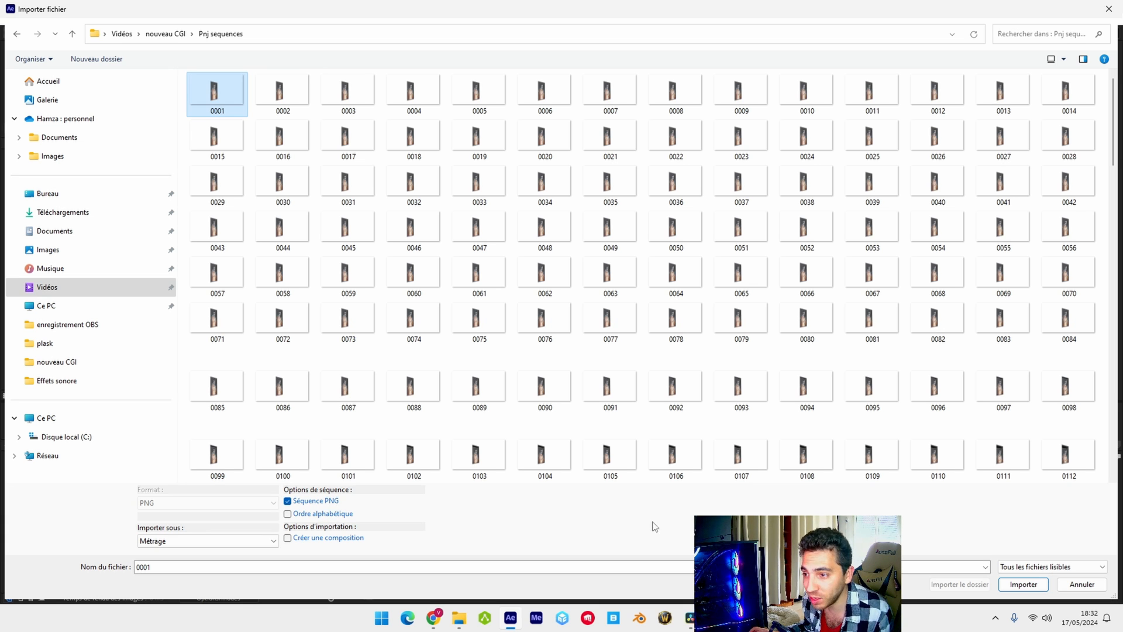
{"action": "left_click", "coordinate": [1022, 585]}
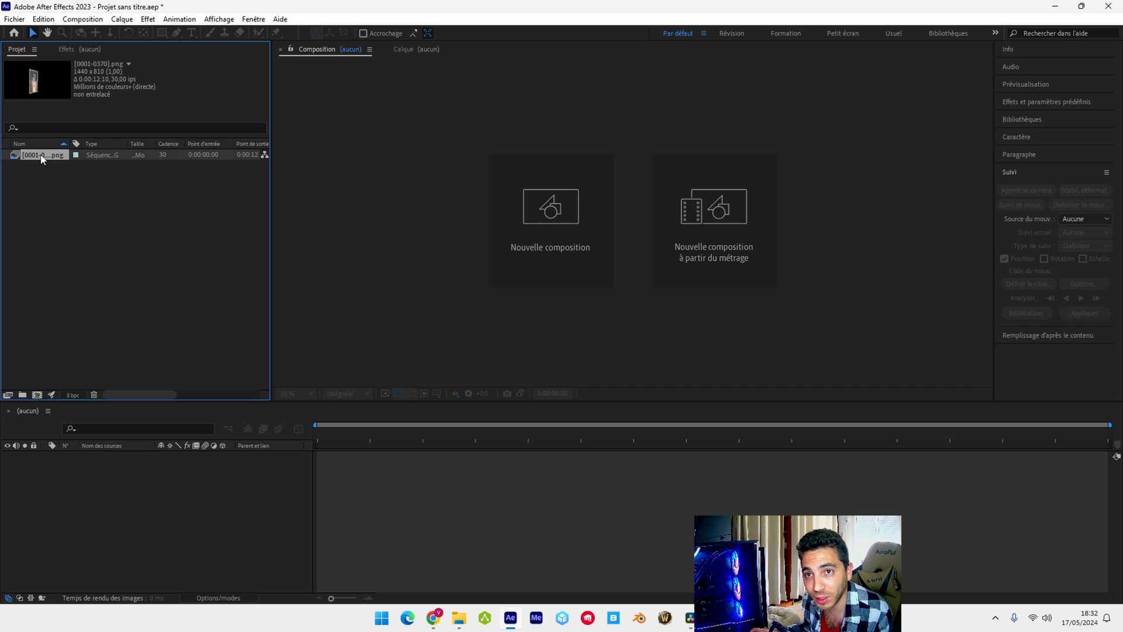
{"action": "left_click_drag", "start_coordinate": [99, 496], "coordinate": [93, 494]}
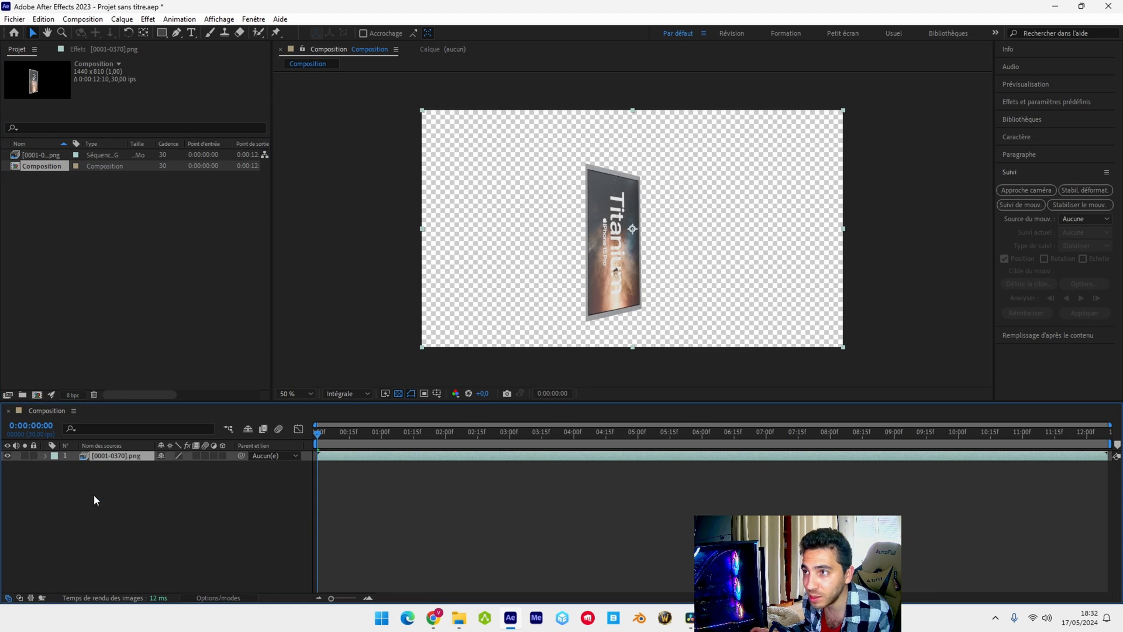
Import the city video 6950319-hd_1920_1080_30fps.mp4 and place it in the composition beneath the PNG sequence
{"action": "left_click", "coordinate": [14, 19]}
{"action": "mouse_move", "coordinate": [66, 171]}
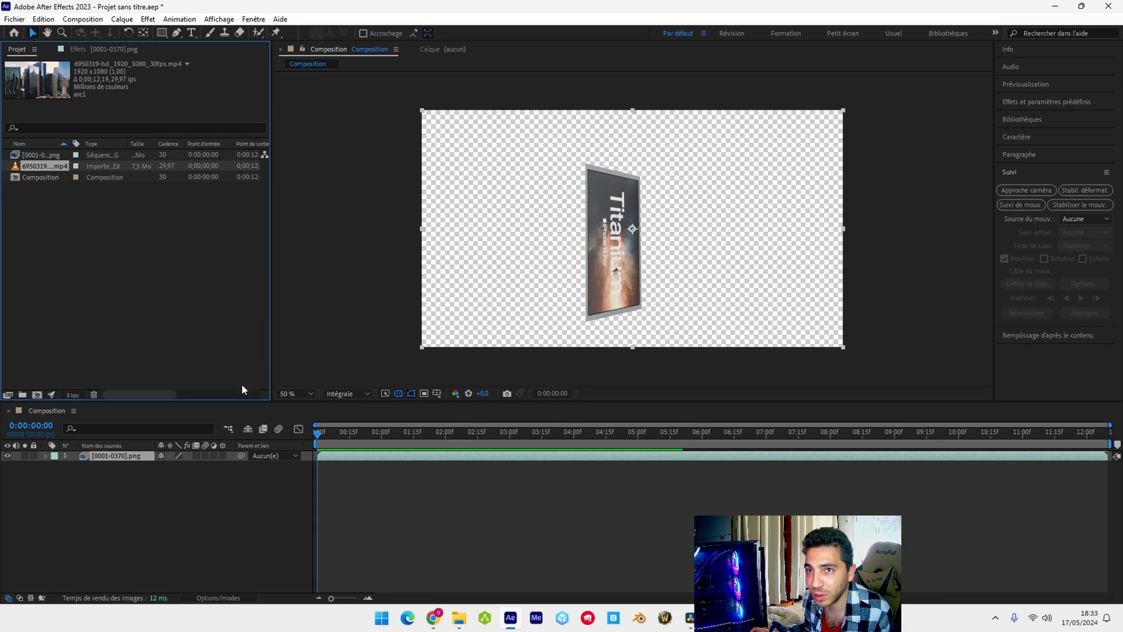
{"action": "left_click_drag", "start_coordinate": [49, 169], "coordinate": [114, 476]}
{"action": "scroll", "coordinate": [643, 201], "scroll_direction": "down", "scroll_amount": 2}
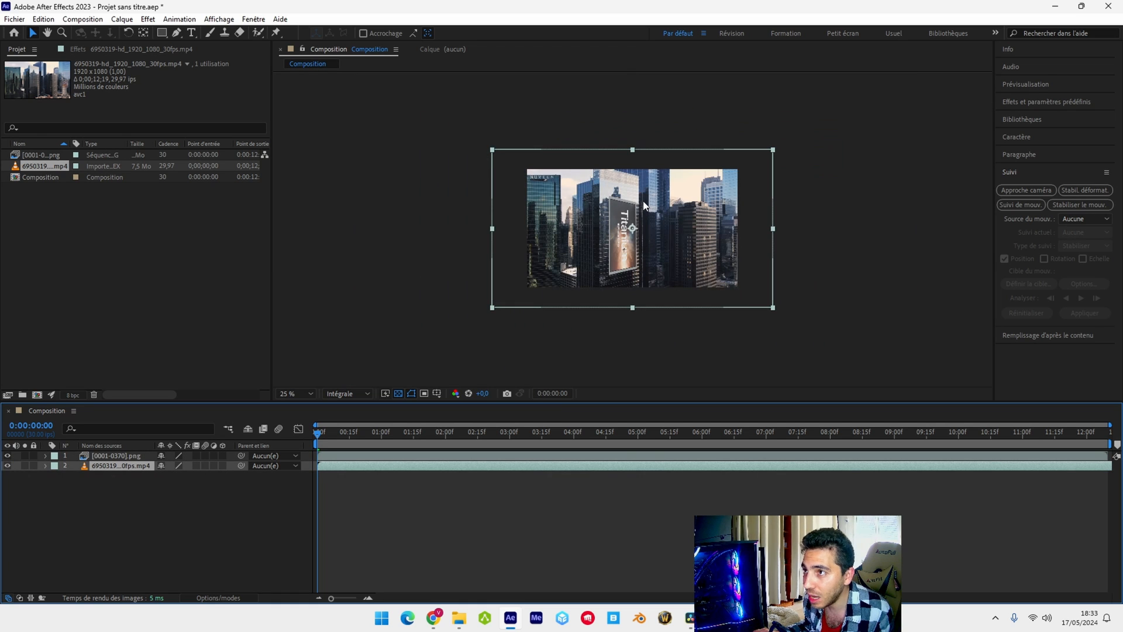
Set the city video layer's scale to 75% so it fits the composition frame
{"action": "left_click", "coordinate": [45, 465]}
{"action": "left_click", "coordinate": [57, 476]}
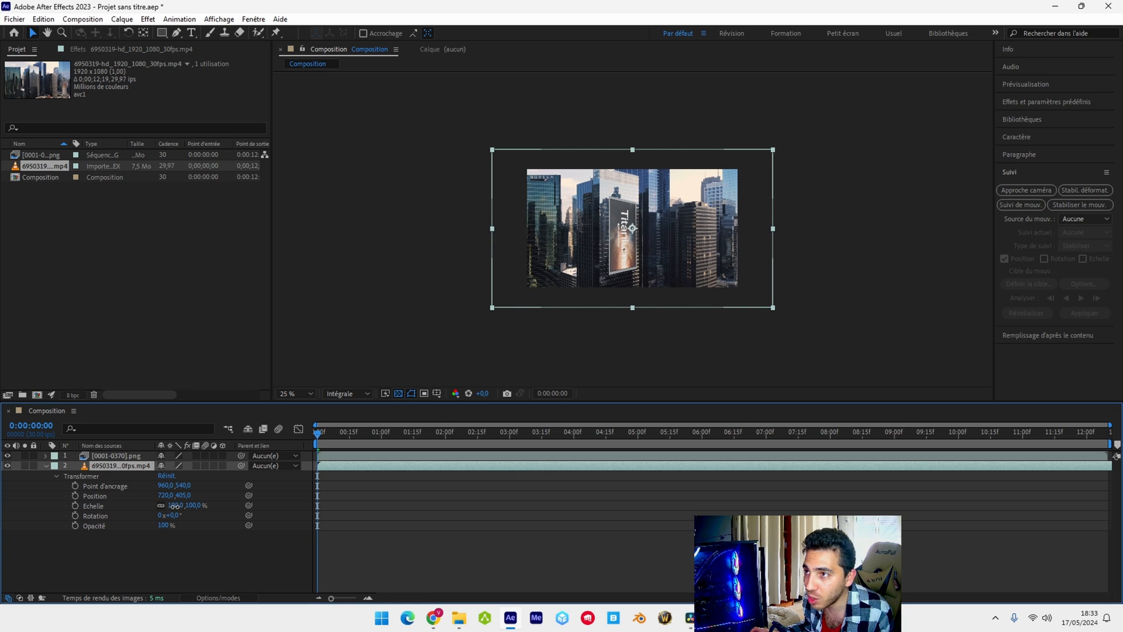
{"action": "left_click_drag", "start_coordinate": [177, 505], "coordinate": [163, 508]}
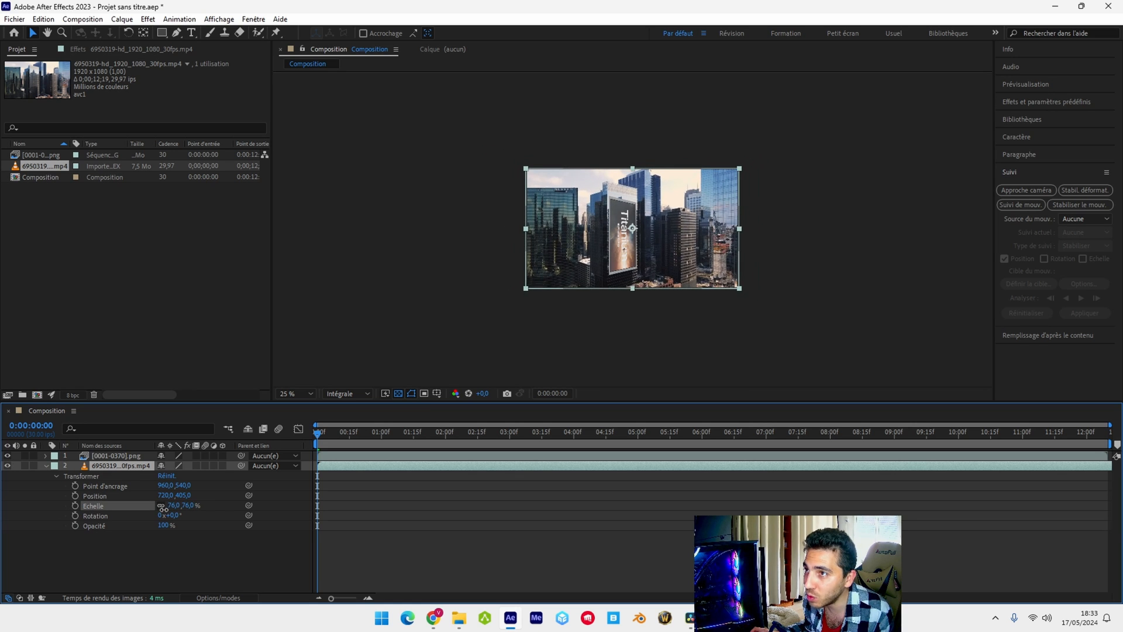
{"action": "key", "text": "period"}
{"action": "left_click", "coordinate": [171, 507]}
{"action": "type", "text": "75"}
{"action": "key", "text": "Return"}
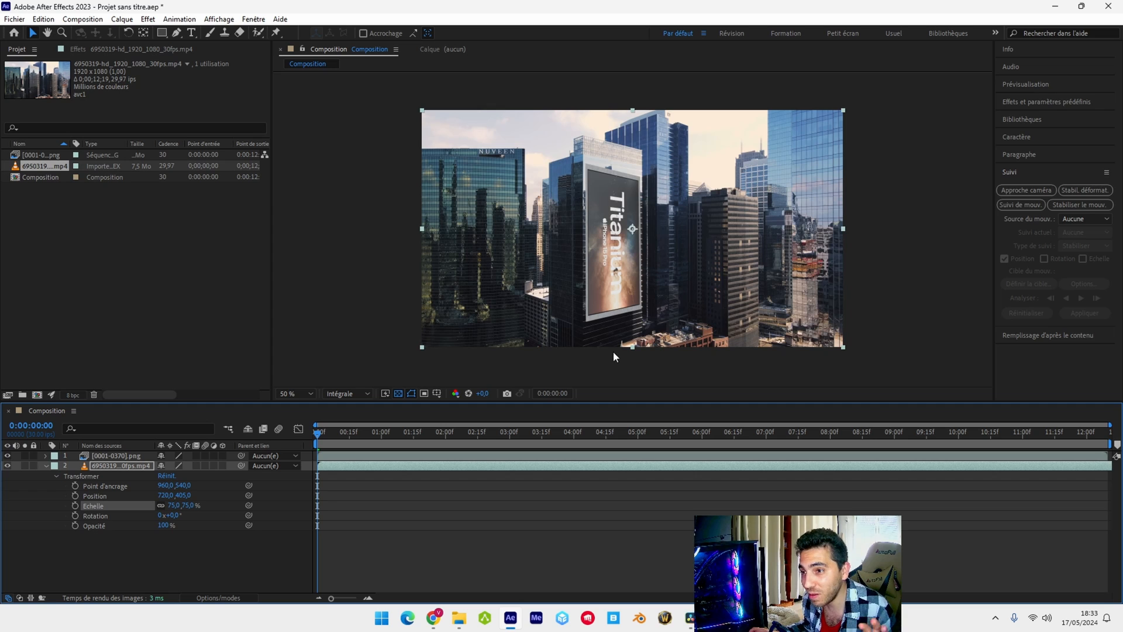
Play back the composition and scrub to 0:00:07:14 to check the PNG sequence against the city footage
{"action": "key", "text": "space"}
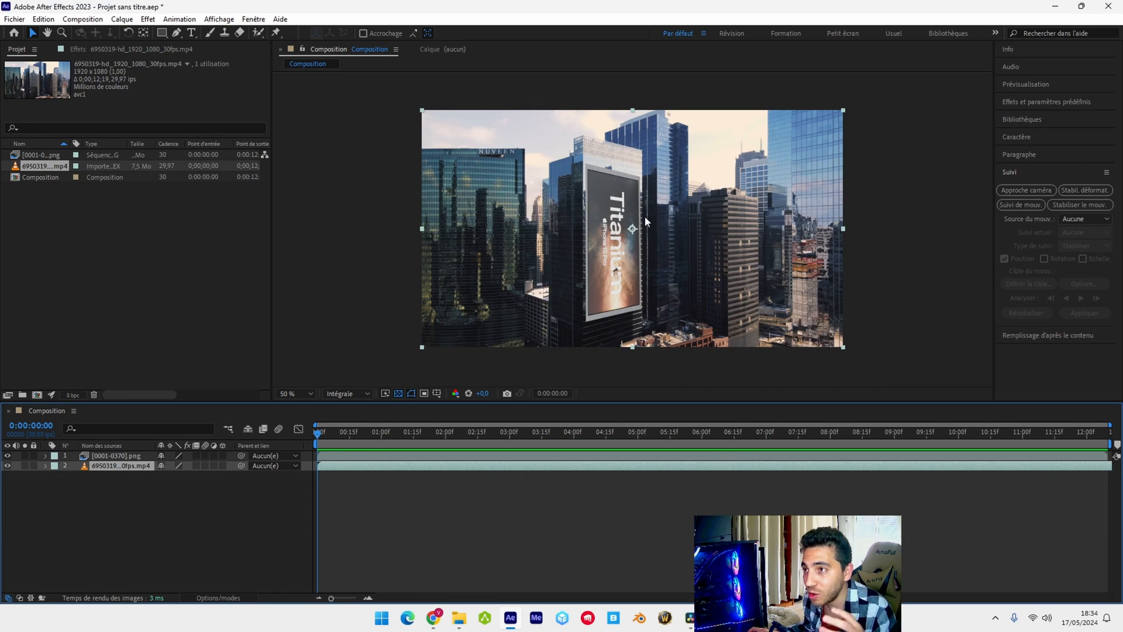
{"action": "left_click_drag", "start_coordinate": [317, 434], "coordinate": [796, 434]}
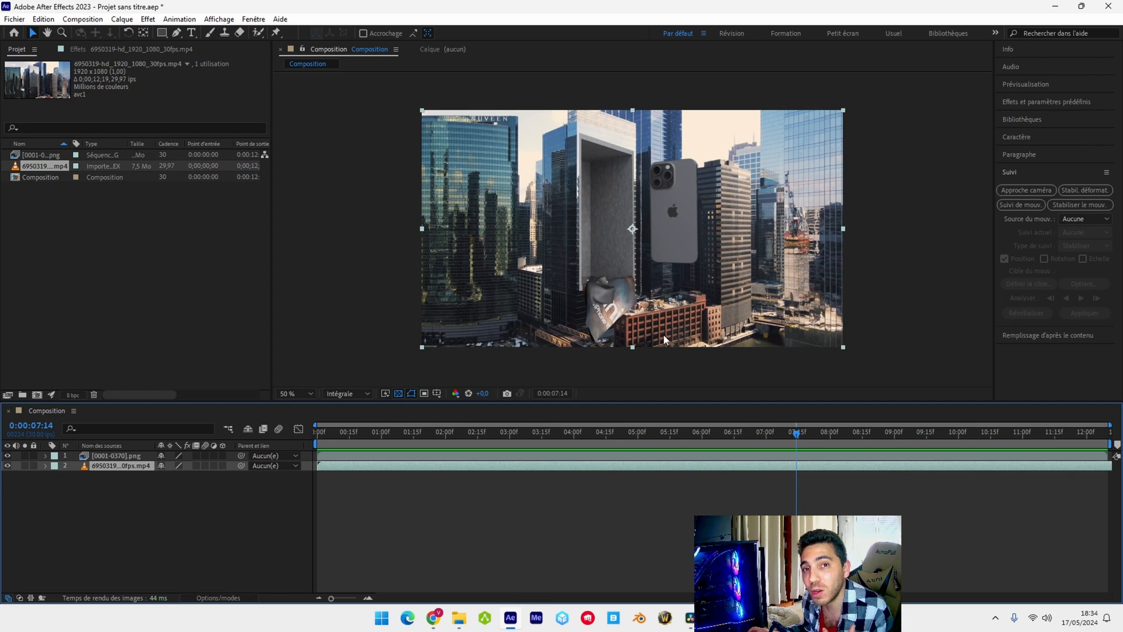
On the PNG sequence layer at 0:00:06:03, start a Pen mask along the bridge railing and below the frame to the brick building
{"action": "left_click", "coordinate": [127, 456]}
{"action": "left_click", "coordinate": [695, 448]}
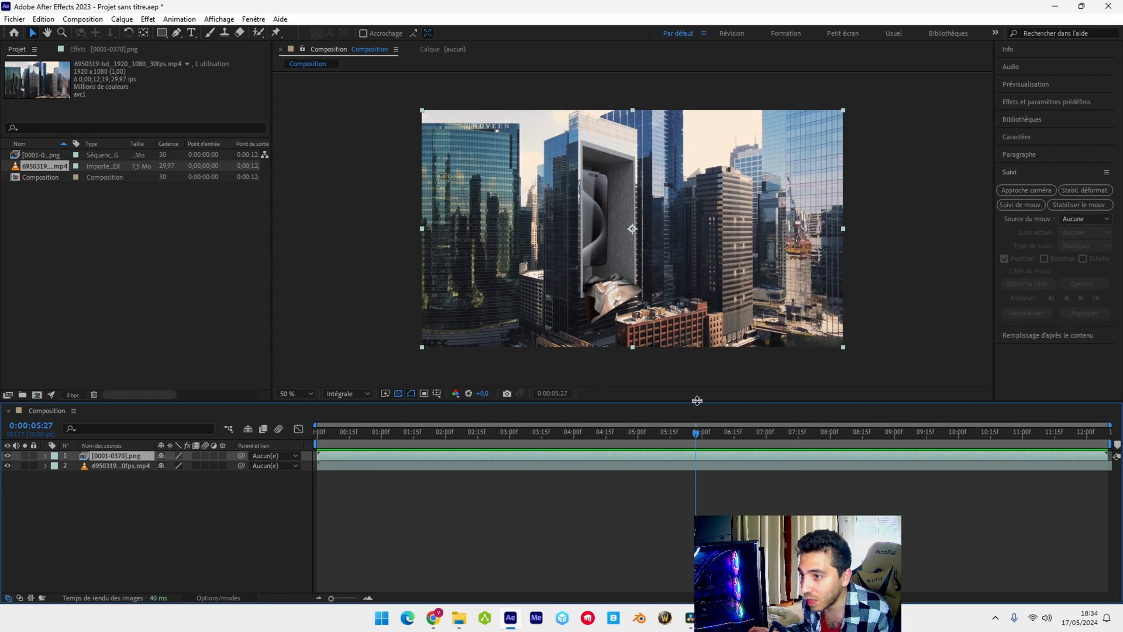
{"action": "scroll", "coordinate": [683, 297], "scroll_direction": "up", "scroll_amount": 2}
{"action": "scroll", "coordinate": [683, 296], "scroll_direction": "down", "scroll_amount": 1}
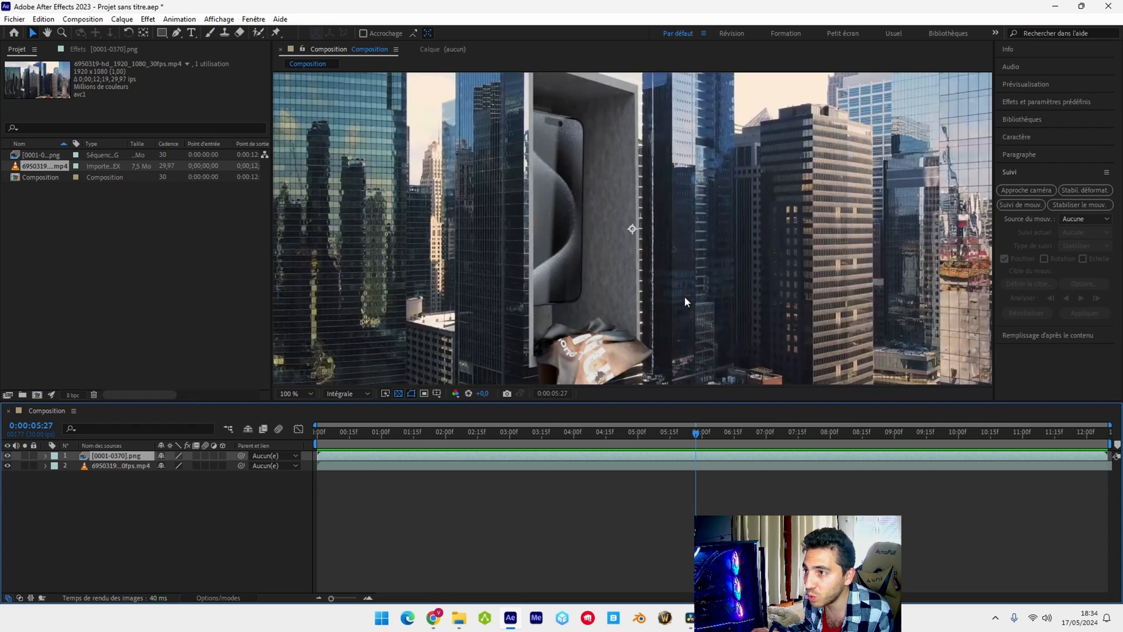
{"action": "middle_click_drag", "start_coordinate": [683, 295], "coordinate": [610, 160]}
{"action": "key", "text": "g"}
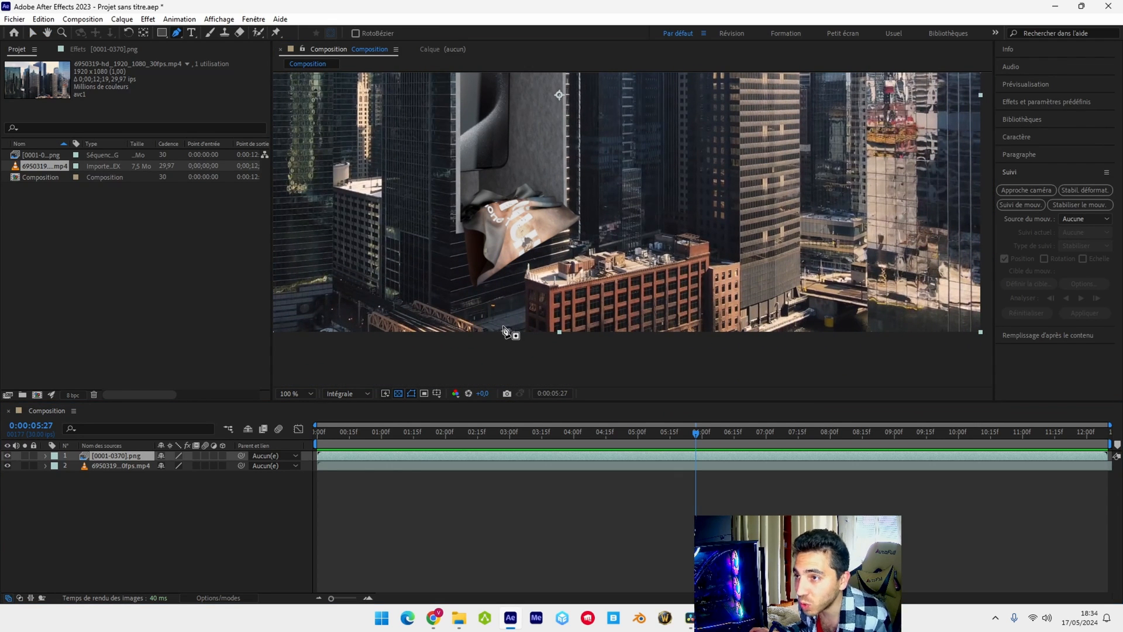
{"action": "scroll", "coordinate": [508, 335], "scroll_direction": "up", "scroll_amount": 1}
{"action": "left_click", "coordinate": [354, 245]}
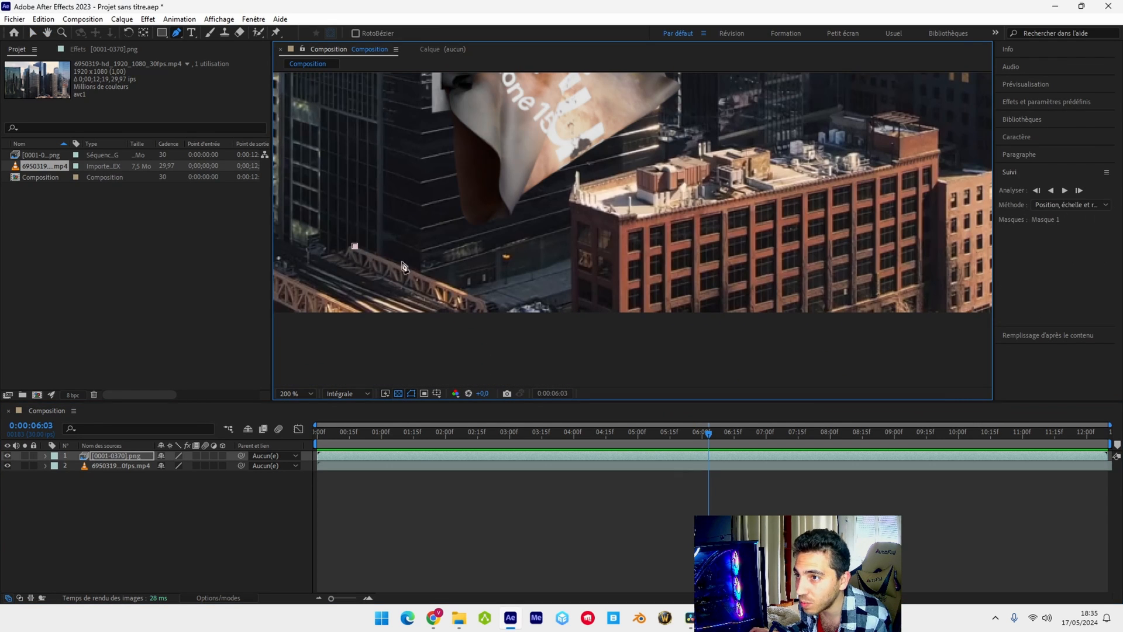
{"action": "left_click", "coordinate": [481, 302]}
{"action": "left_click", "coordinate": [482, 327]}
{"action": "left_click", "coordinate": [571, 325]}
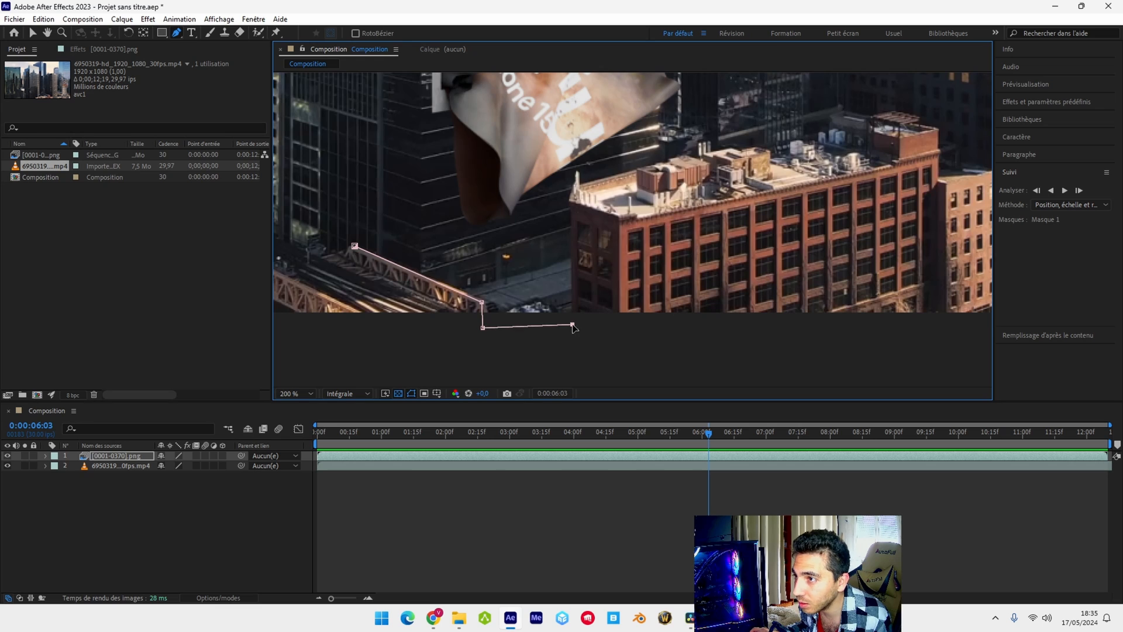
Trace the mask up the near edge of the brick building and along the outlines of its rooftop structures
{"action": "scroll", "coordinate": [571, 326], "scroll_direction": "up", "scroll_amount": 2}
{"action": "left_click", "coordinate": [585, 90]}
{"action": "middle_click_drag", "start_coordinate": [587, 93], "coordinate": [563, 278]}
{"action": "left_click", "coordinate": [563, 240]}
{"action": "left_click", "coordinate": [572, 214]}
{"action": "middle_click_drag", "start_coordinate": [784, 187], "coordinate": [550, 270]}
{"action": "left_click", "coordinate": [581, 268]}
{"action": "middle_click_drag", "start_coordinate": [719, 261], "coordinate": [594, 308]}
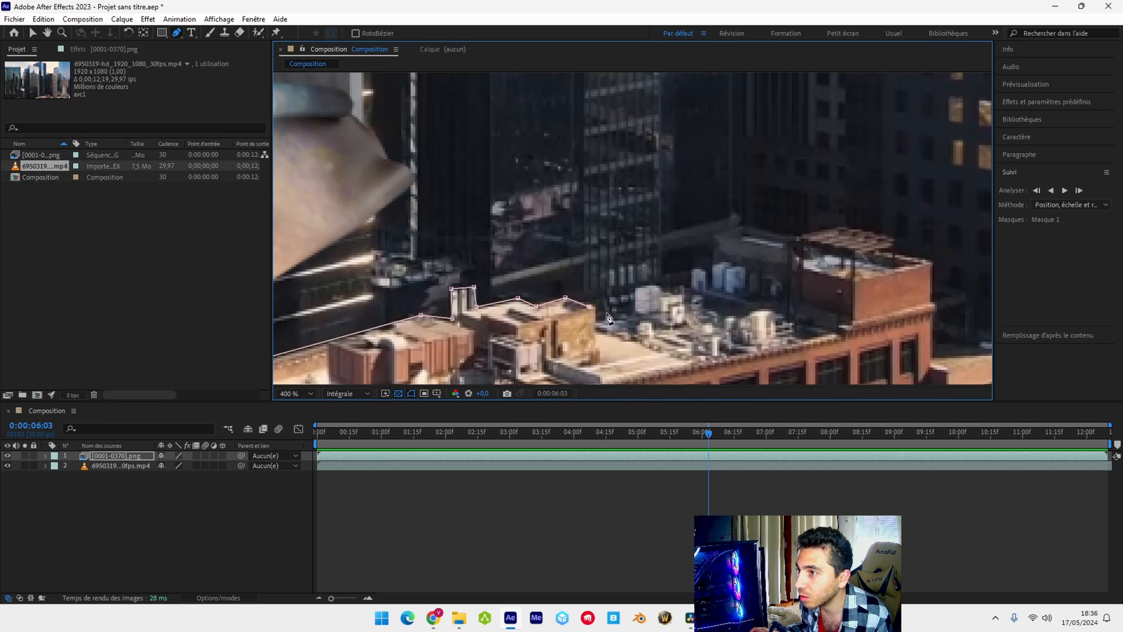
Finish the rooftop outline, run the mask down below the frame, and close it at the starting point on the bridge
{"action": "left_click", "coordinate": [745, 224]}
{"action": "scroll", "coordinate": [688, 337], "scroll_direction": "down", "scroll_amount": 2}
{"action": "left_click", "coordinate": [680, 335]}
{"action": "left_click", "coordinate": [434, 345]}
{"action": "left_click", "coordinate": [432, 274]}
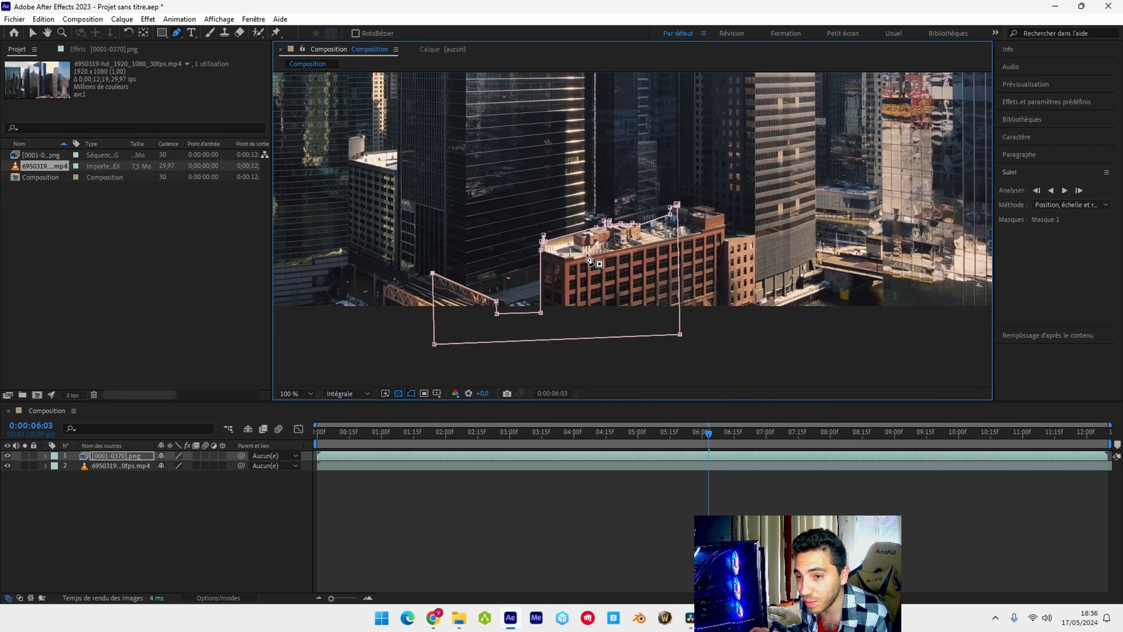
Set the PNG sequence layer's mask mode to Soustraction and enable keyframing on its mask path
{"action": "left_click", "coordinate": [47, 456]}
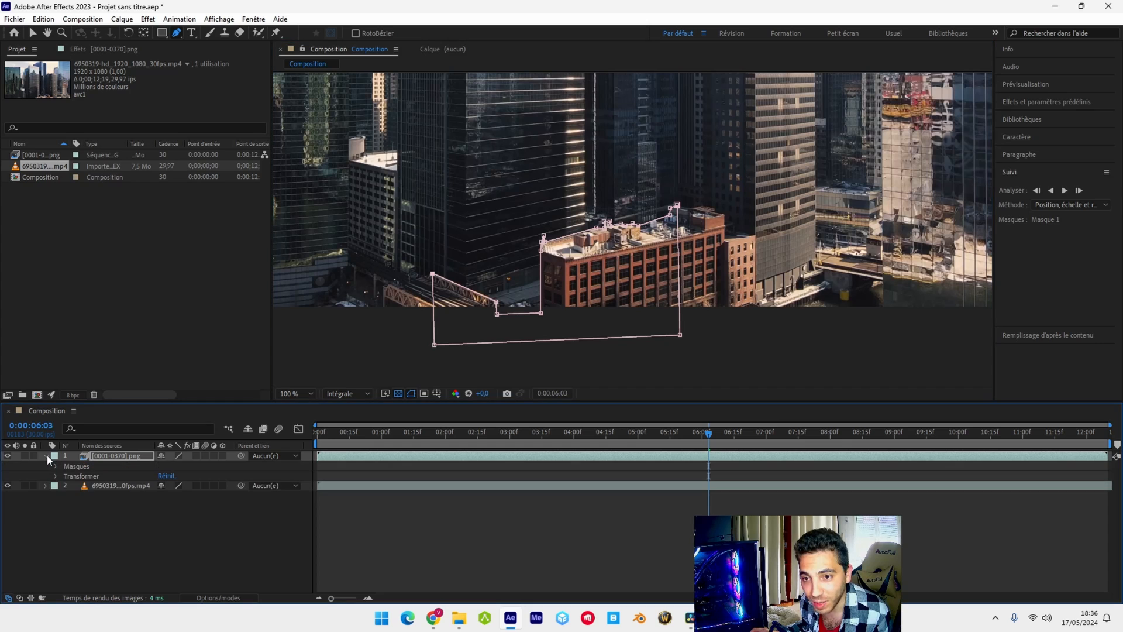
{"action": "left_click", "coordinate": [58, 463]}
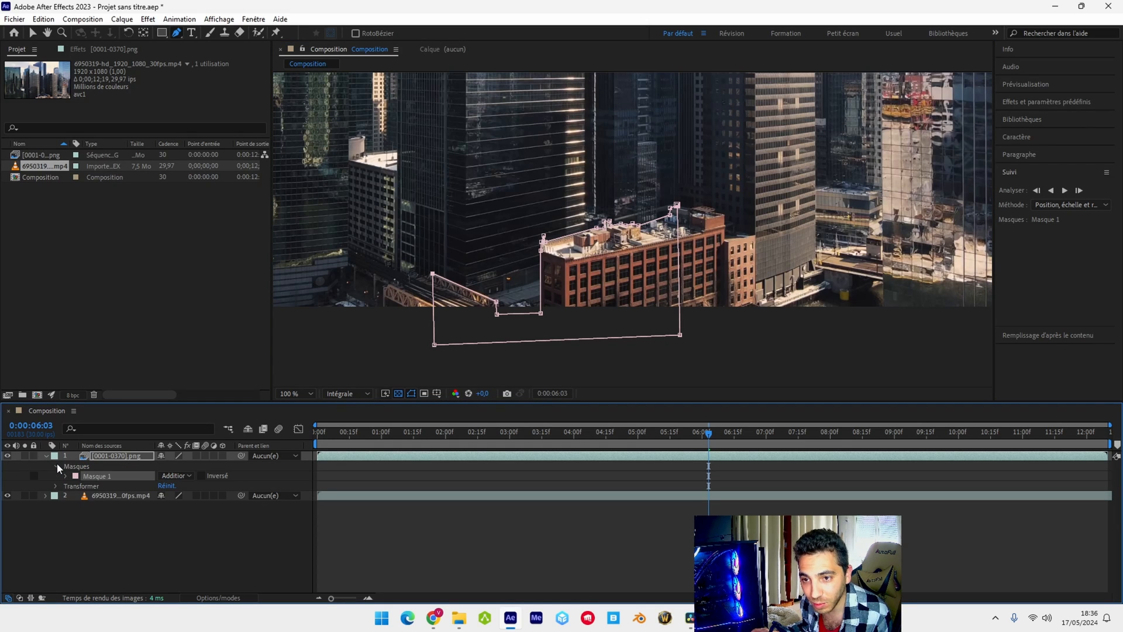
{"action": "left_click", "coordinate": [188, 476]}
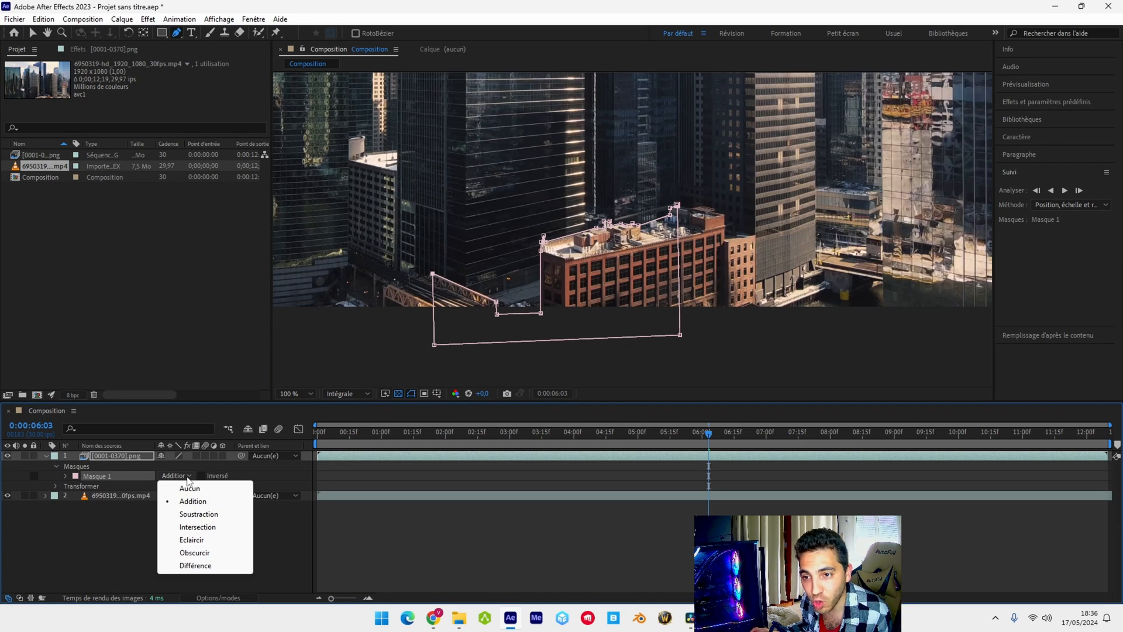
{"action": "left_click", "coordinate": [202, 514]}
{"action": "left_click", "coordinate": [66, 476]}
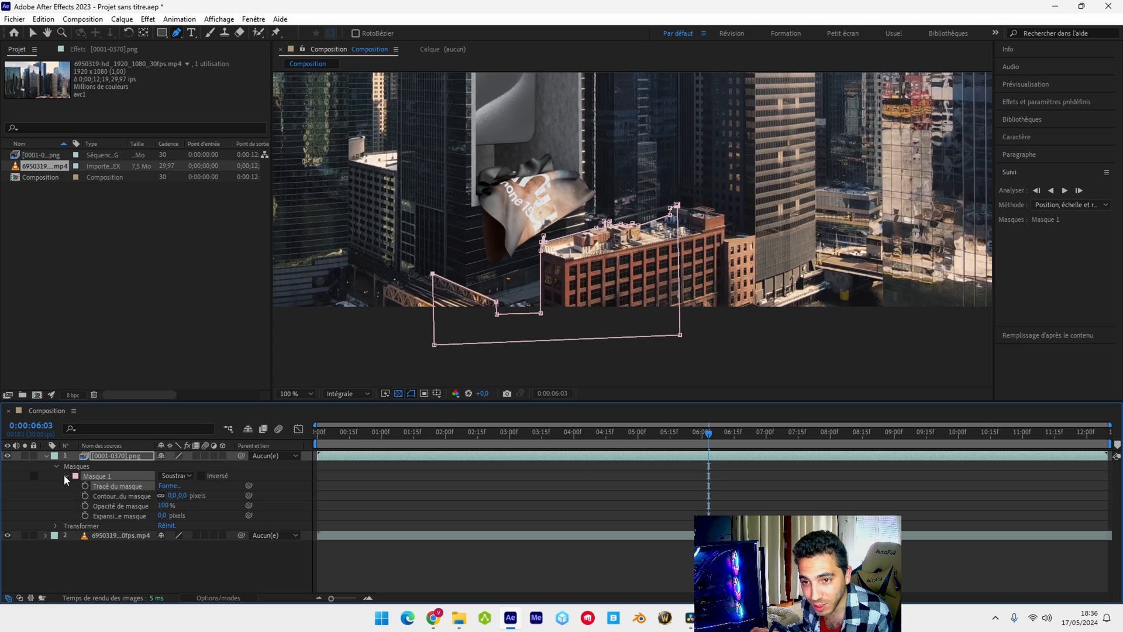
{"action": "left_click", "coordinate": [86, 486]}
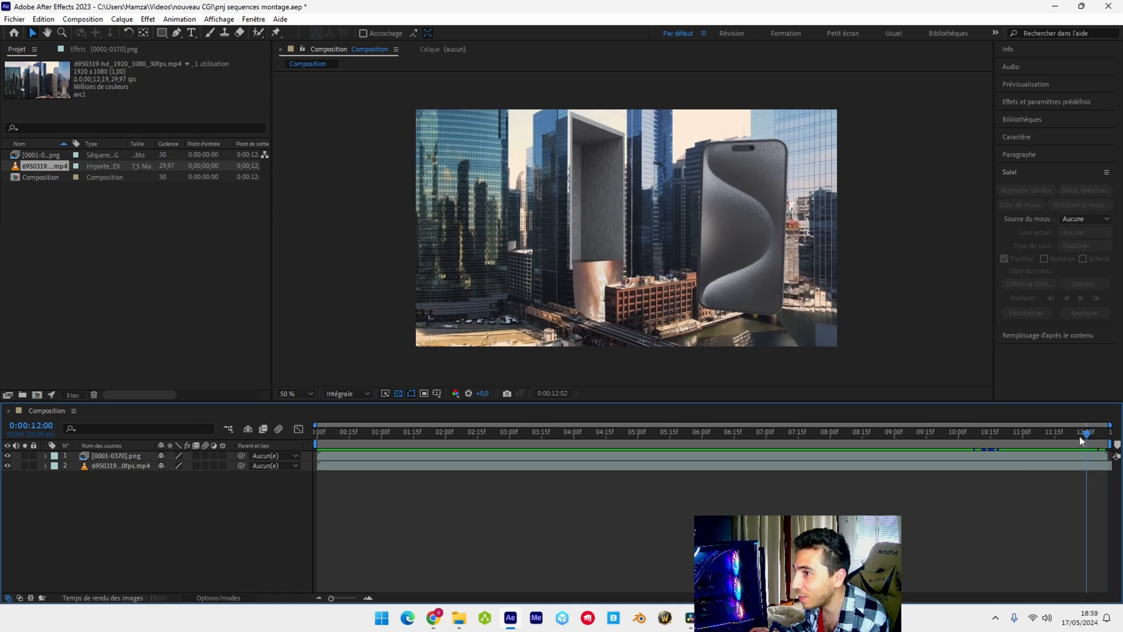
Scrub through the animated mask and play back the composition to check the cloth passing behind the brick building
{"action": "left_click_drag", "start_coordinate": [1079, 436], "coordinate": [435, 443]}
{"action": "key", "text": "space"}
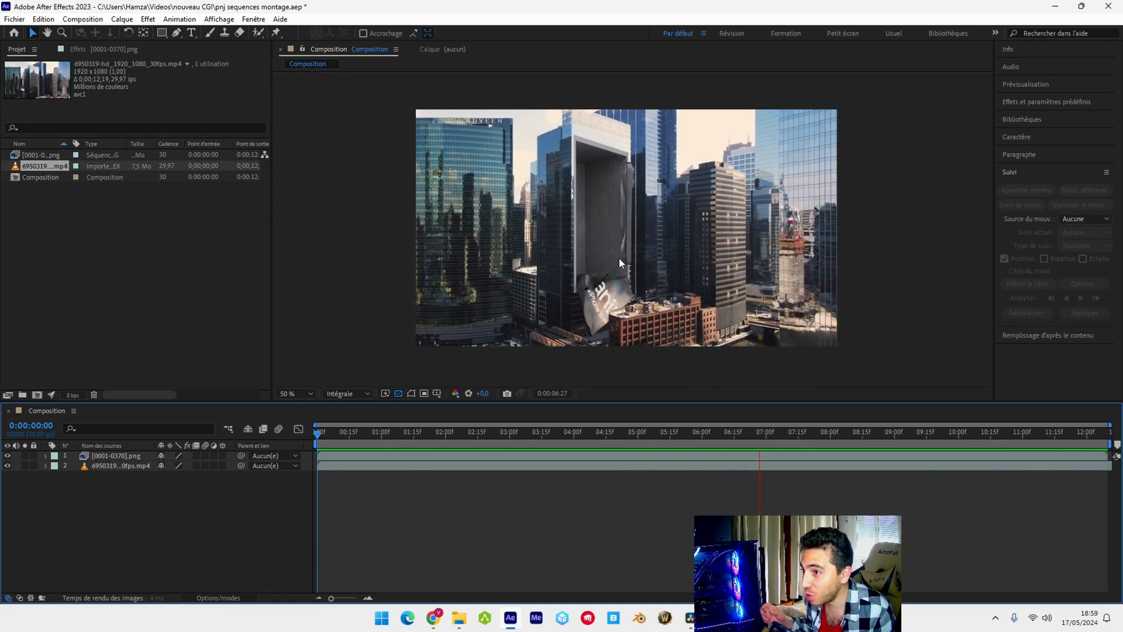
{"action": "key", "text": "space"}
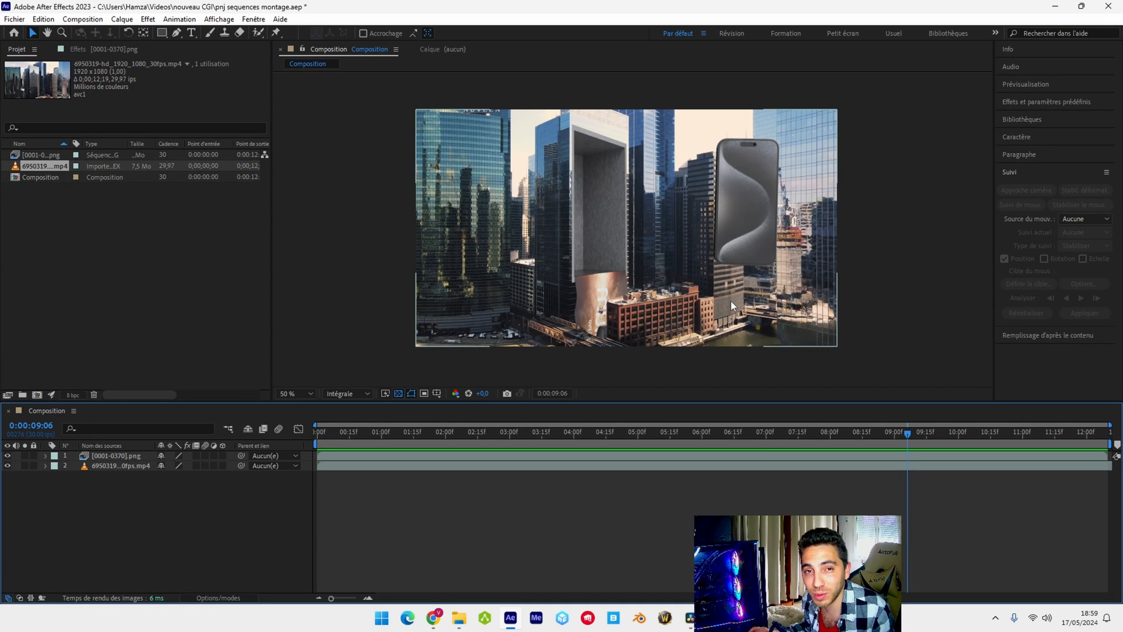
Add the composition to the render queue and set its render settings to 29,97 fps with the time span Longueur de la composition
{"action": "left_click", "coordinate": [97, 21]}
{"action": "left_click", "coordinate": [117, 120]}
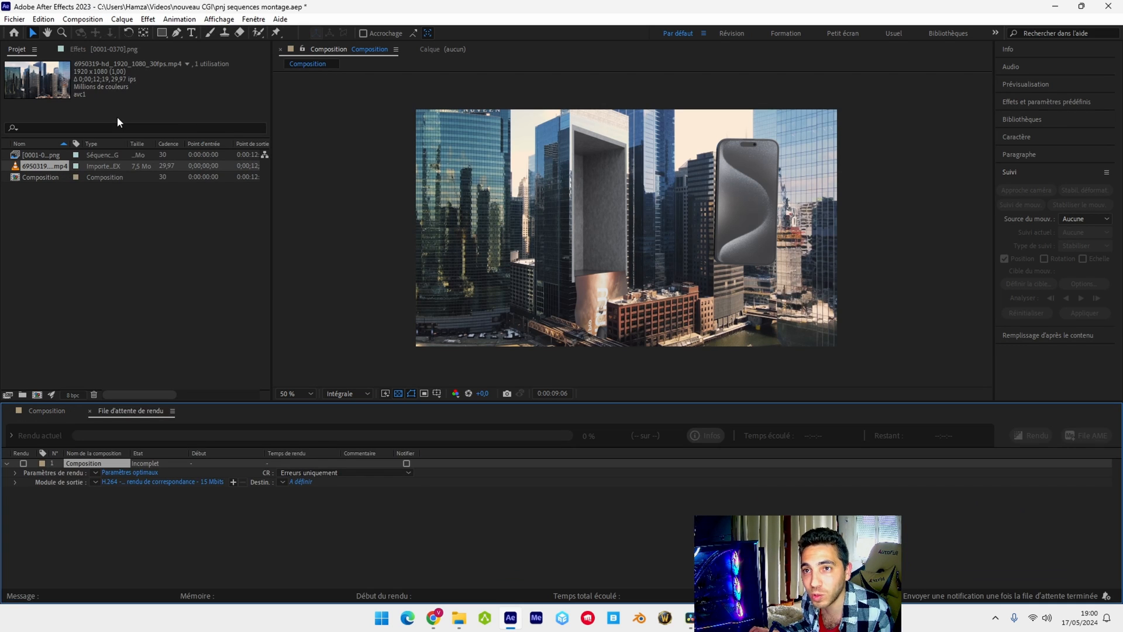
{"action": "left_click", "coordinate": [137, 473]}
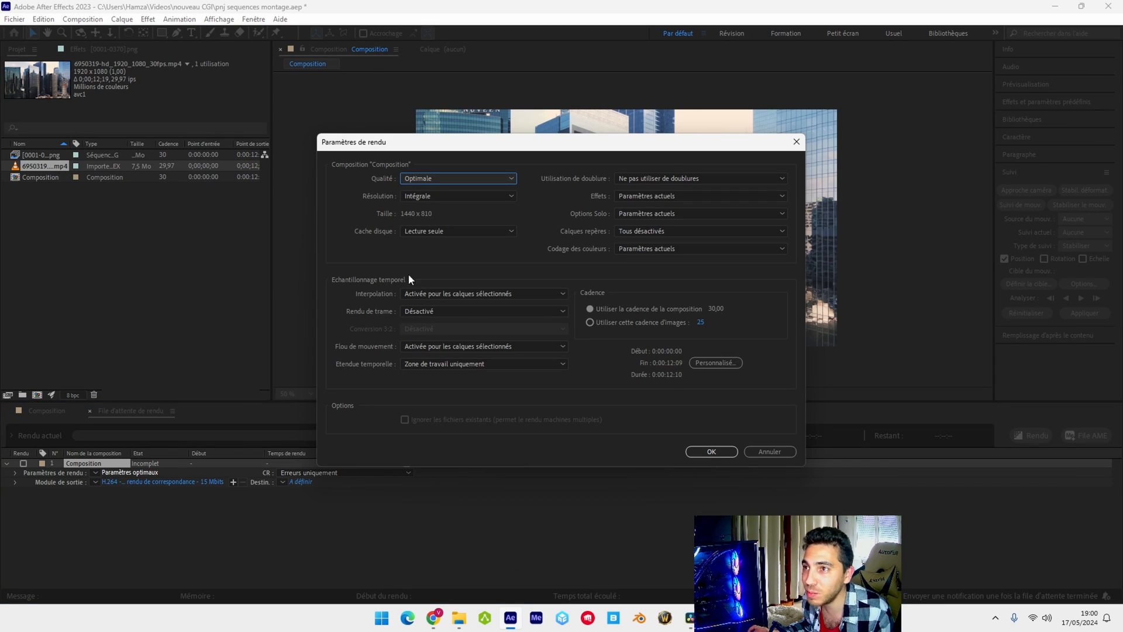
{"action": "left_click", "coordinate": [700, 322]}
{"action": "type", "text": "2"}
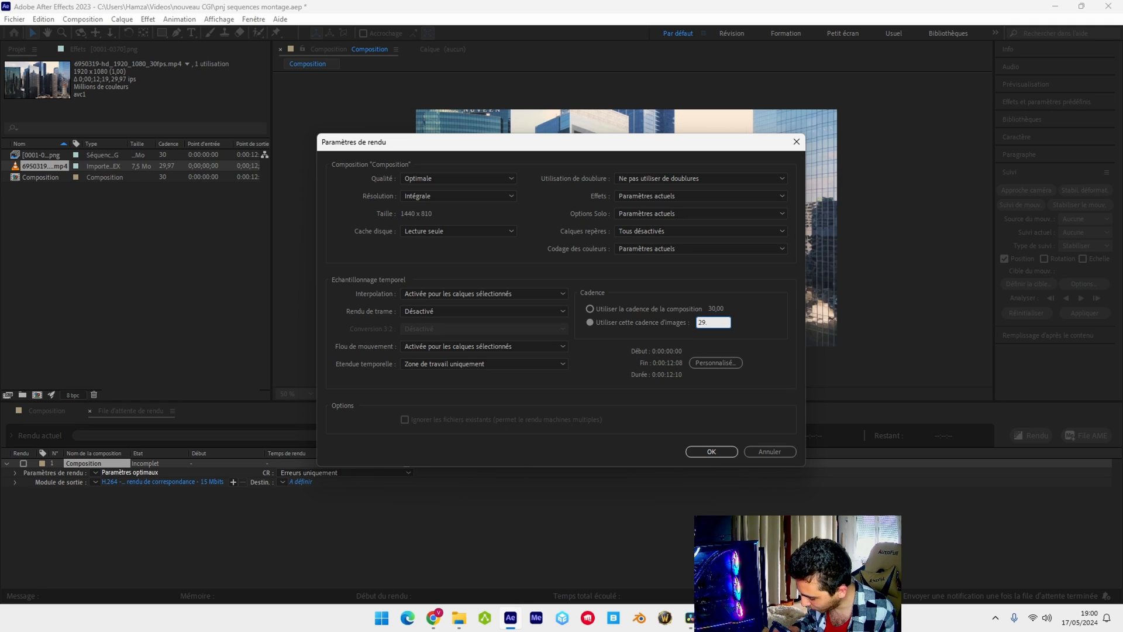
{"action": "key", "text": "Return"}
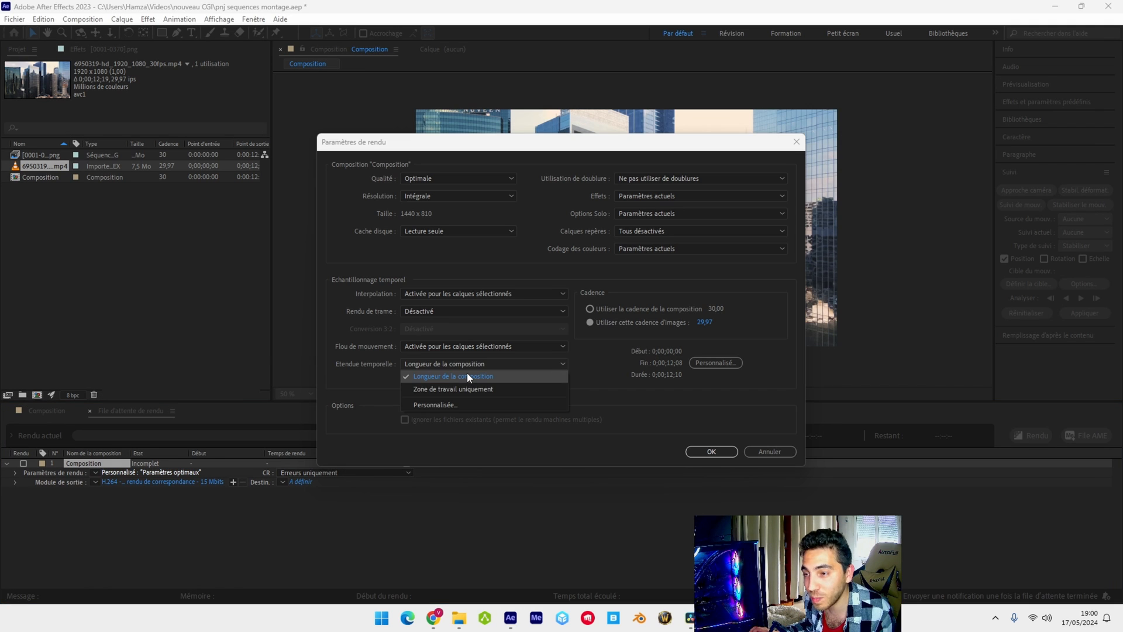
{"action": "left_click", "coordinate": [467, 374]}
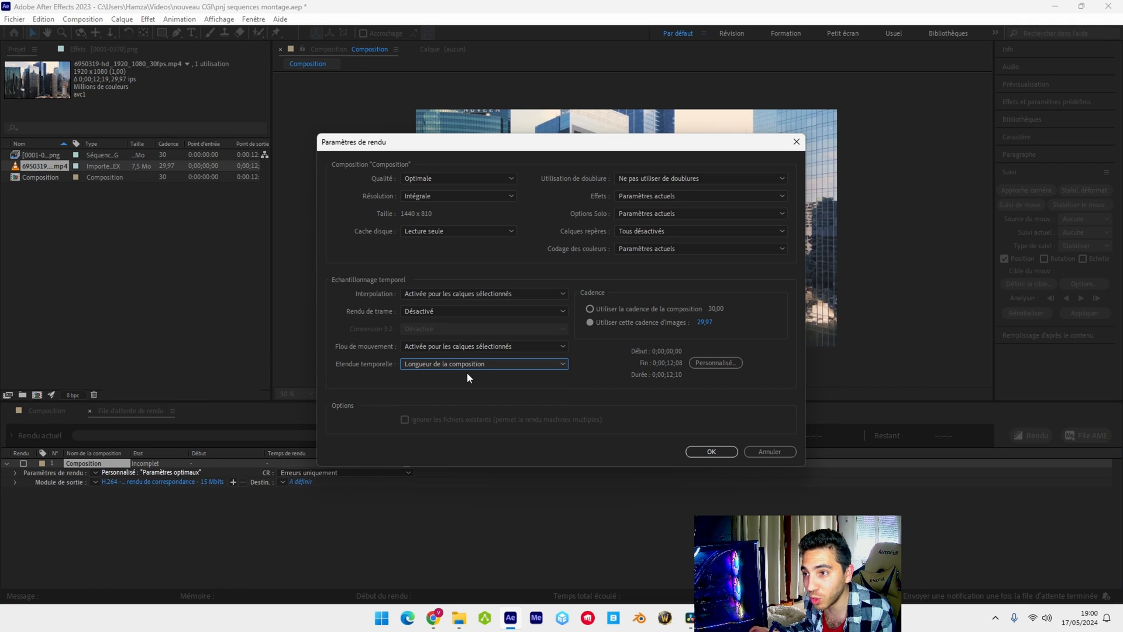
{"action": "left_click", "coordinate": [701, 453]}
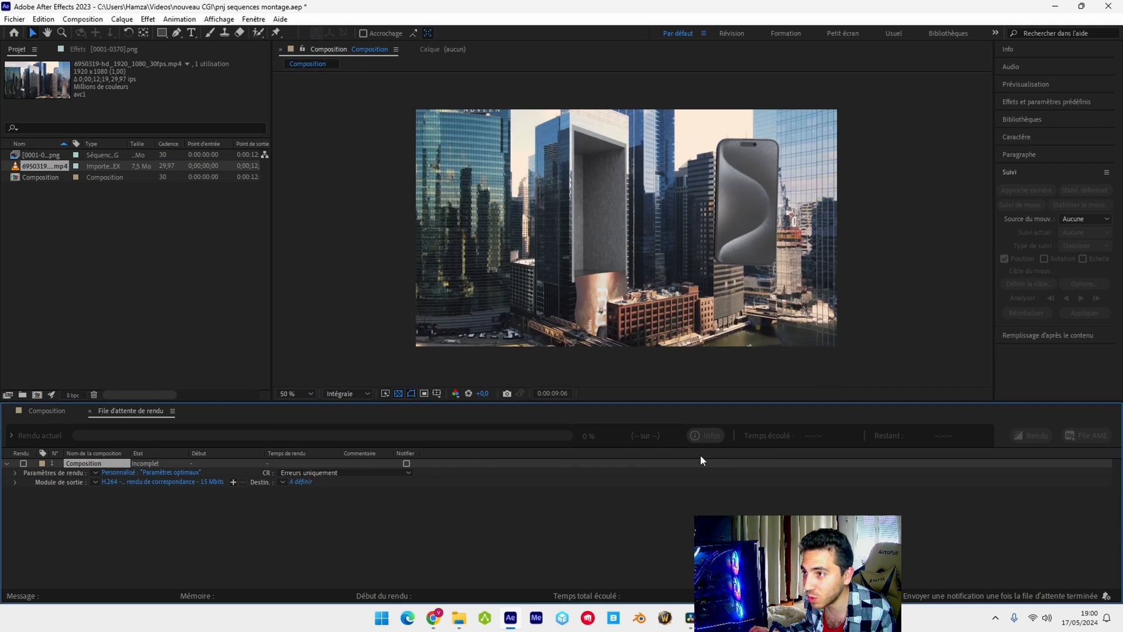
Accept the H.264 output module settings and set the output destination to Composition.mp4 in the nouveau CGI folder
{"action": "left_click", "coordinate": [186, 481]}
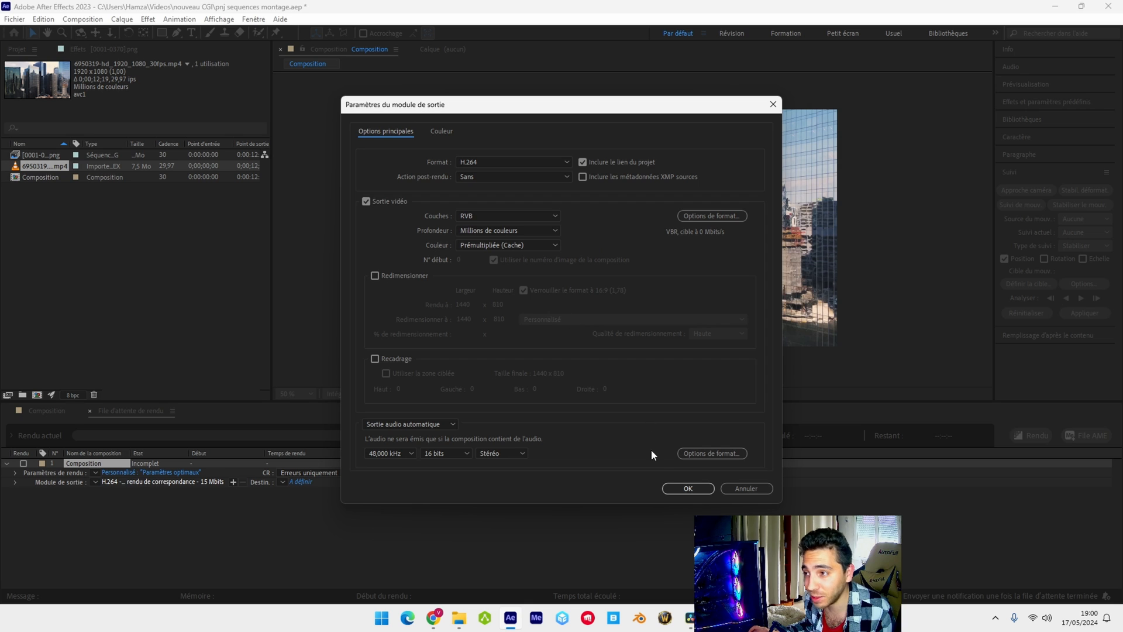
{"action": "left_click", "coordinate": [686, 487]}
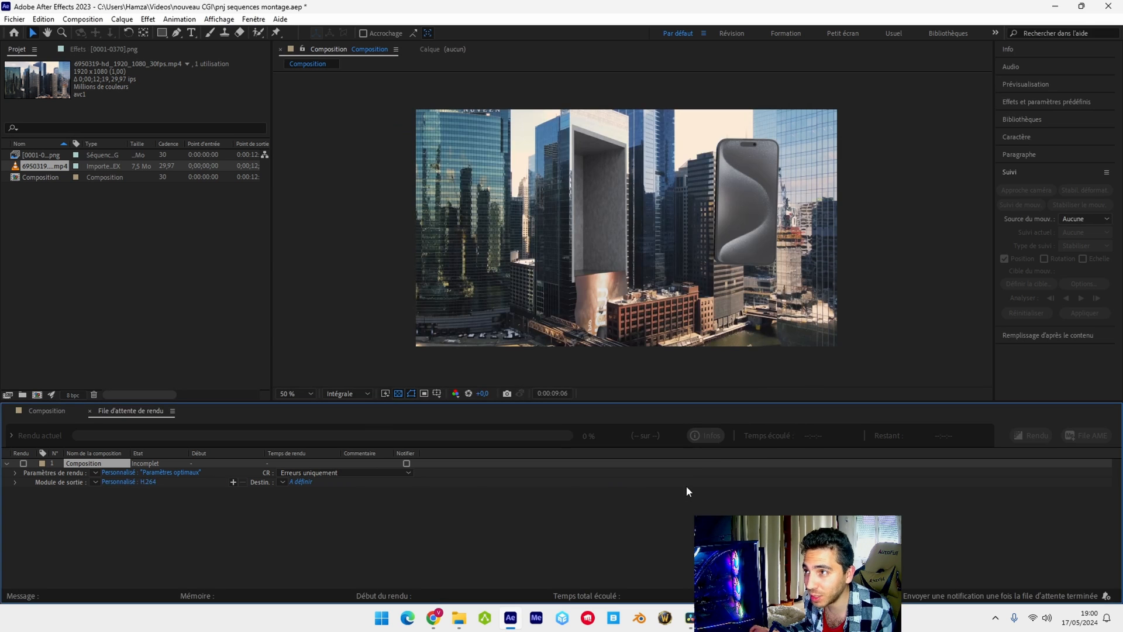
{"action": "left_click", "coordinate": [298, 481]}
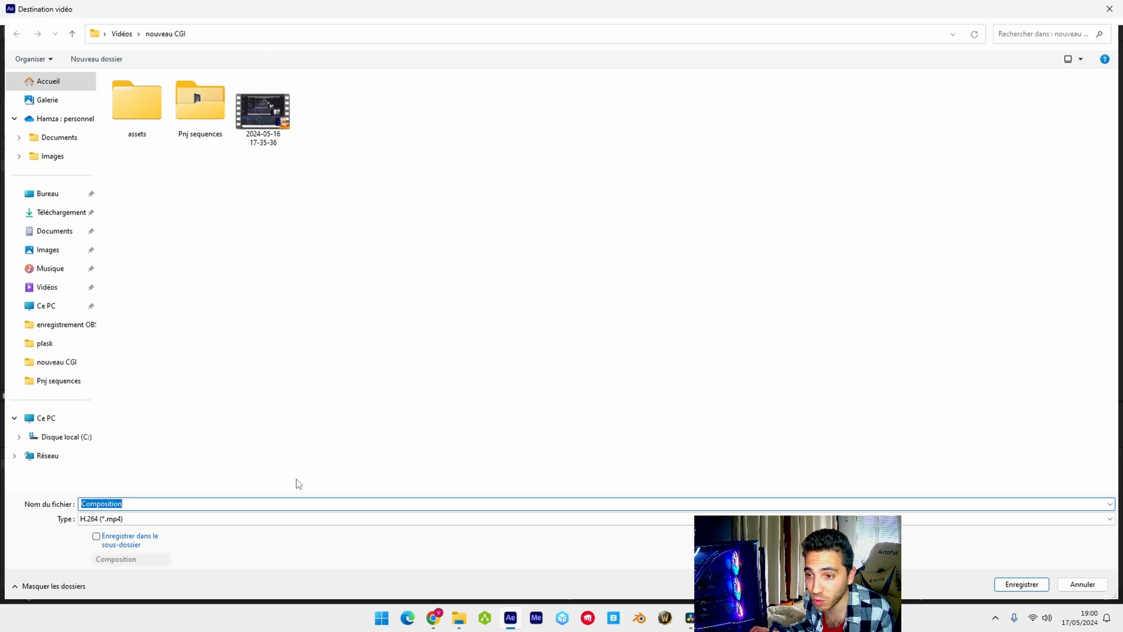
{"action": "left_click", "coordinate": [1020, 584]}
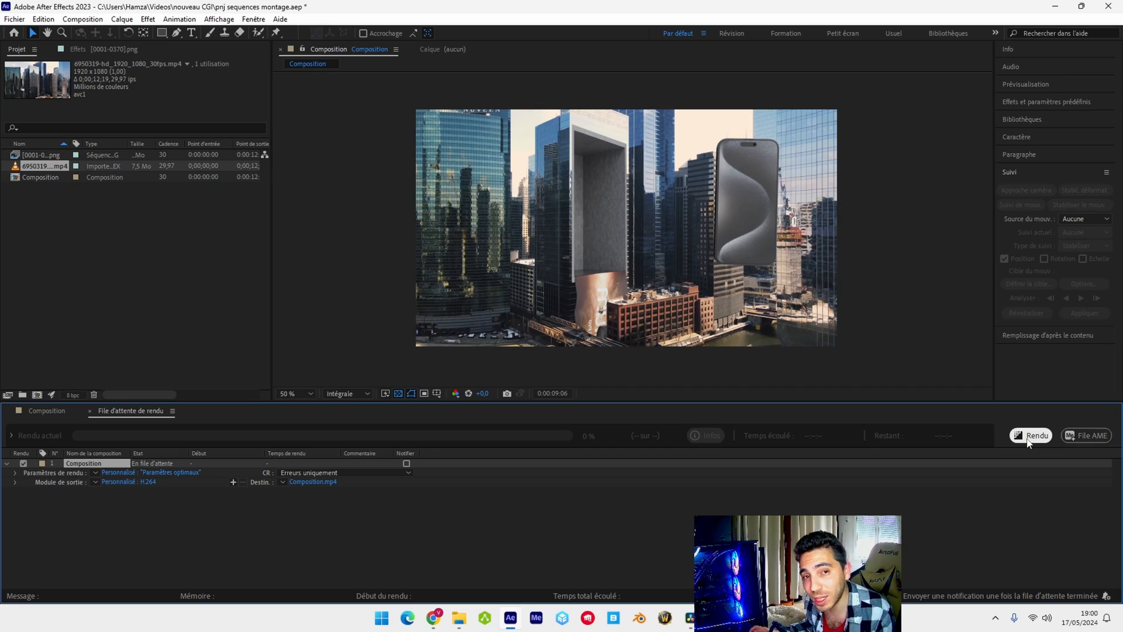